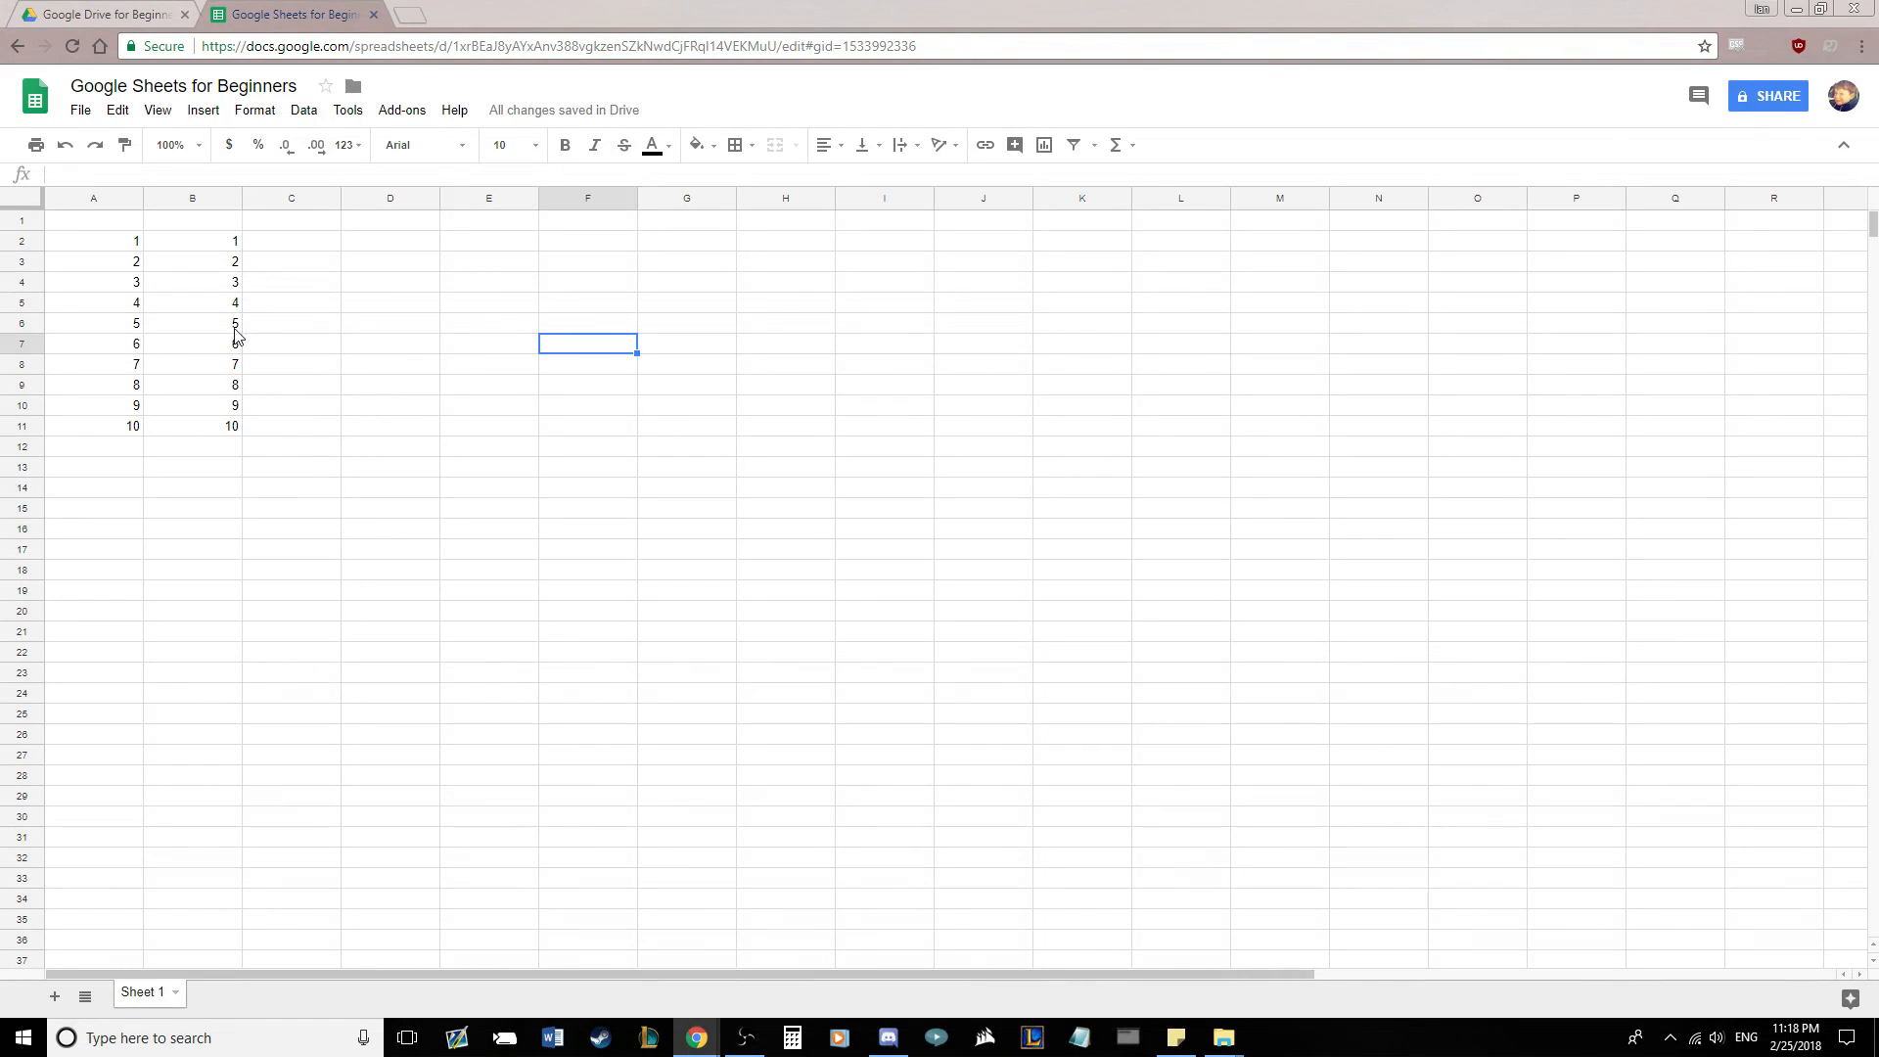
- Look over the number lists in columns A and B and the empty cells above and beside them
{"action": "left_click_drag", "start_coordinate": [108, 250], "coordinate": [113, 424]}
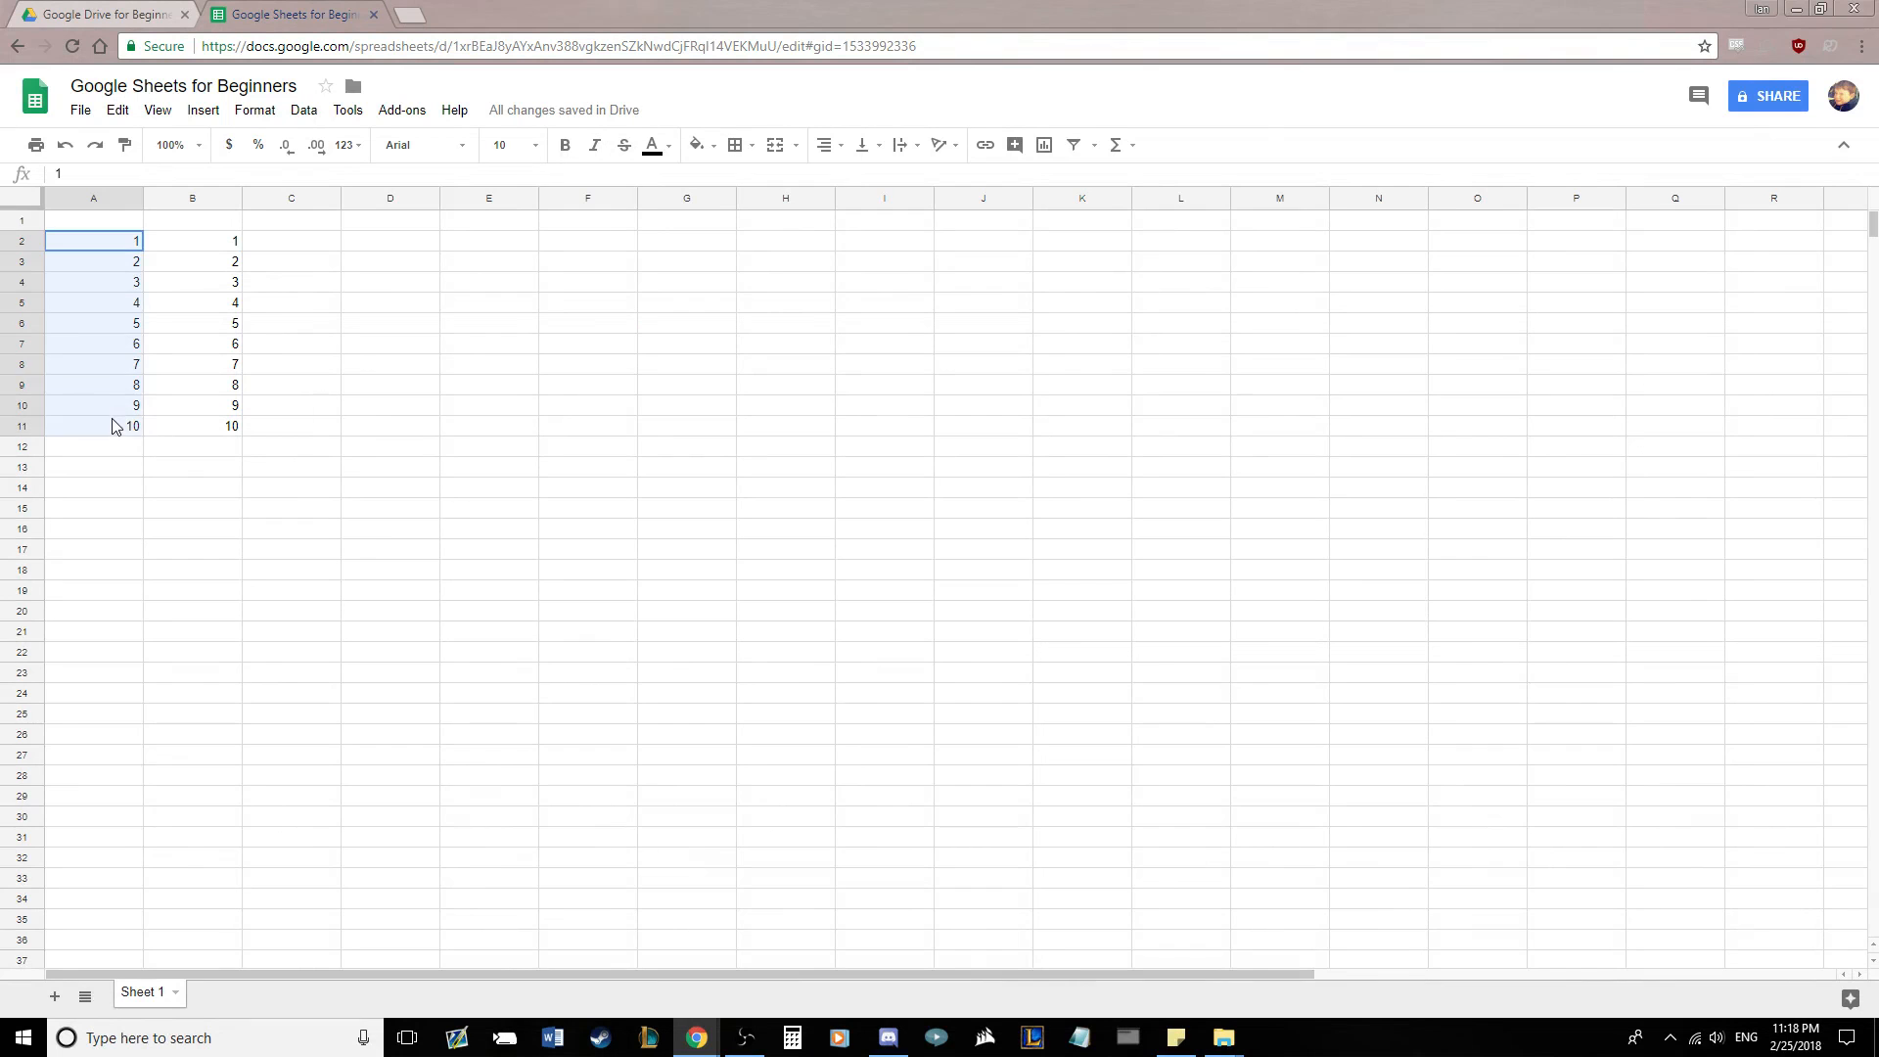
{"action": "left_click", "coordinate": [114, 424]}
{"action": "left_click", "coordinate": [111, 244]}
{"action": "left_click_drag", "start_coordinate": [105, 269], "coordinate": [108, 425]}
{"action": "left_click_drag", "start_coordinate": [210, 240], "coordinate": [204, 425]}
{"action": "left_click", "coordinate": [389, 390]}
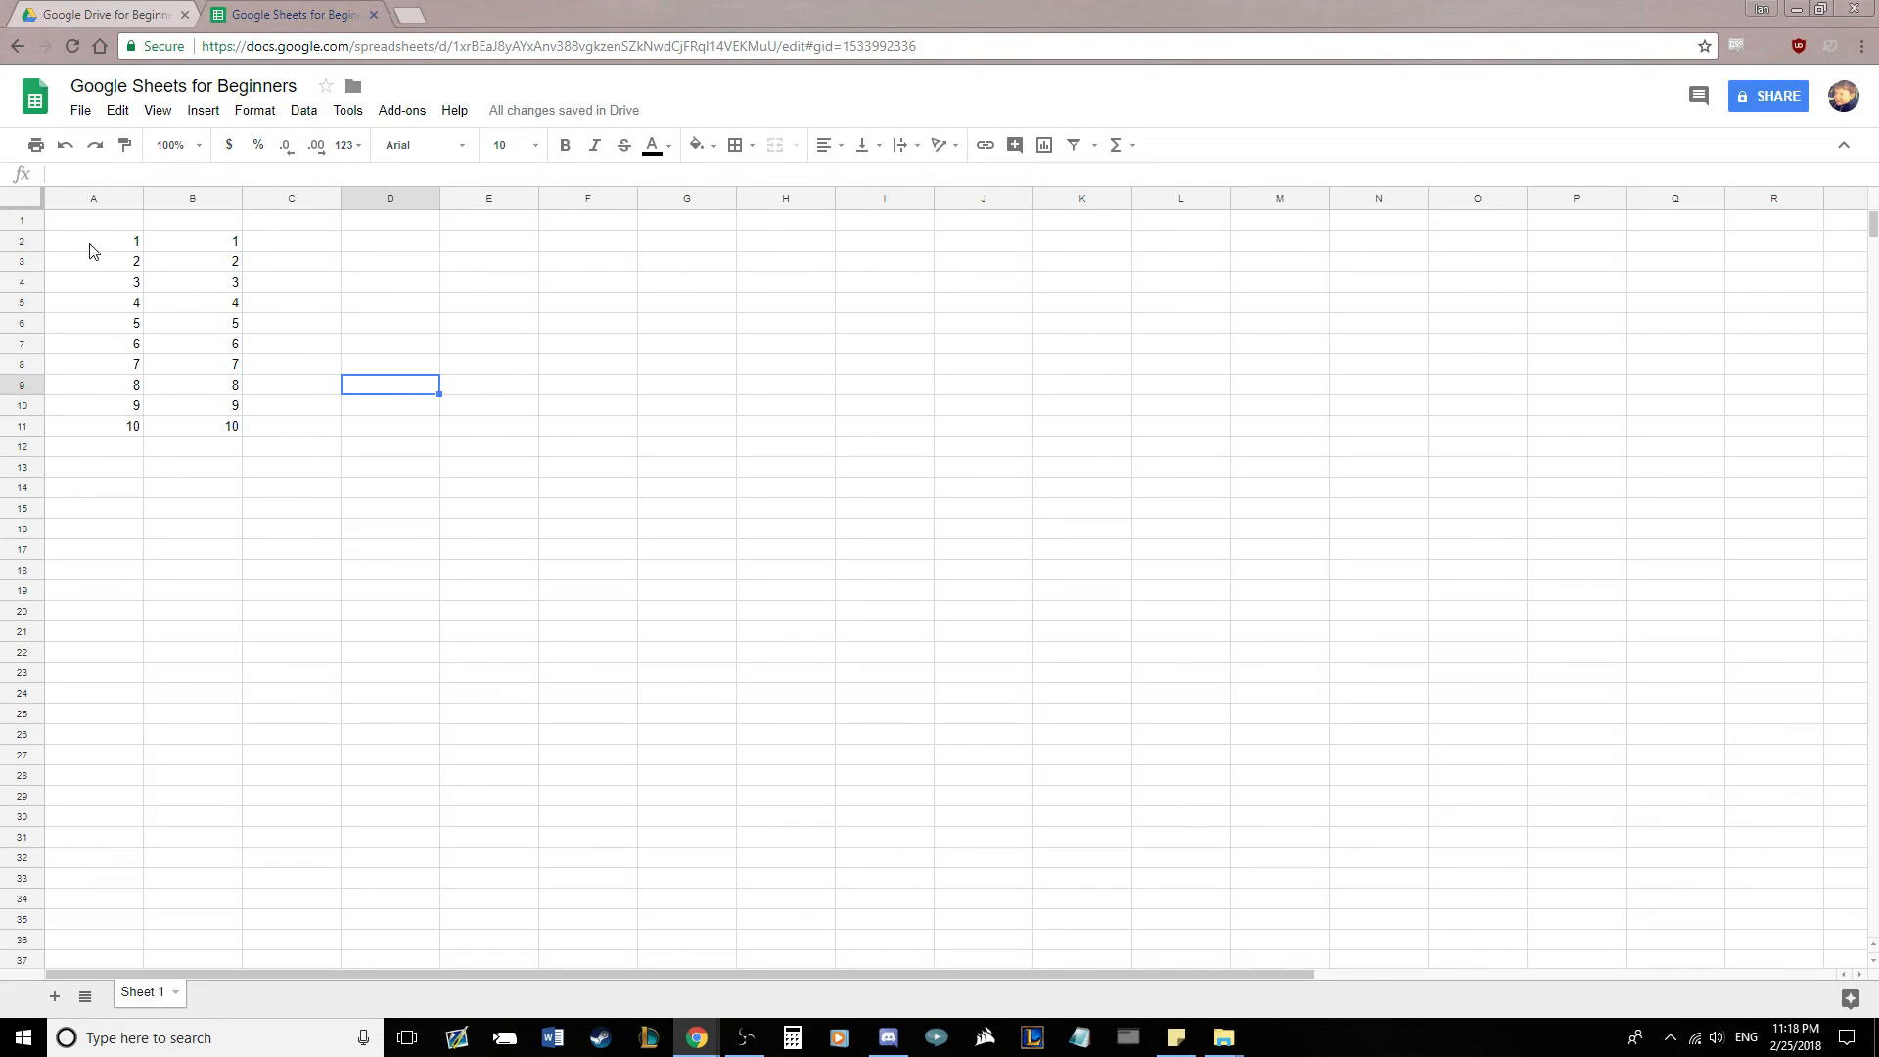
{"action": "left_click_drag", "start_coordinate": [92, 247], "coordinate": [189, 437]}
{"action": "left_click", "coordinate": [389, 405]}
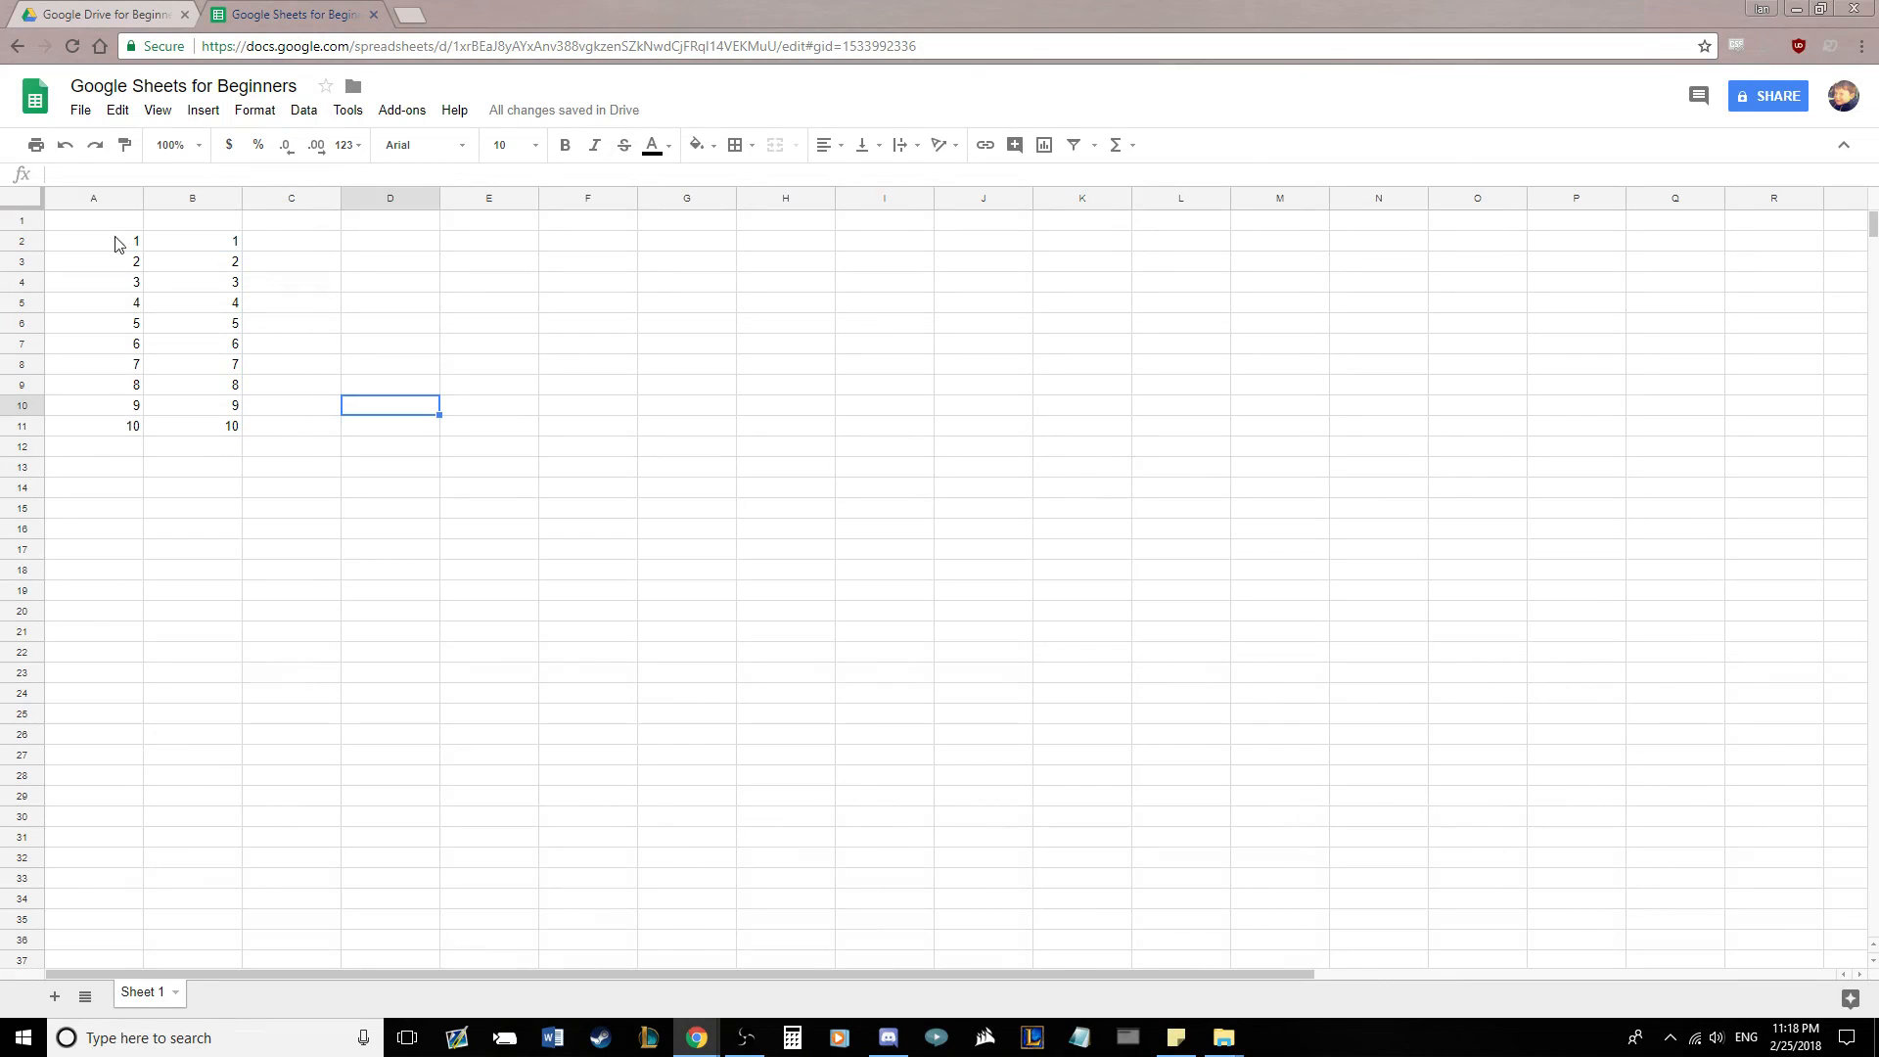
{"action": "left_click", "coordinate": [215, 217]}
{"action": "left_click", "coordinate": [113, 218]}
{"action": "left_click_drag", "start_coordinate": [112, 220], "coordinate": [221, 221]}
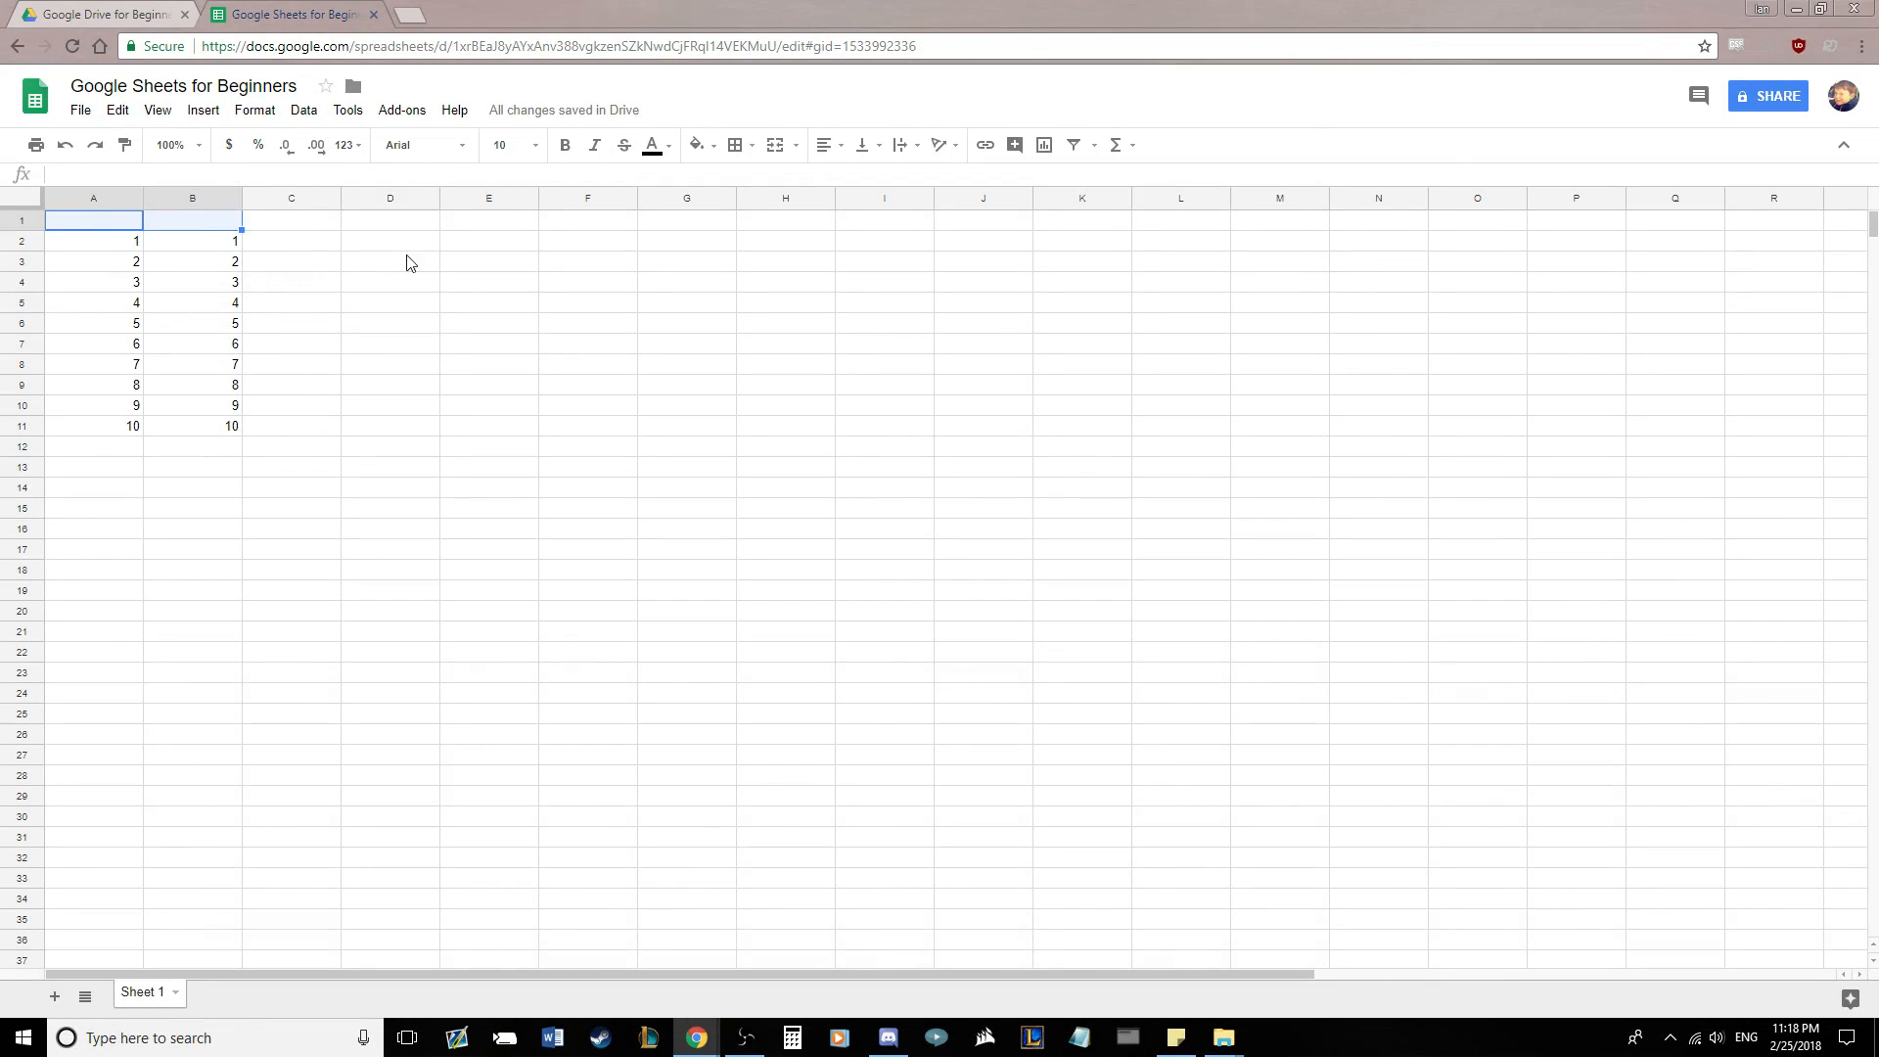
{"action": "left_click", "coordinate": [407, 260]}
{"action": "left_click_drag", "start_coordinate": [103, 225], "coordinate": [235, 228]}
{"action": "left_click", "coordinate": [380, 243]}
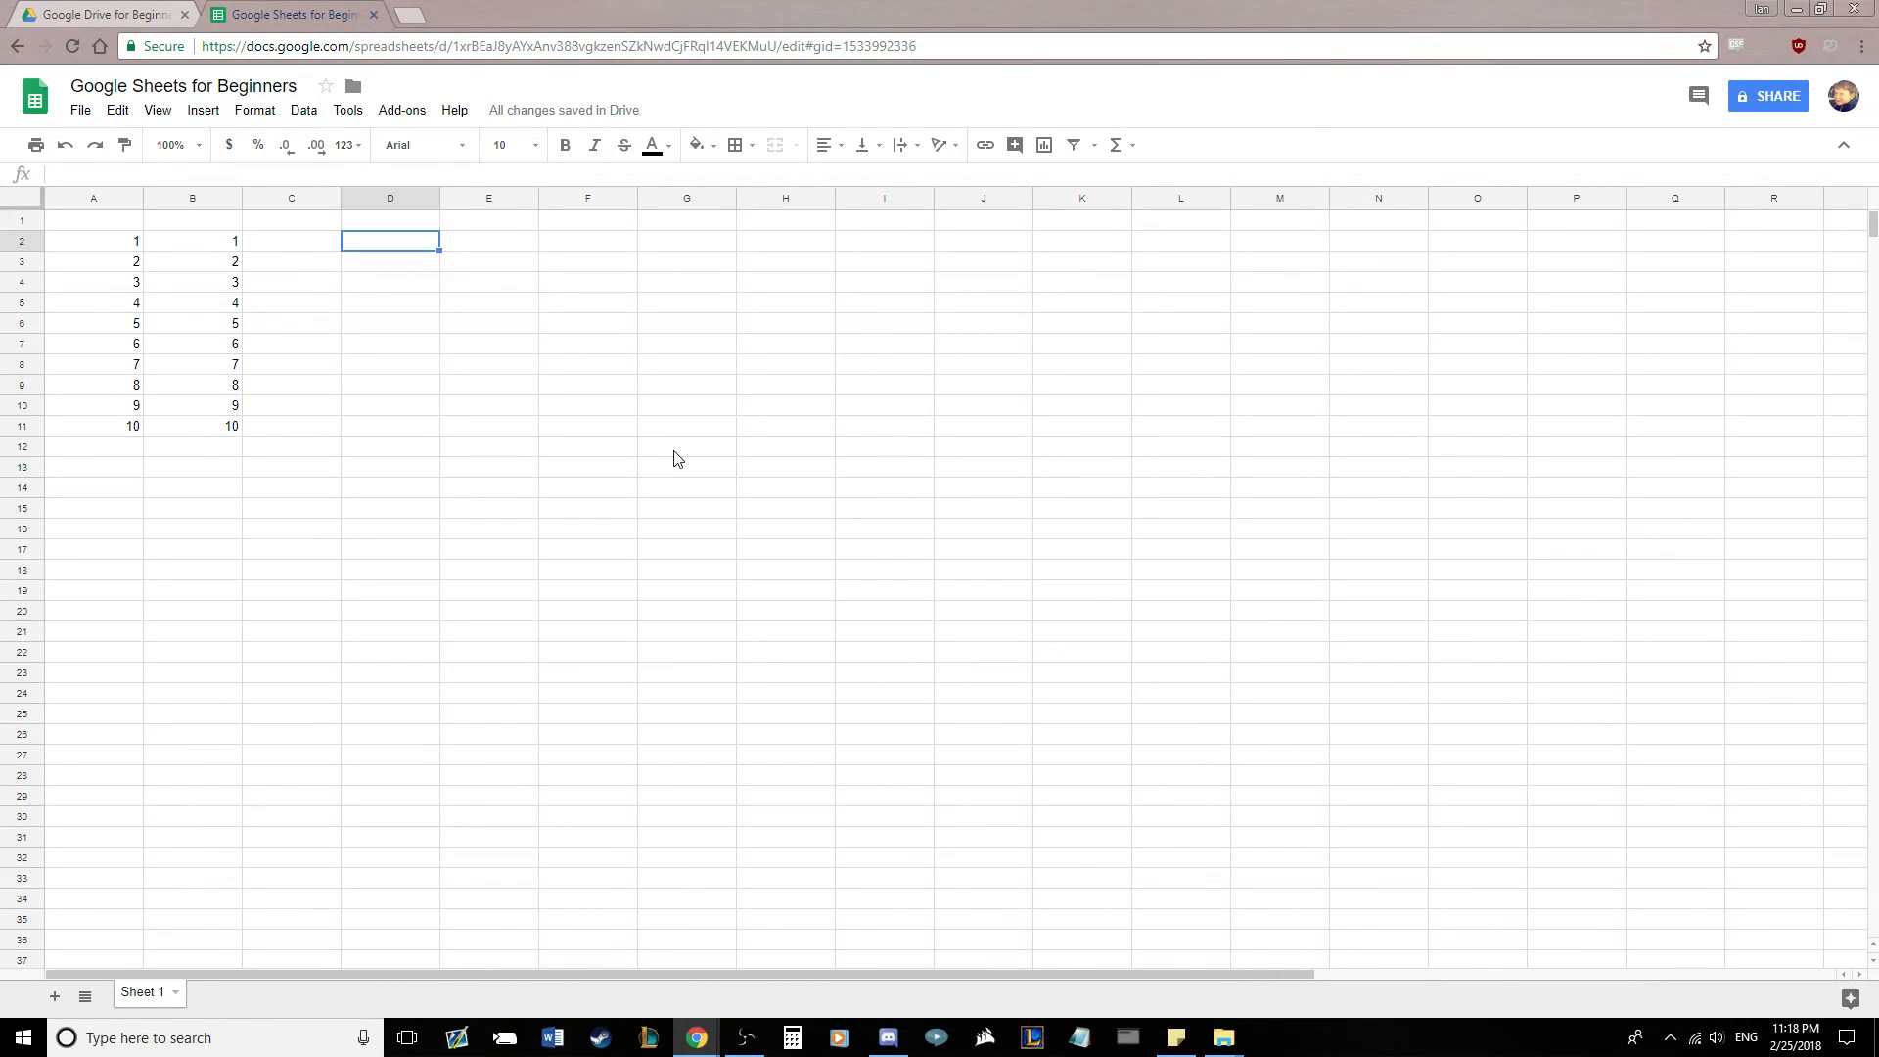
{"action": "left_click", "coordinate": [353, 220]}
{"action": "left_click", "coordinate": [311, 244]}
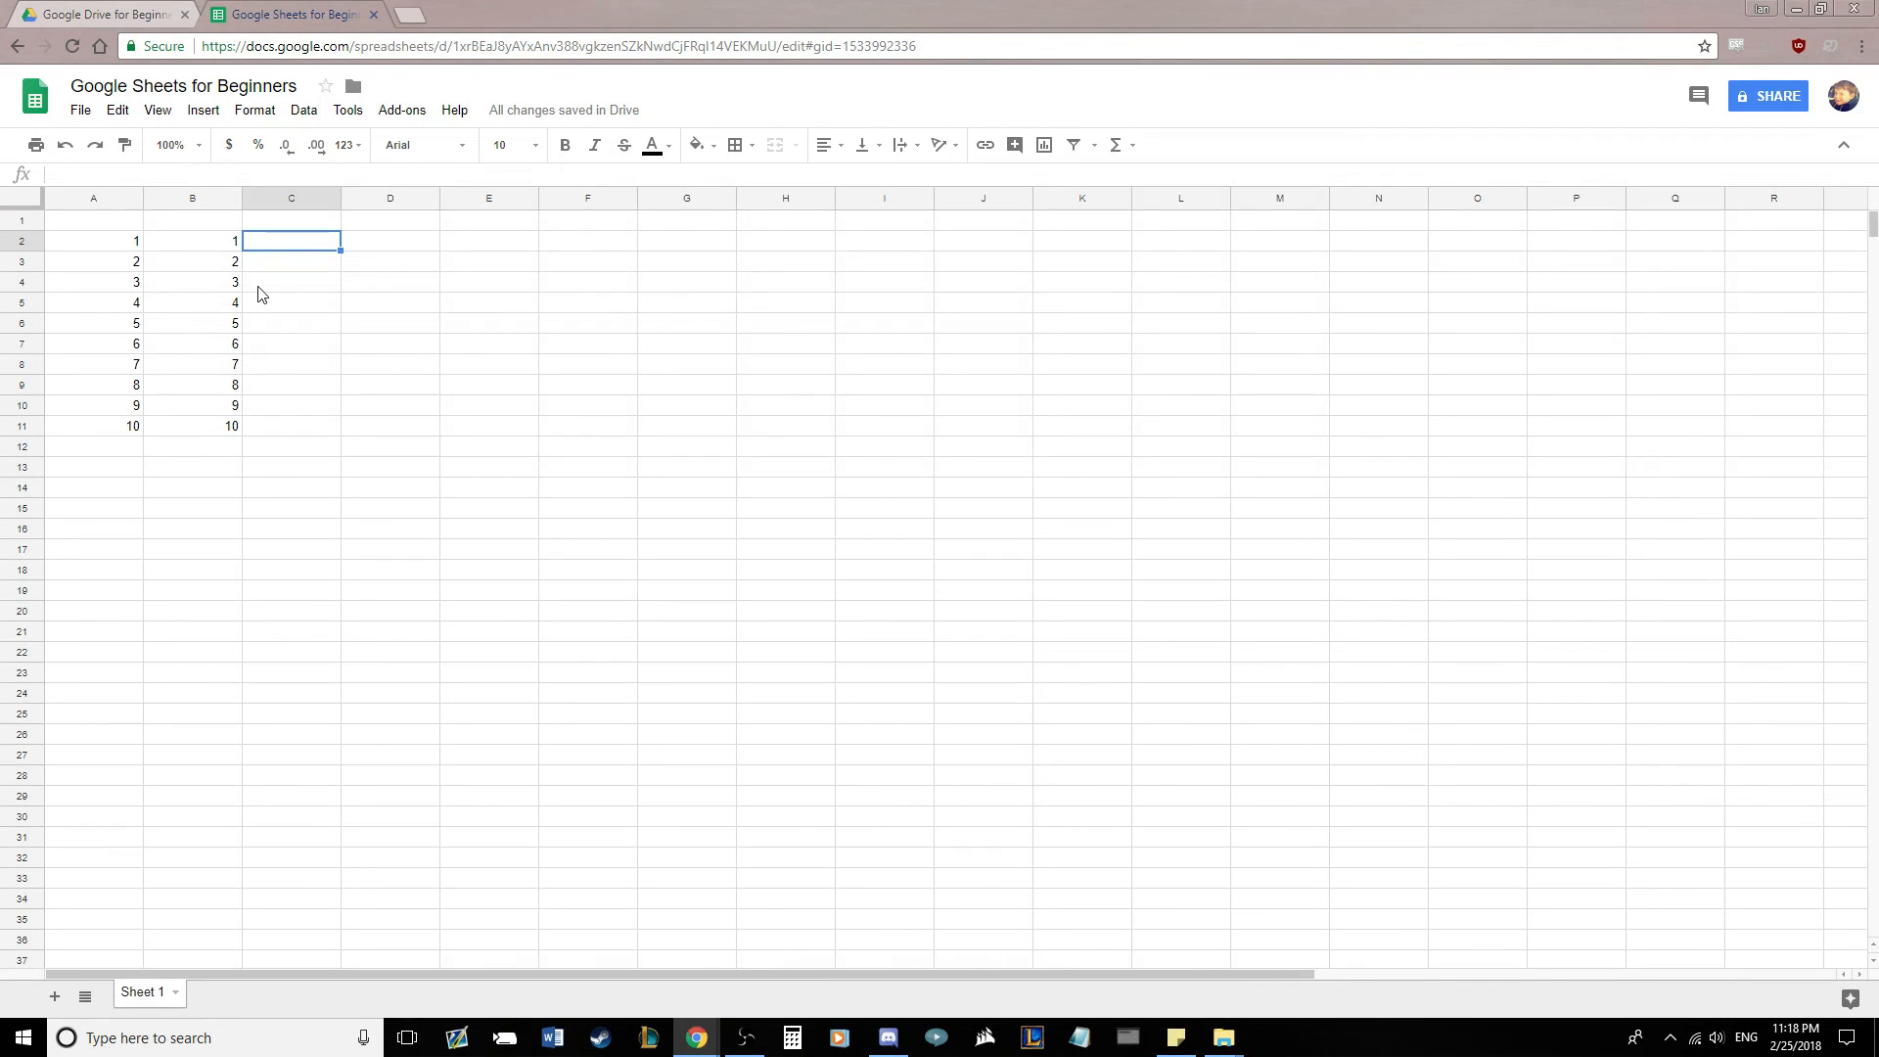
- Enter the plain text 1+1=2 in cell C2, beside the first pair of numbers
{"action": "left_click", "coordinate": [134, 251]}
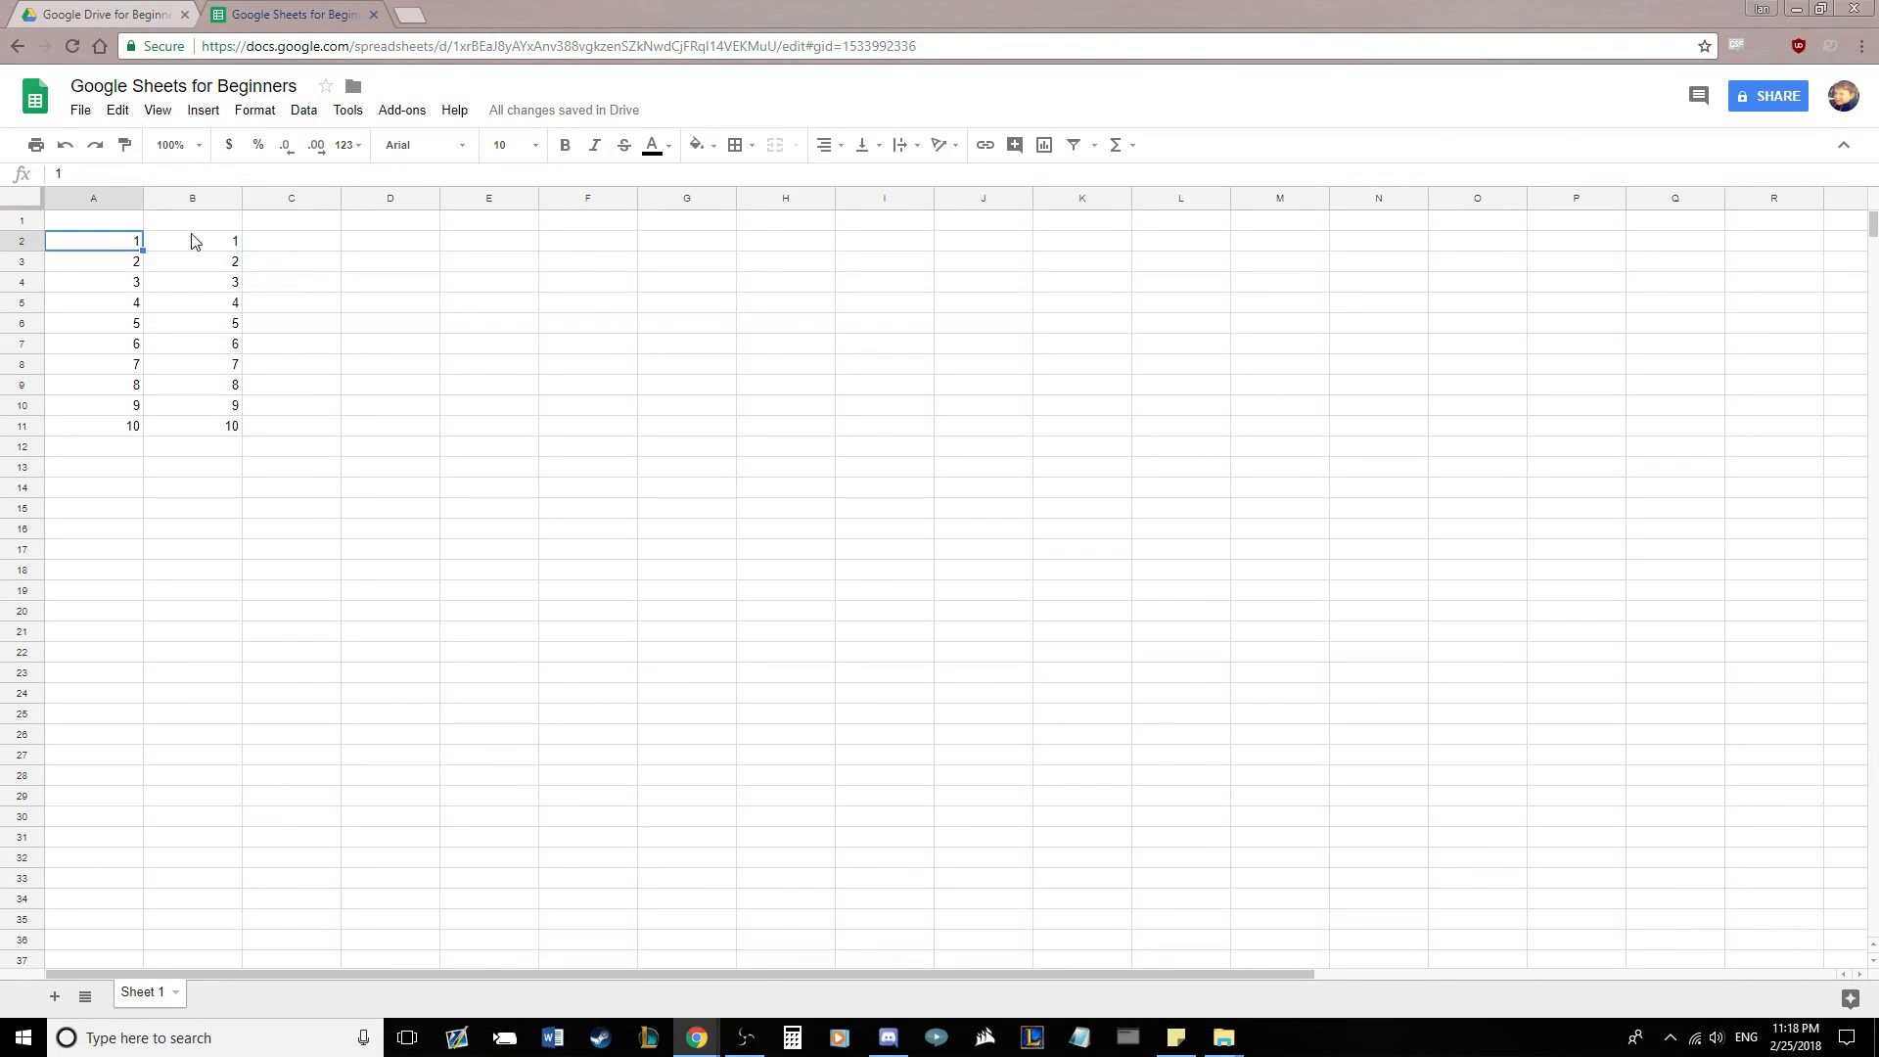
{"action": "left_click", "coordinate": [193, 239]}
{"action": "left_click", "coordinate": [299, 251]}
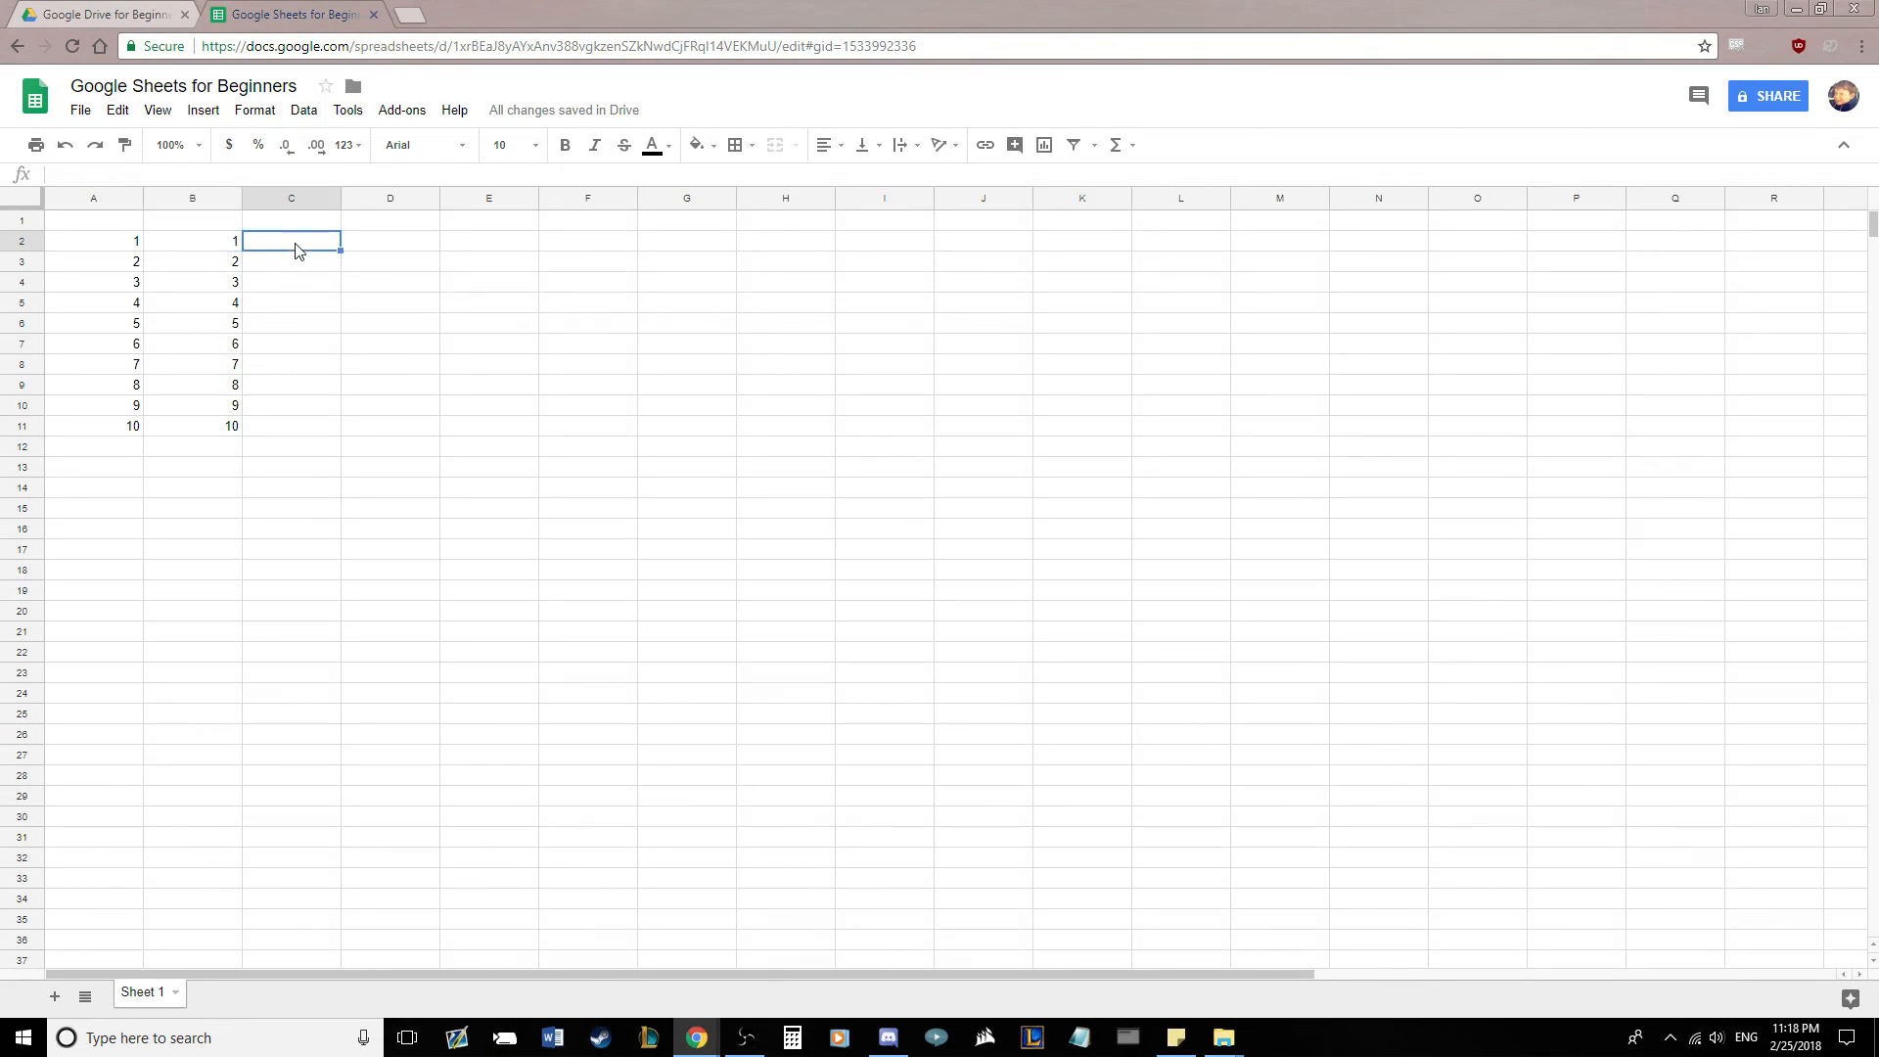
{"action": "left_click", "coordinate": [191, 250]}
{"action": "left_click", "coordinate": [301, 248]}
{"action": "type", "text": "1+1"}
{"action": "key", "text": "Tab"}
{"action": "left_click", "coordinate": [299, 253]}
{"action": "double_click", "coordinate": [298, 252]}
{"action": "key", "text": "Tab"}
{"action": "double_click", "coordinate": [306, 243]}
{"action": "type", "text": "2"}
- Enter the formula =SUM(A2+B2) in cell D2 to add the first pair of numbers
{"action": "left_click", "coordinate": [380, 244]}
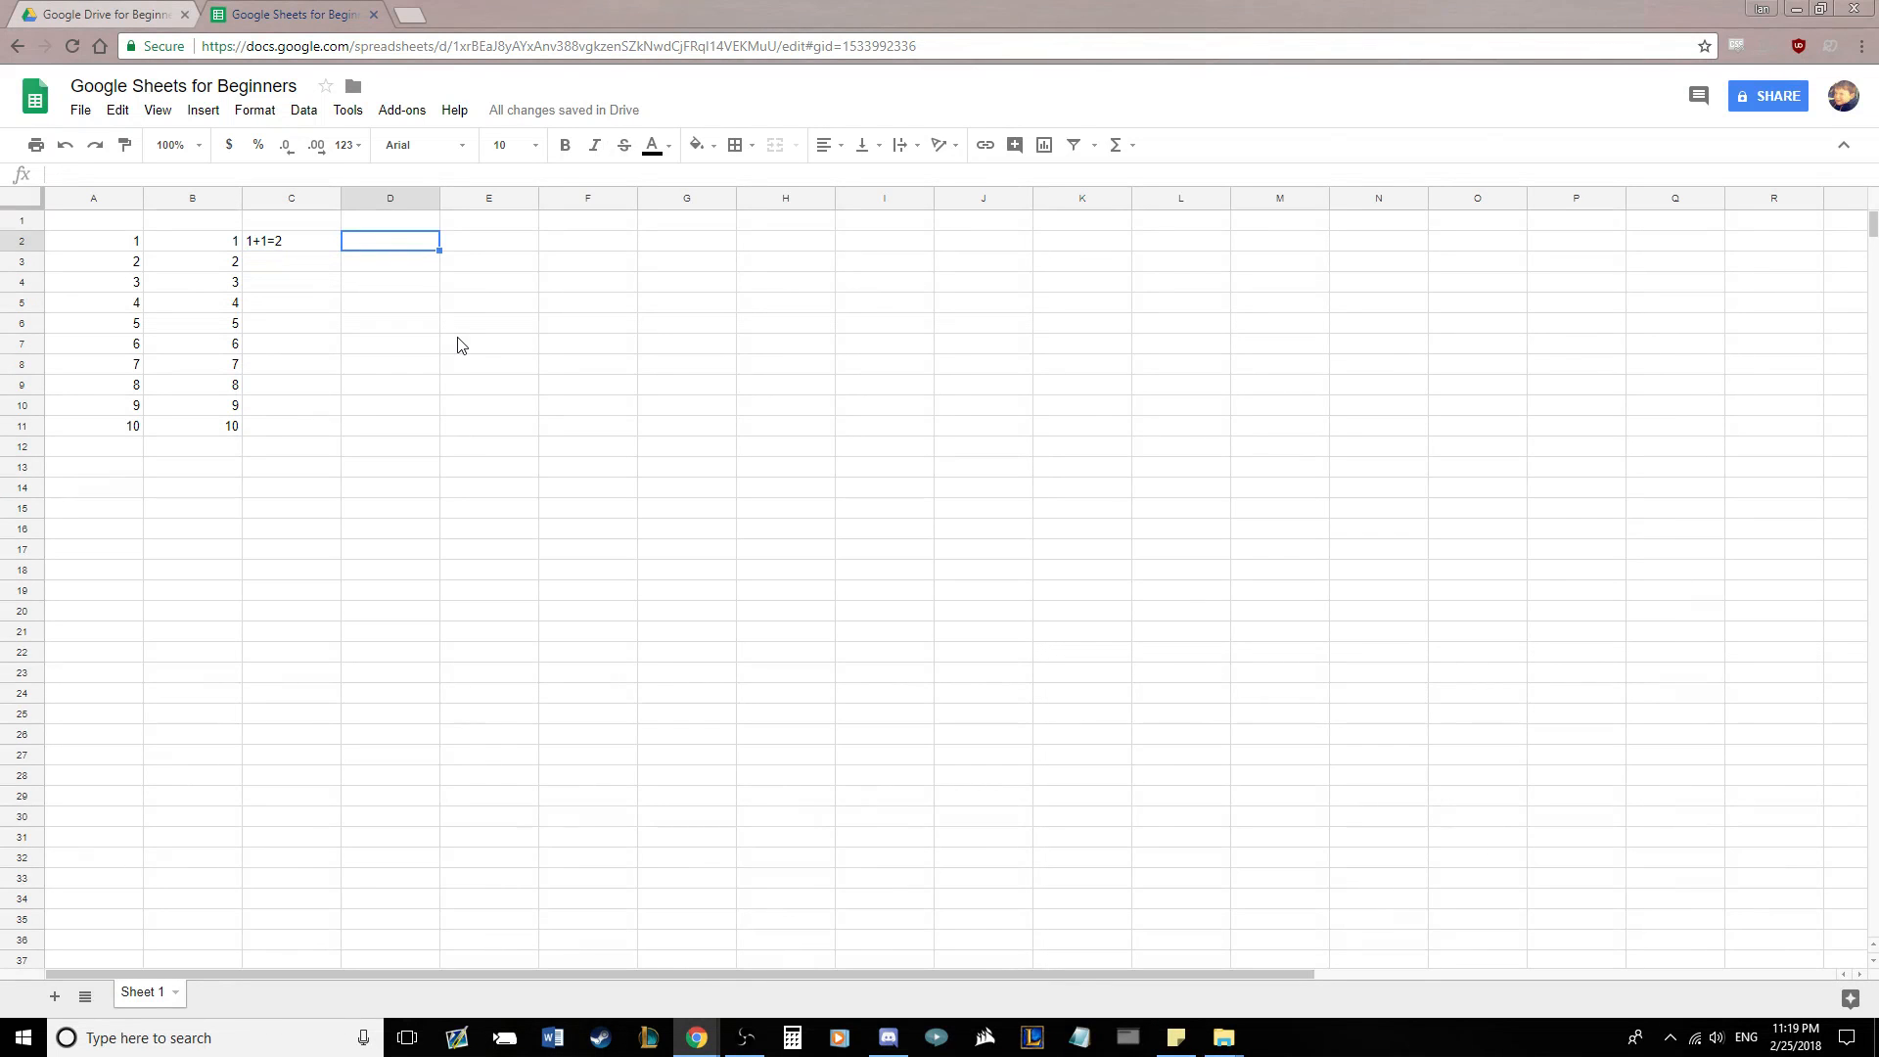
{"action": "type", "text": "="}
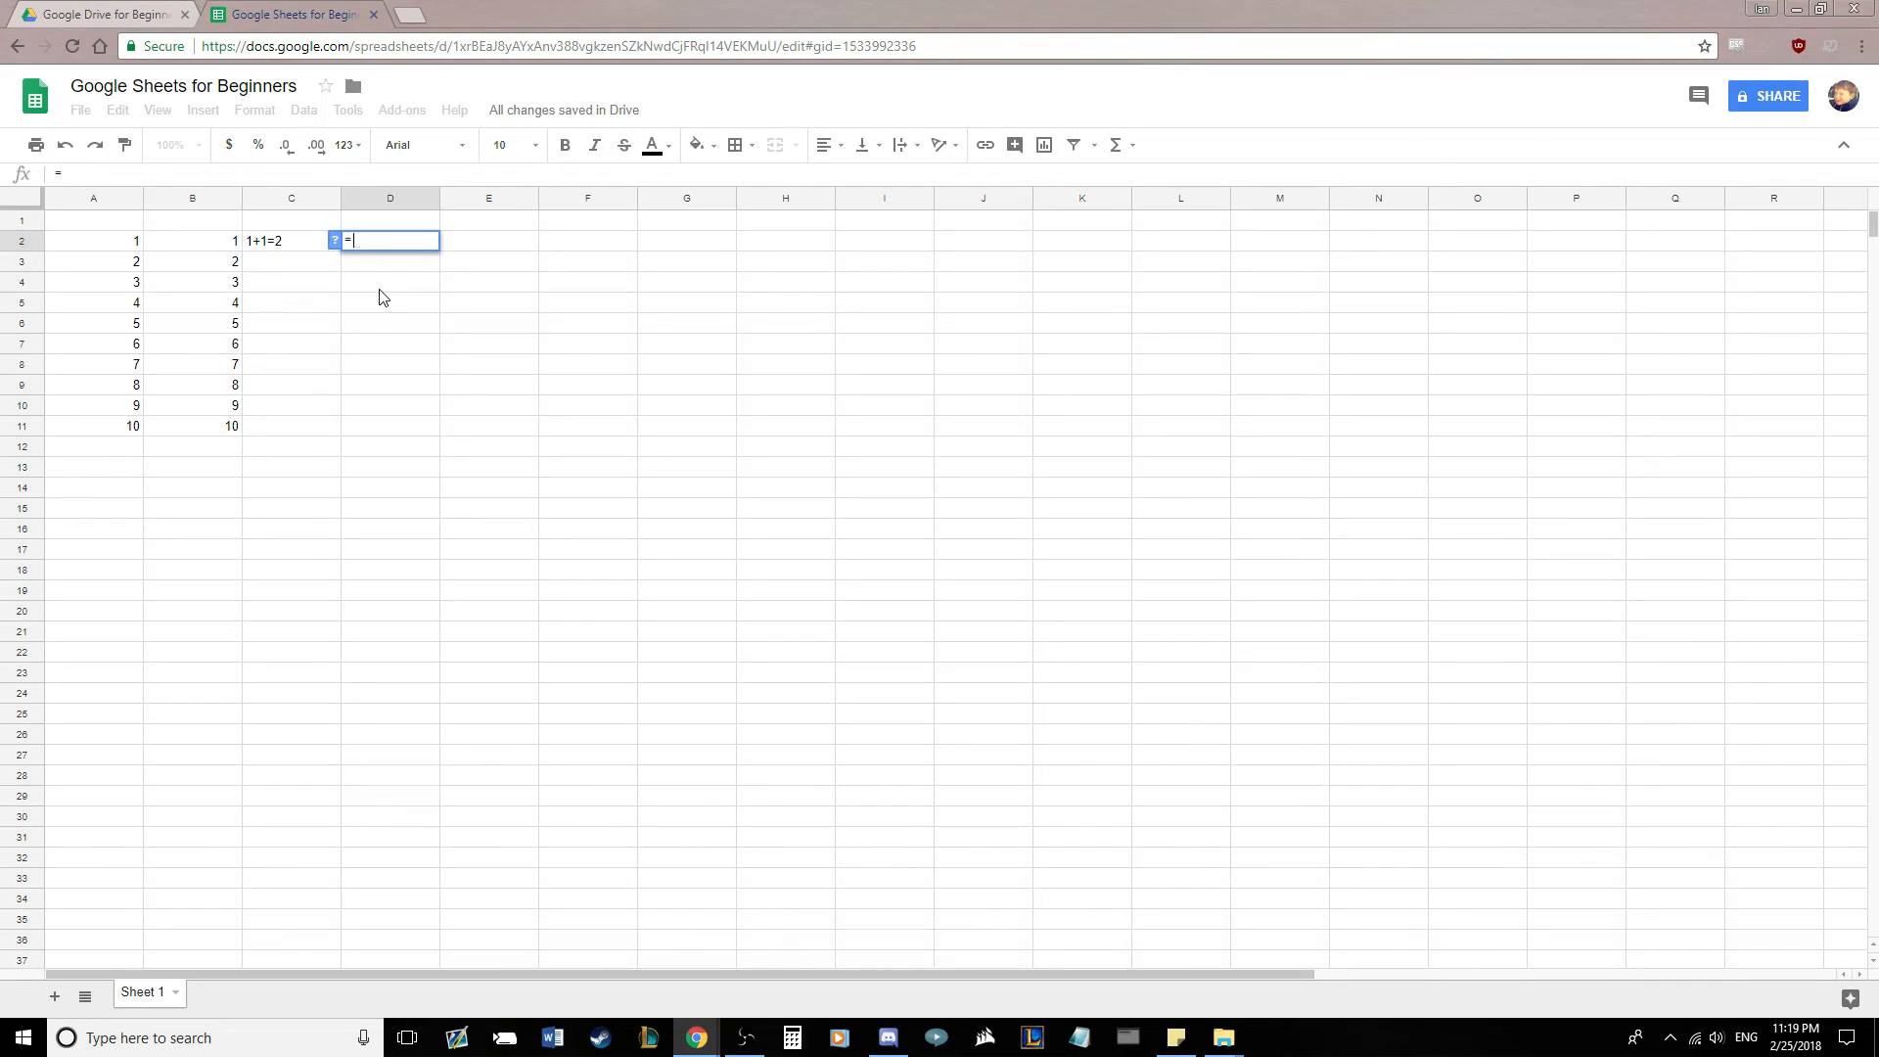
{"action": "type", "text": "SUM"}
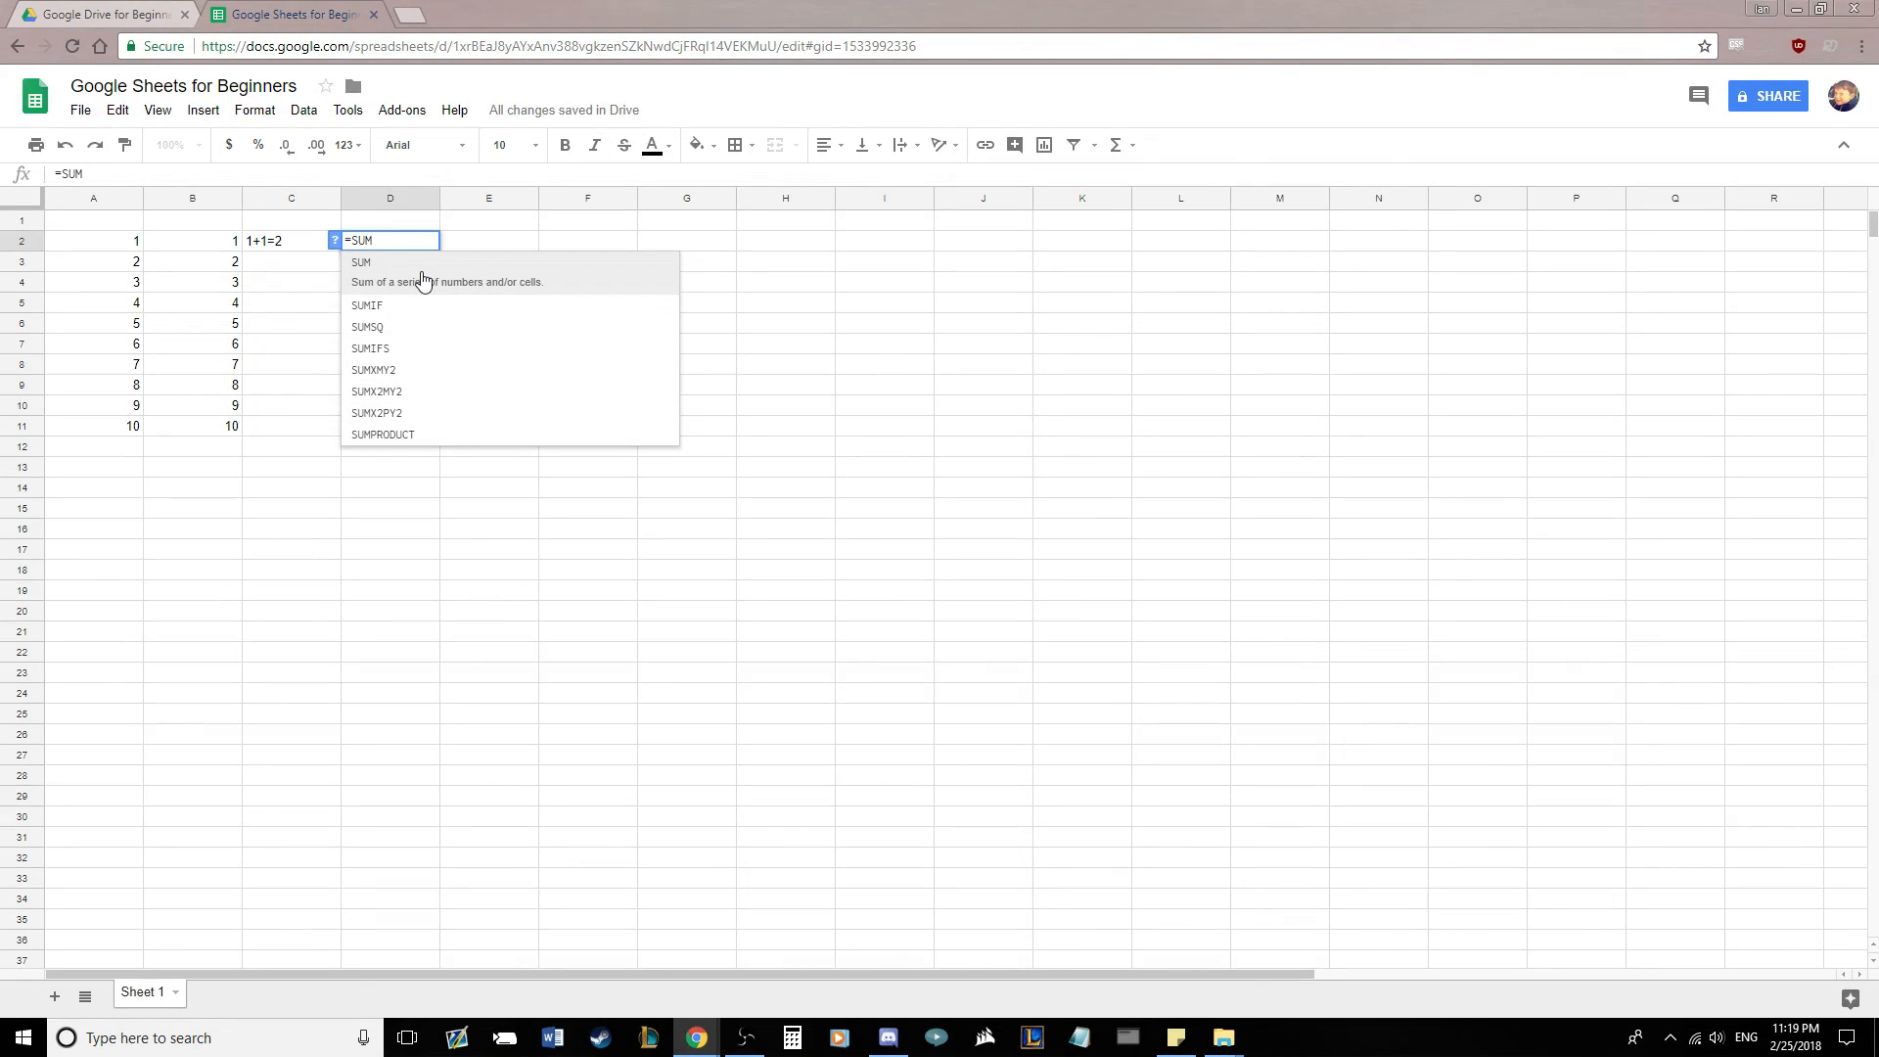
{"action": "left_click", "coordinate": [423, 281]}
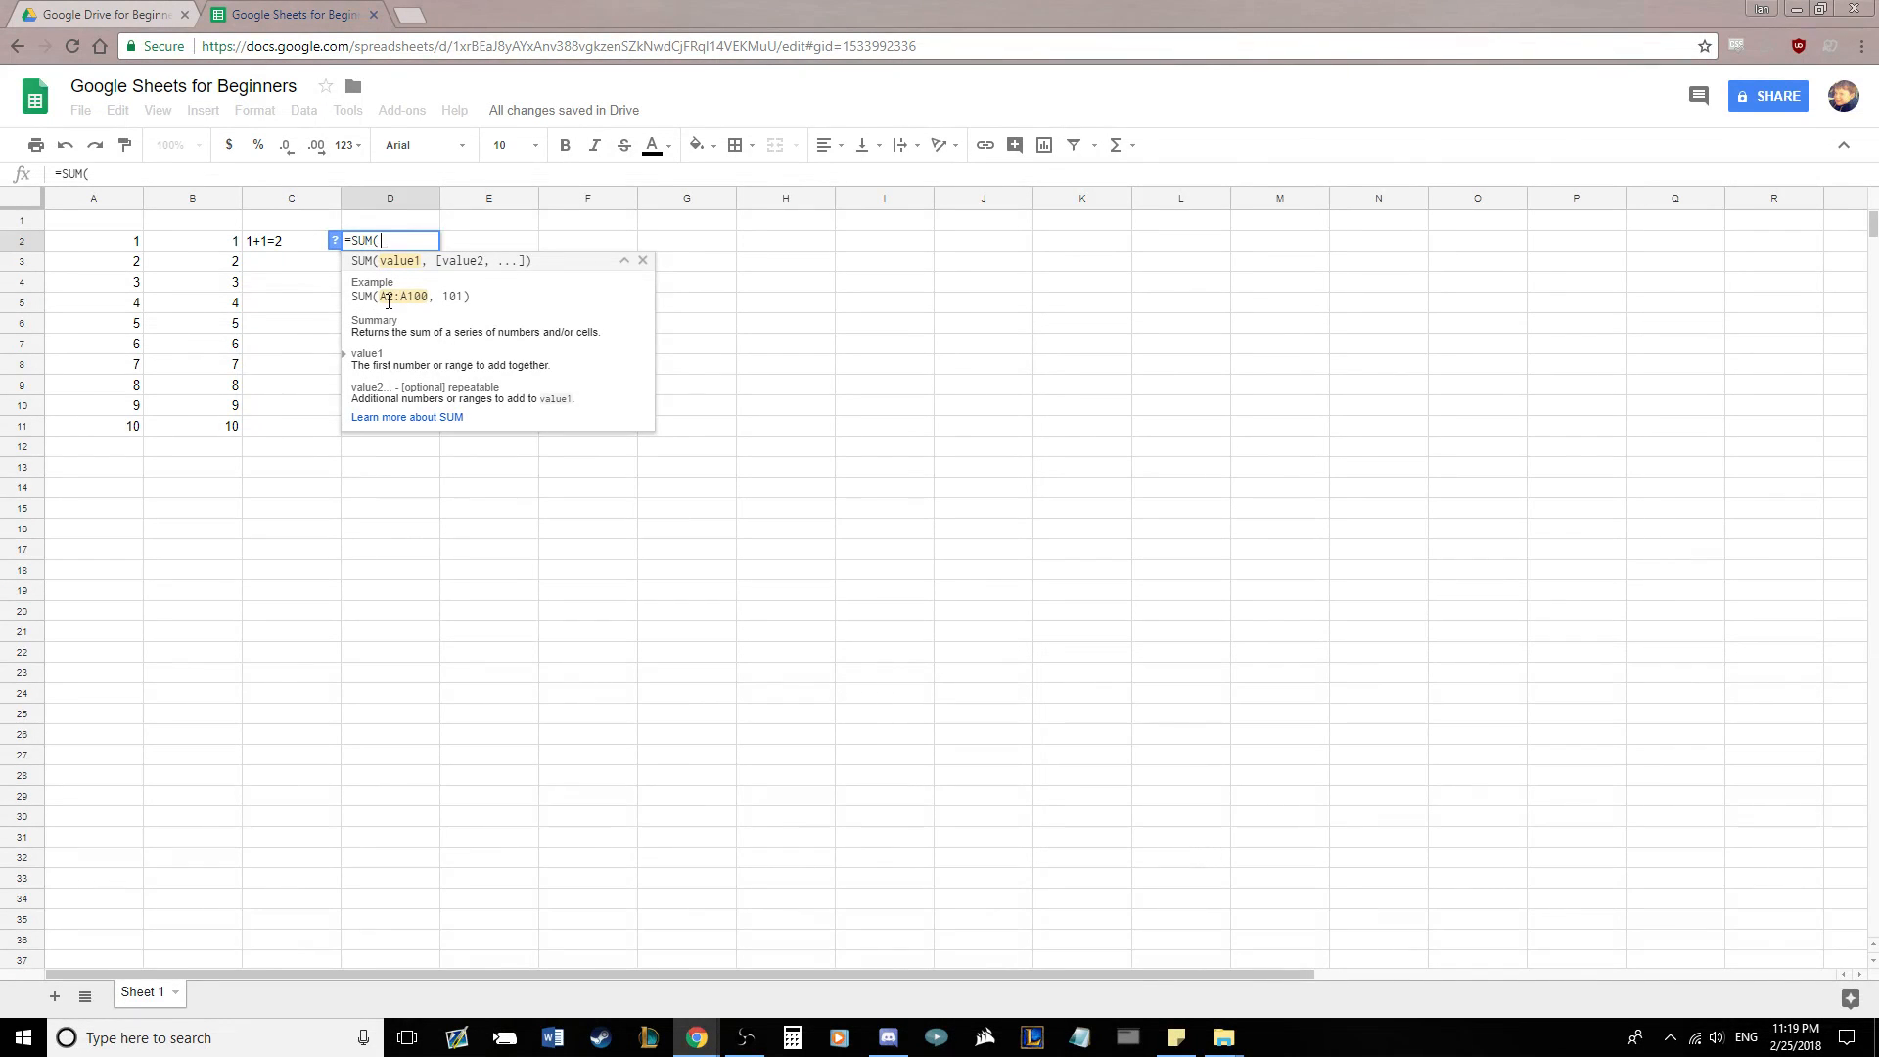
{"action": "left_click", "coordinate": [81, 248]}
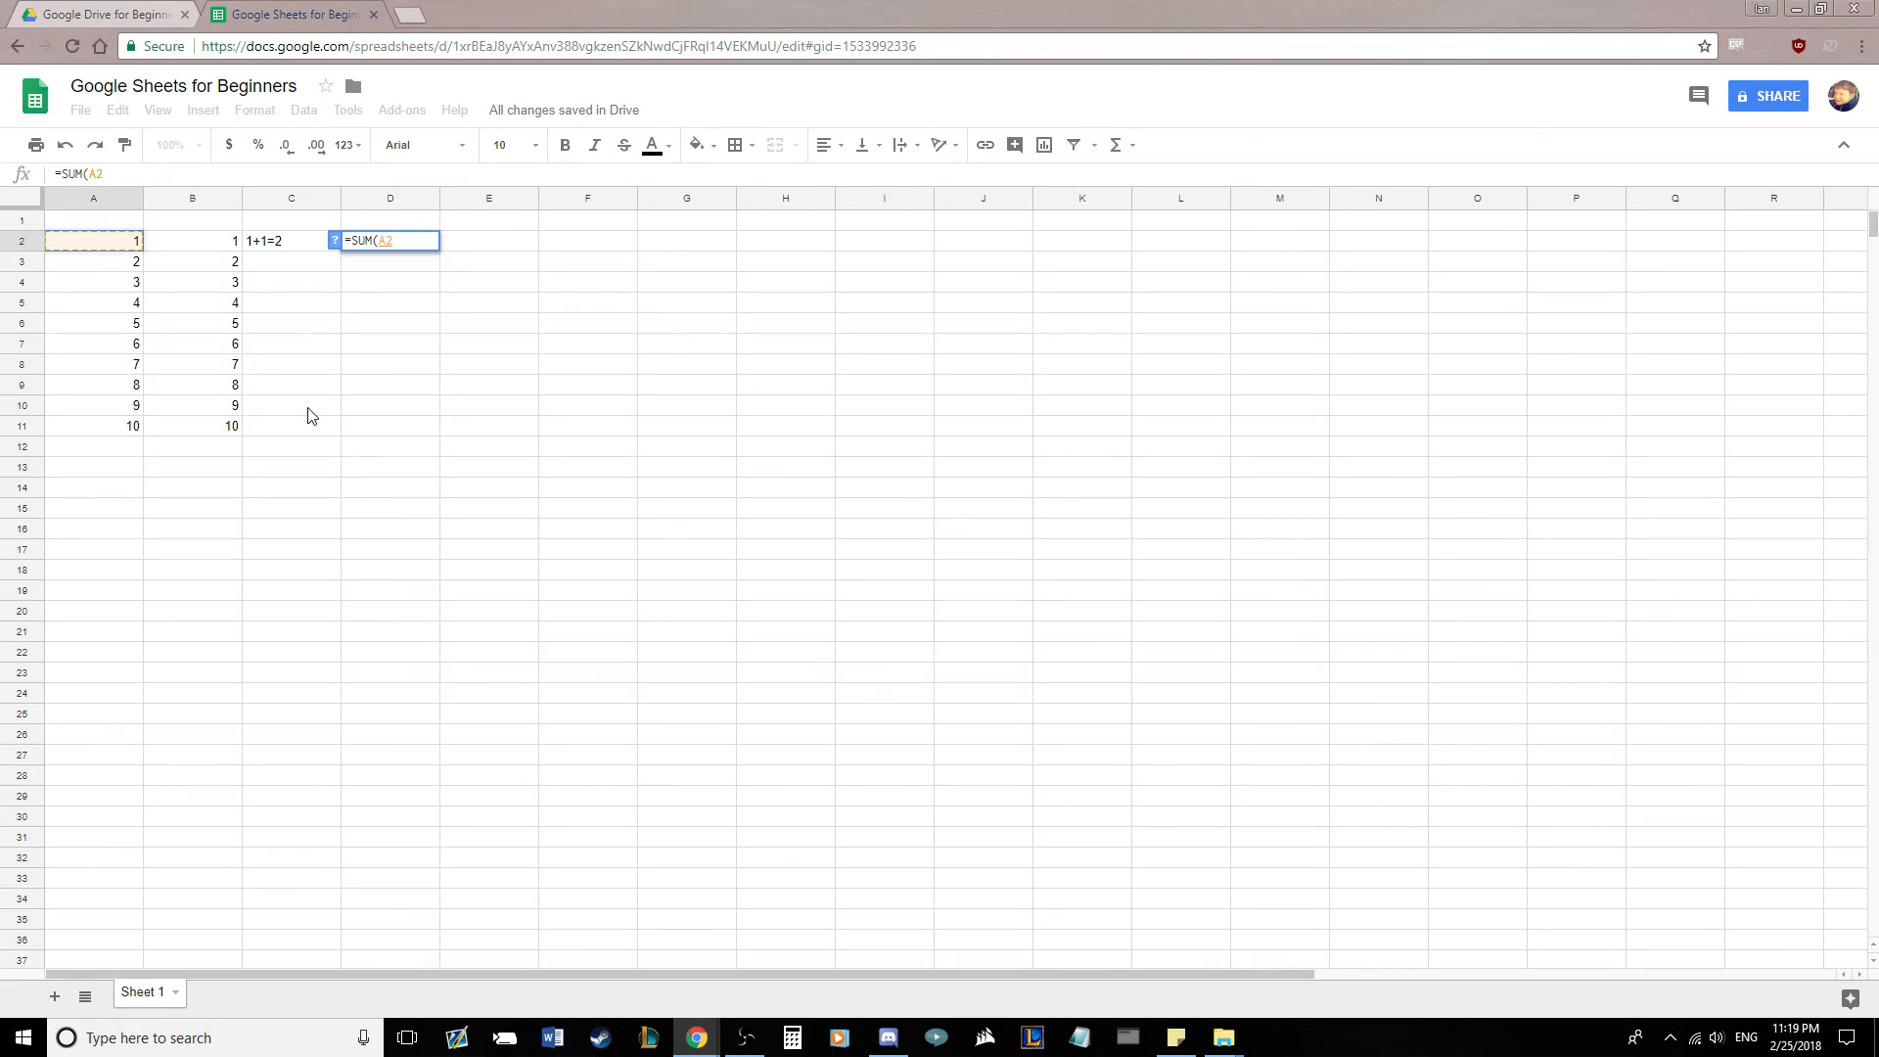
{"action": "type", "text": "+"}
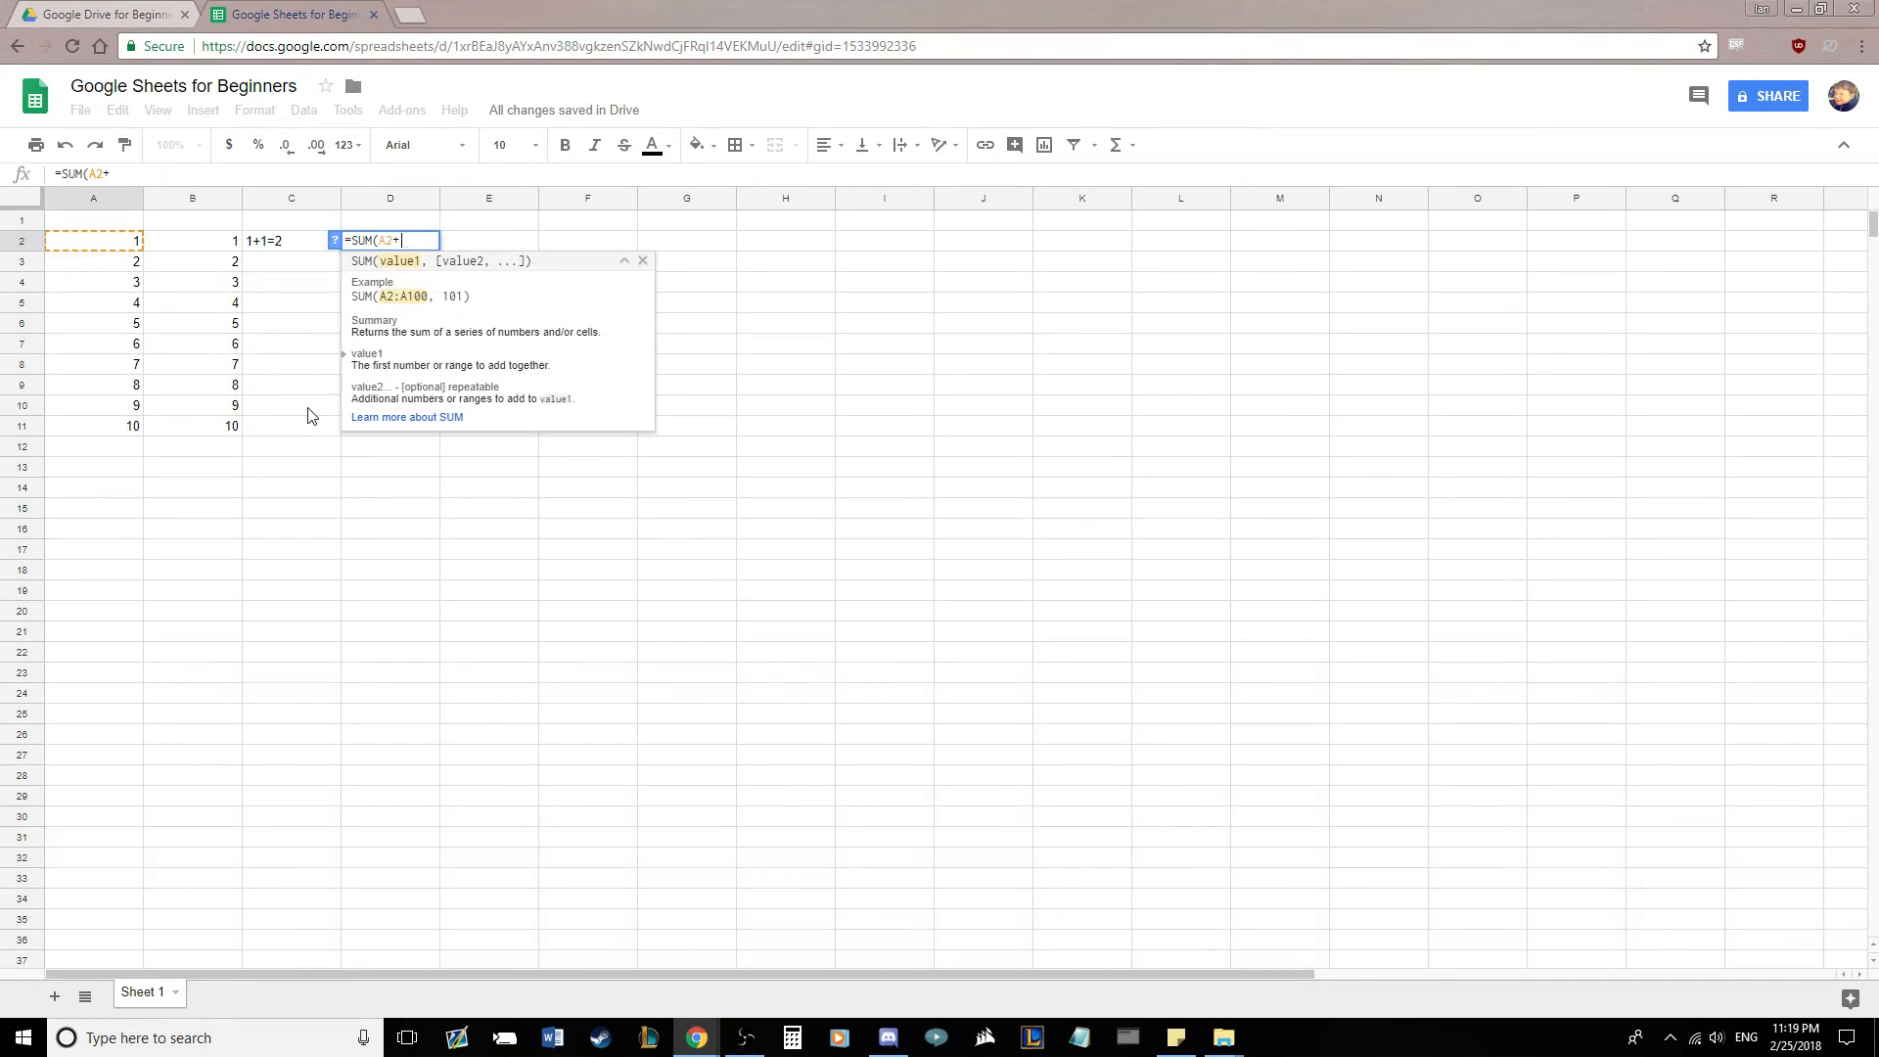
{"action": "left_click", "coordinate": [193, 252]}
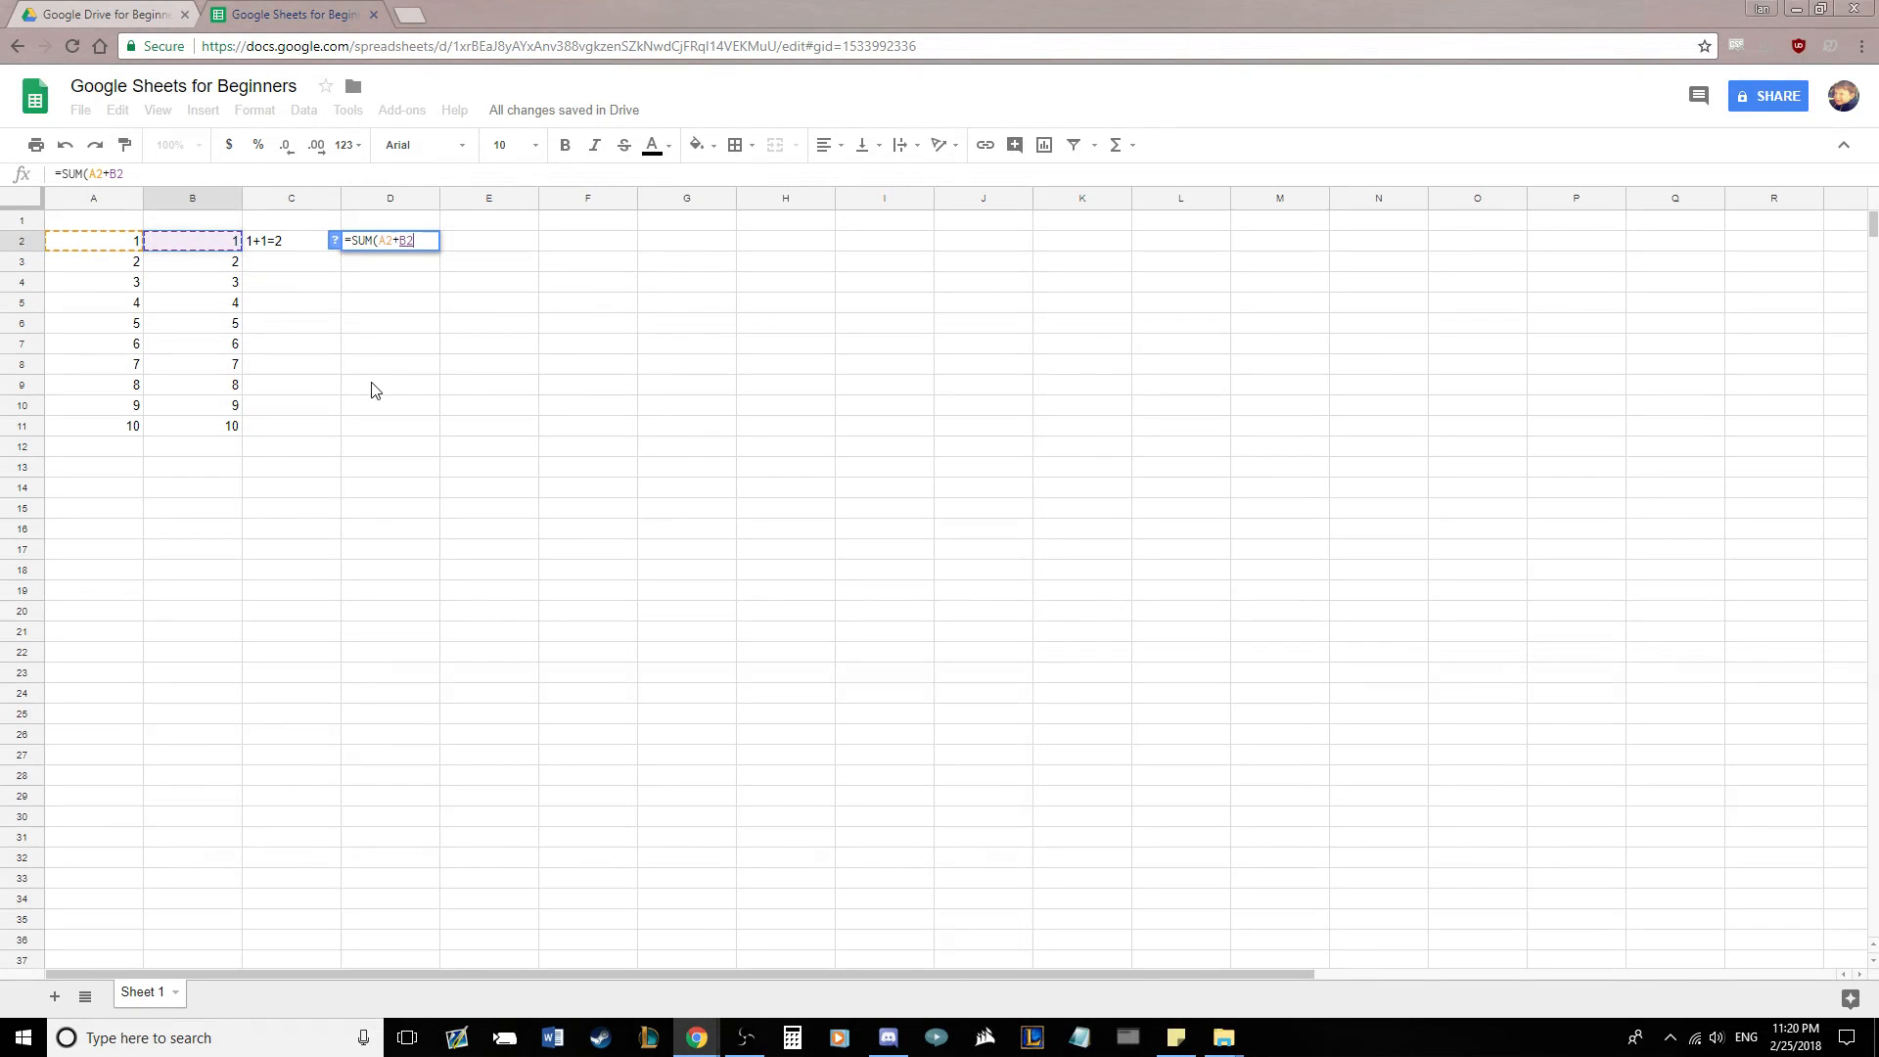
{"action": "type", "text": ")"}
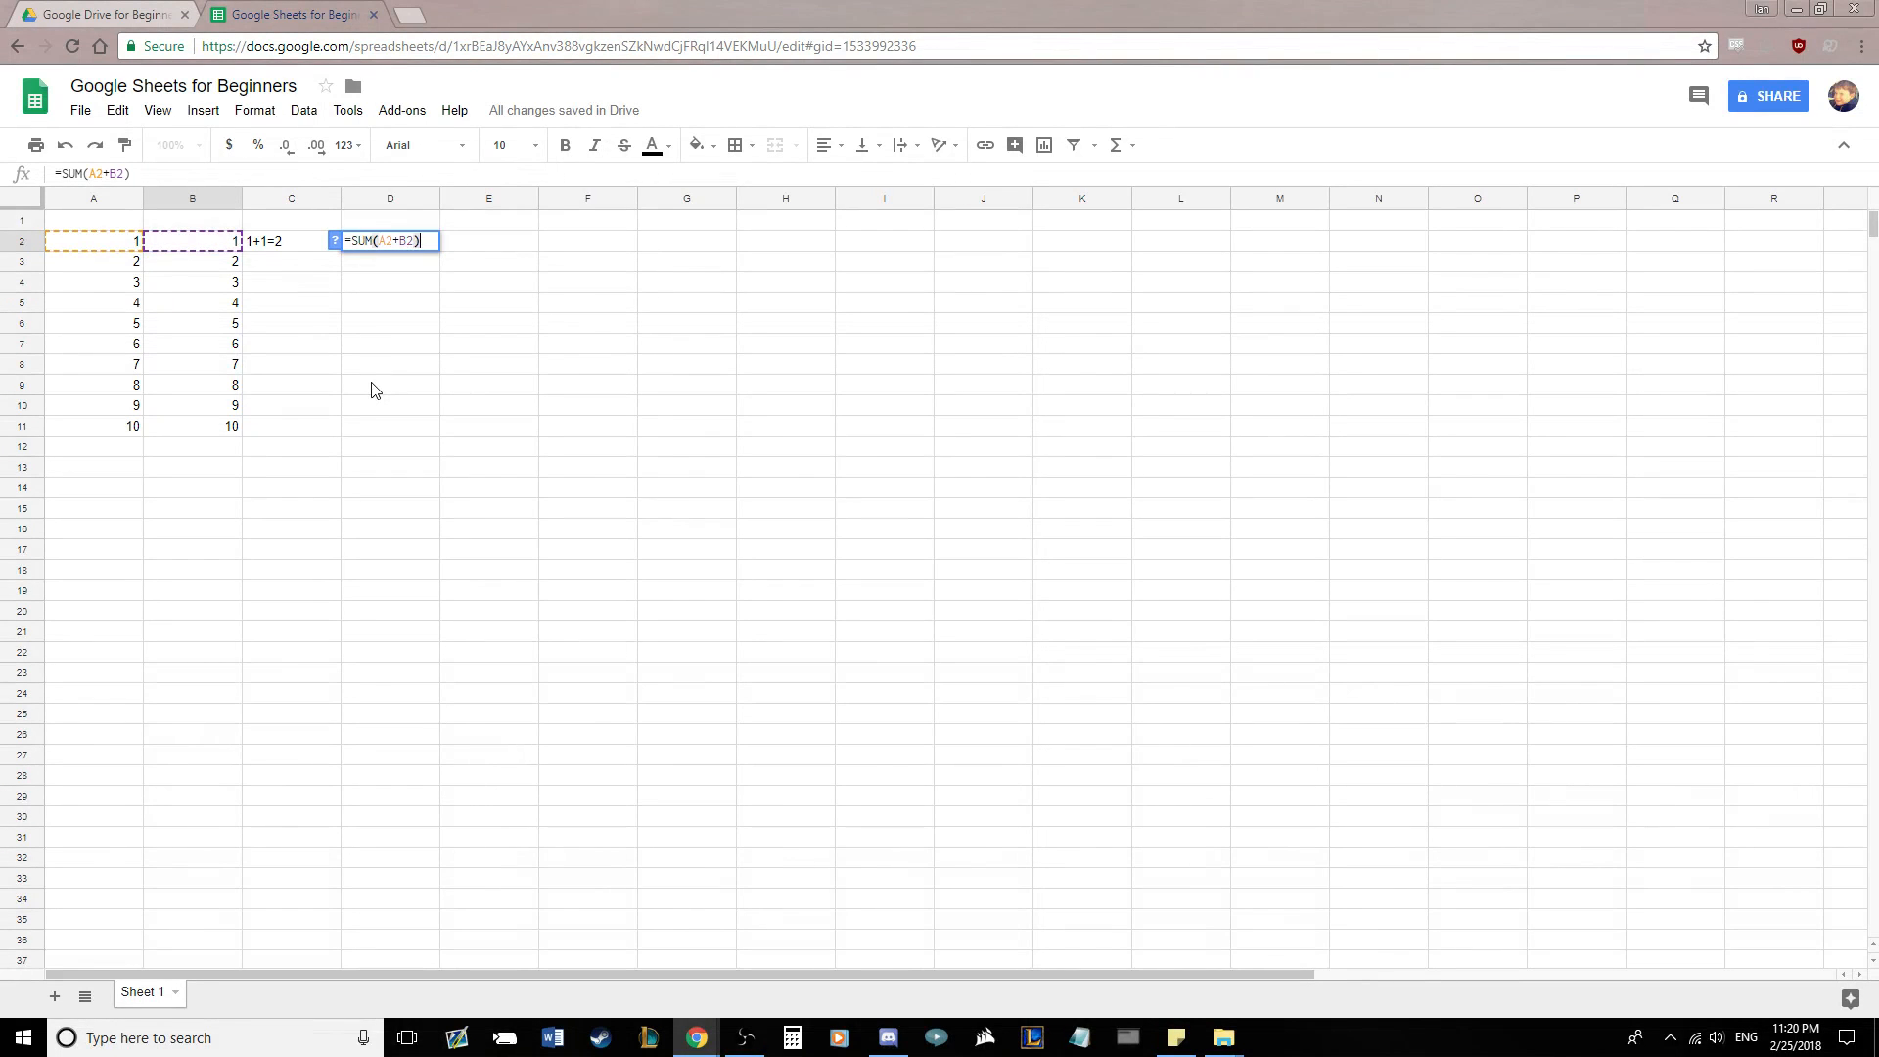
{"action": "key", "text": "Return"}
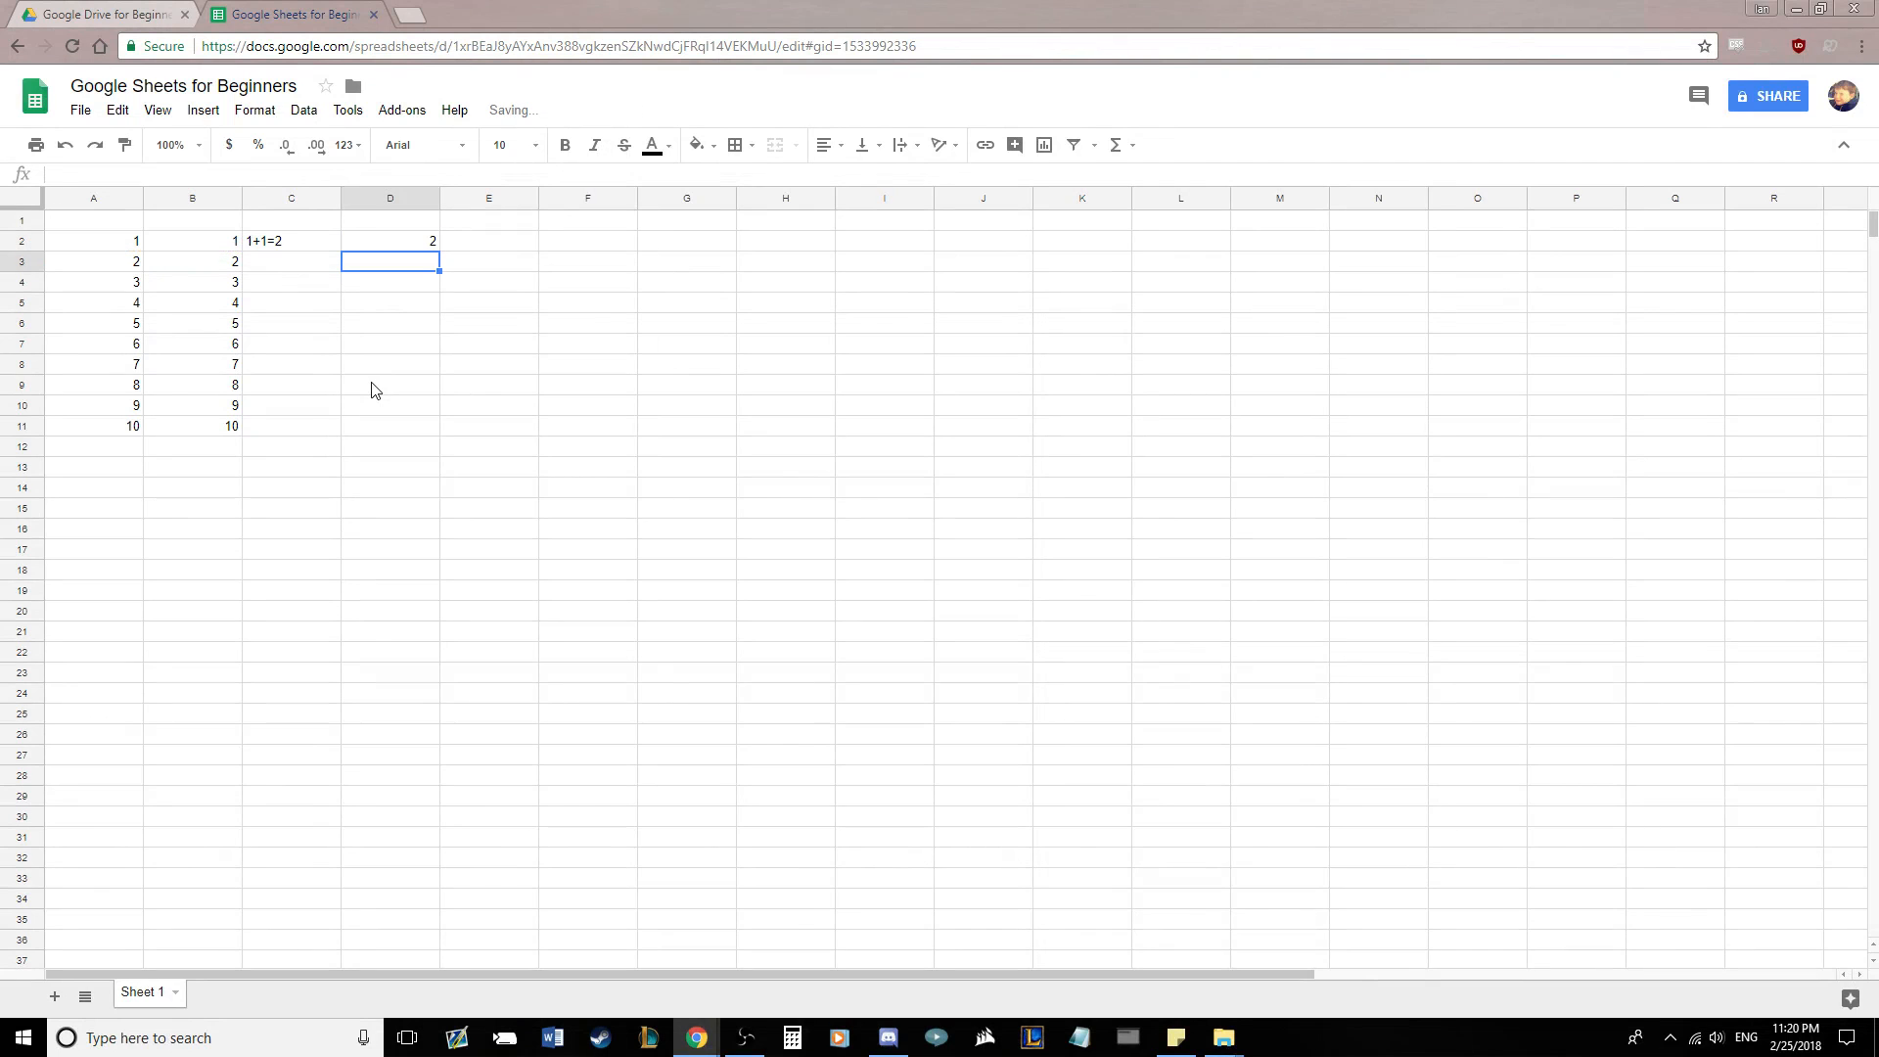
- Check the formula in D2 against its source cells A2 and B2
{"action": "left_click", "coordinate": [396, 245]}
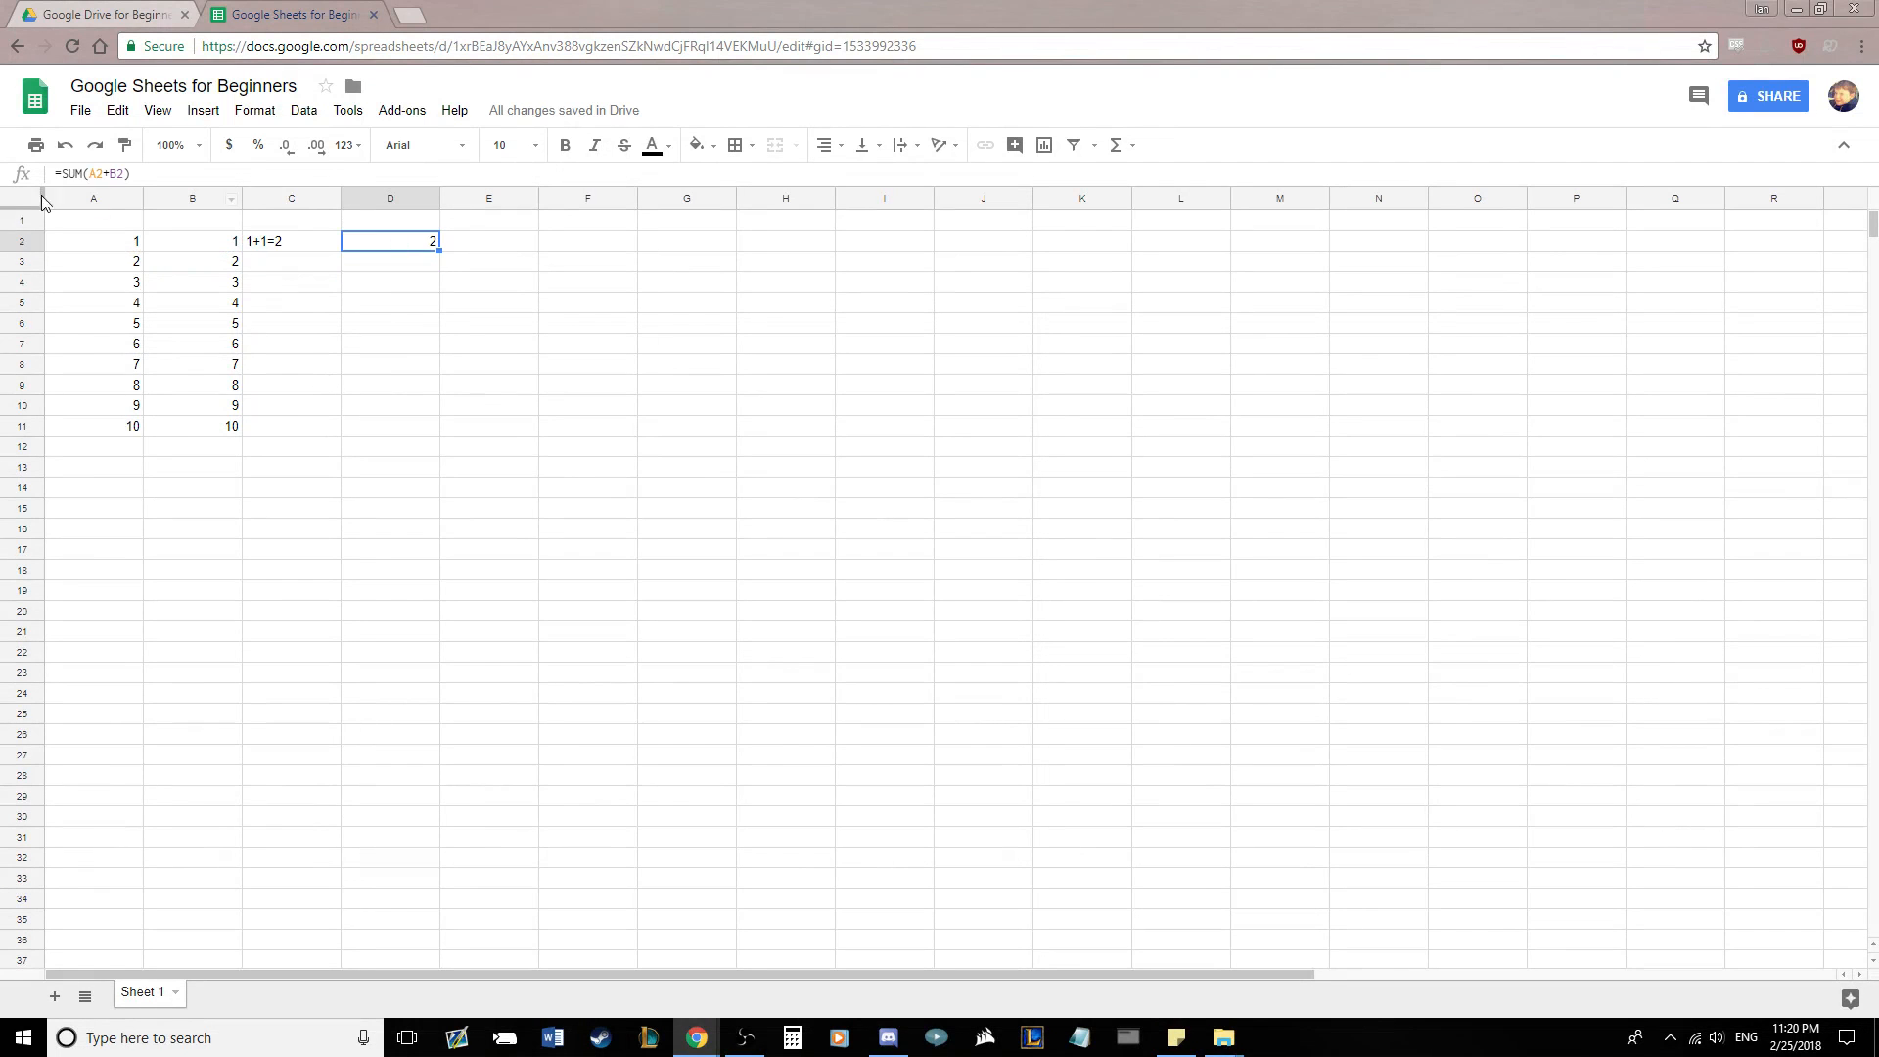
{"action": "left_click", "coordinate": [96, 244]}
{"action": "left_click", "coordinate": [190, 247]}
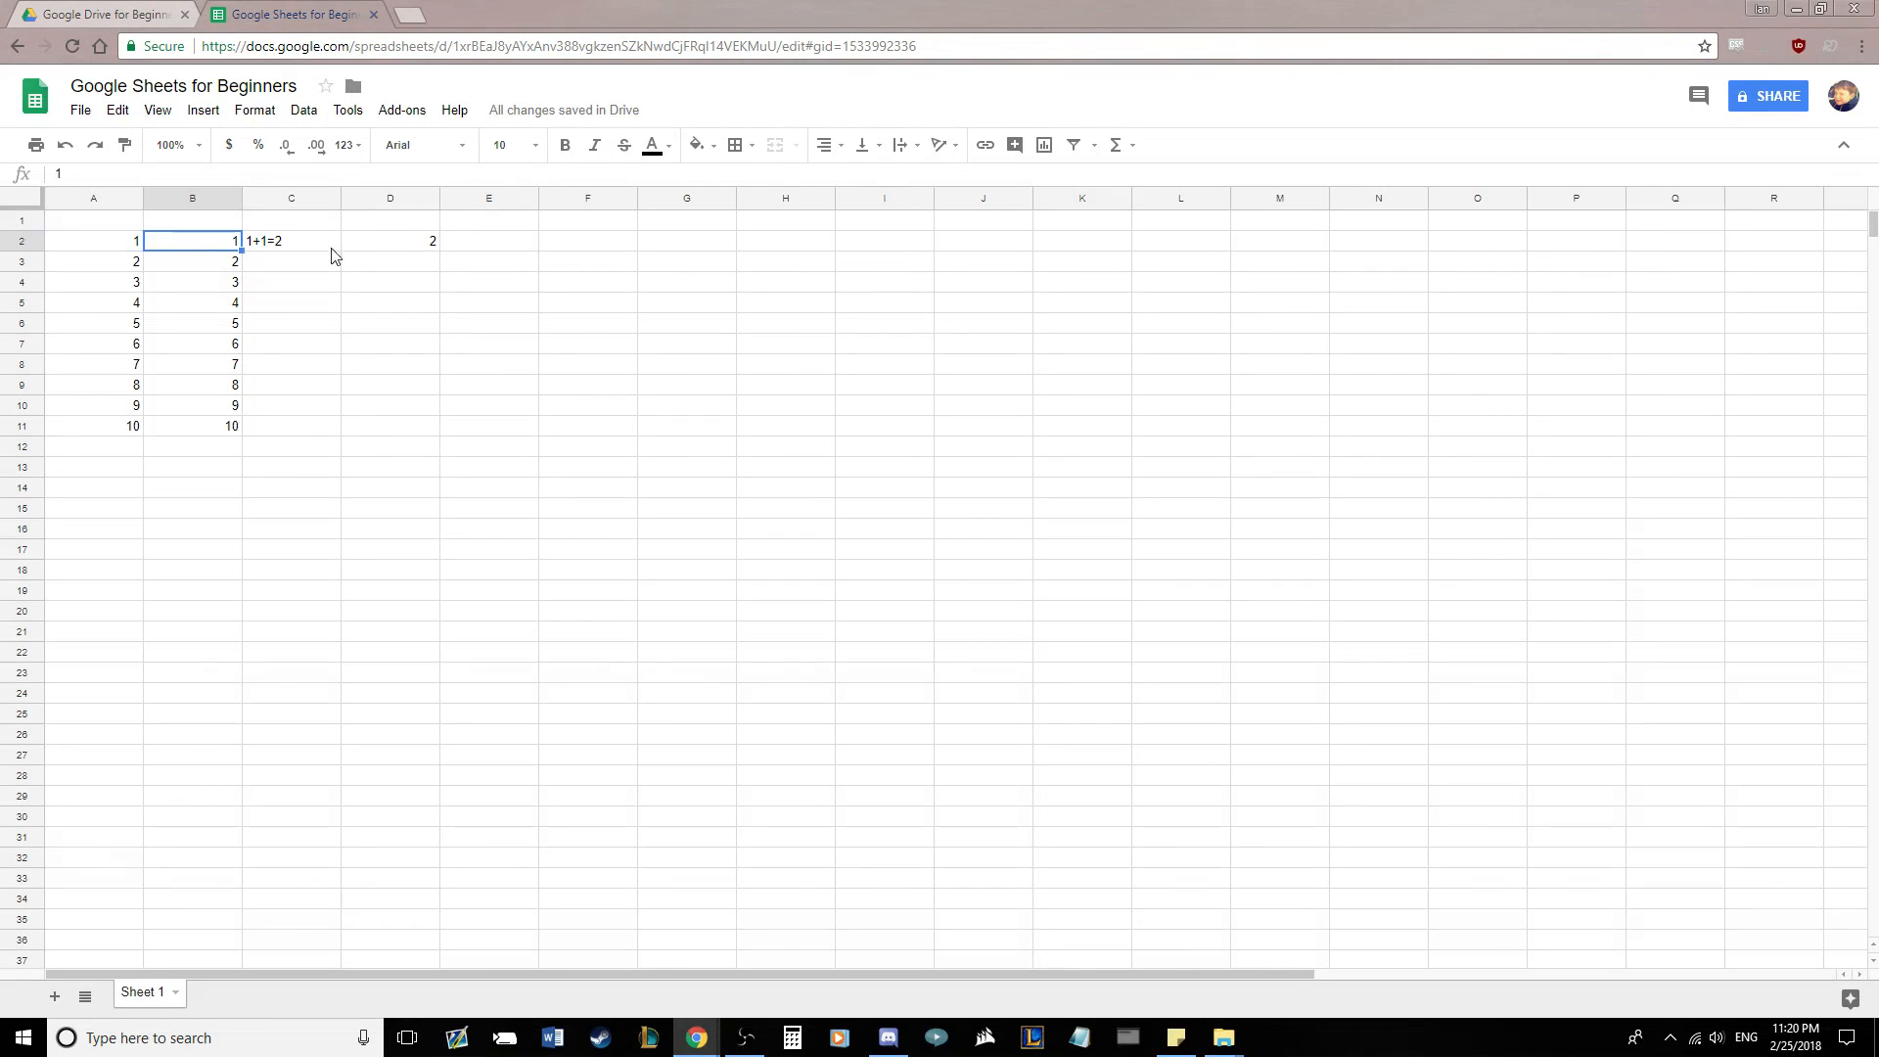
{"action": "left_click", "coordinate": [380, 246]}
{"action": "left_click", "coordinate": [100, 245]}
{"action": "left_click", "coordinate": [172, 252]}
{"action": "left_click", "coordinate": [403, 243]}
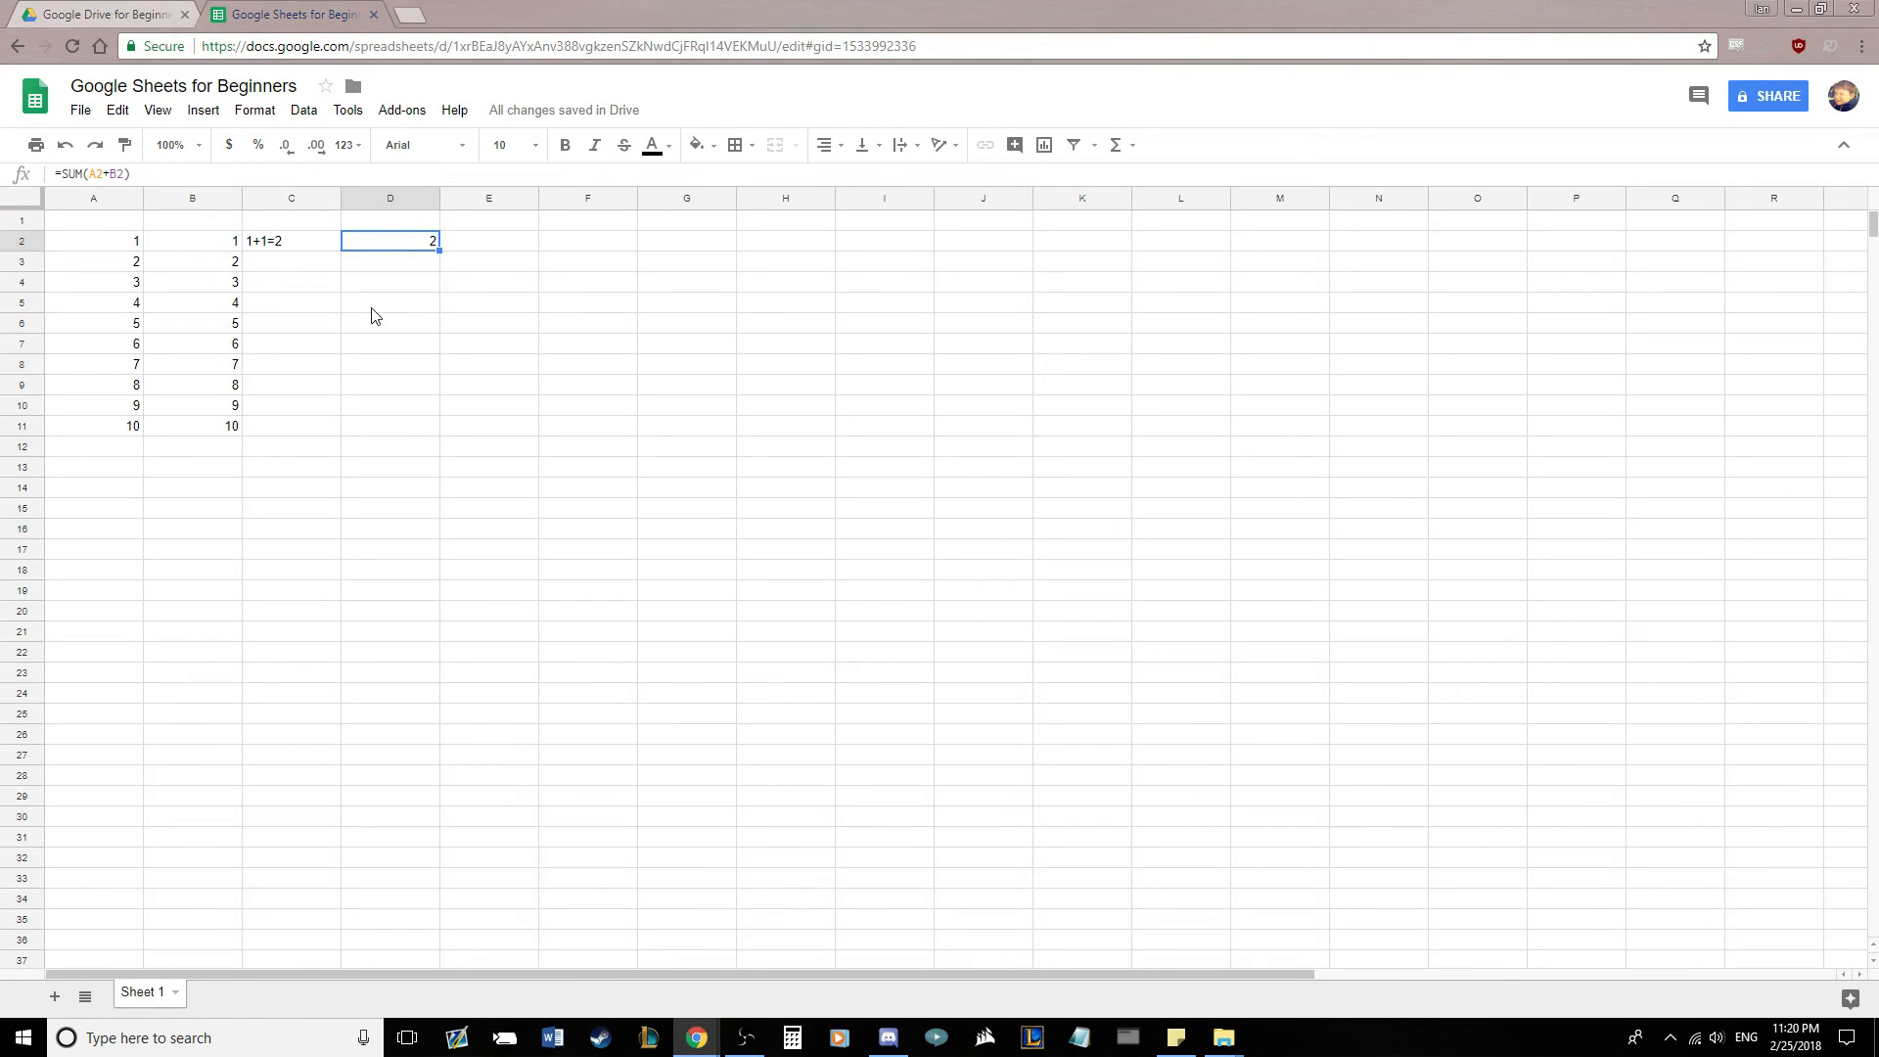
- Enter the formula =A2+B2 in cell E2 and compare it with the SUM formula in D2
{"action": "left_click", "coordinate": [487, 241]}
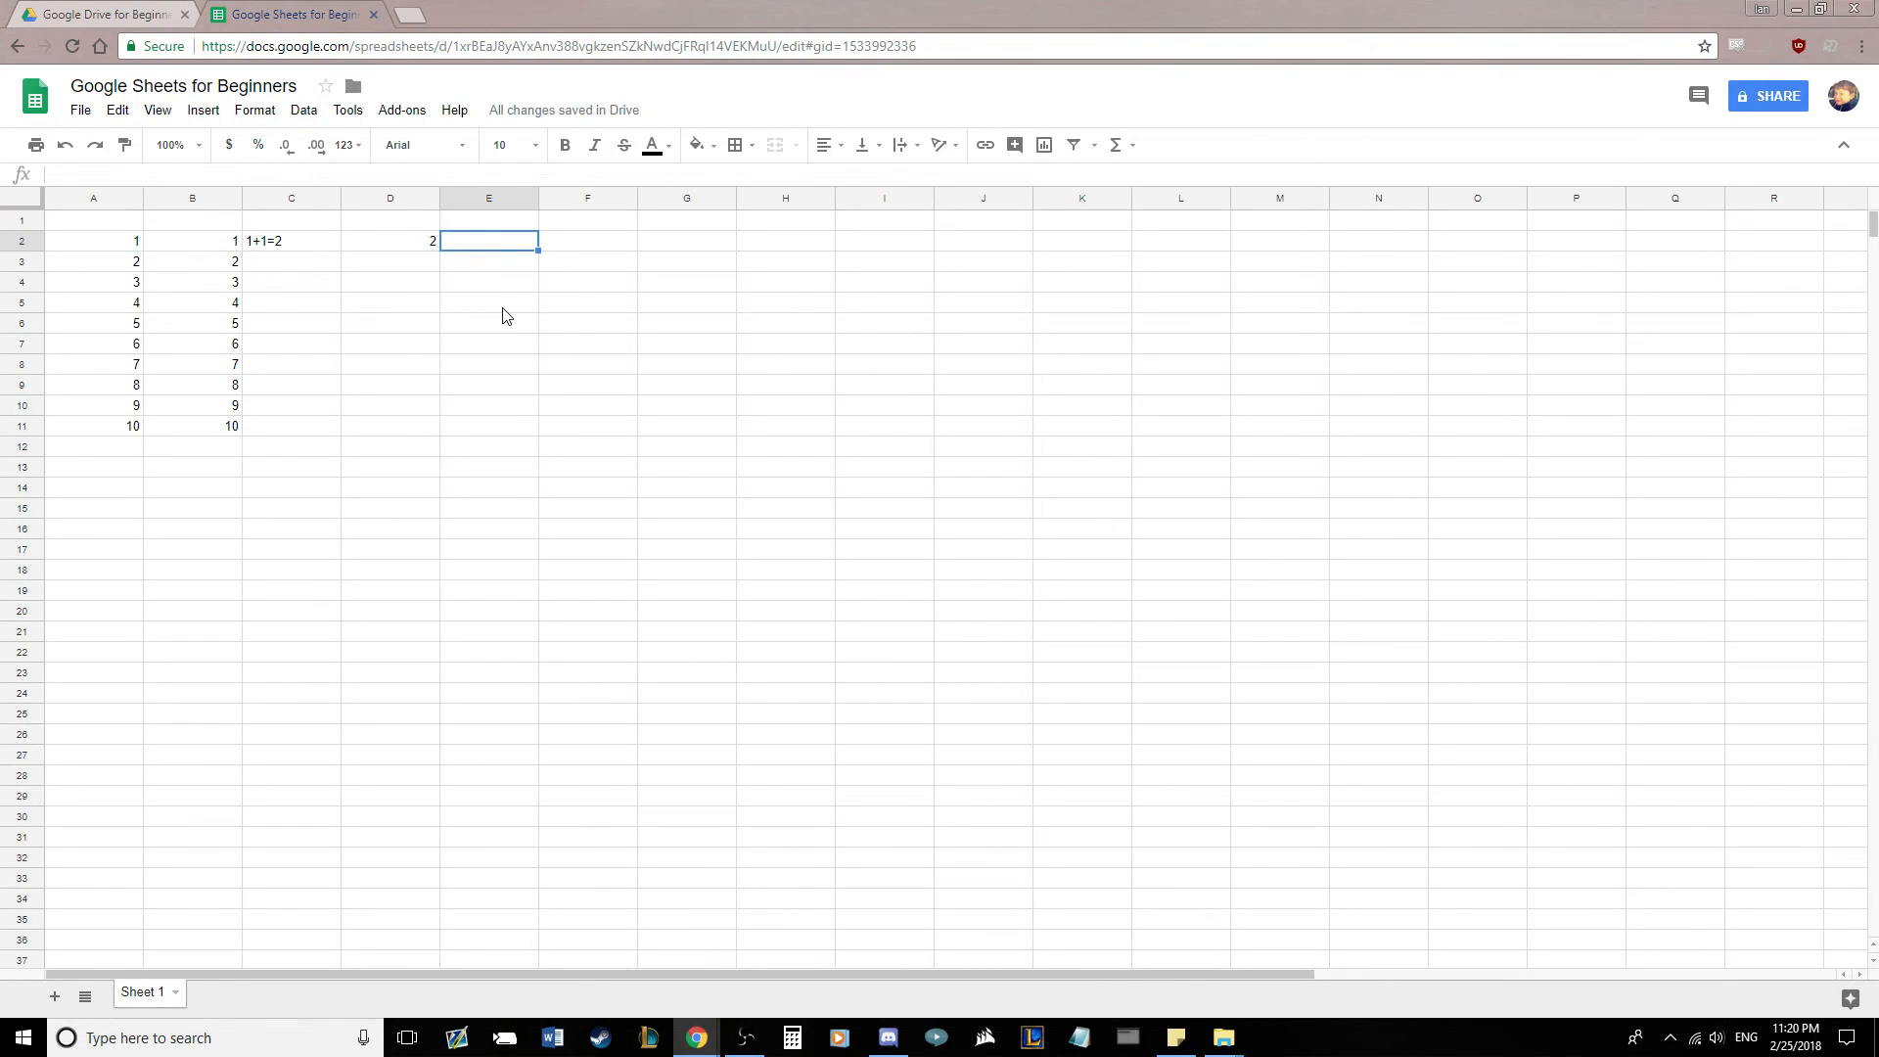
{"action": "type", "text": "="}
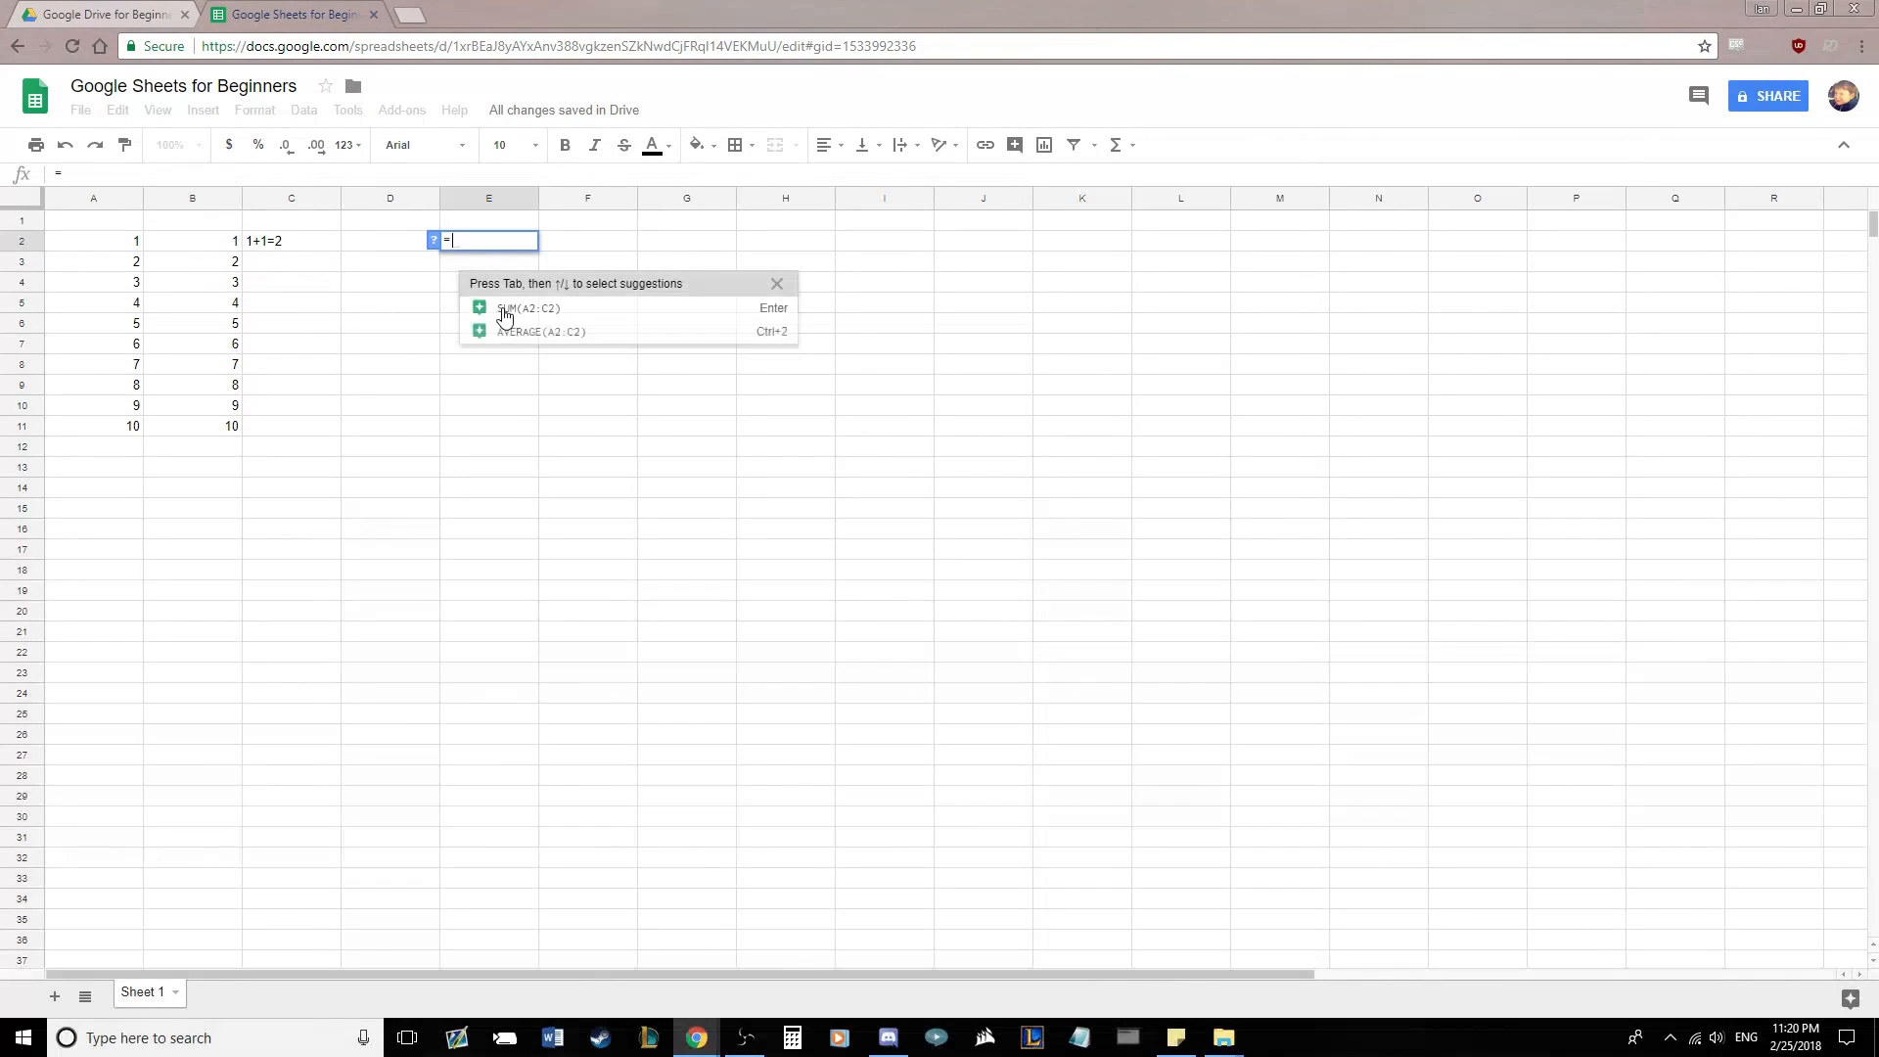
{"action": "left_click", "coordinate": [93, 246]}
{"action": "type", "text": "+"}
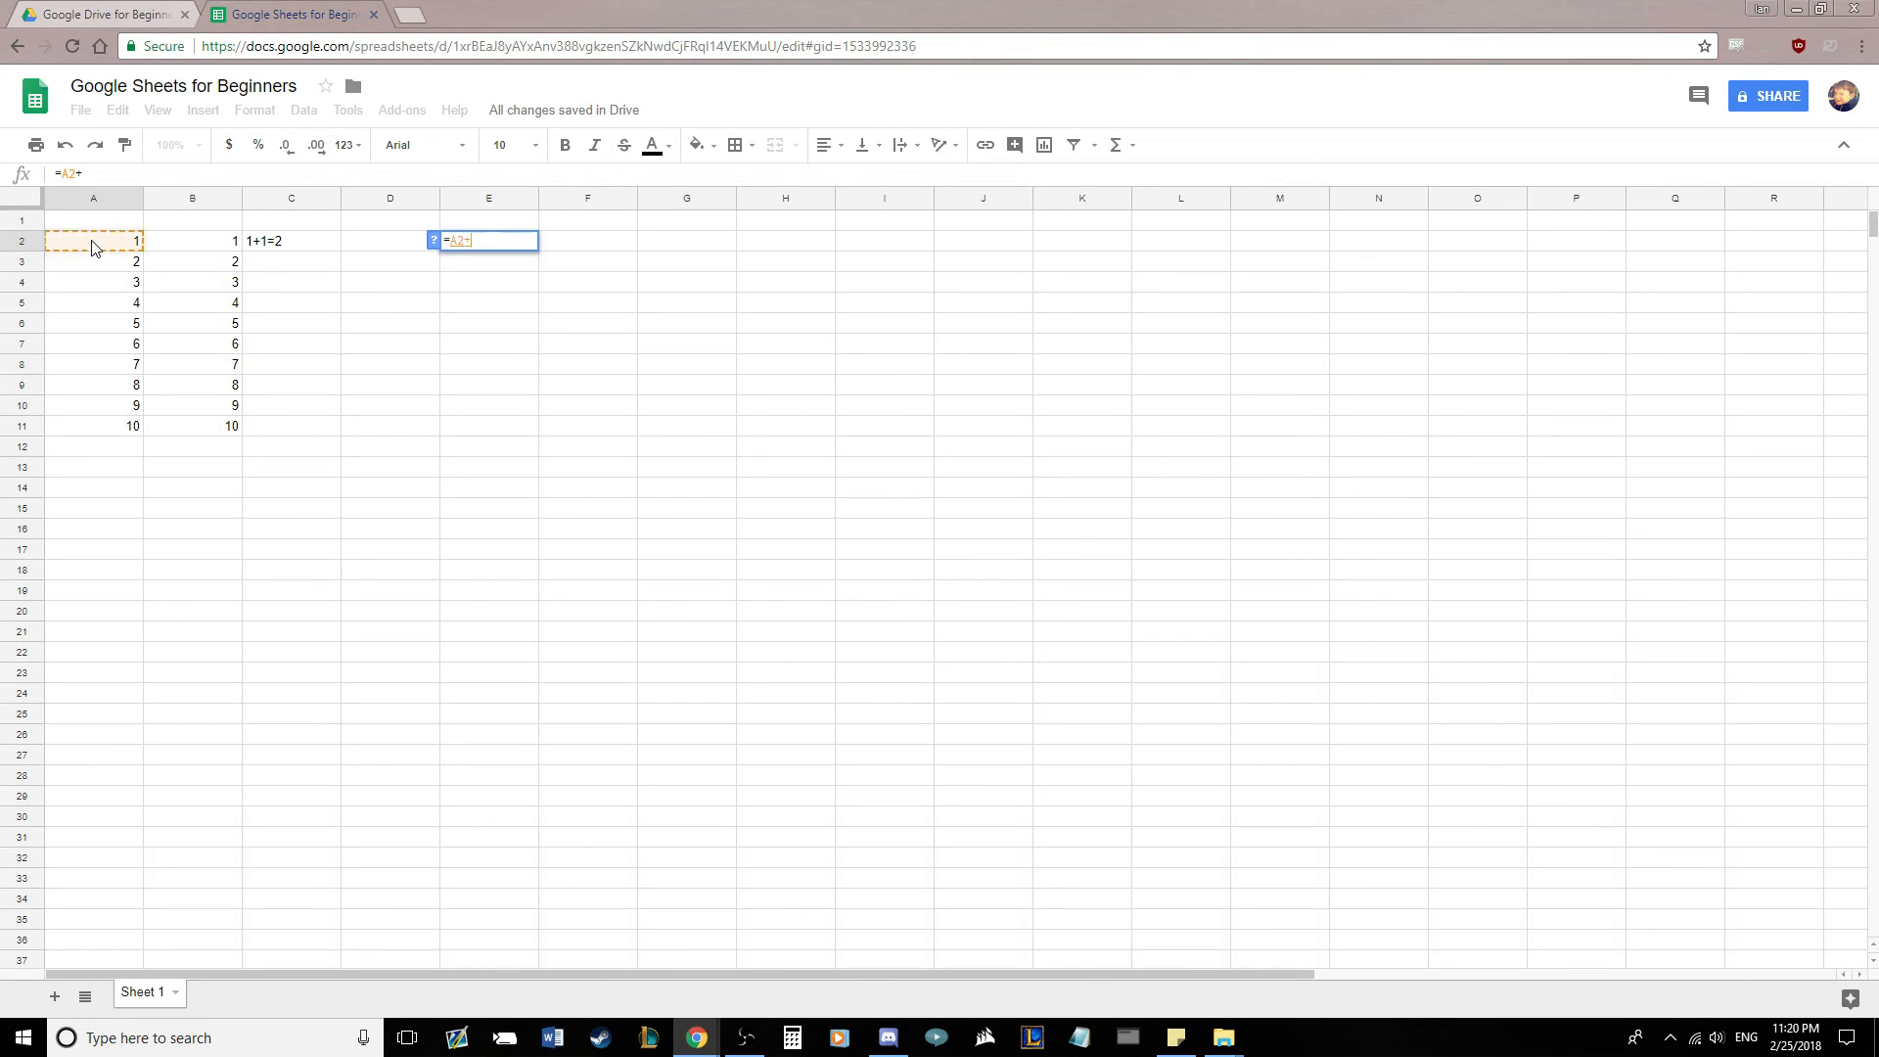
{"action": "left_click", "coordinate": [162, 247]}
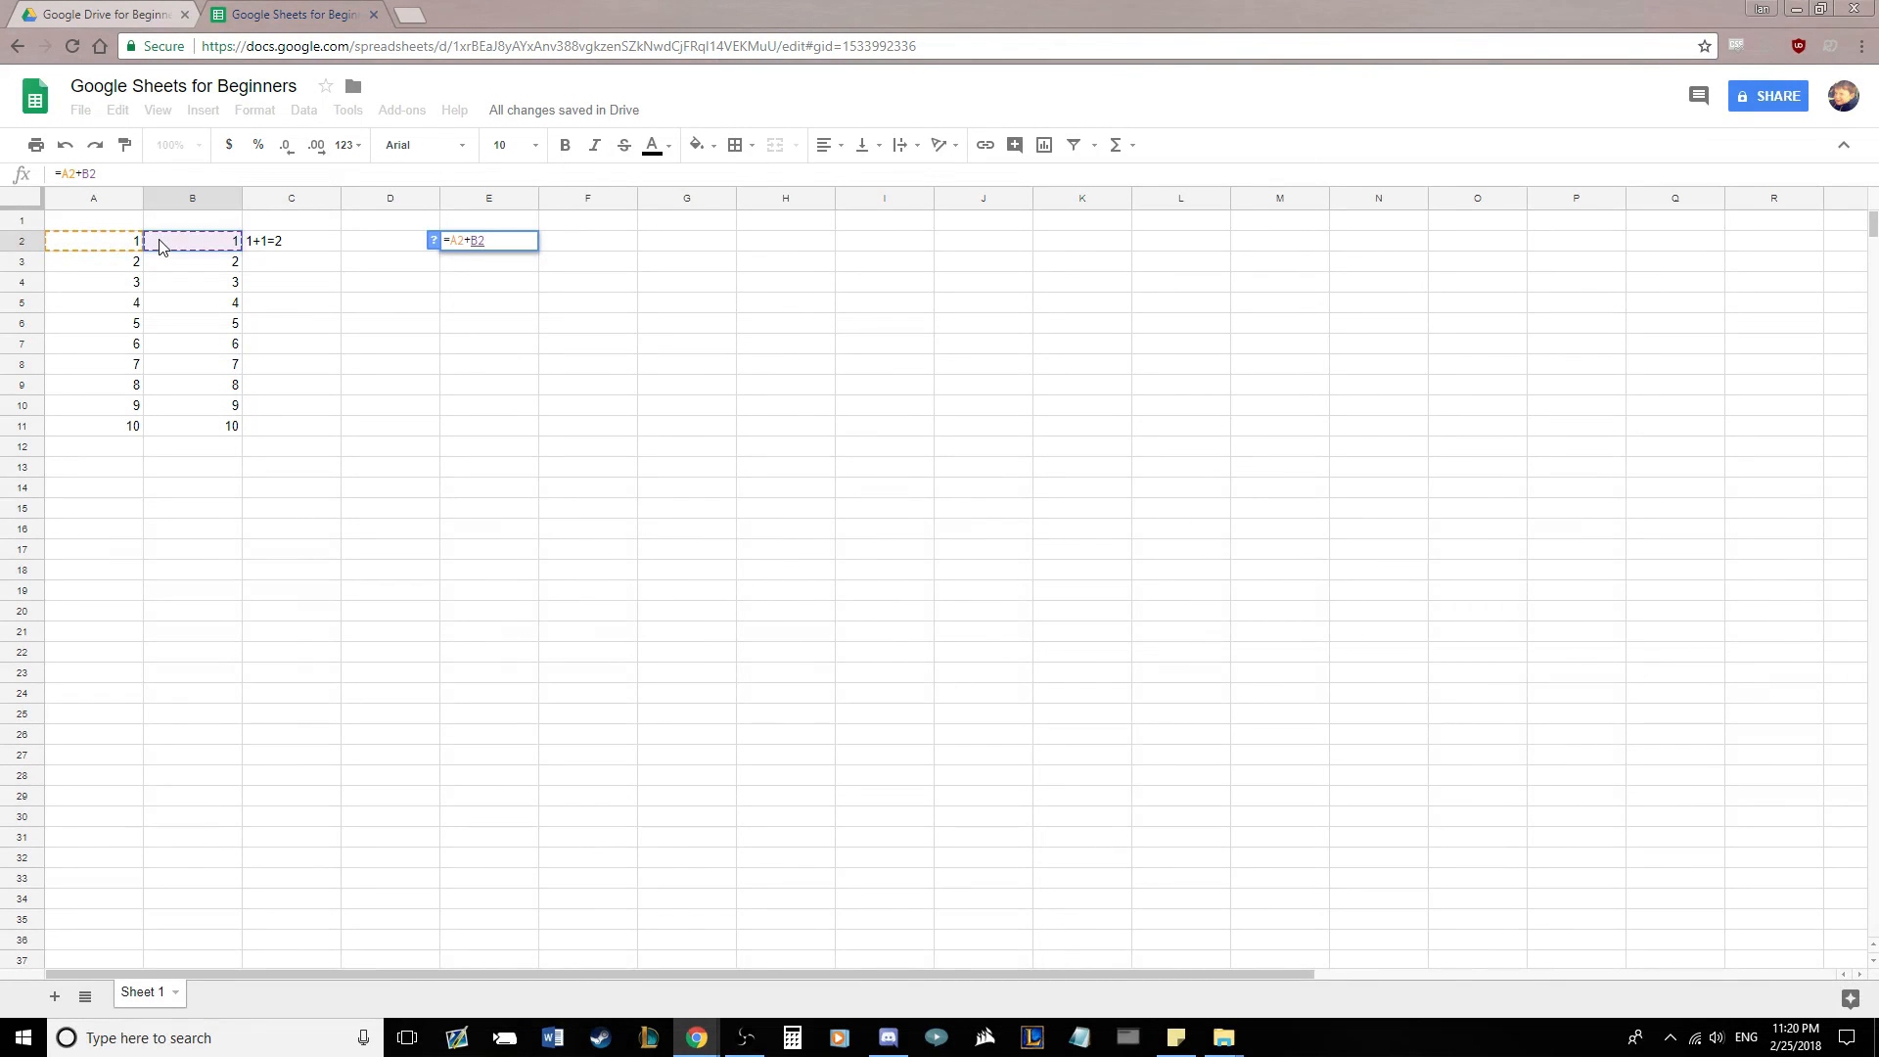
{"action": "key", "text": "Return"}
{"action": "left_click", "coordinate": [528, 244]}
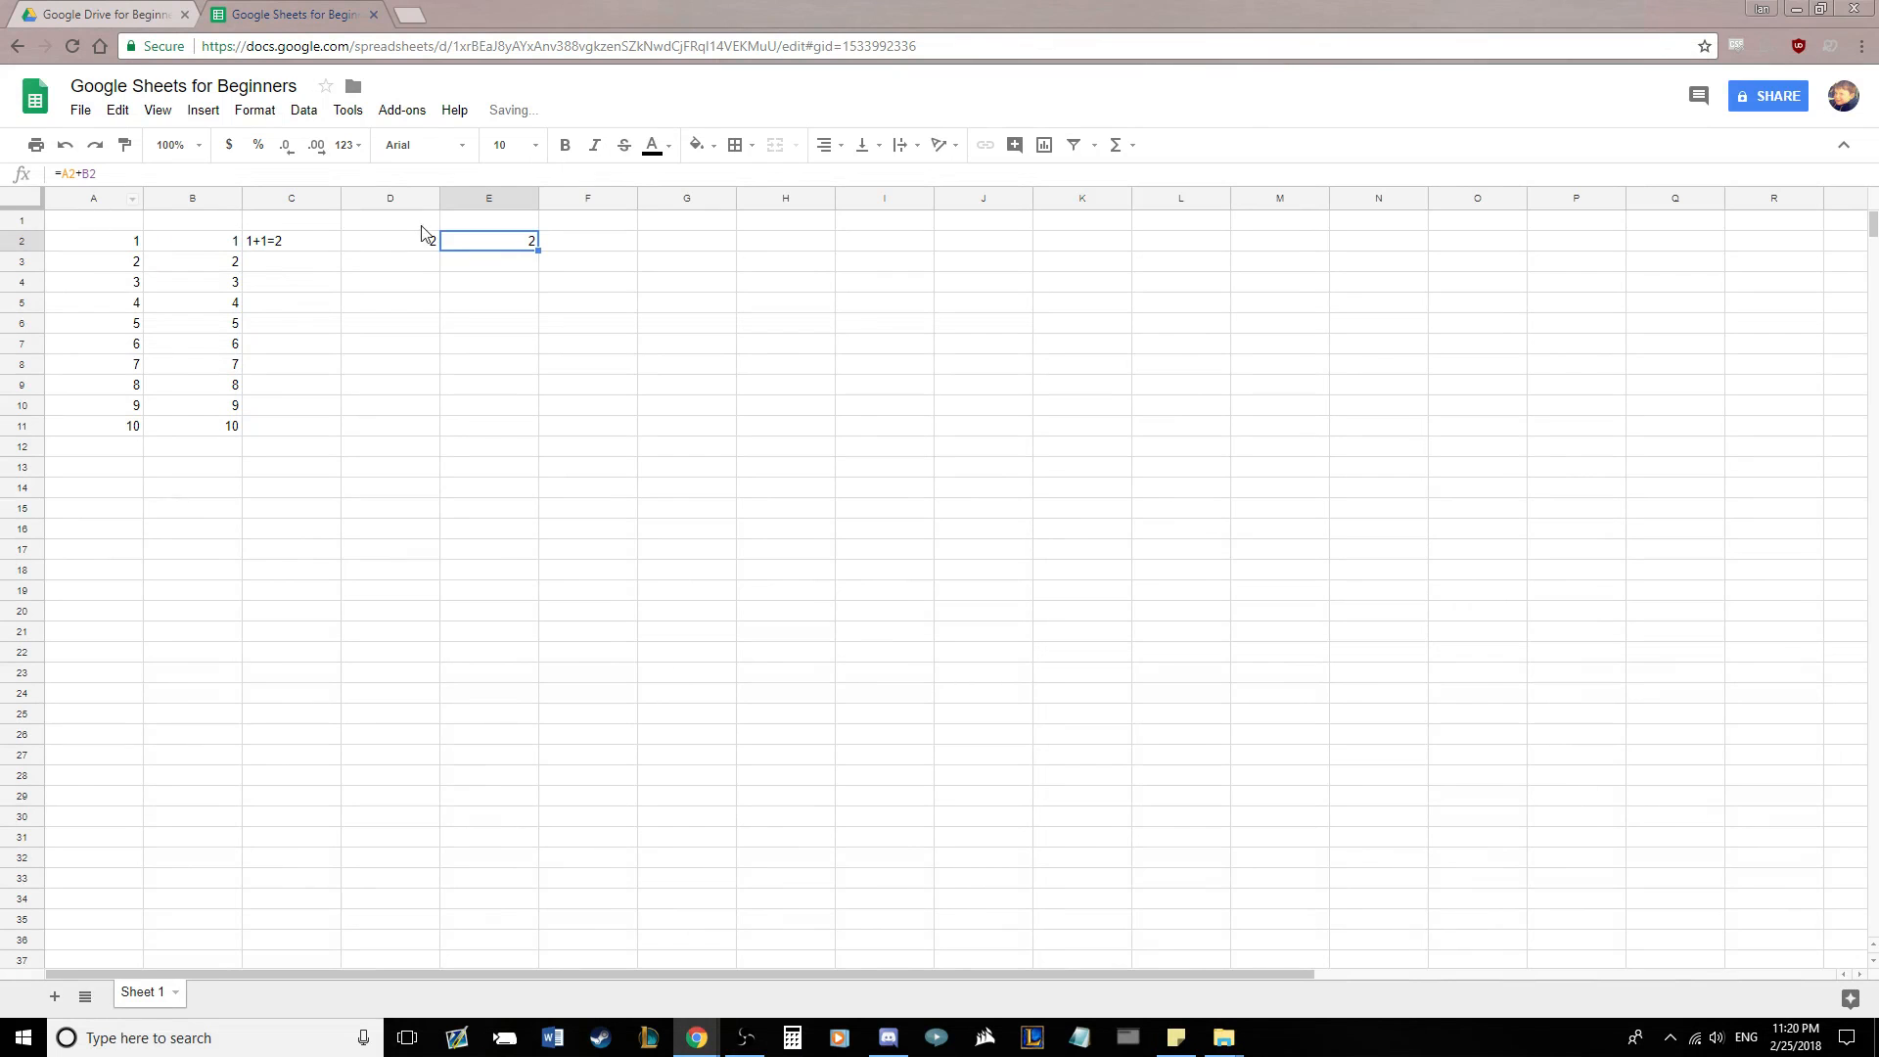
{"action": "left_click", "coordinate": [402, 245]}
{"action": "left_click", "coordinate": [475, 244]}
{"action": "left_click", "coordinate": [401, 245]}
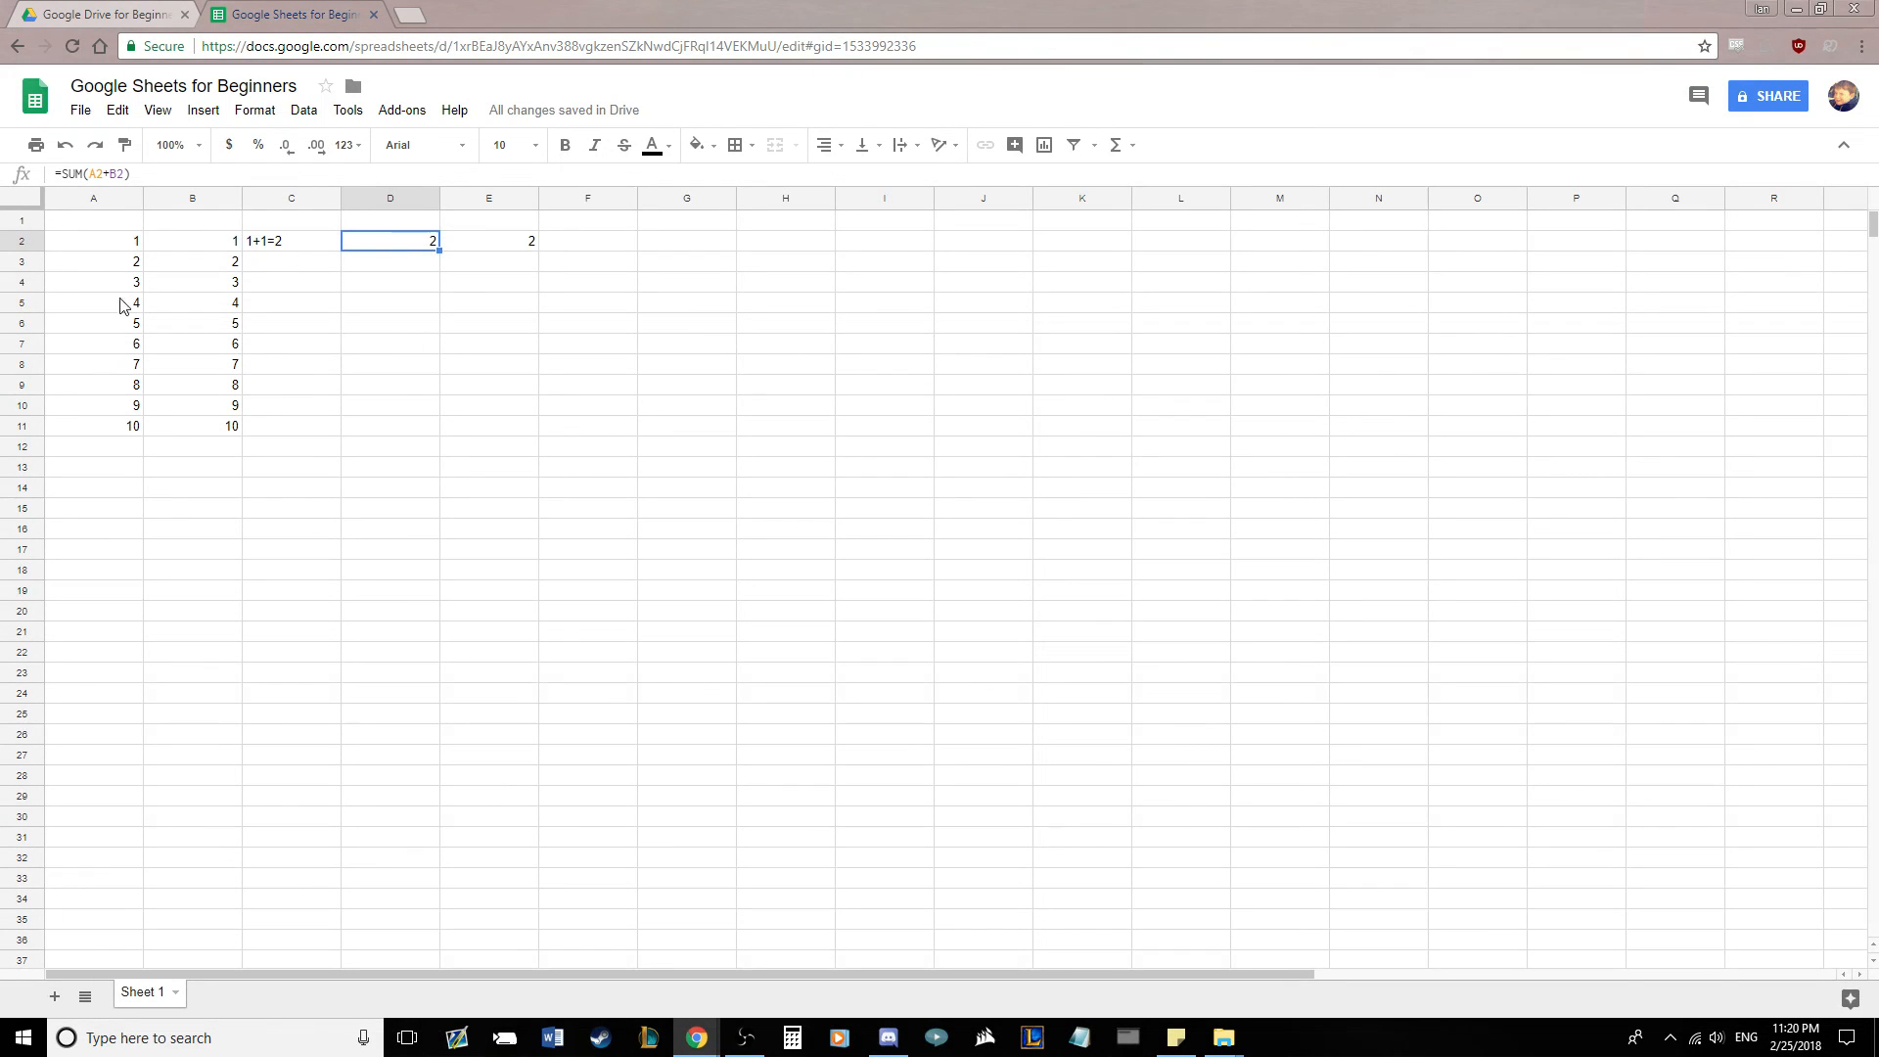
- Review the numbers in column A from A2 down to A11
{"action": "left_click_drag", "start_coordinate": [110, 245], "coordinate": [118, 408]}
{"action": "left_click", "coordinate": [118, 446]}
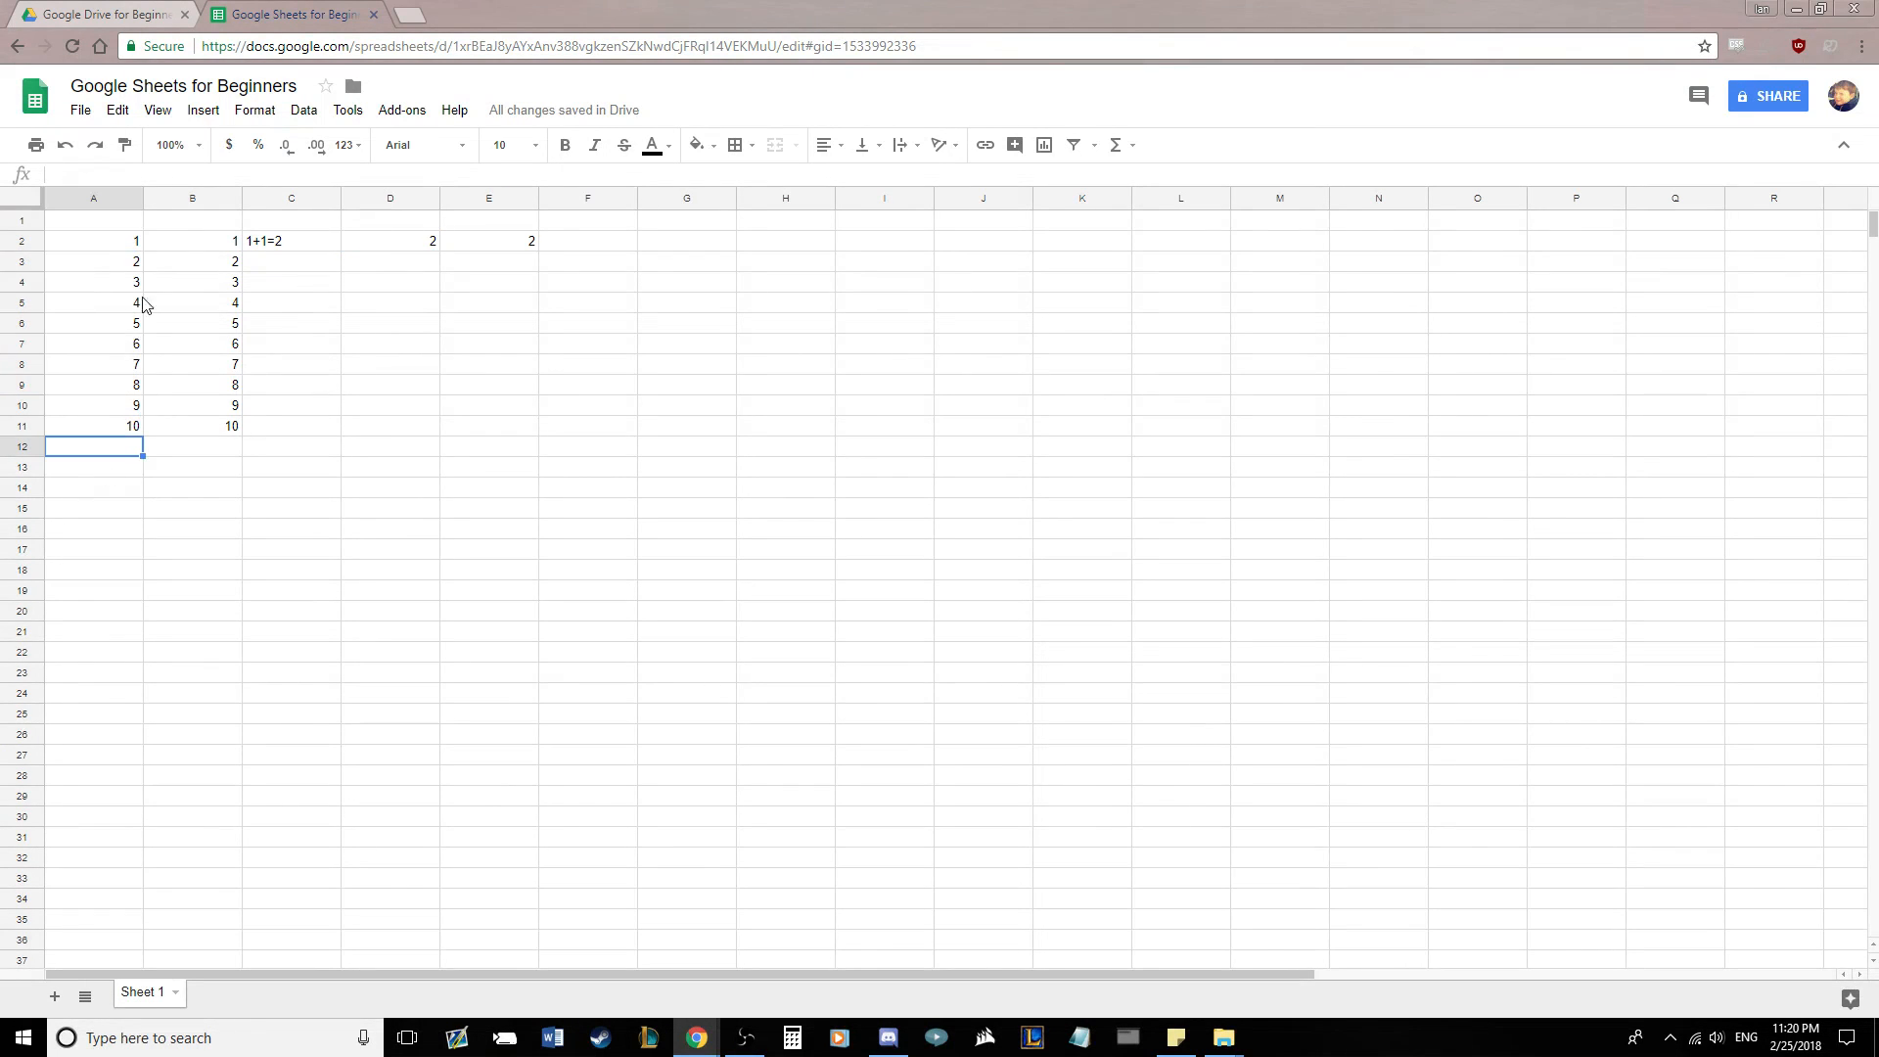
{"action": "left_click_drag", "start_coordinate": [96, 242], "coordinate": [92, 341]}
{"action": "left_click", "coordinate": [95, 347]}
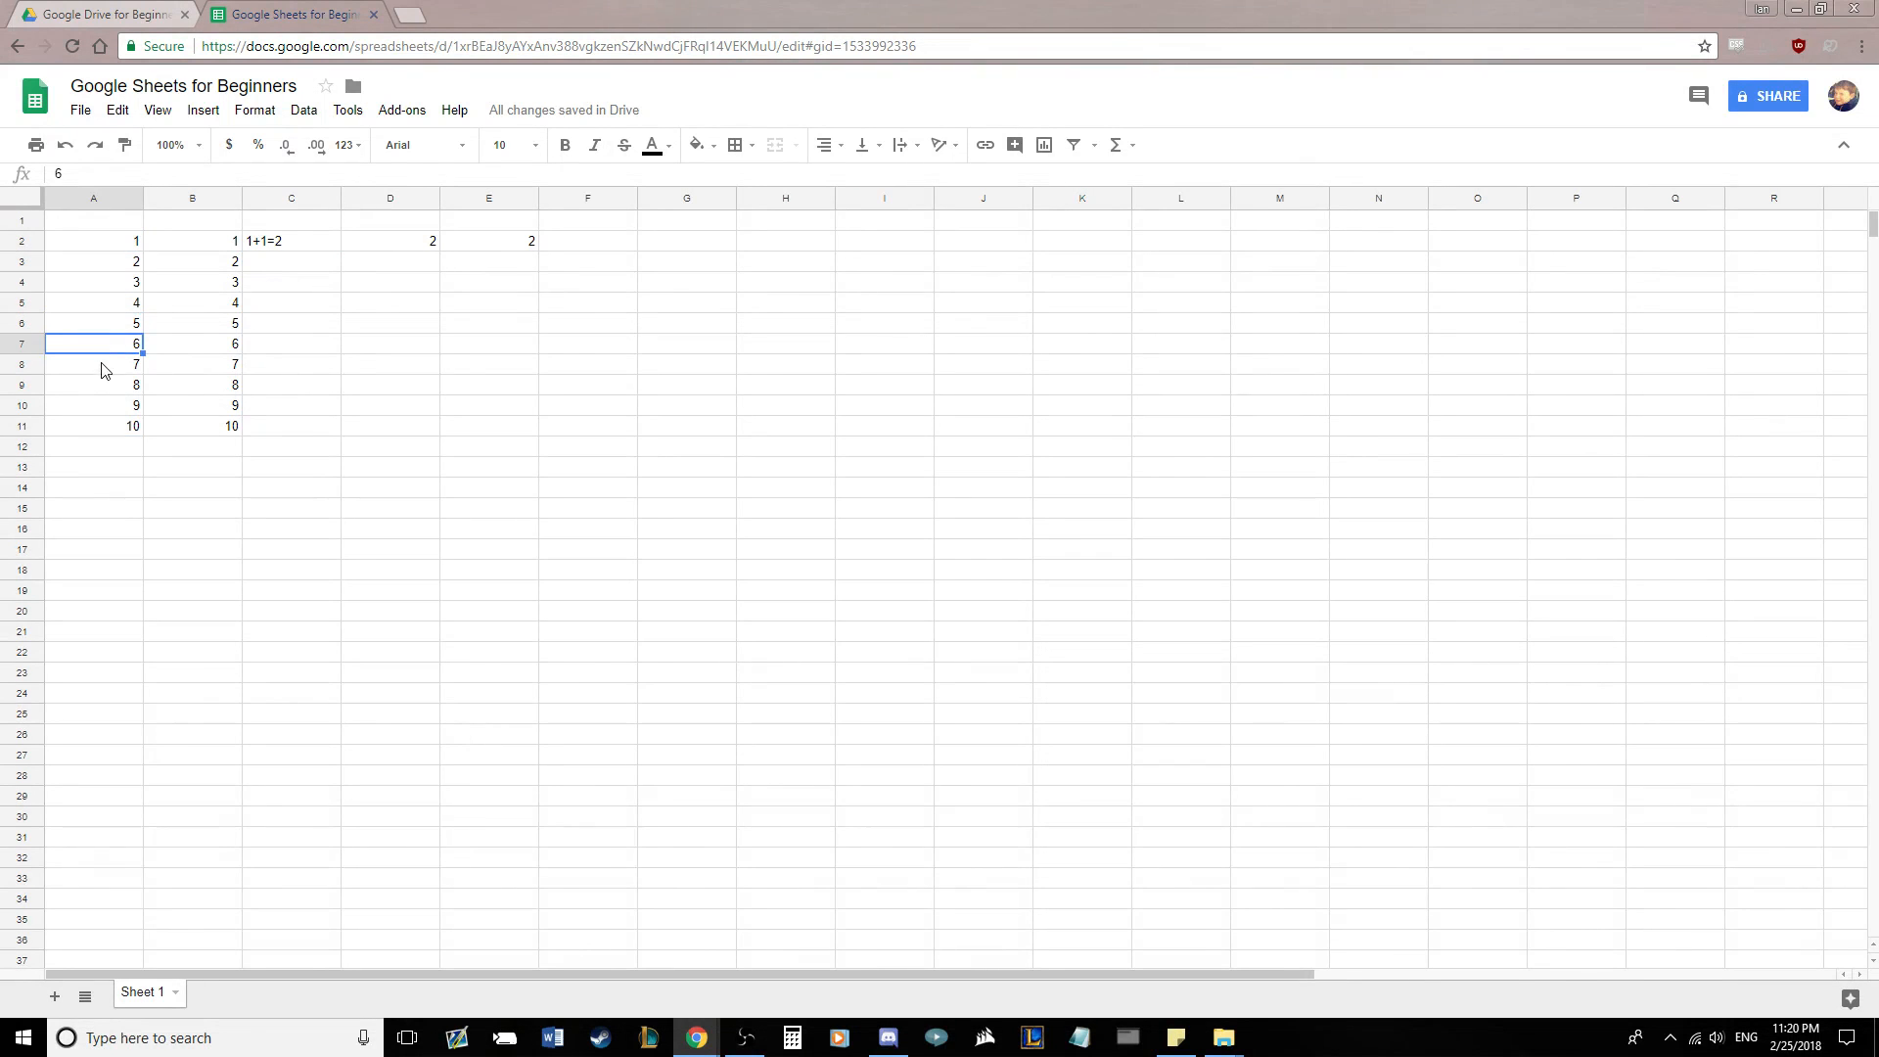
{"action": "left_click", "coordinate": [97, 368]}
{"action": "left_click", "coordinate": [95, 391]}
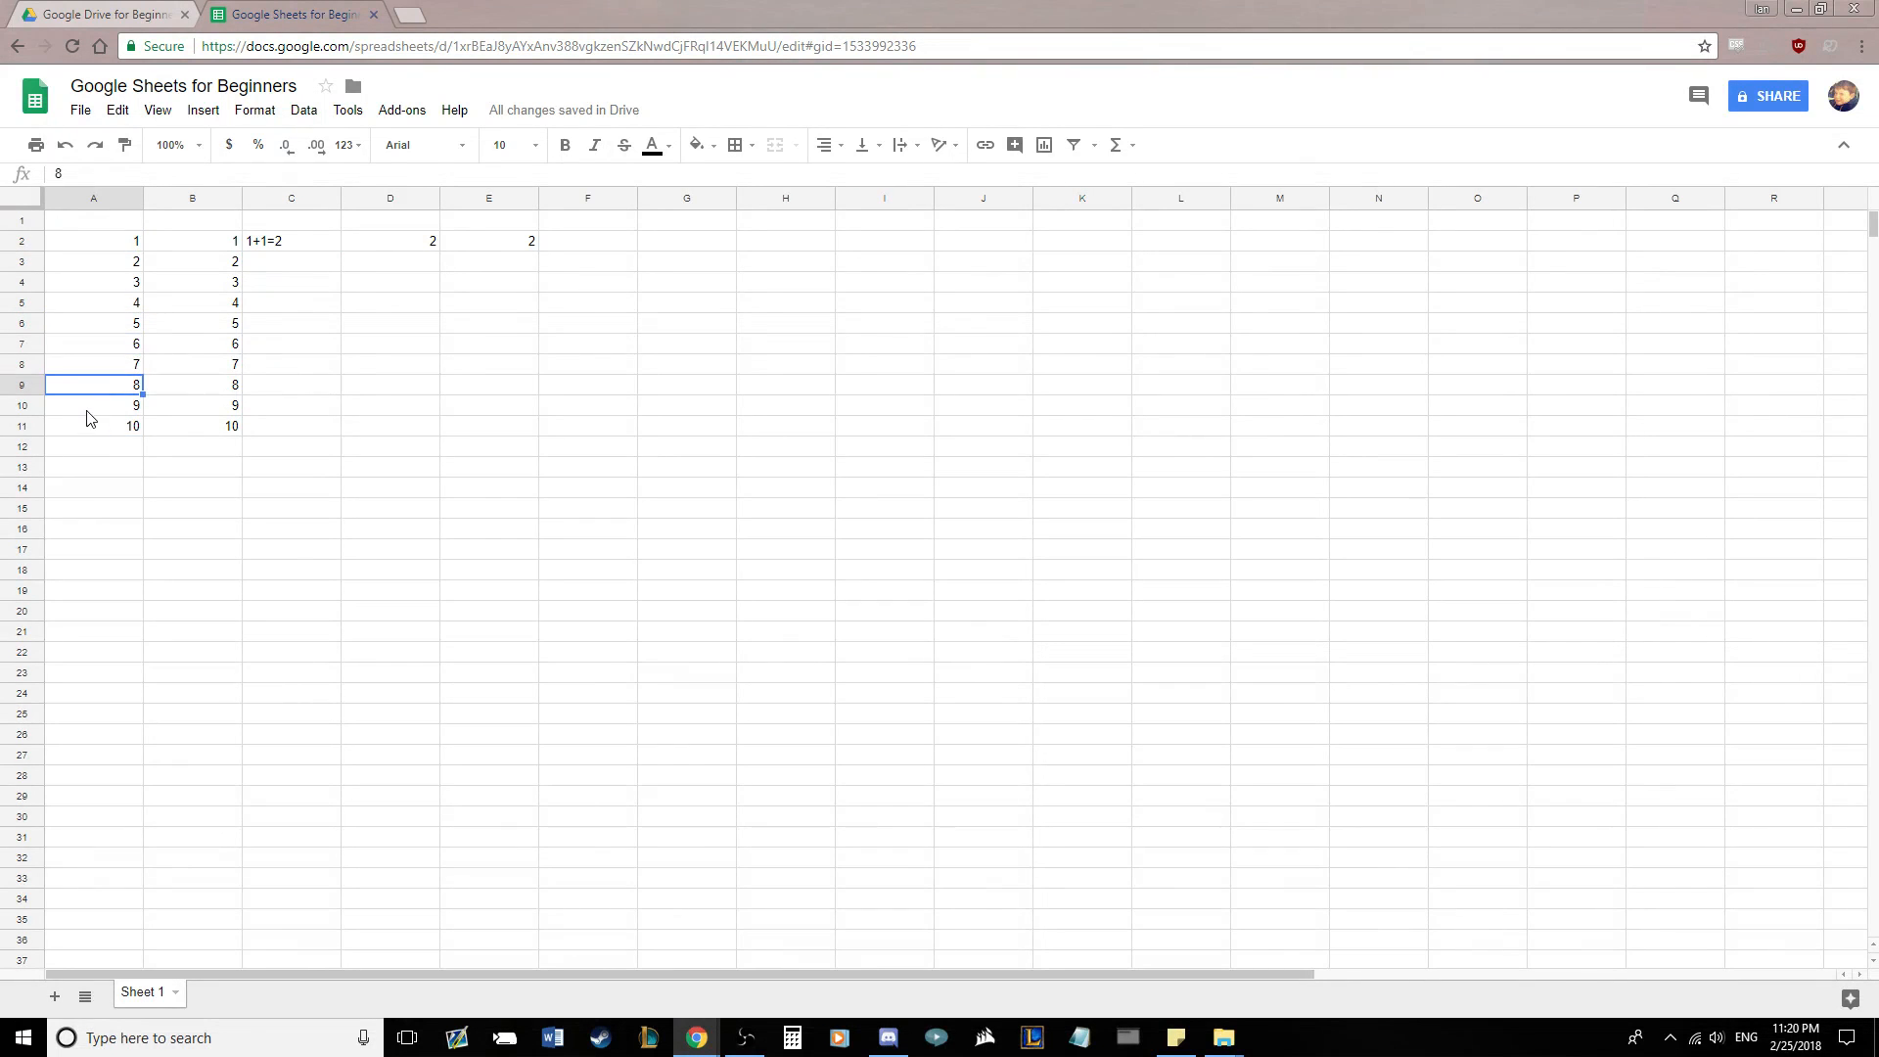
{"action": "left_click", "coordinate": [88, 411]}
{"action": "left_click", "coordinate": [87, 433]}
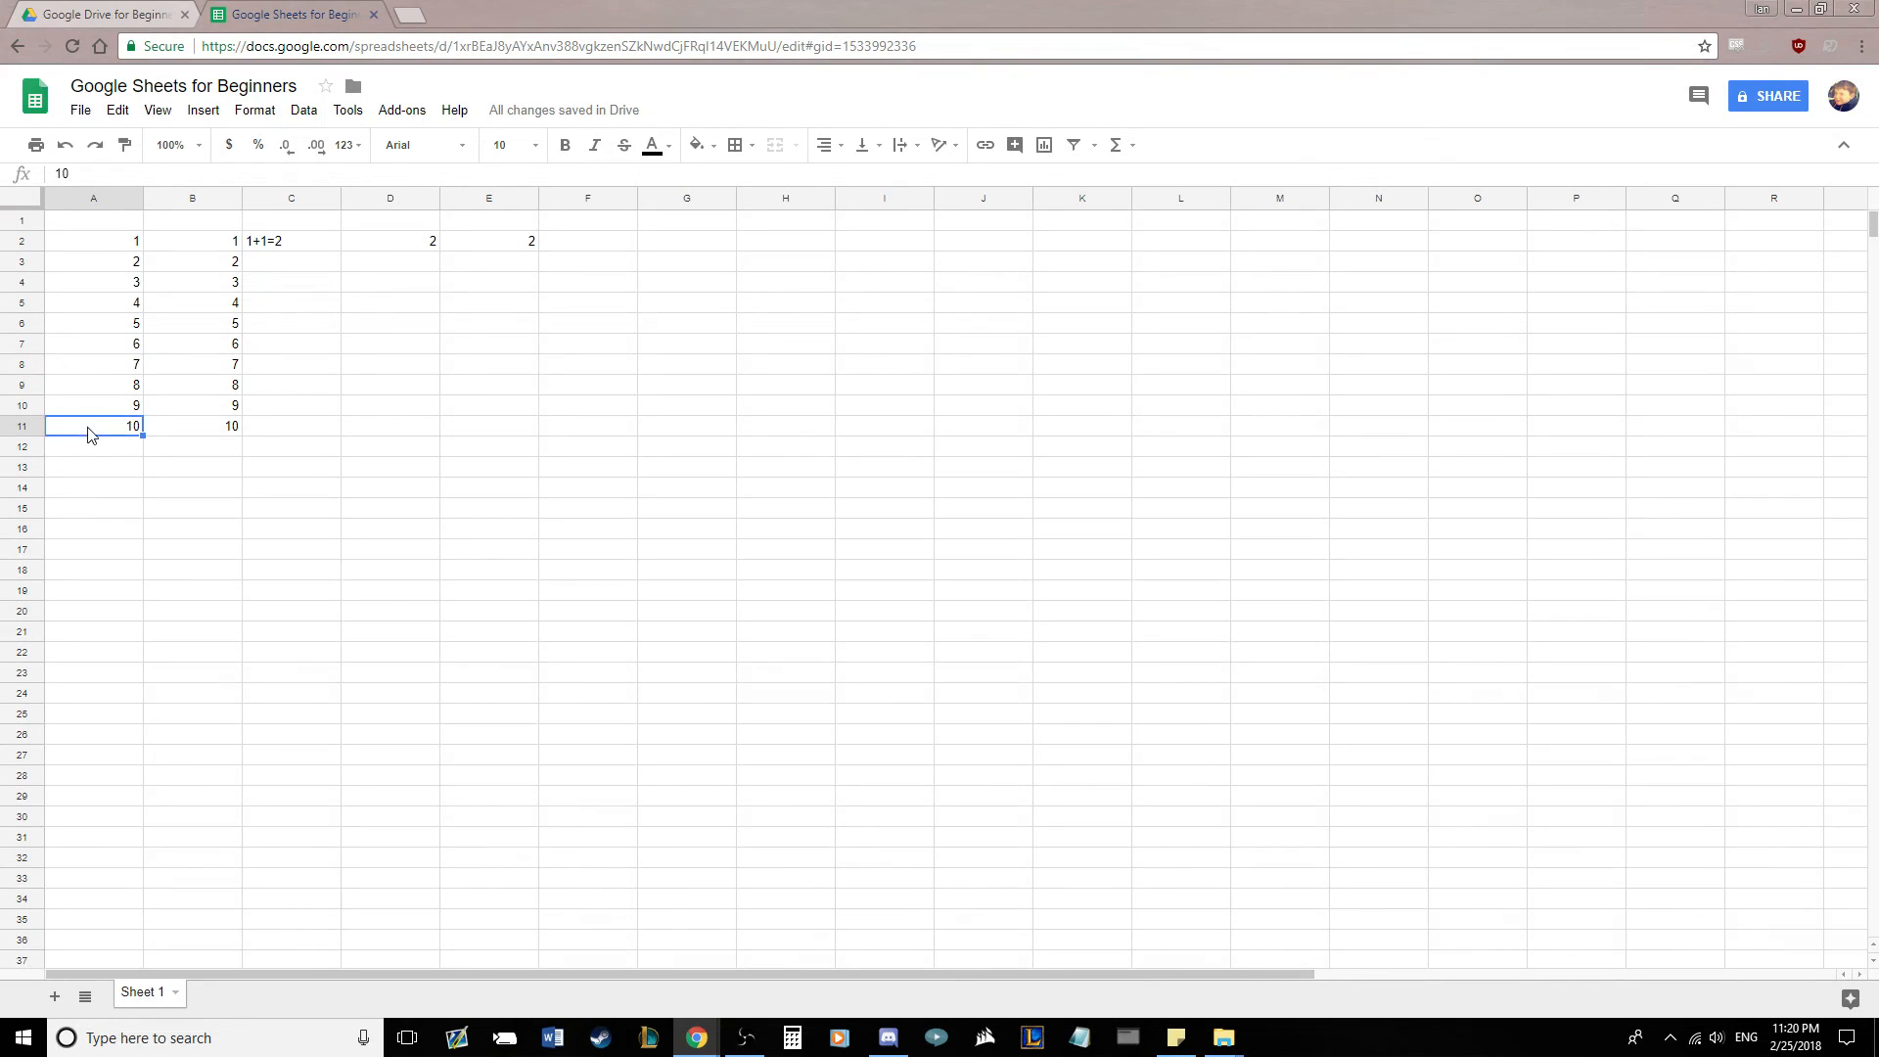
- Total column A by entering =SUM(A2:A11) in cell A12, and check the finished formula
{"action": "left_click", "coordinate": [90, 447]}
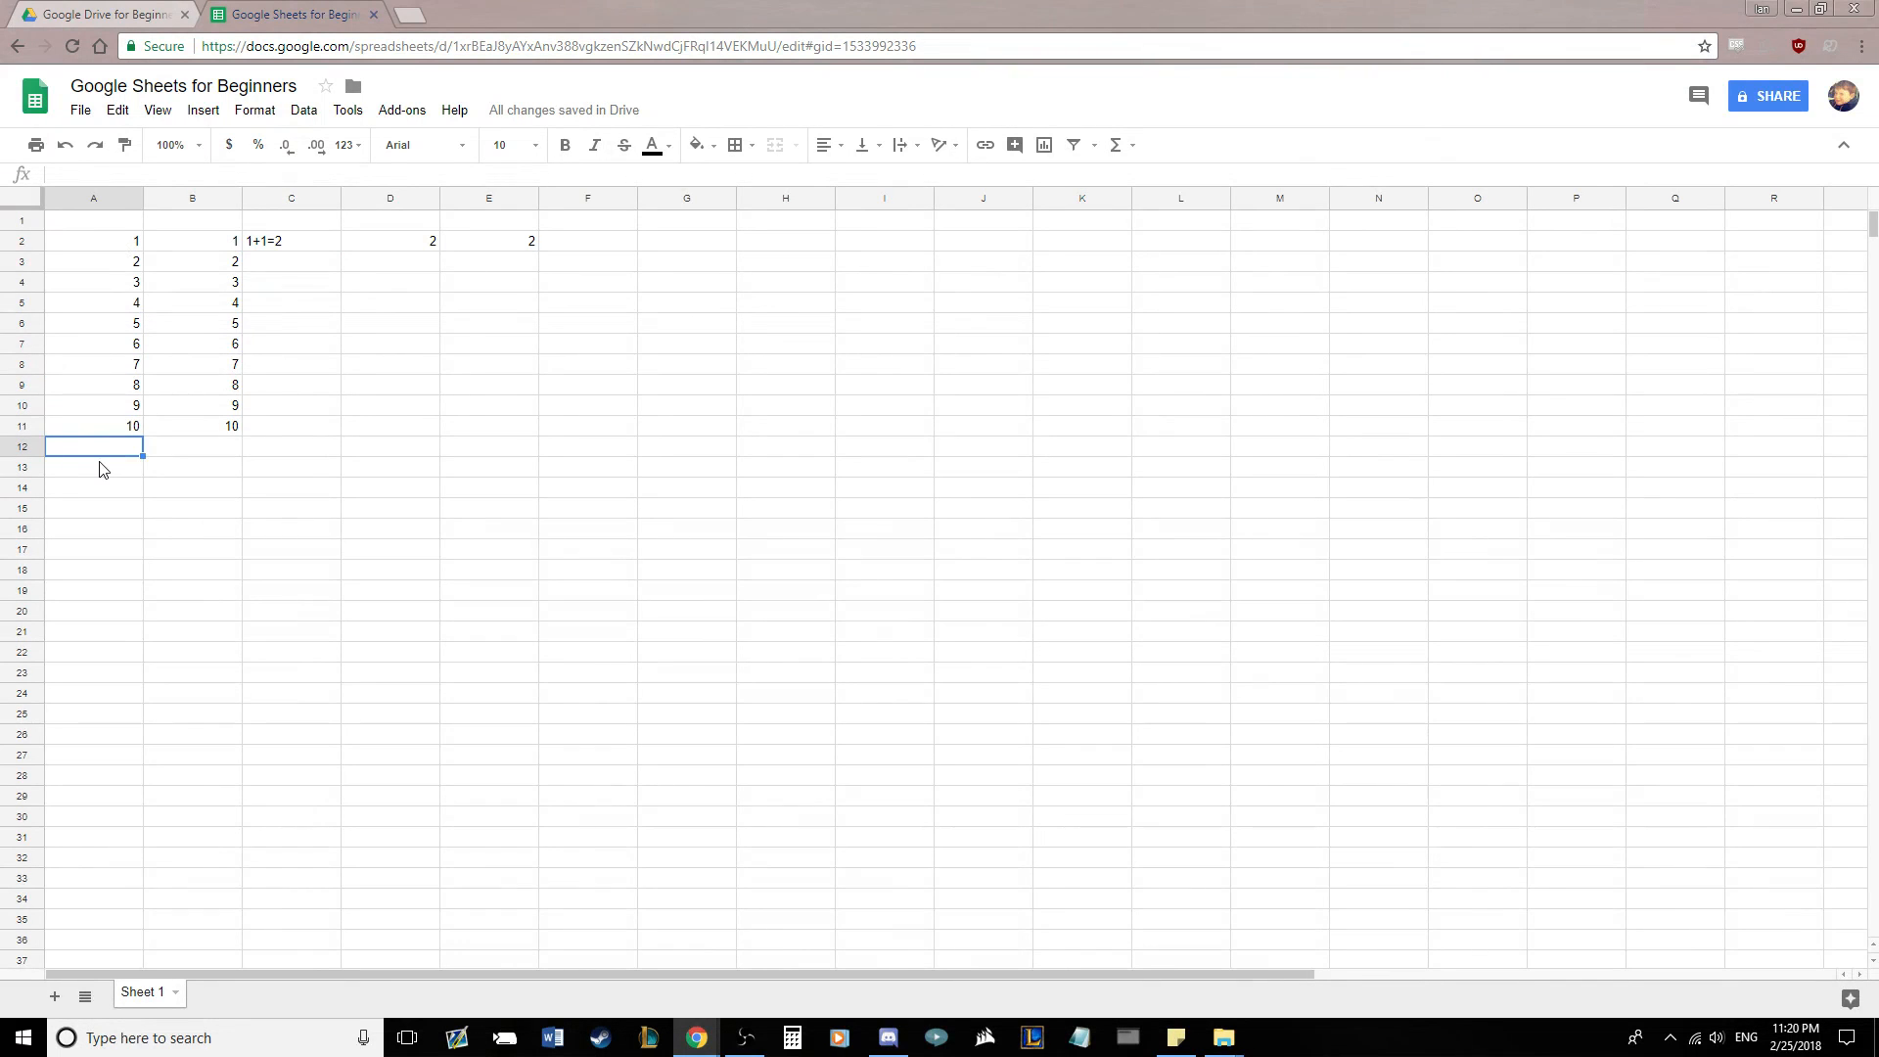
{"action": "type", "text": "=SUM"}
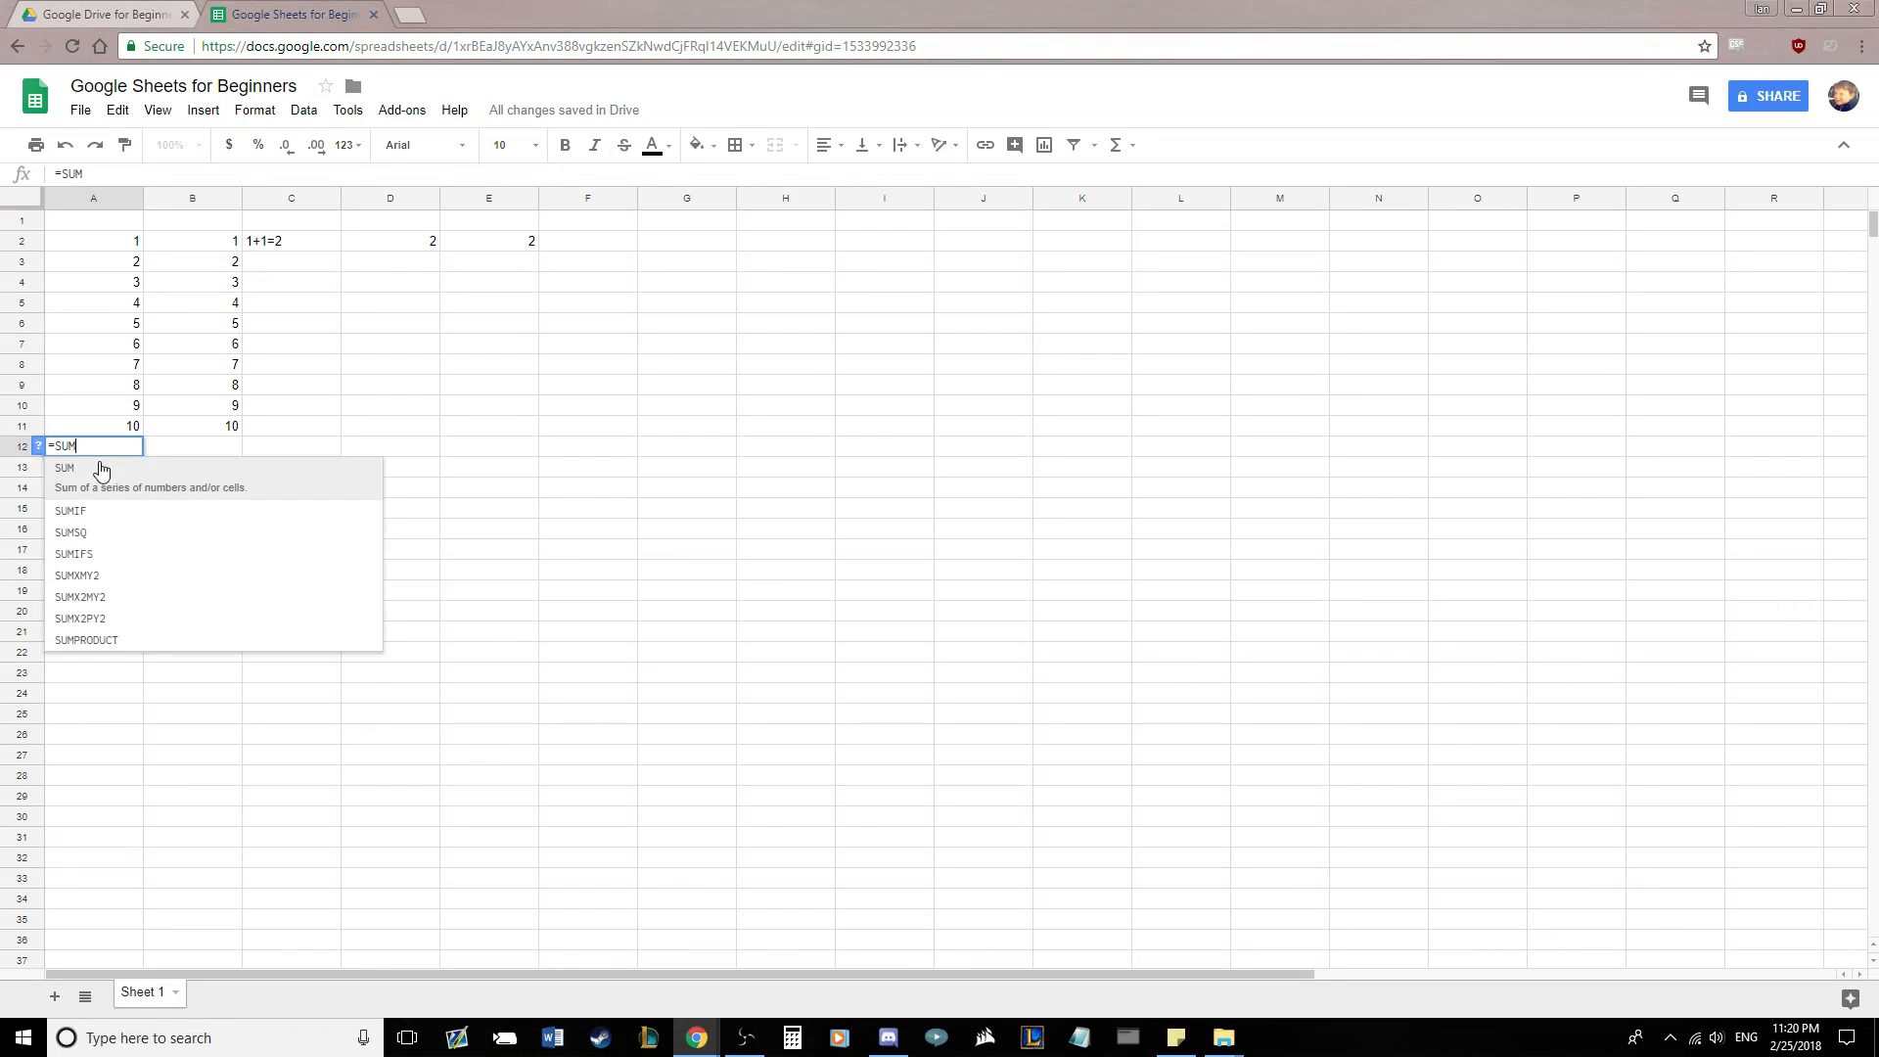
{"action": "left_click", "coordinate": [102, 469]}
{"action": "left_click_drag", "start_coordinate": [76, 245], "coordinate": [80, 433]}
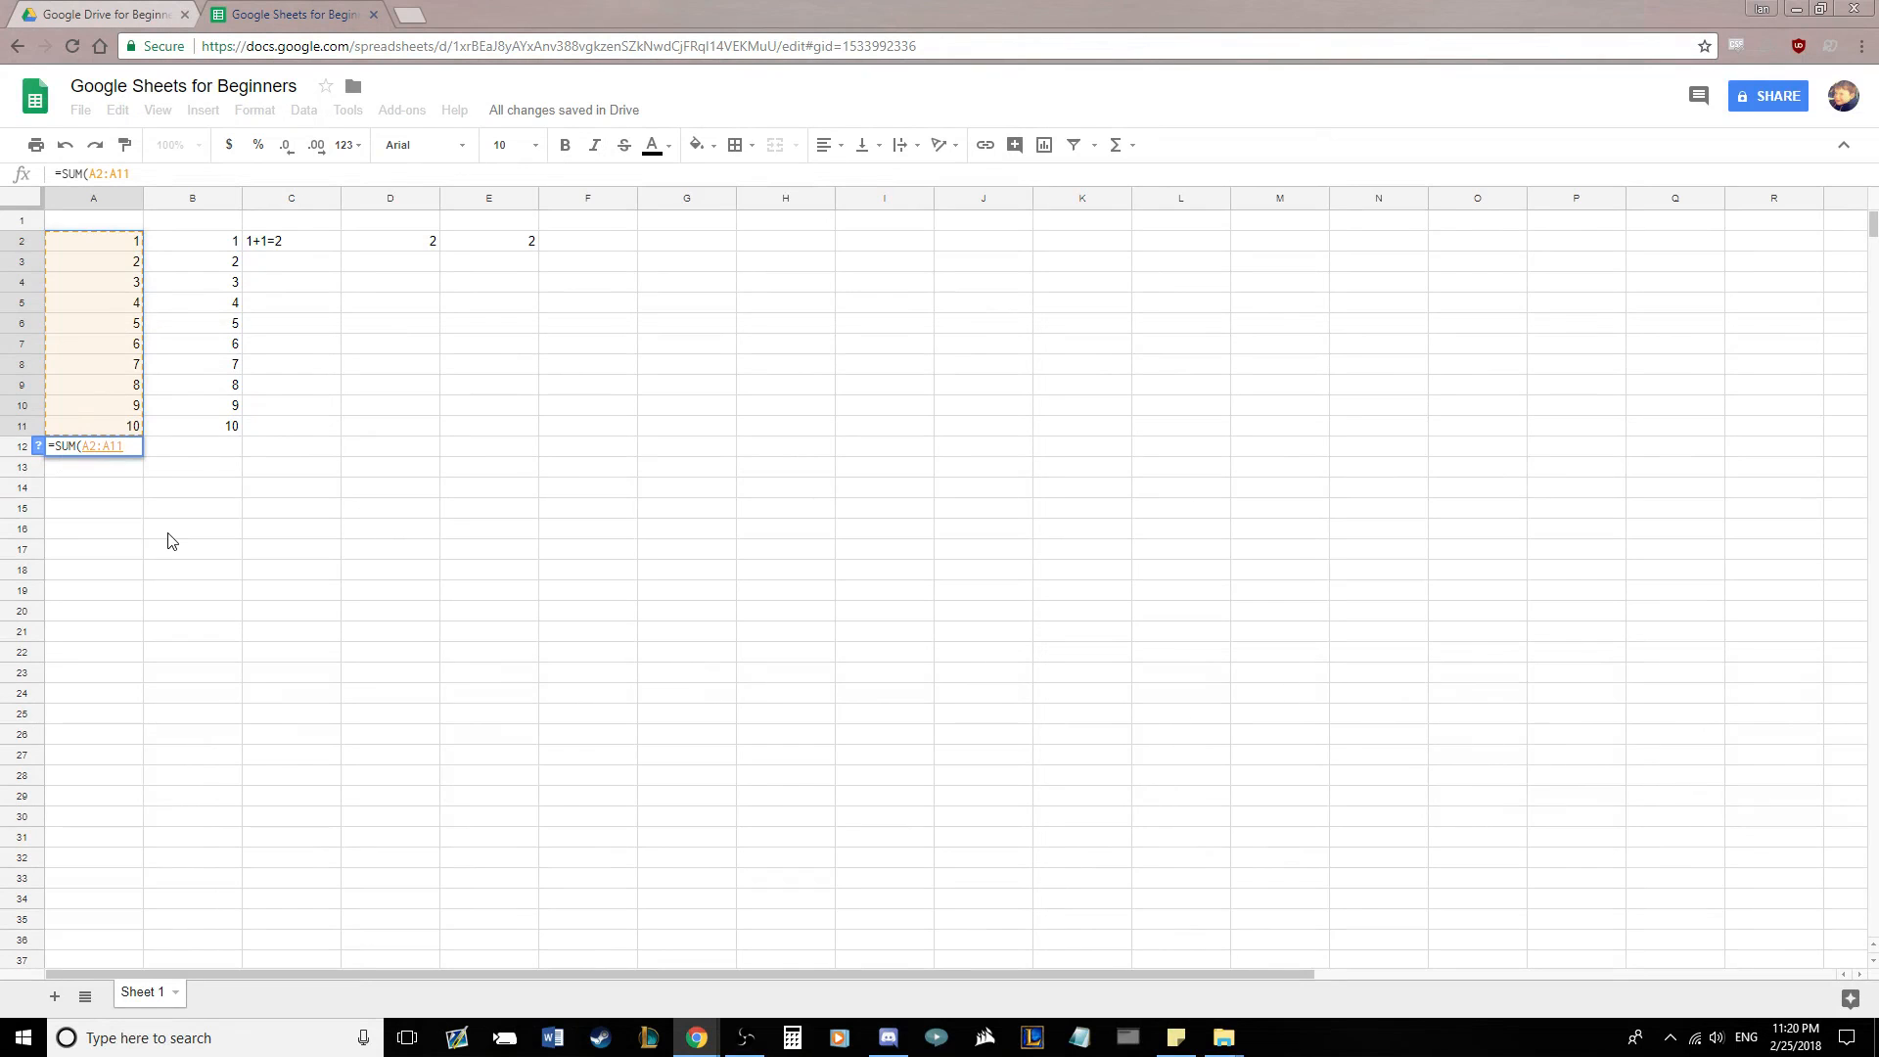
{"action": "type", "text": ")"}
{"action": "key", "text": "Return"}
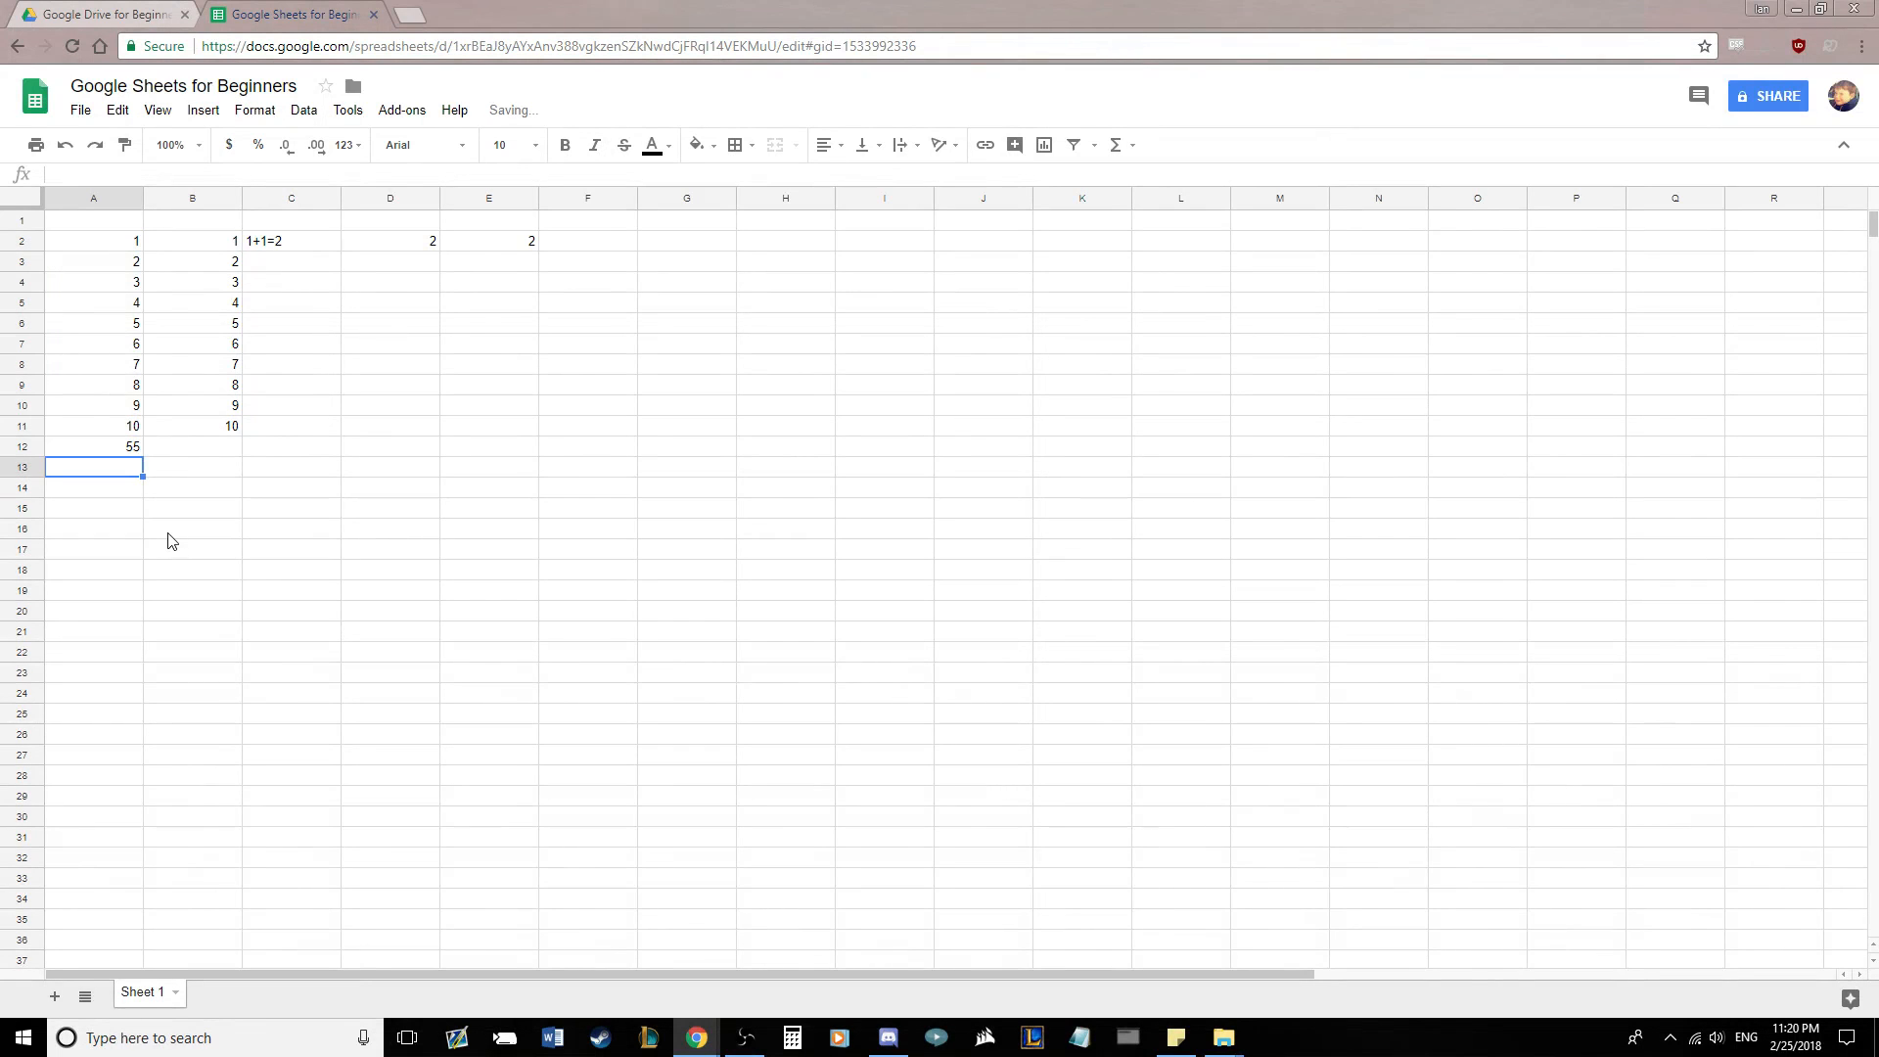
{"action": "left_click", "coordinate": [95, 448]}
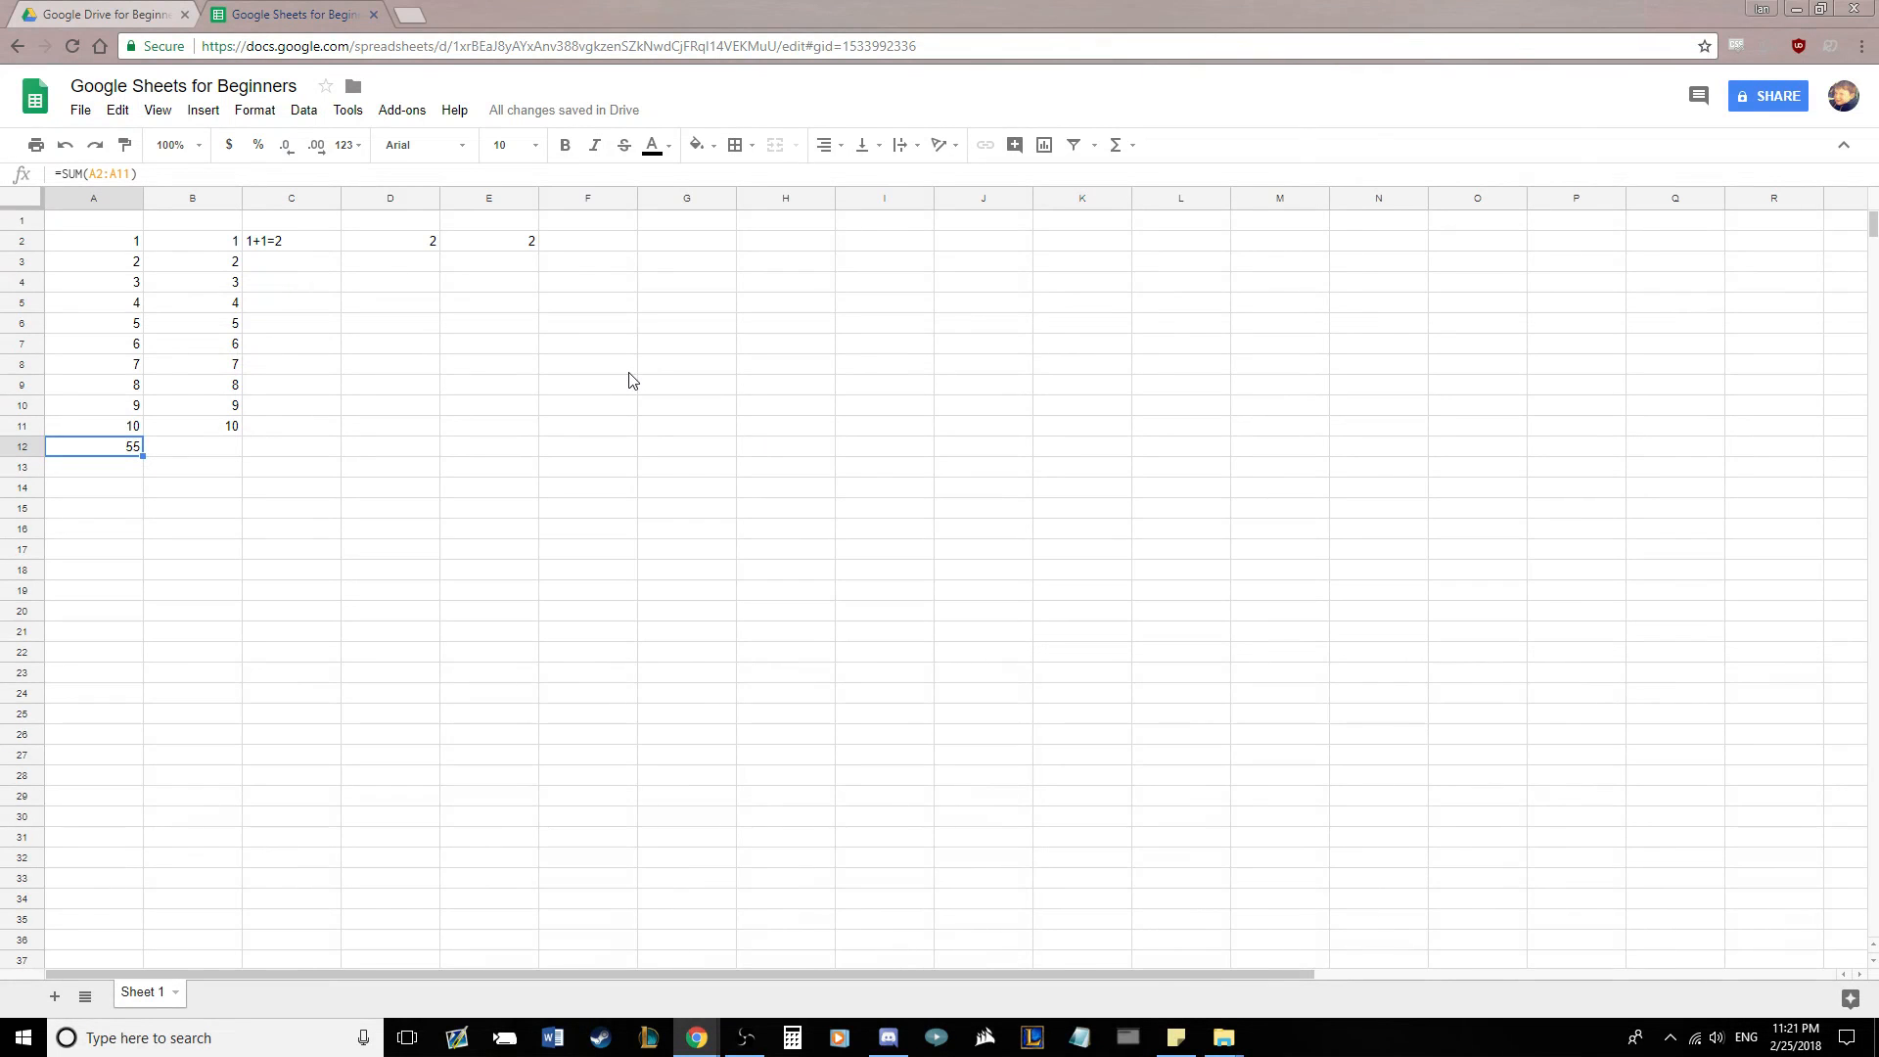
- Enter the plain text 1-1=0 in cell F2
{"action": "left_click", "coordinate": [607, 241]}
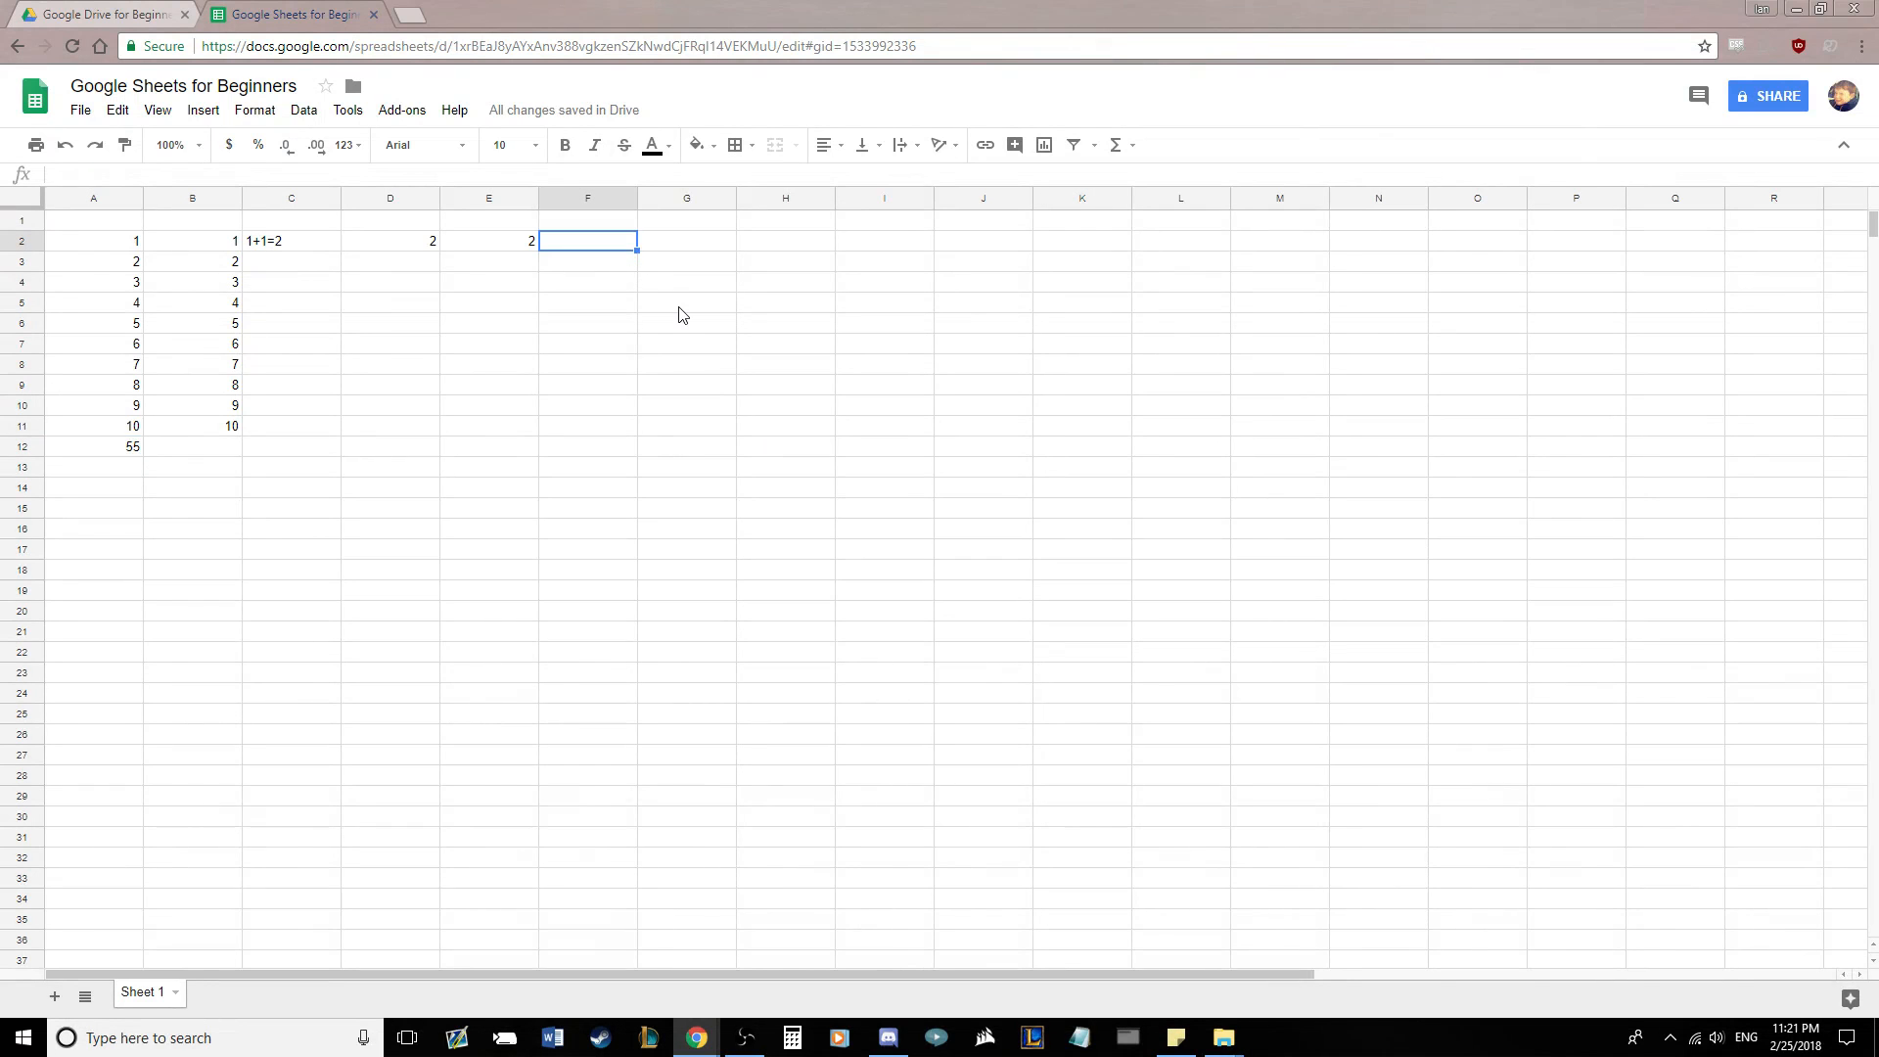
{"action": "type", "text": "1-1=0"}
{"action": "key", "text": "Return"}
- Enter the subtraction formula =A2-B2 in cell G2
{"action": "left_click", "coordinate": [680, 247]}
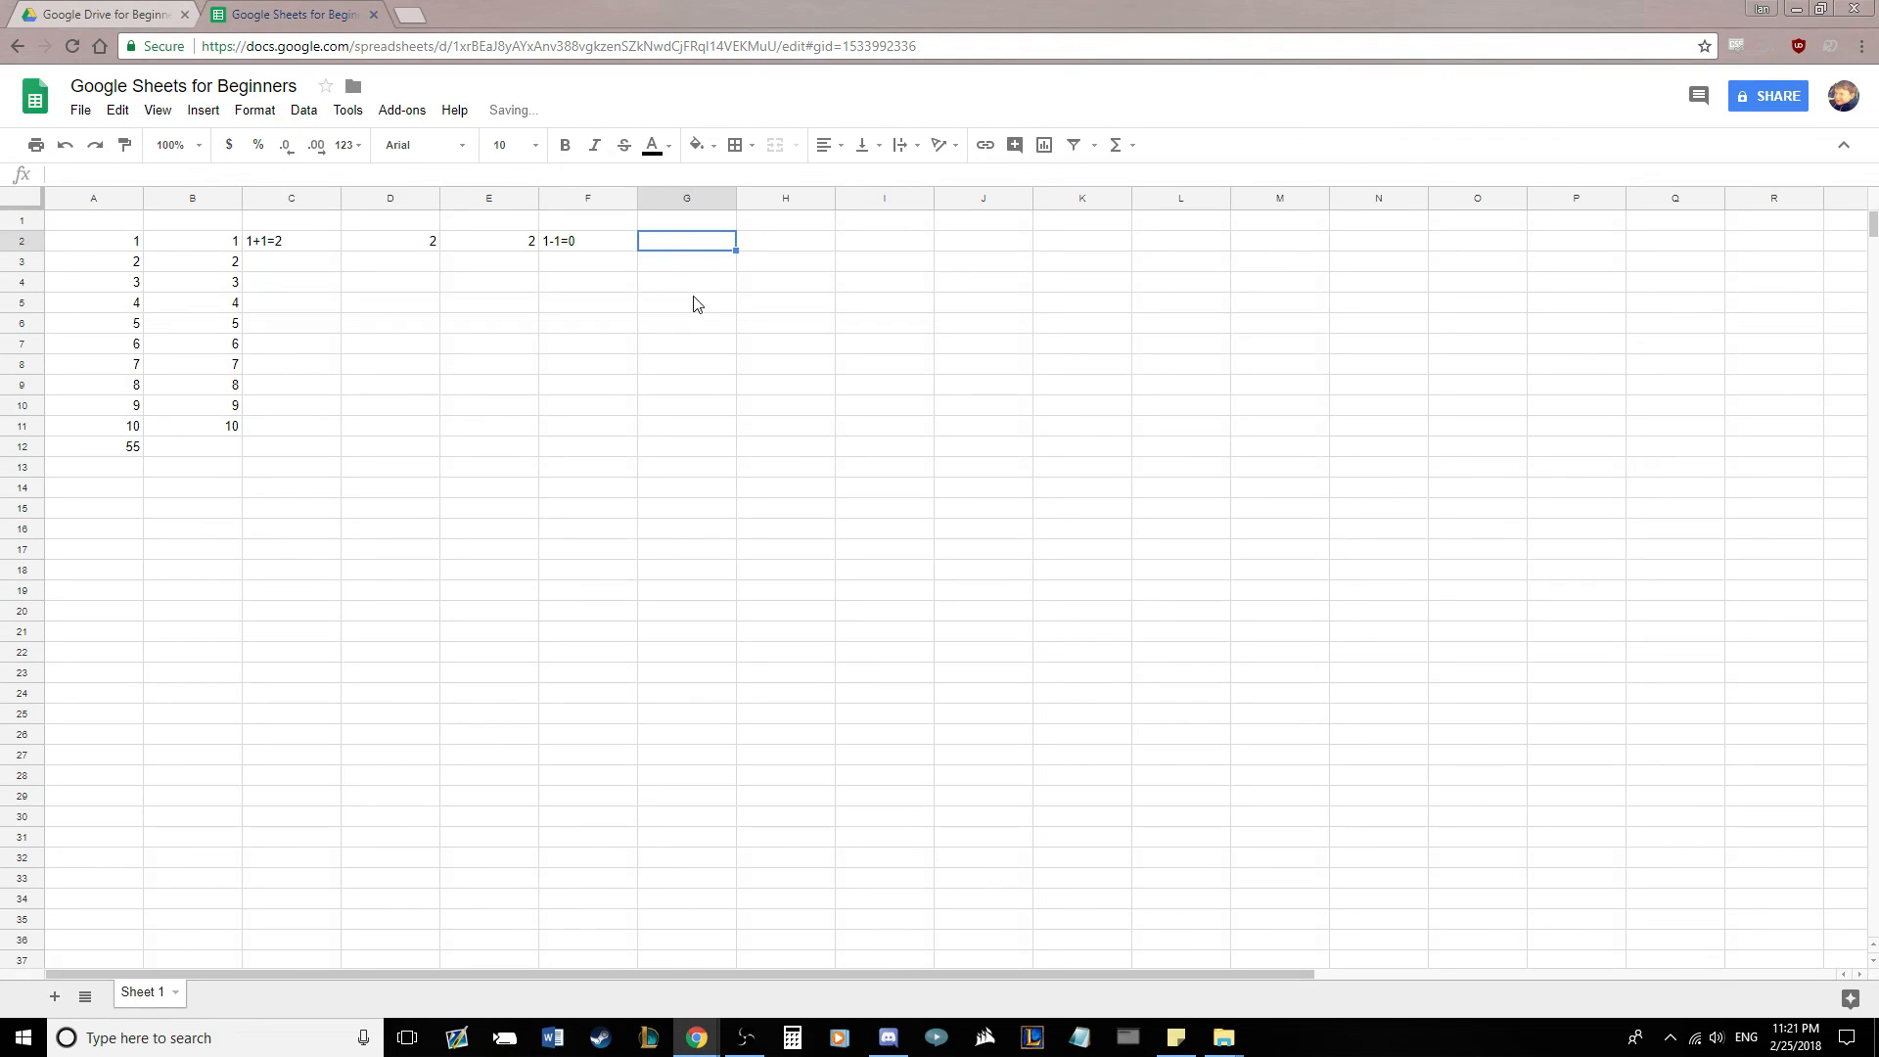
{"action": "type", "text": "="}
{"action": "left_click", "coordinate": [96, 247]}
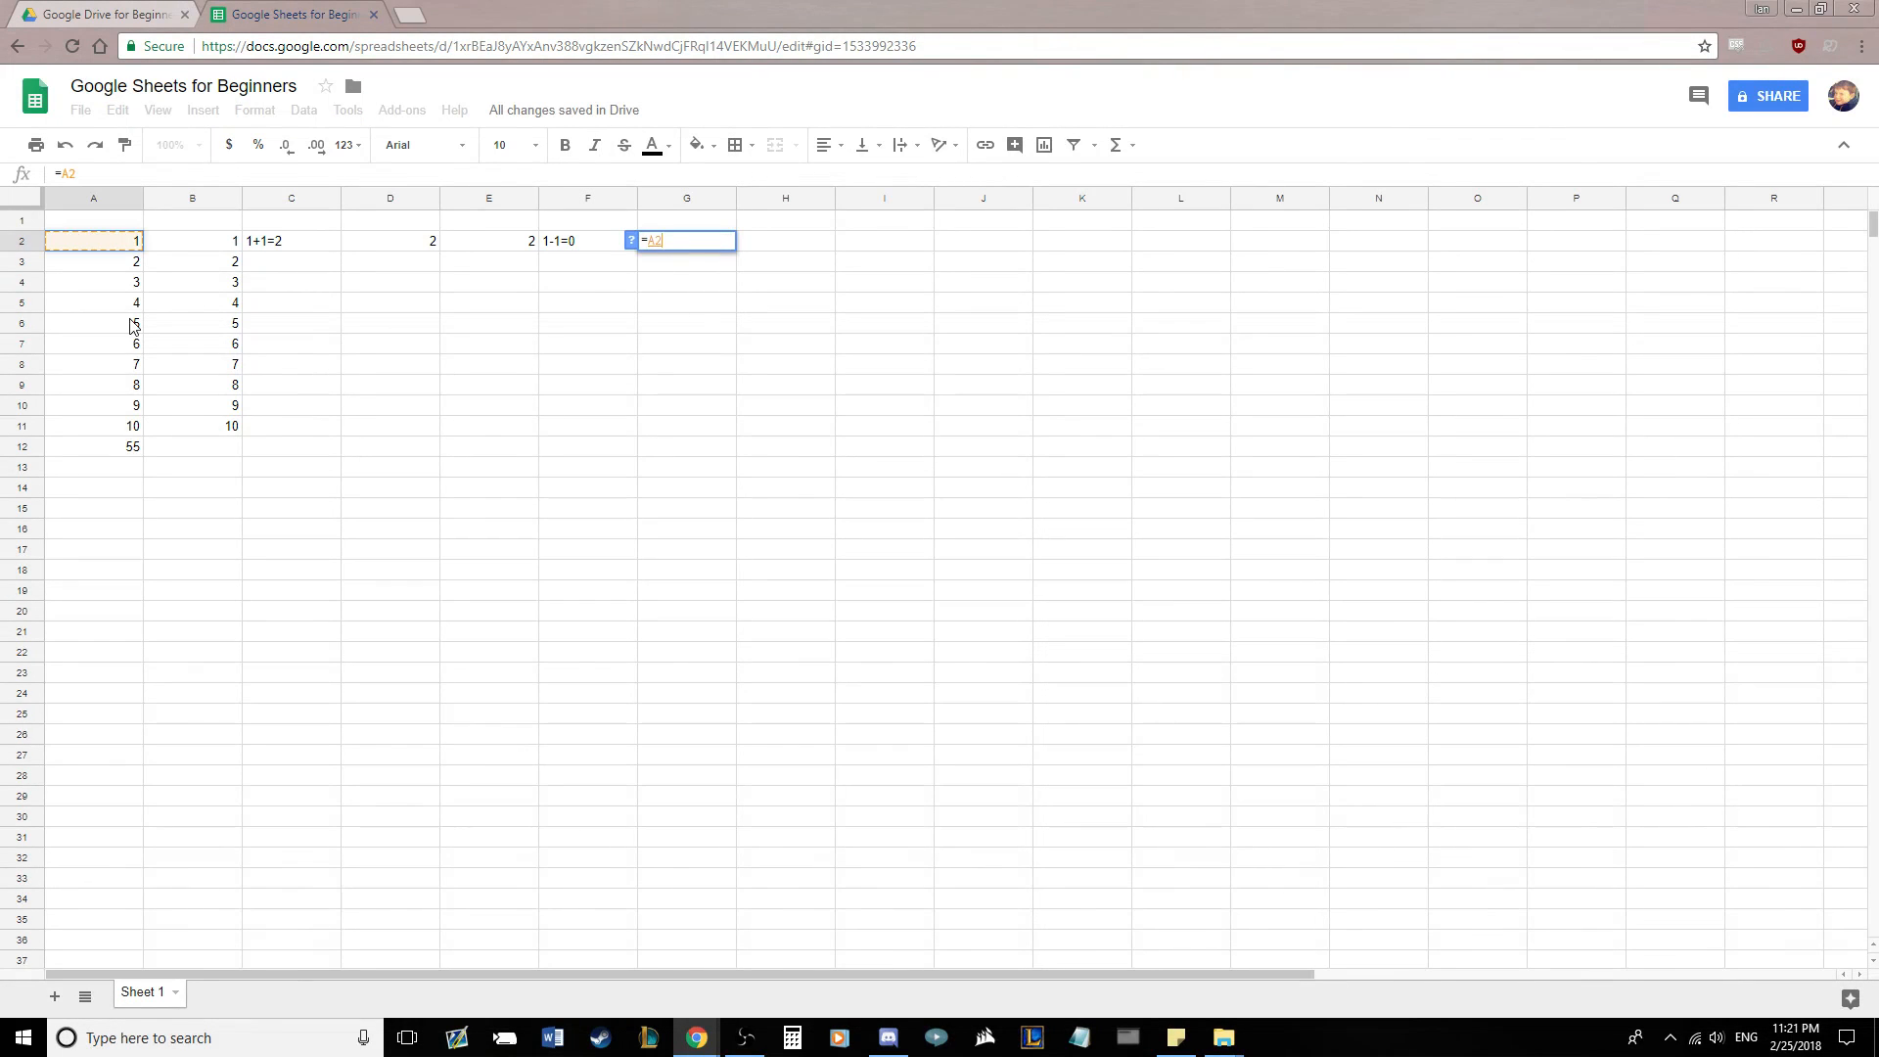
{"action": "type", "text": "-"}
{"action": "left_click", "coordinate": [176, 244]}
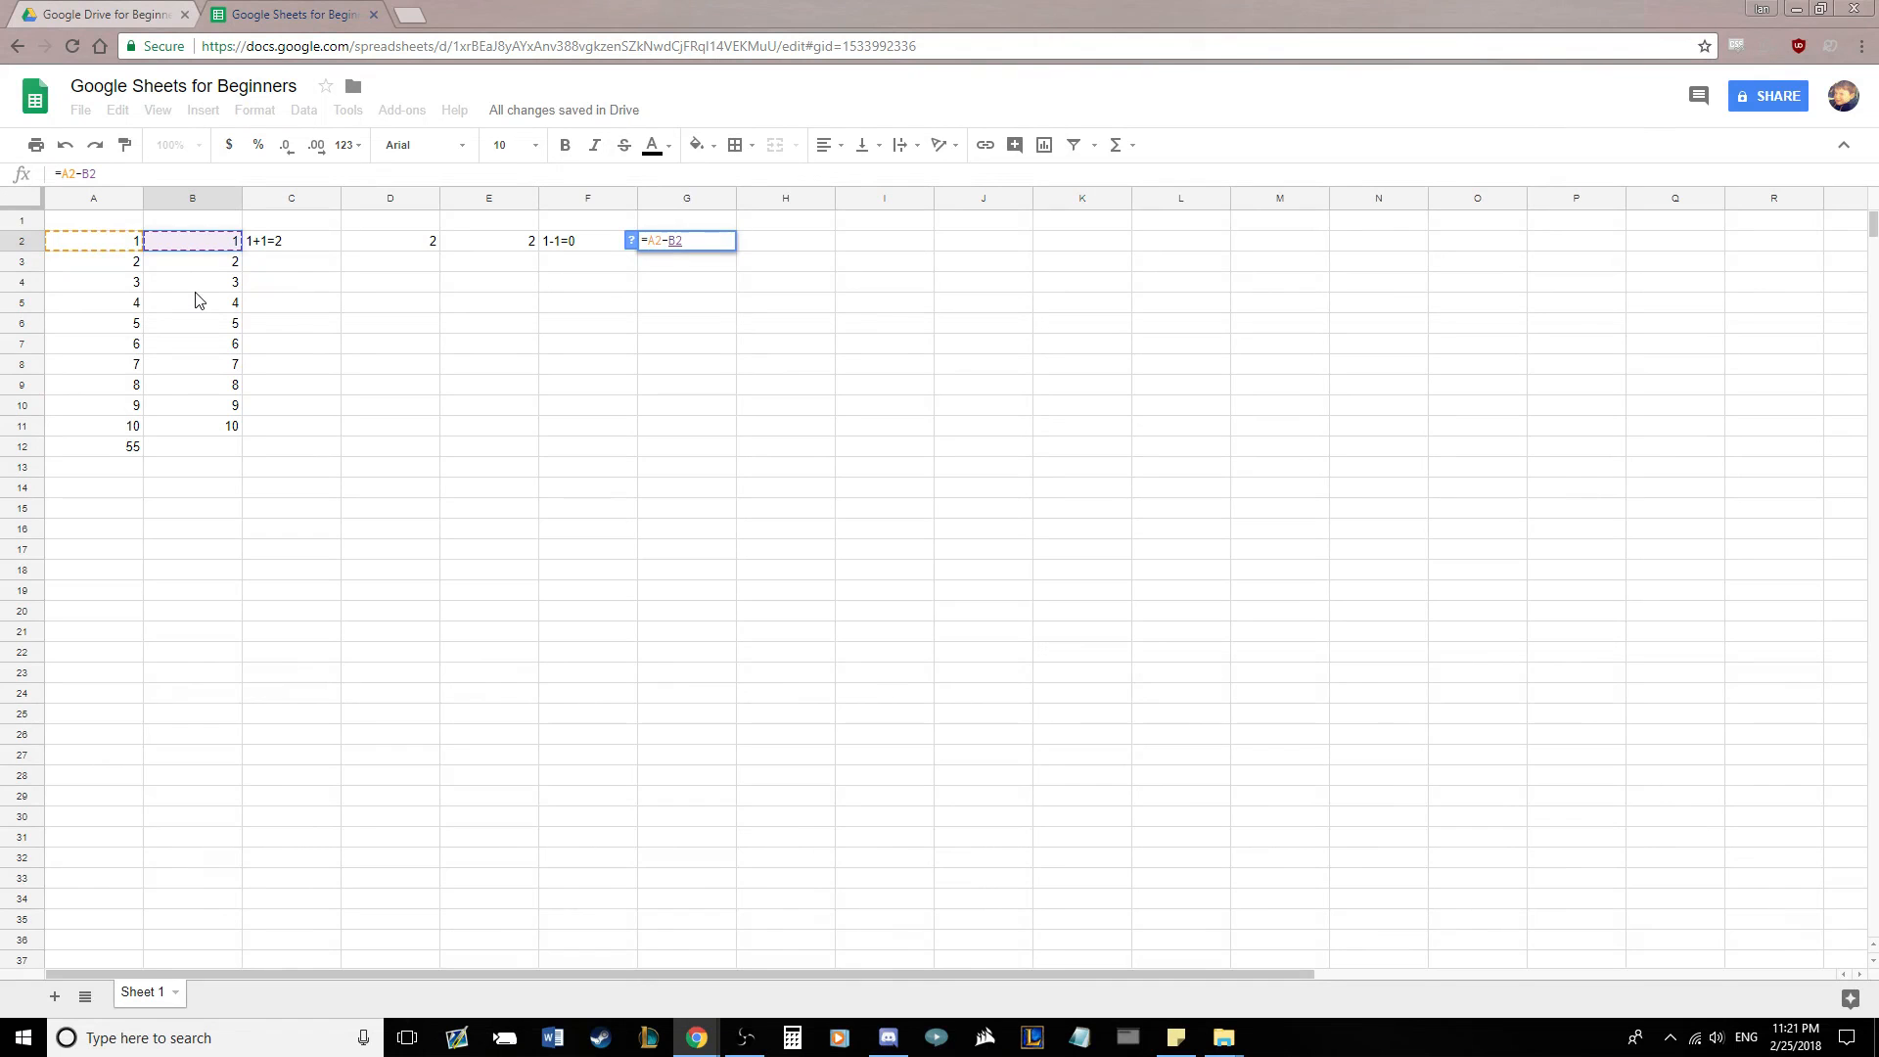
{"action": "key", "text": "Return"}
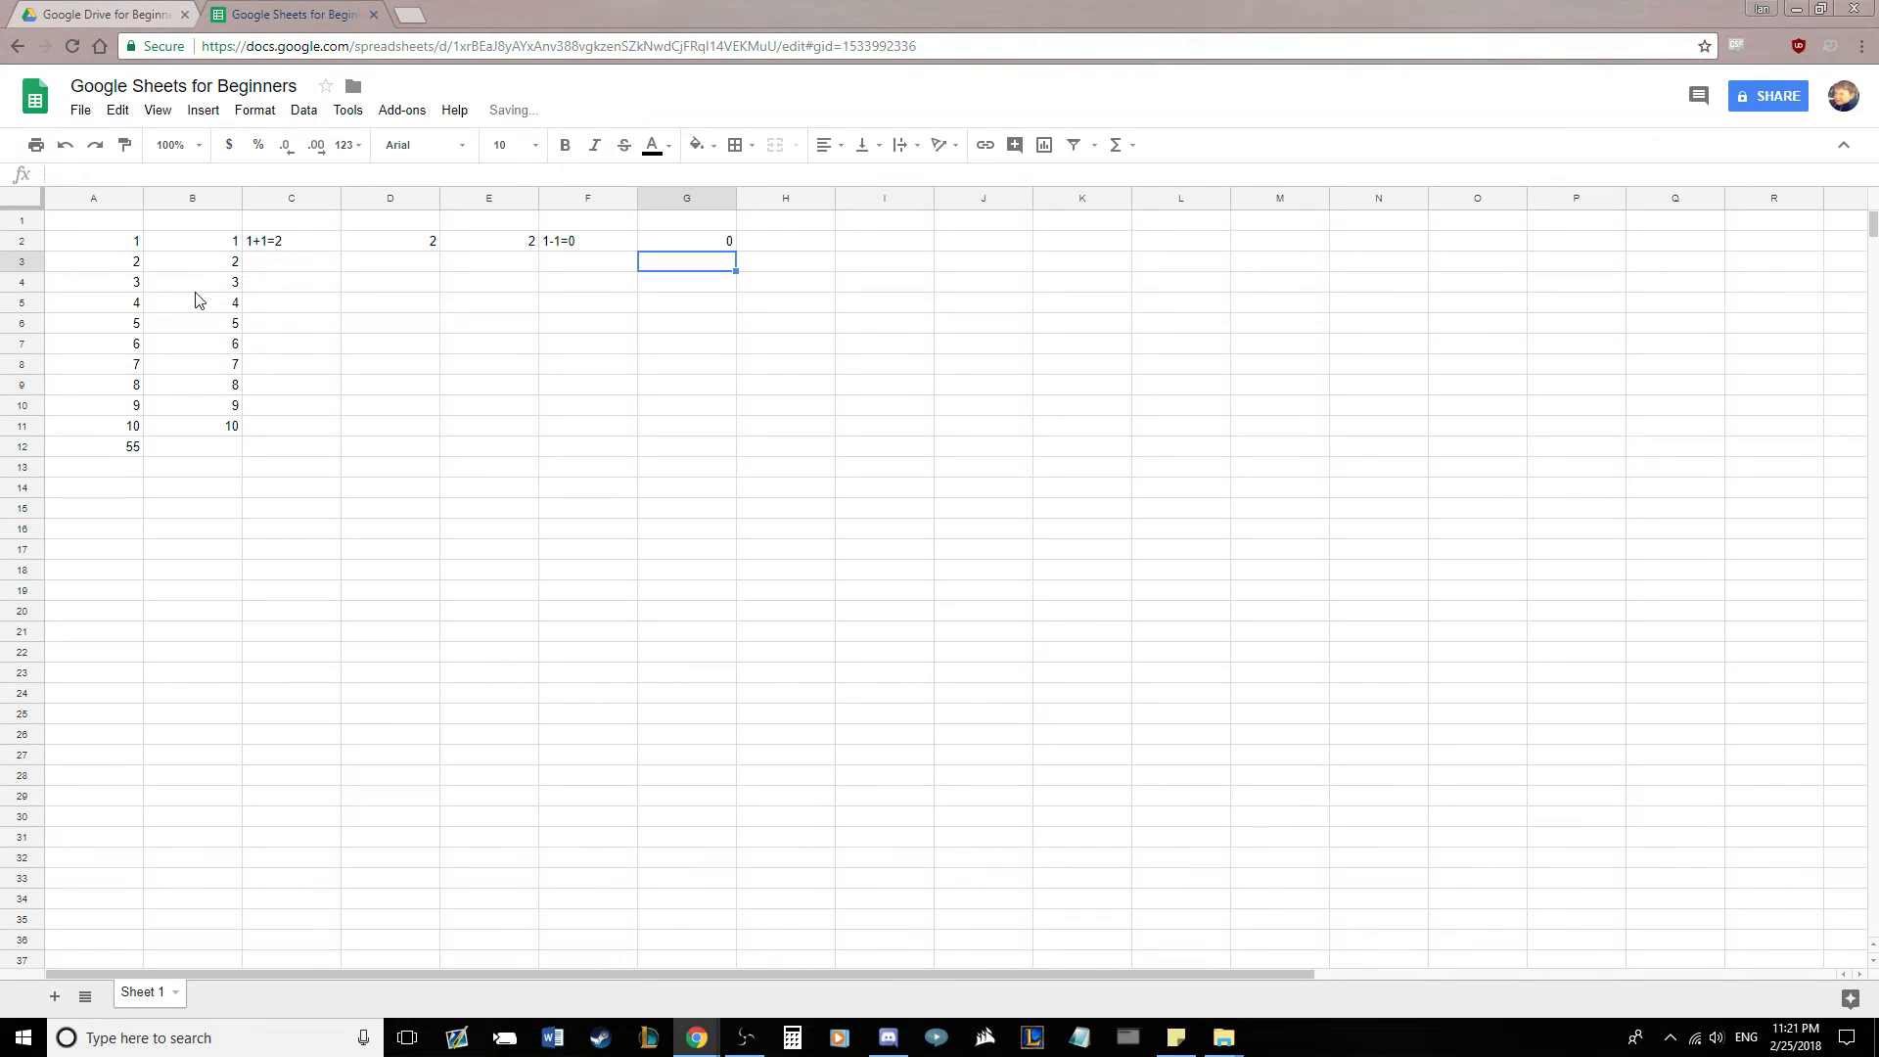
{"action": "left_click", "coordinate": [769, 244]}
{"action": "type", "text": "="}
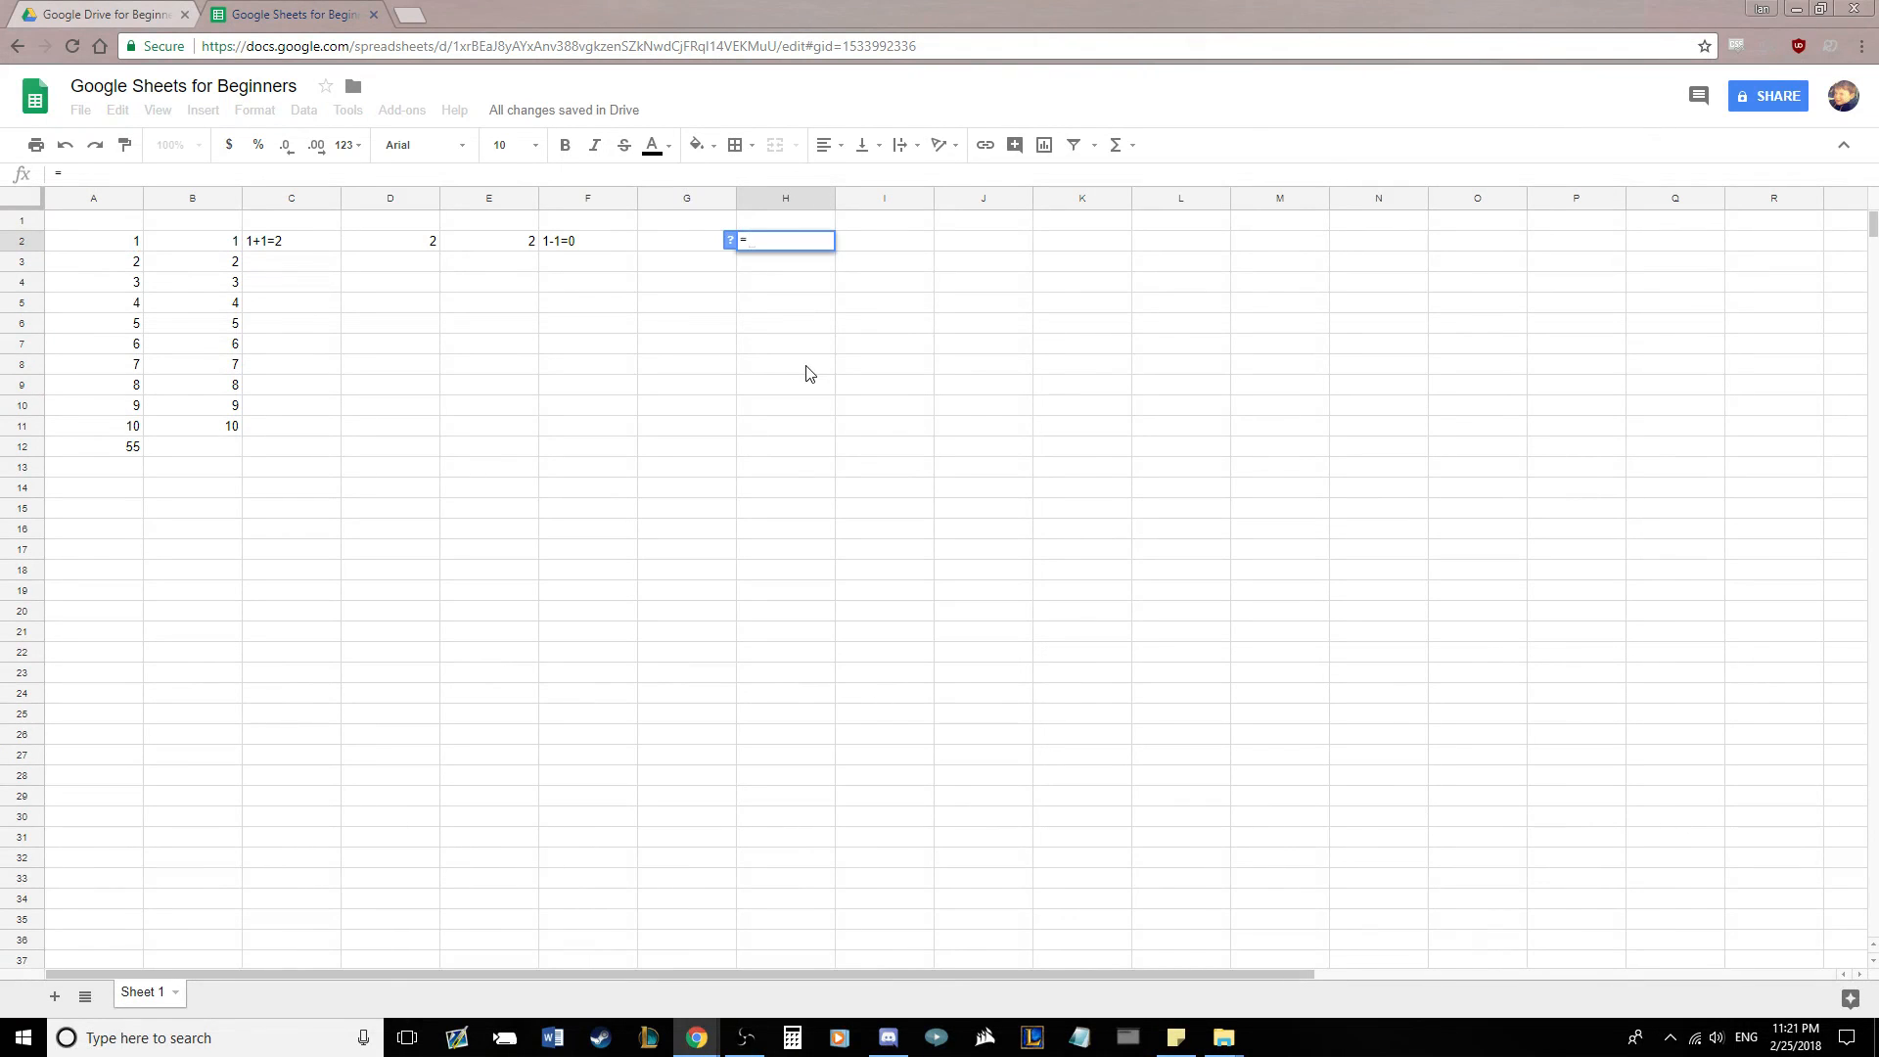
{"action": "type", "text": "SUM"}
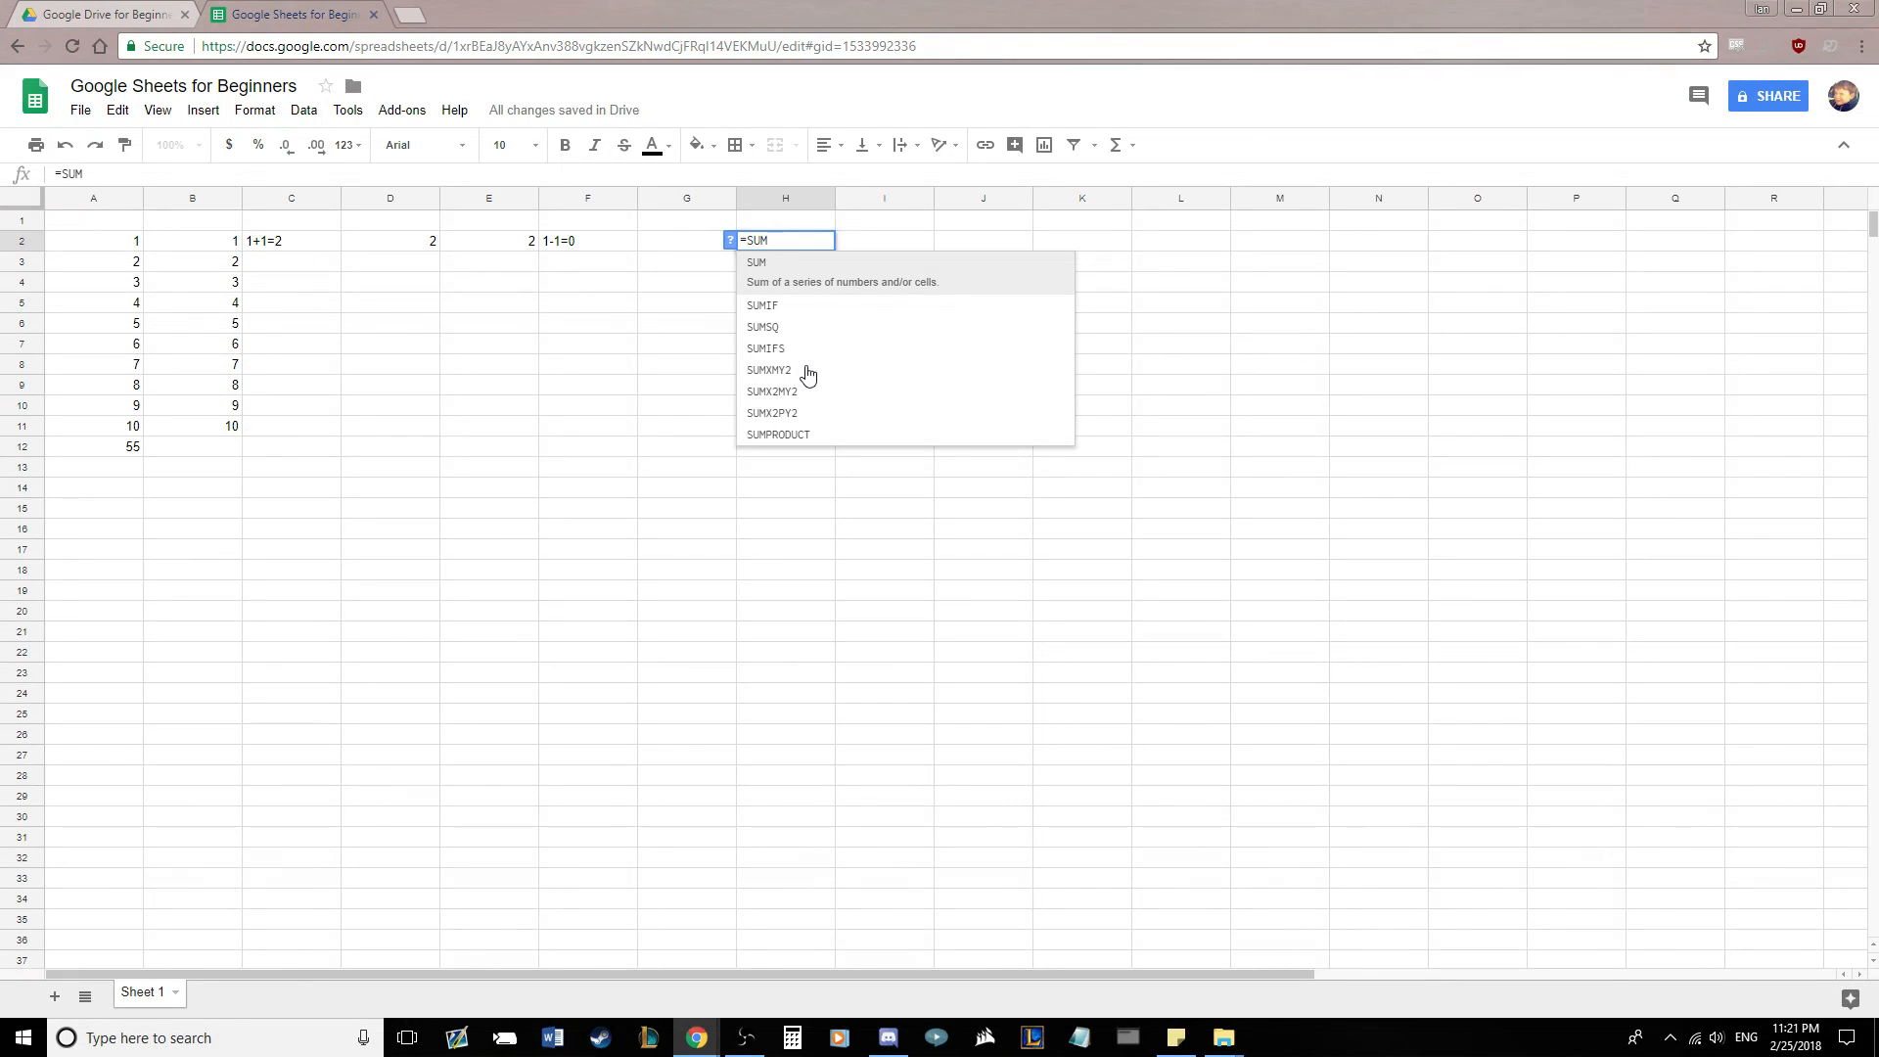
{"action": "key", "text": "BackSpace"}
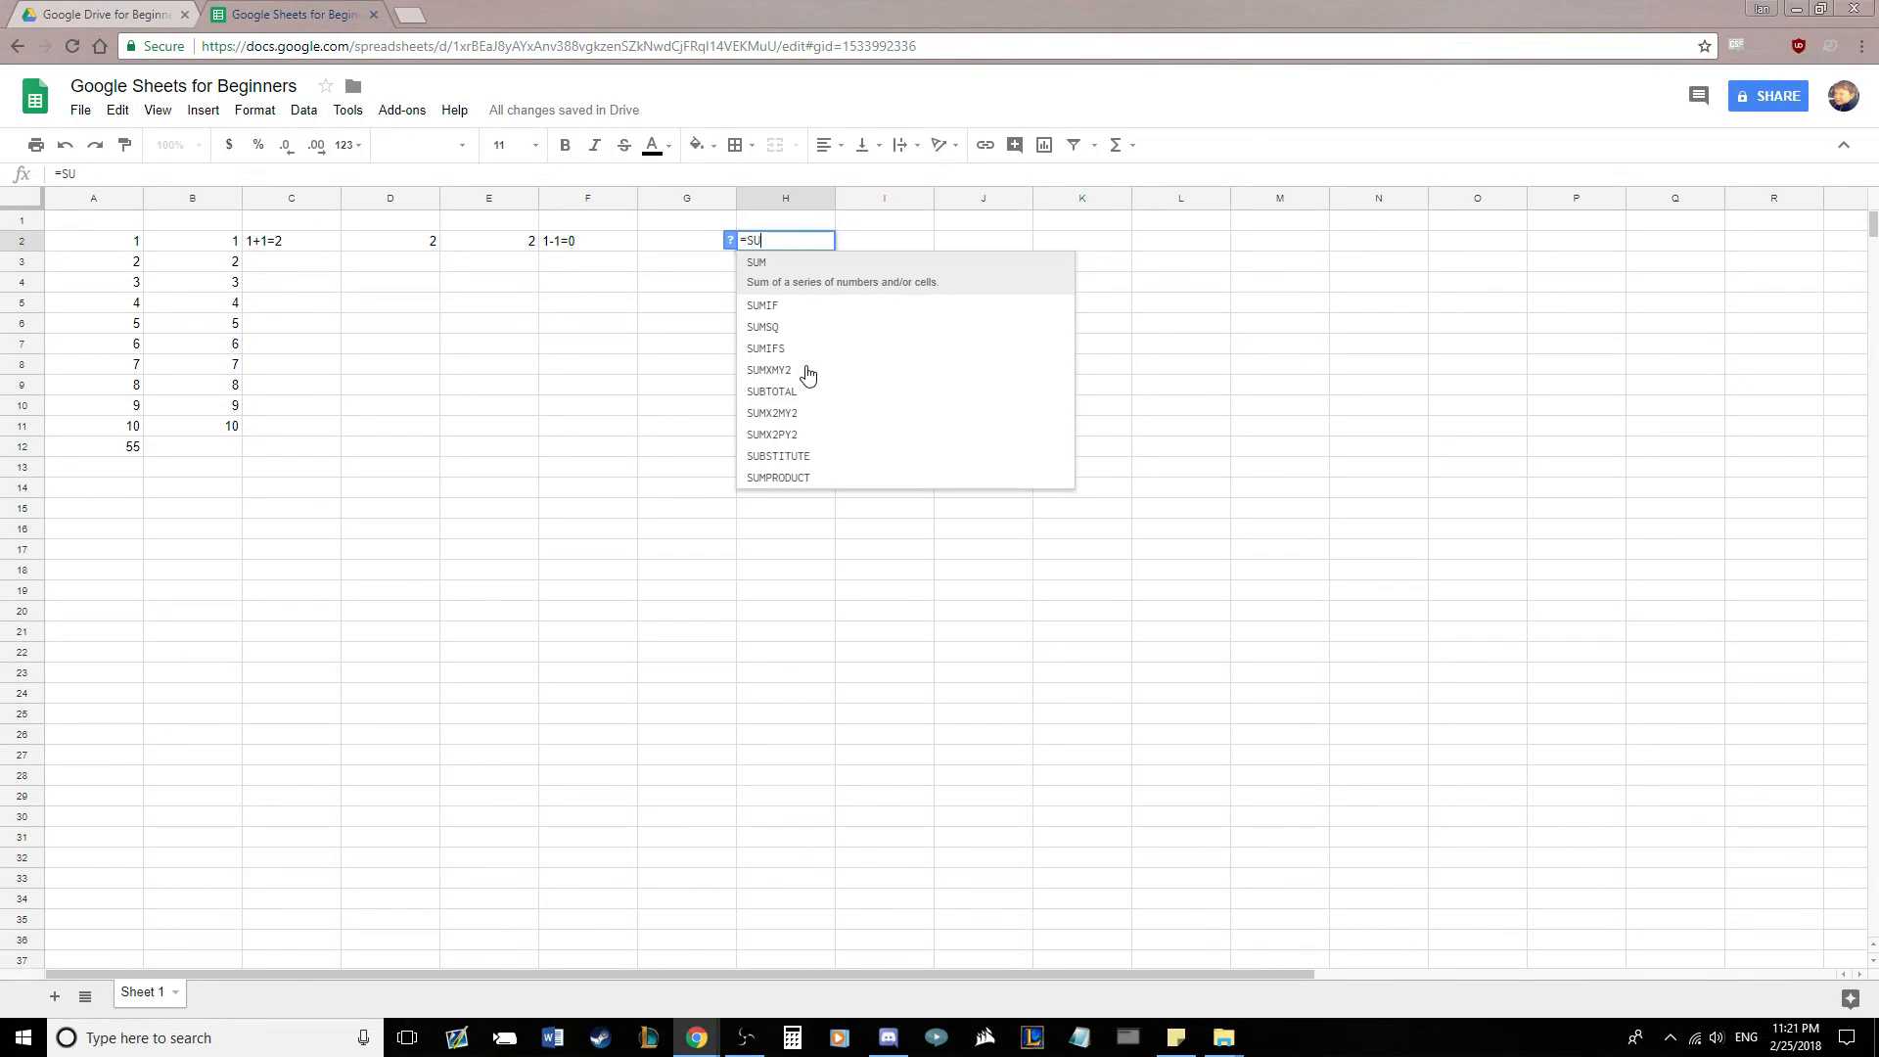
{"action": "type", "text": "btra"}
{"action": "key", "text": "BackSpace"}
{"action": "key", "text": "BackSpace"}
{"action": "key", "text": "BackSpace"}
{"action": "key", "text": "BackSpace"}
{"action": "key", "text": "BackSpace"}
{"action": "key", "text": "BackSpace"}
{"action": "type", "text": "tract"}
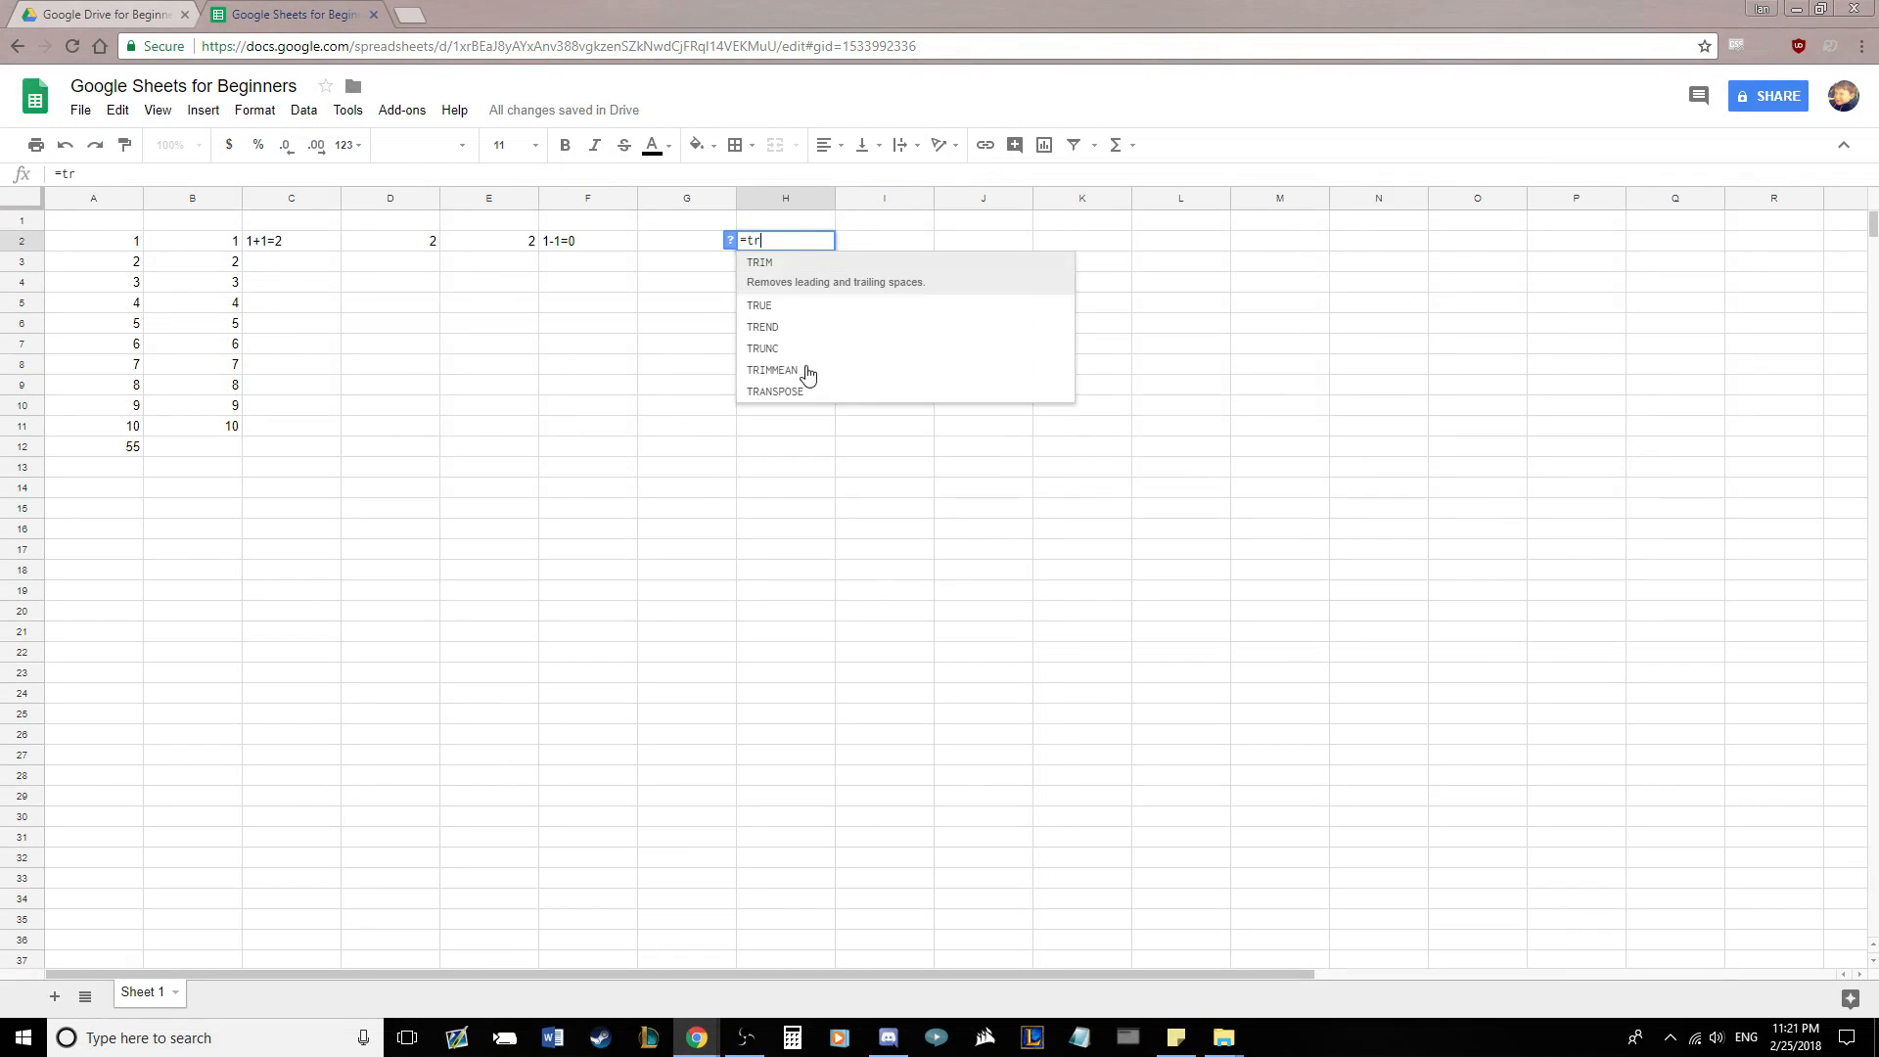
{"action": "key", "text": "BackSpace"}
{"action": "key", "text": "BackSpace"}
{"action": "key", "text": "BackSpace"}
{"action": "key", "text": "BackSpace"}
{"action": "key", "text": "BackSpace"}
{"action": "key", "text": "BackSpace"}
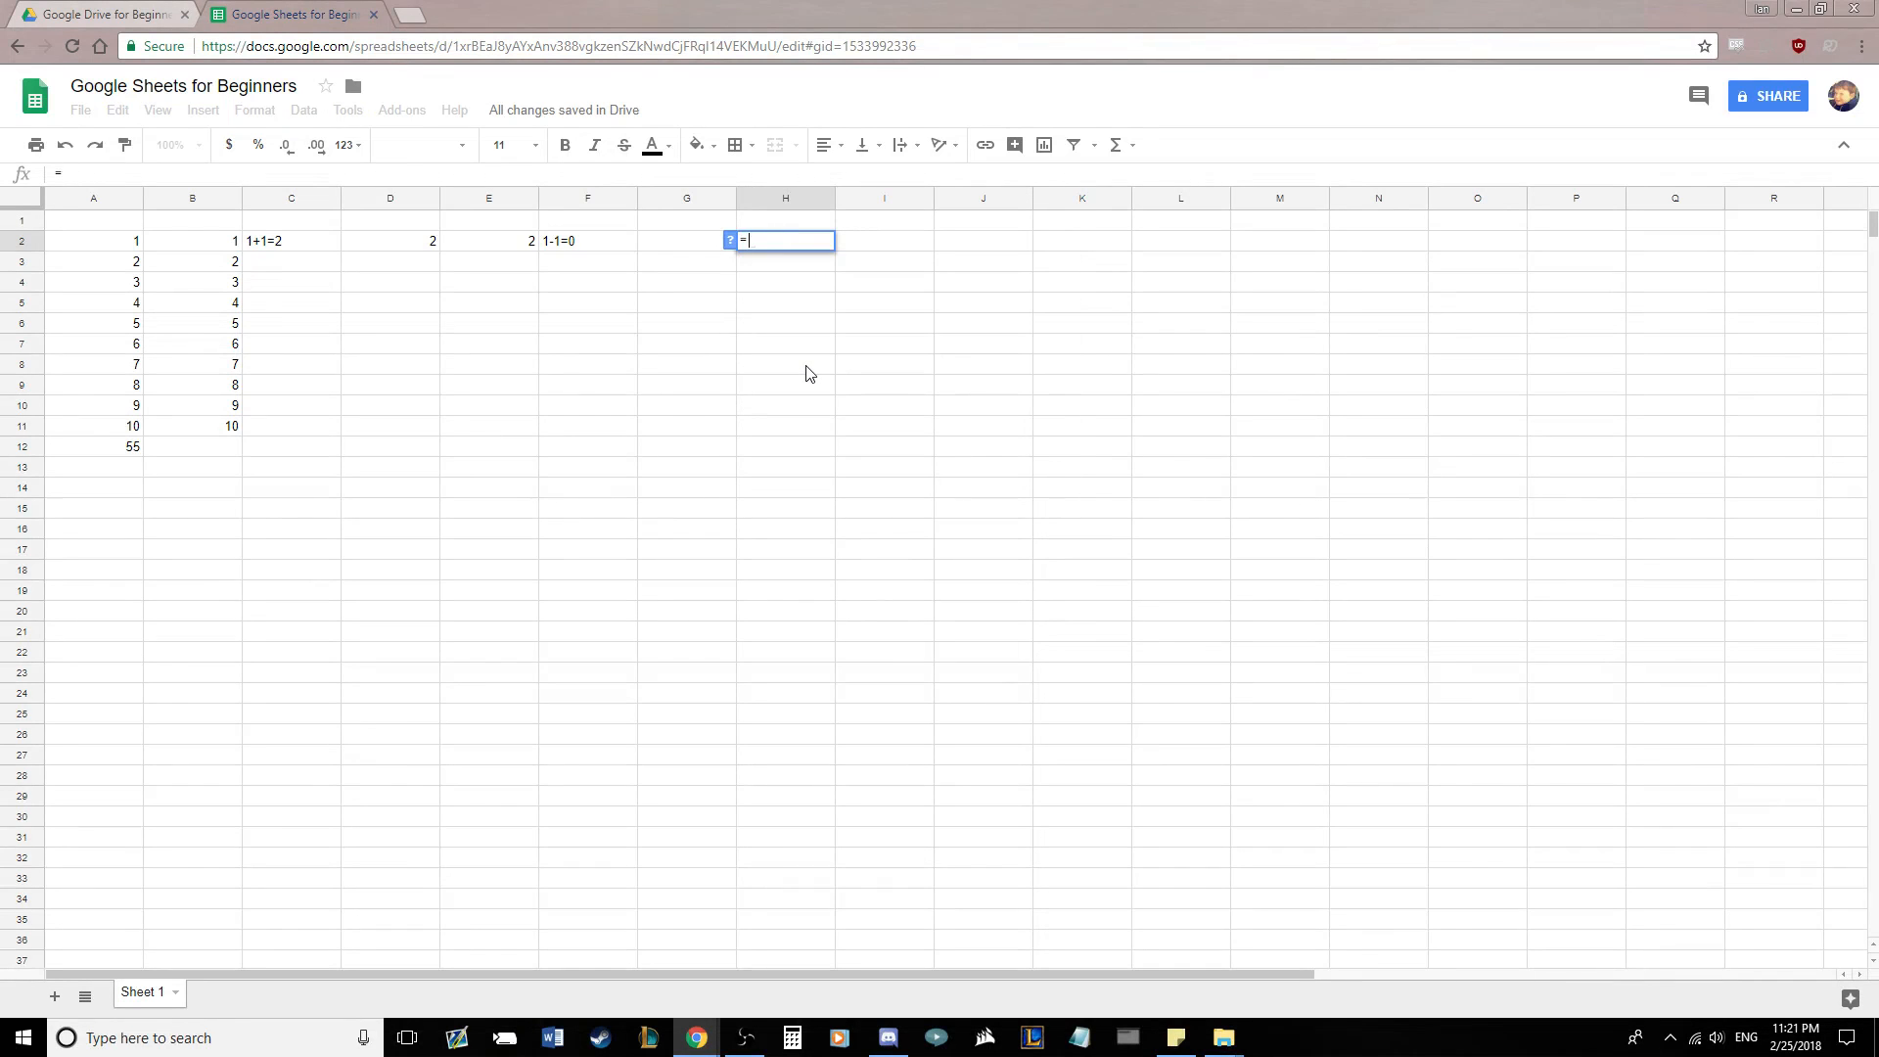
{"action": "left_click", "coordinate": [809, 369]}
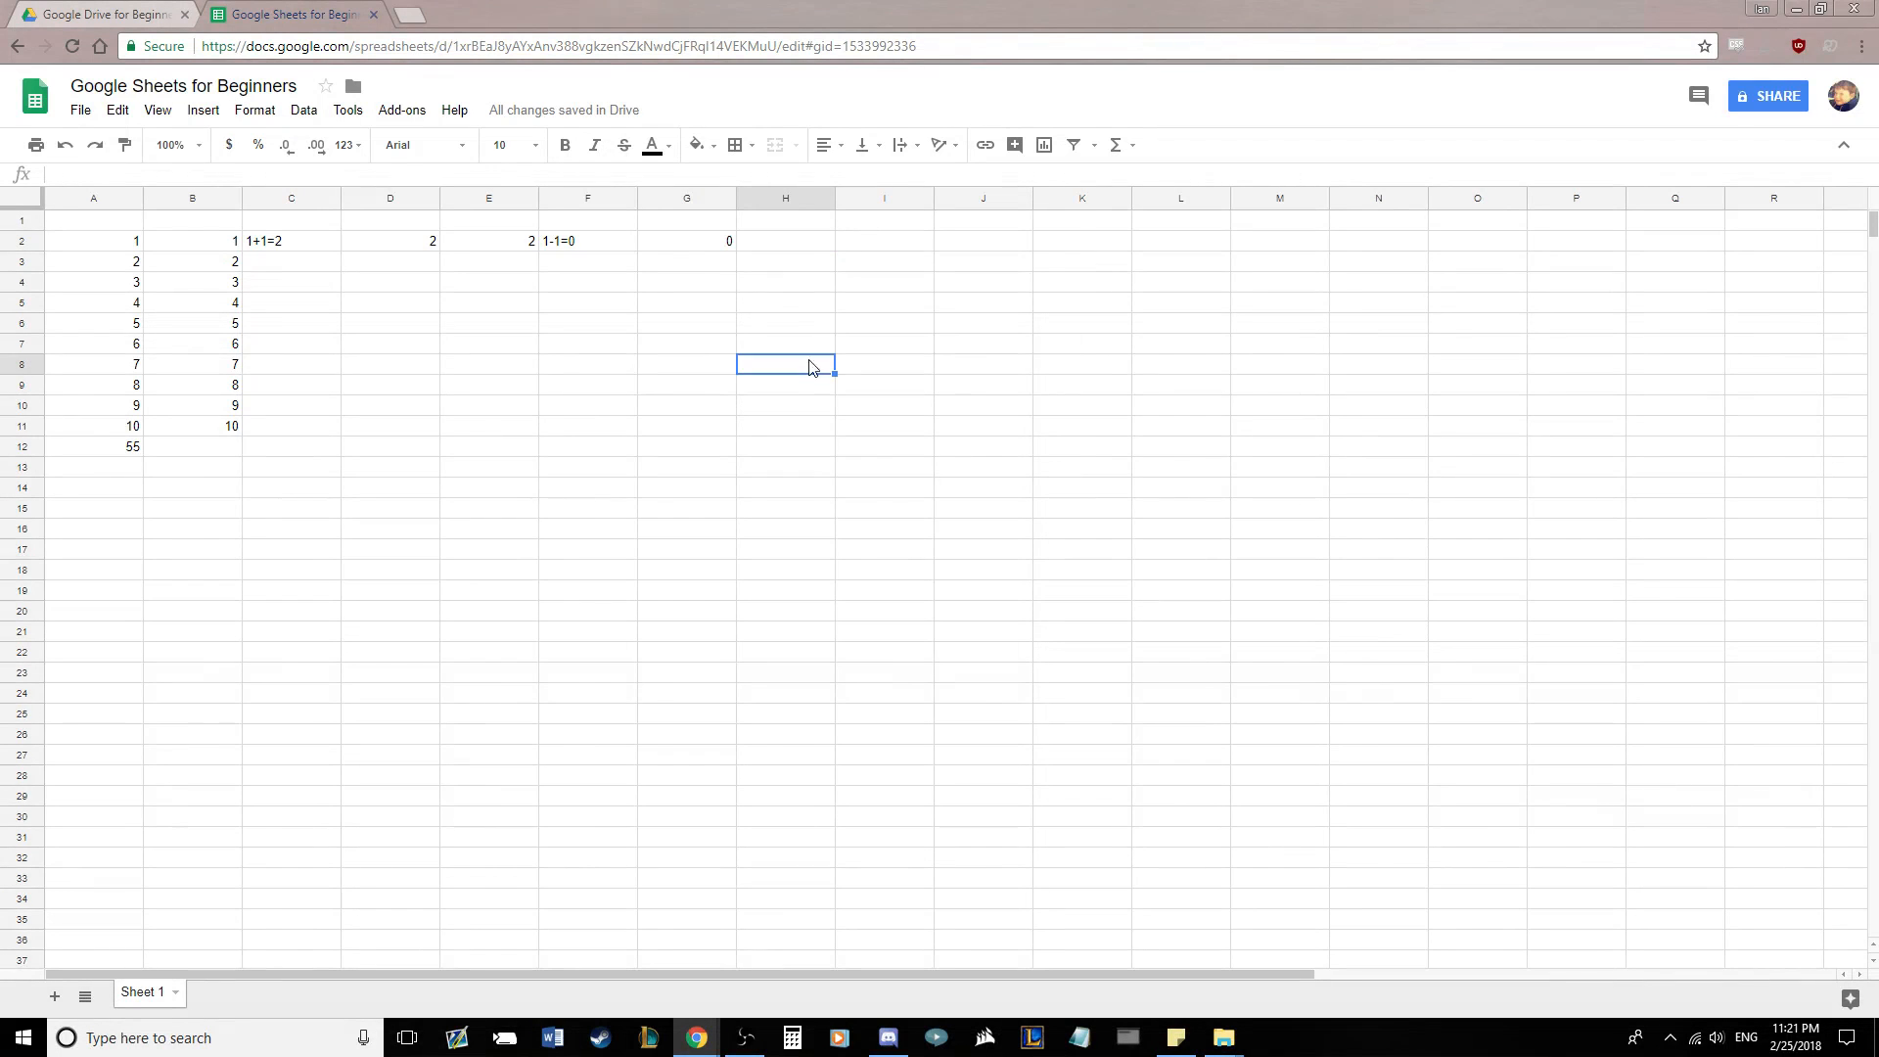
- Check the subtraction formula in G2 and review the number pairs in A3:B3 and A4:B4
{"action": "left_click", "coordinate": [688, 250]}
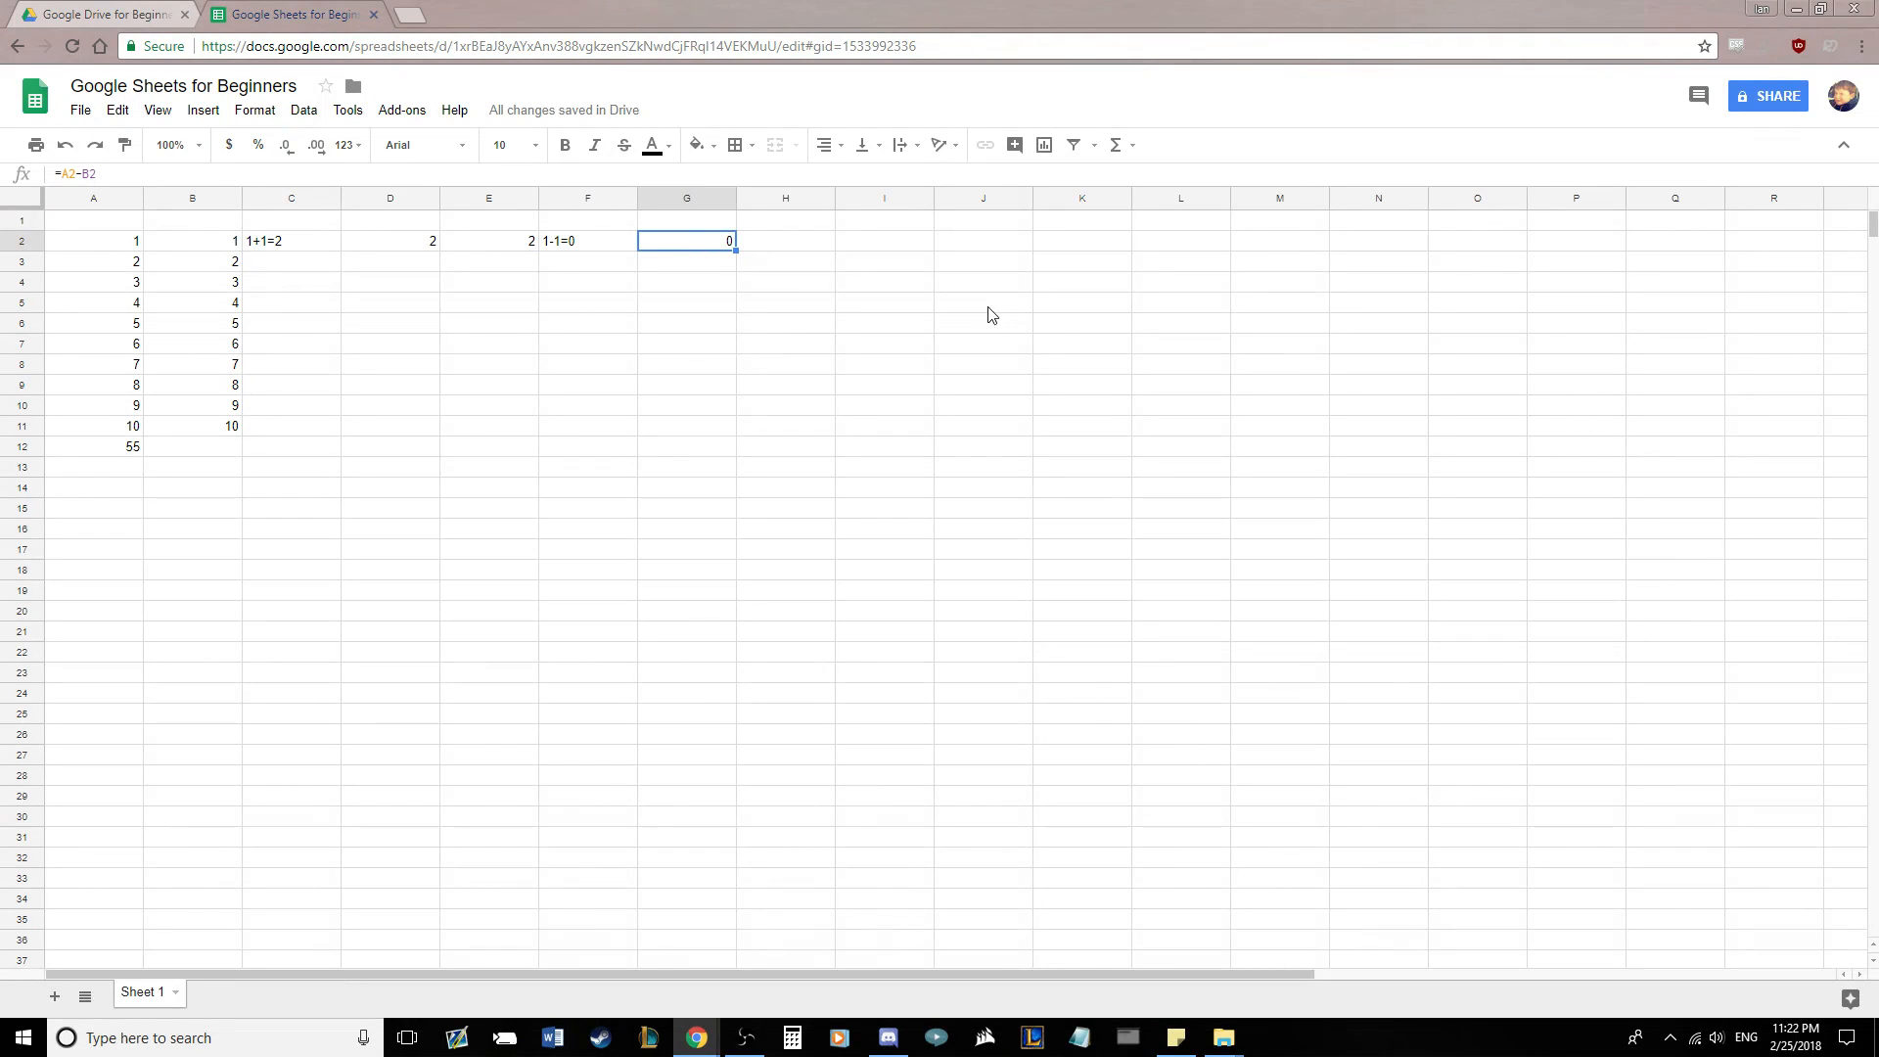
{"action": "left_click", "coordinate": [140, 268]}
{"action": "left_click", "coordinate": [208, 262]}
{"action": "left_click", "coordinate": [315, 267]}
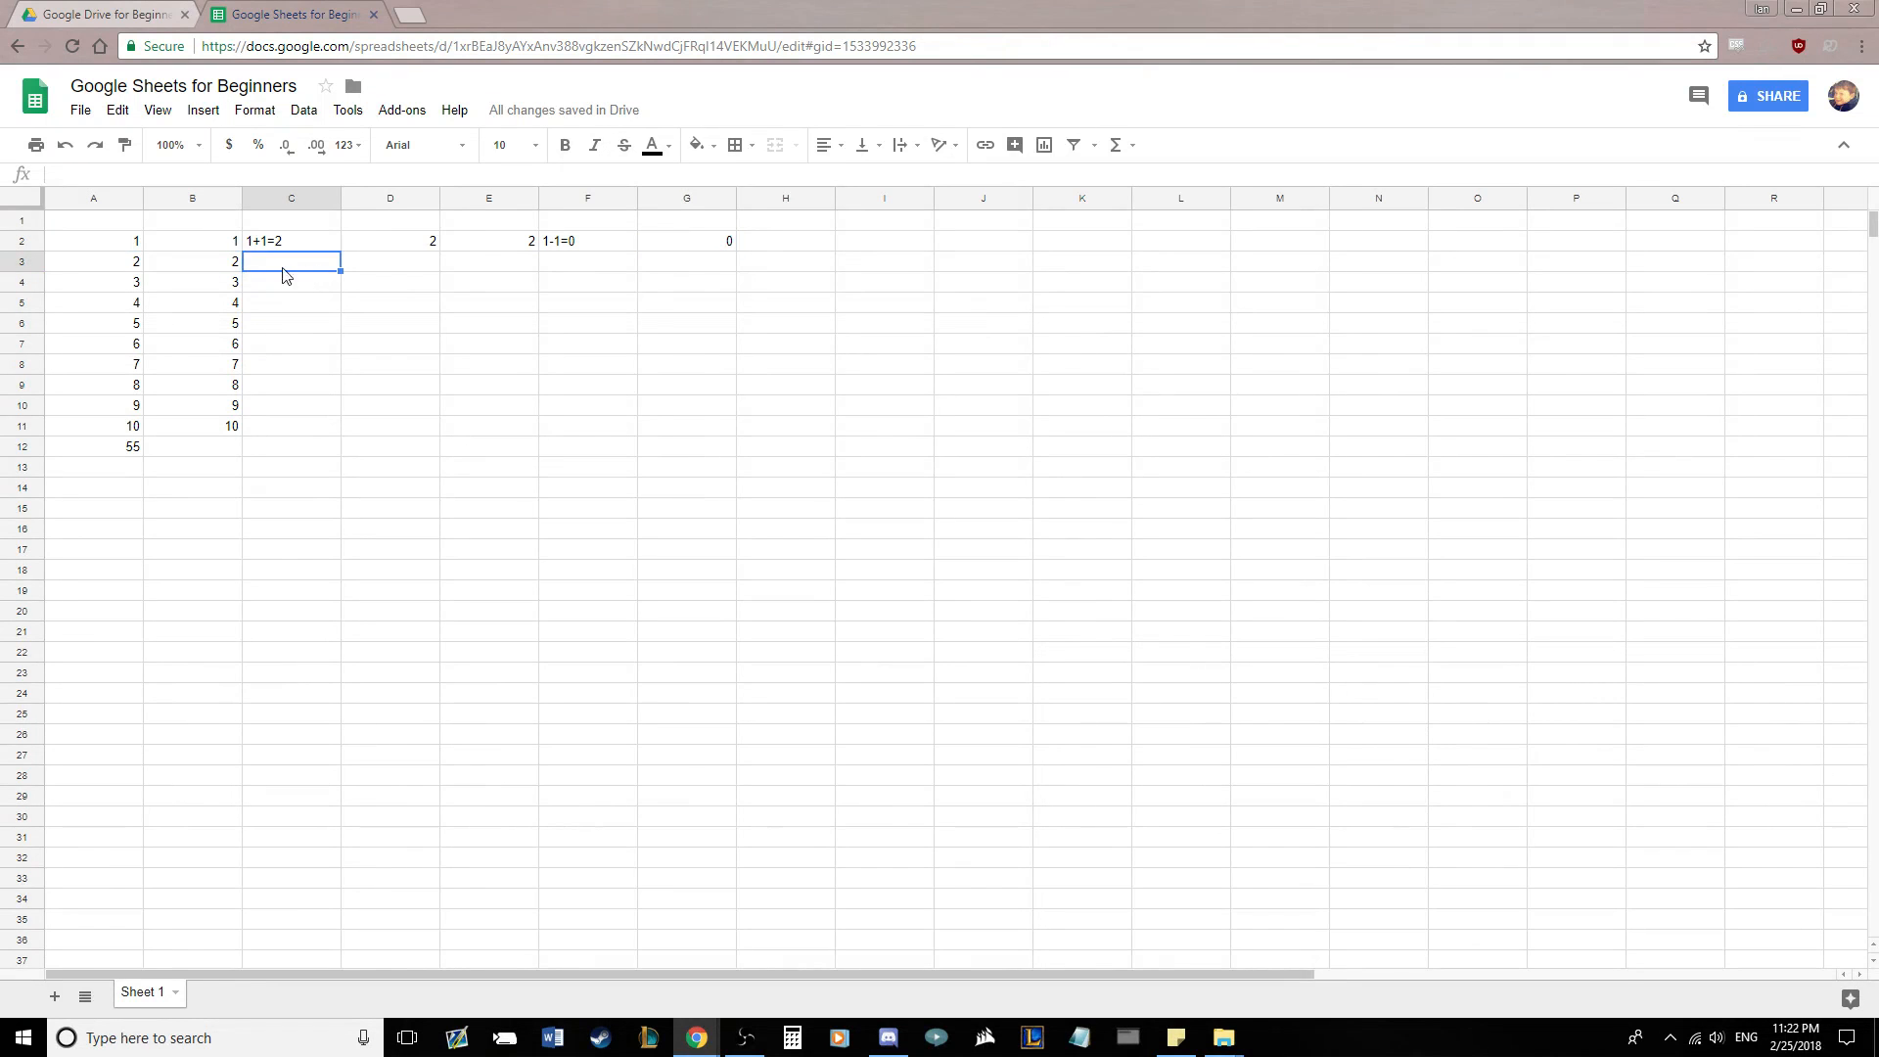
{"action": "left_click", "coordinate": [110, 262]}
{"action": "left_click", "coordinate": [207, 264]}
{"action": "left_click", "coordinate": [294, 267]}
{"action": "left_click", "coordinate": [127, 295]}
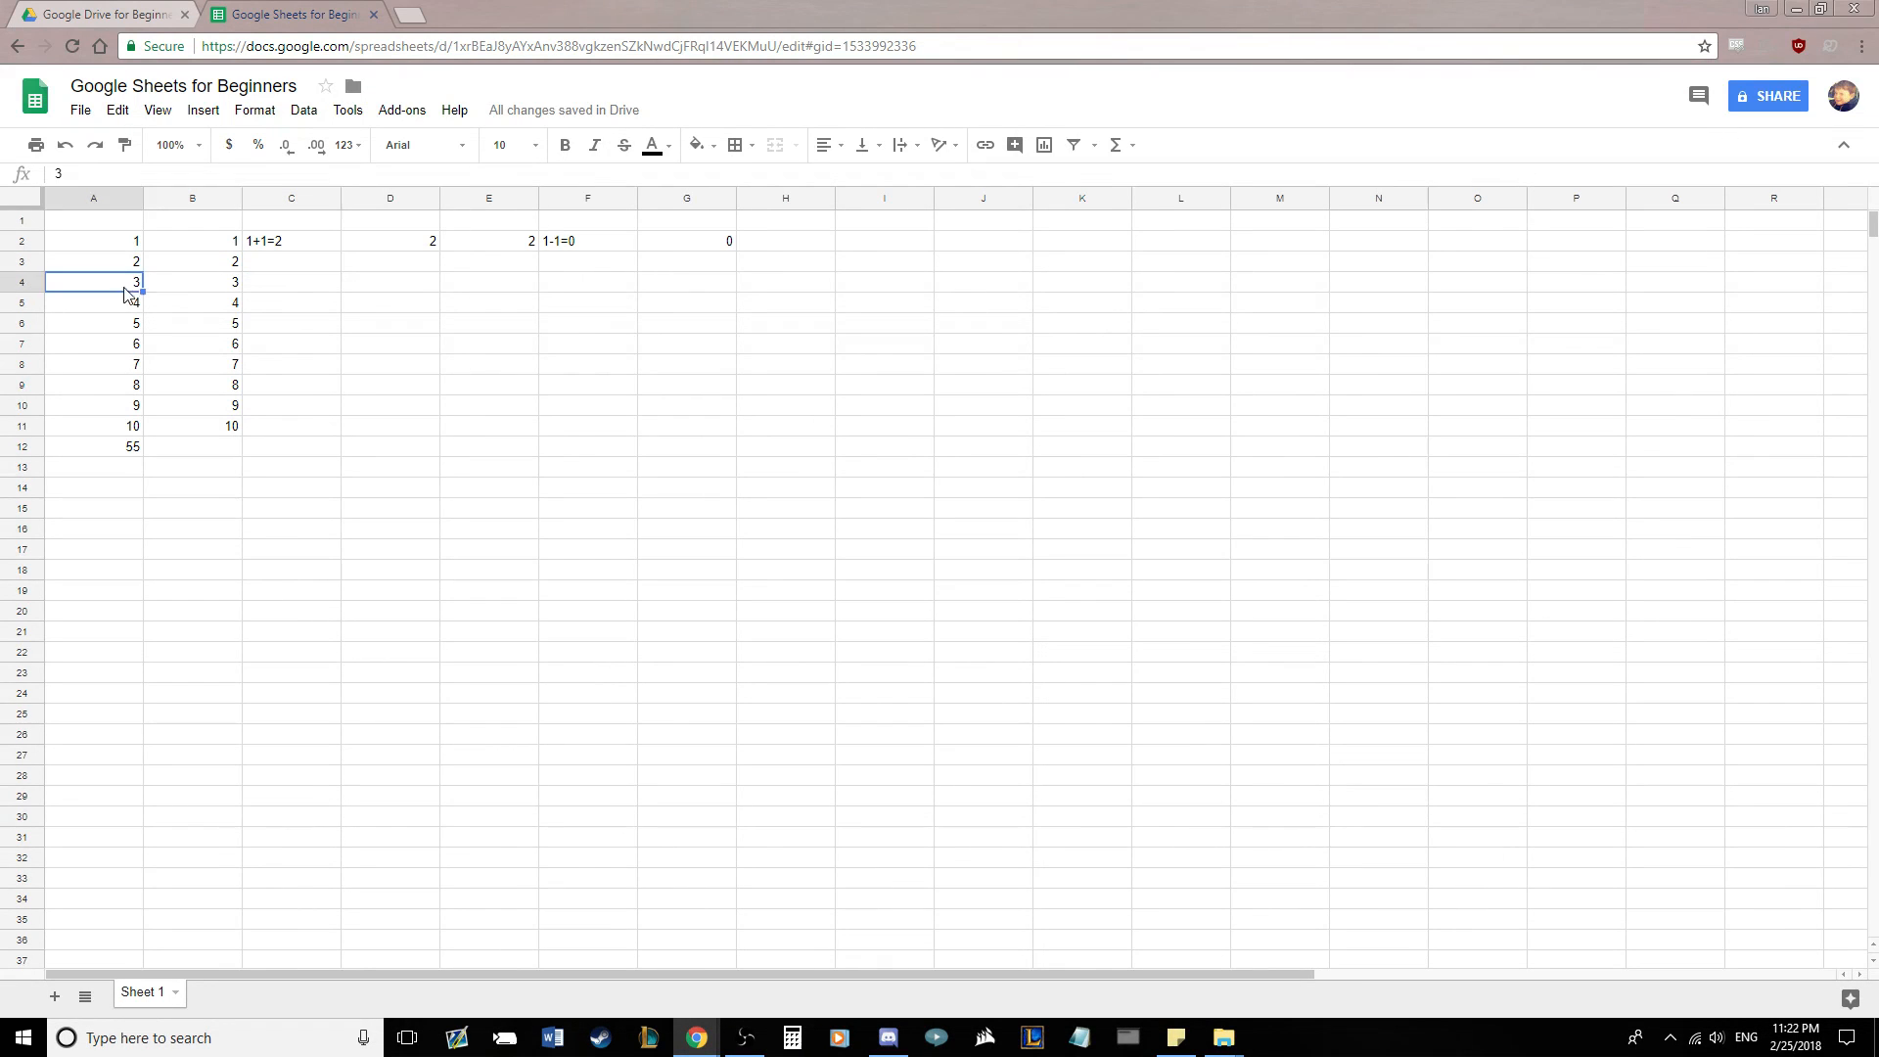
{"action": "left_click", "coordinate": [235, 289]}
{"action": "left_click", "coordinate": [112, 282]}
{"action": "left_click", "coordinate": [199, 291]}
- Multiply A4 and B4 by entering =PRODUCT(A4:B4) in cell C4, and check the result against its source cells
{"action": "left_click", "coordinate": [309, 298]}
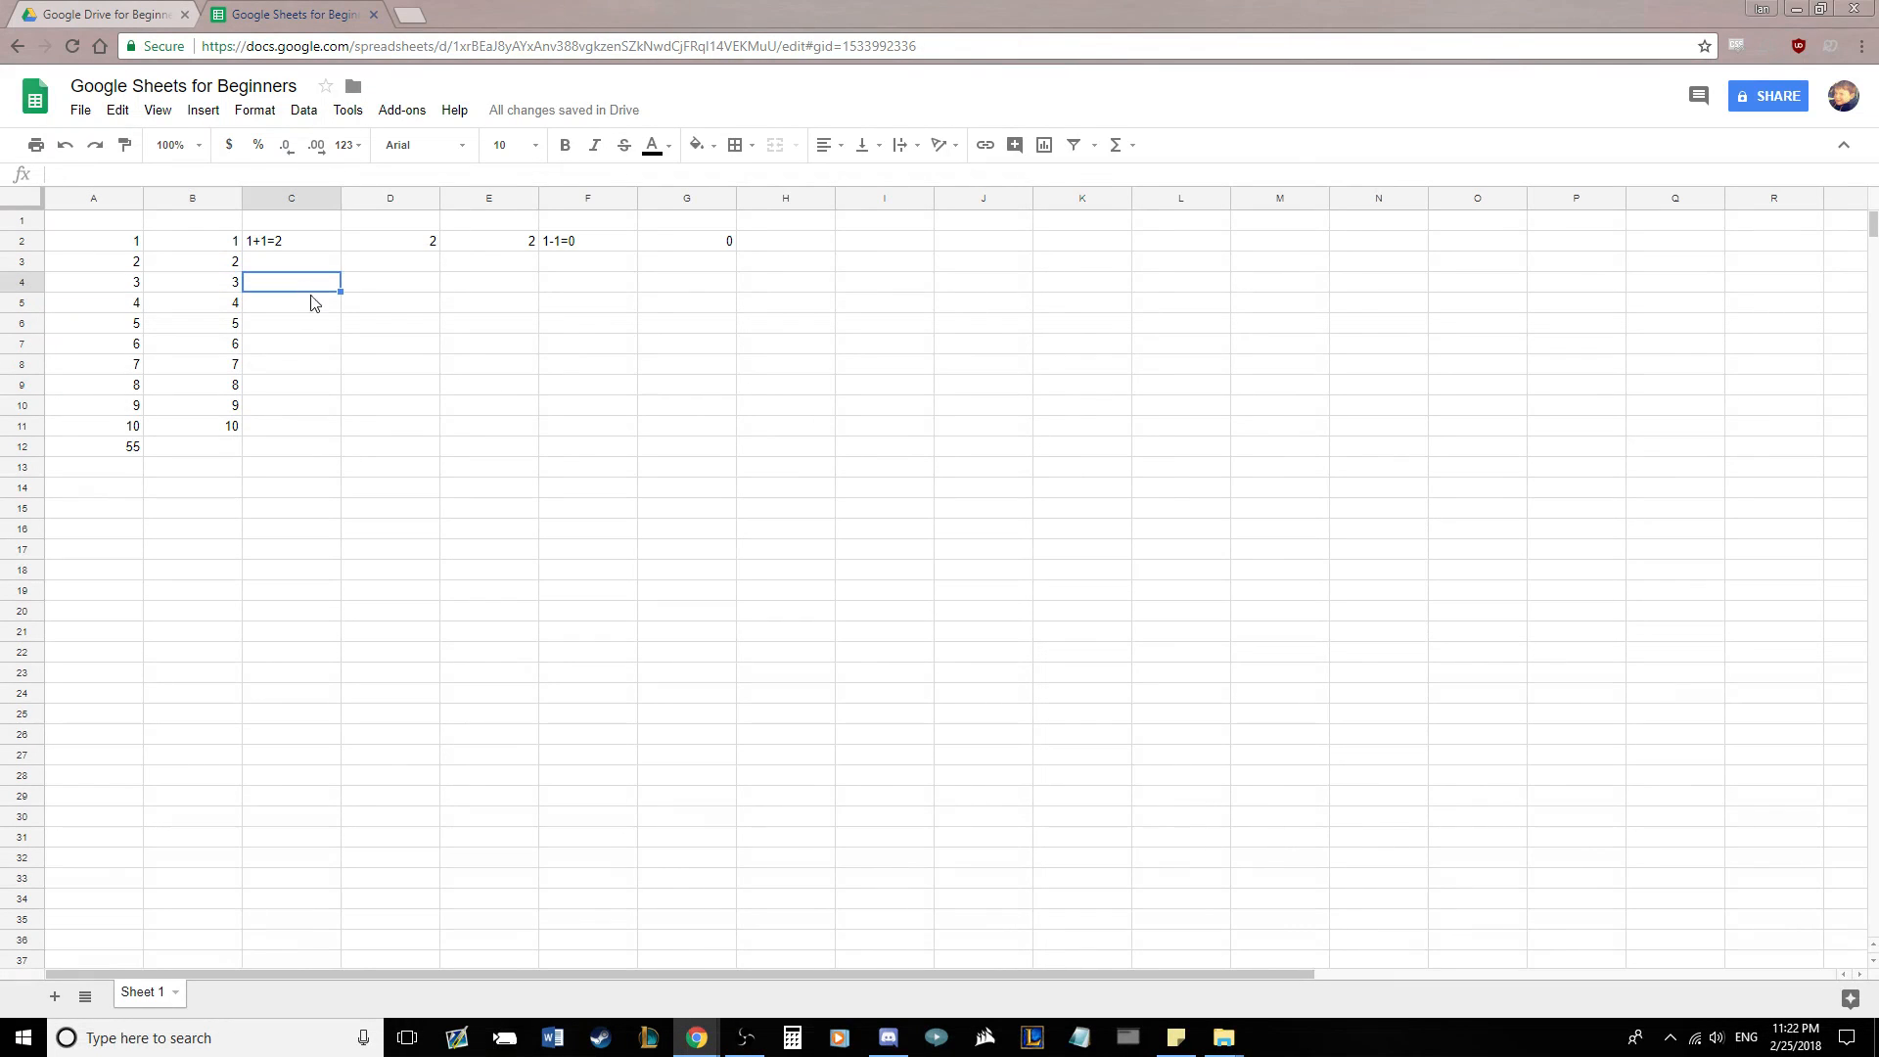
{"action": "type", "text": "=Produc"}
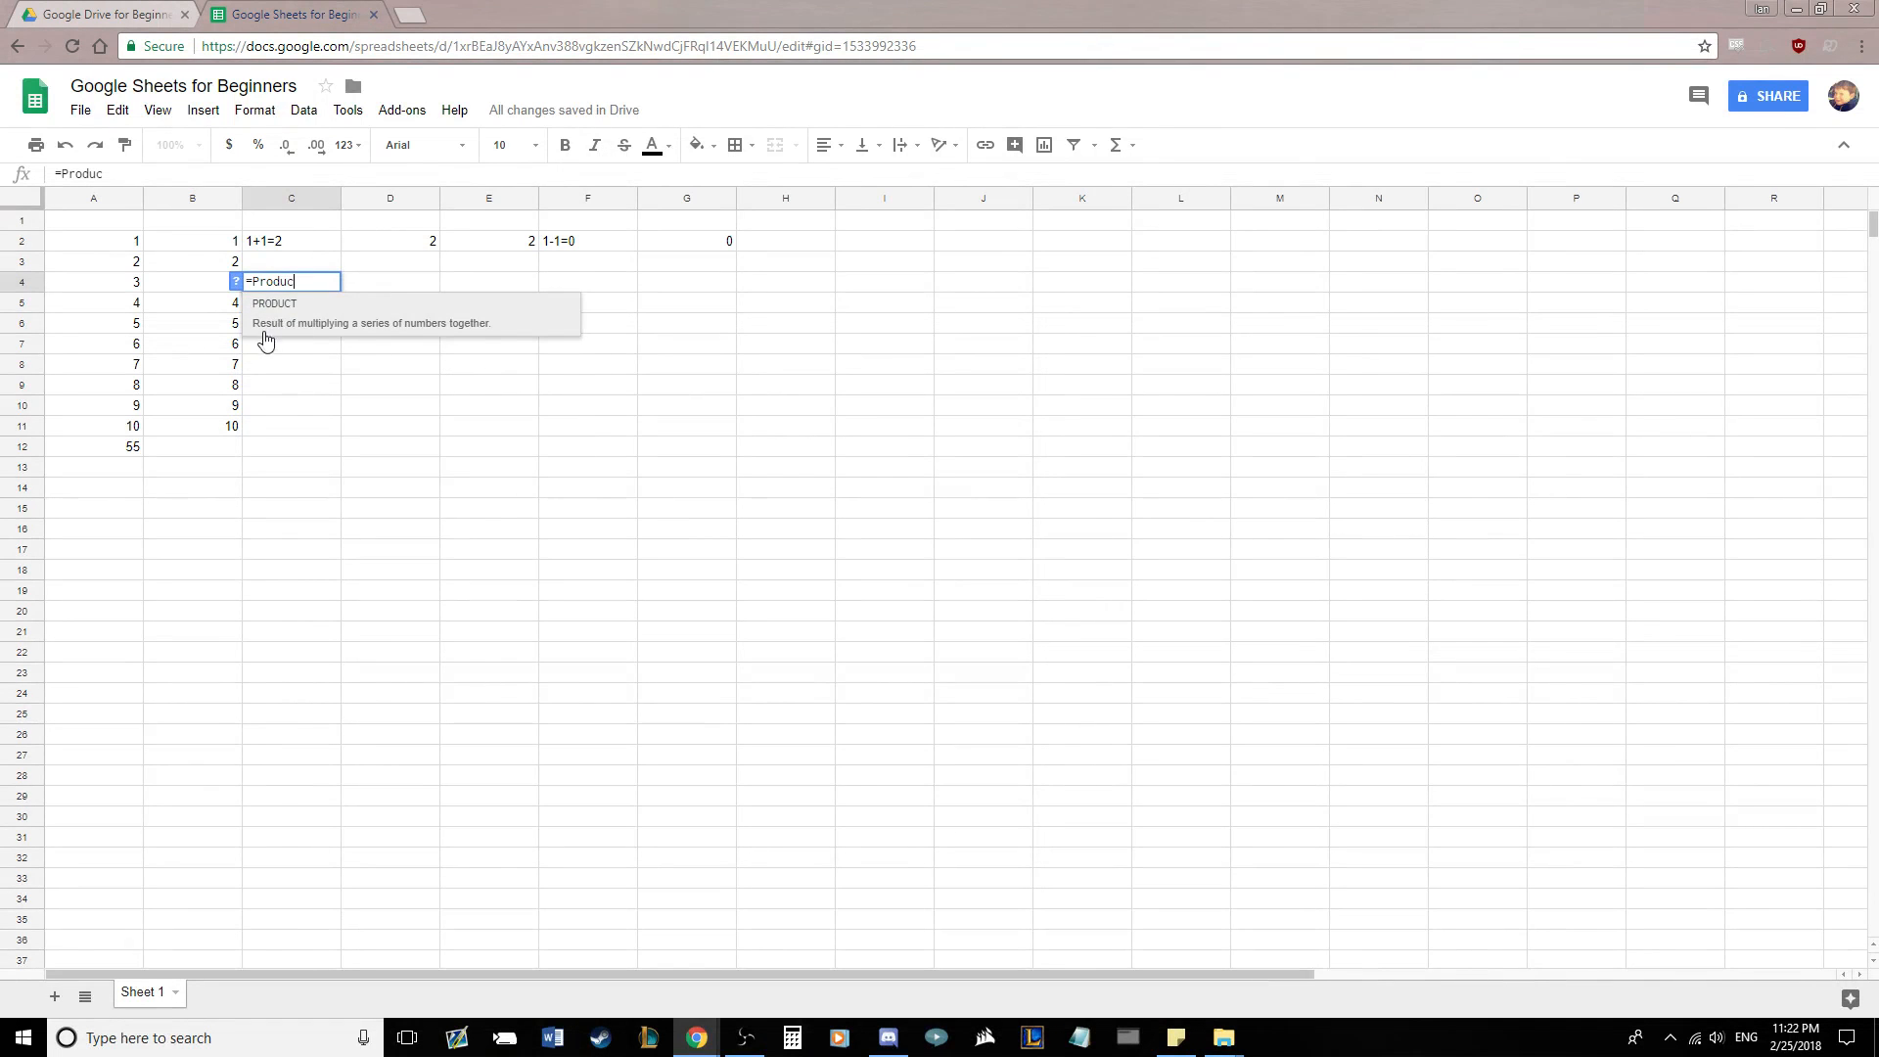
{"action": "left_click", "coordinate": [348, 327]}
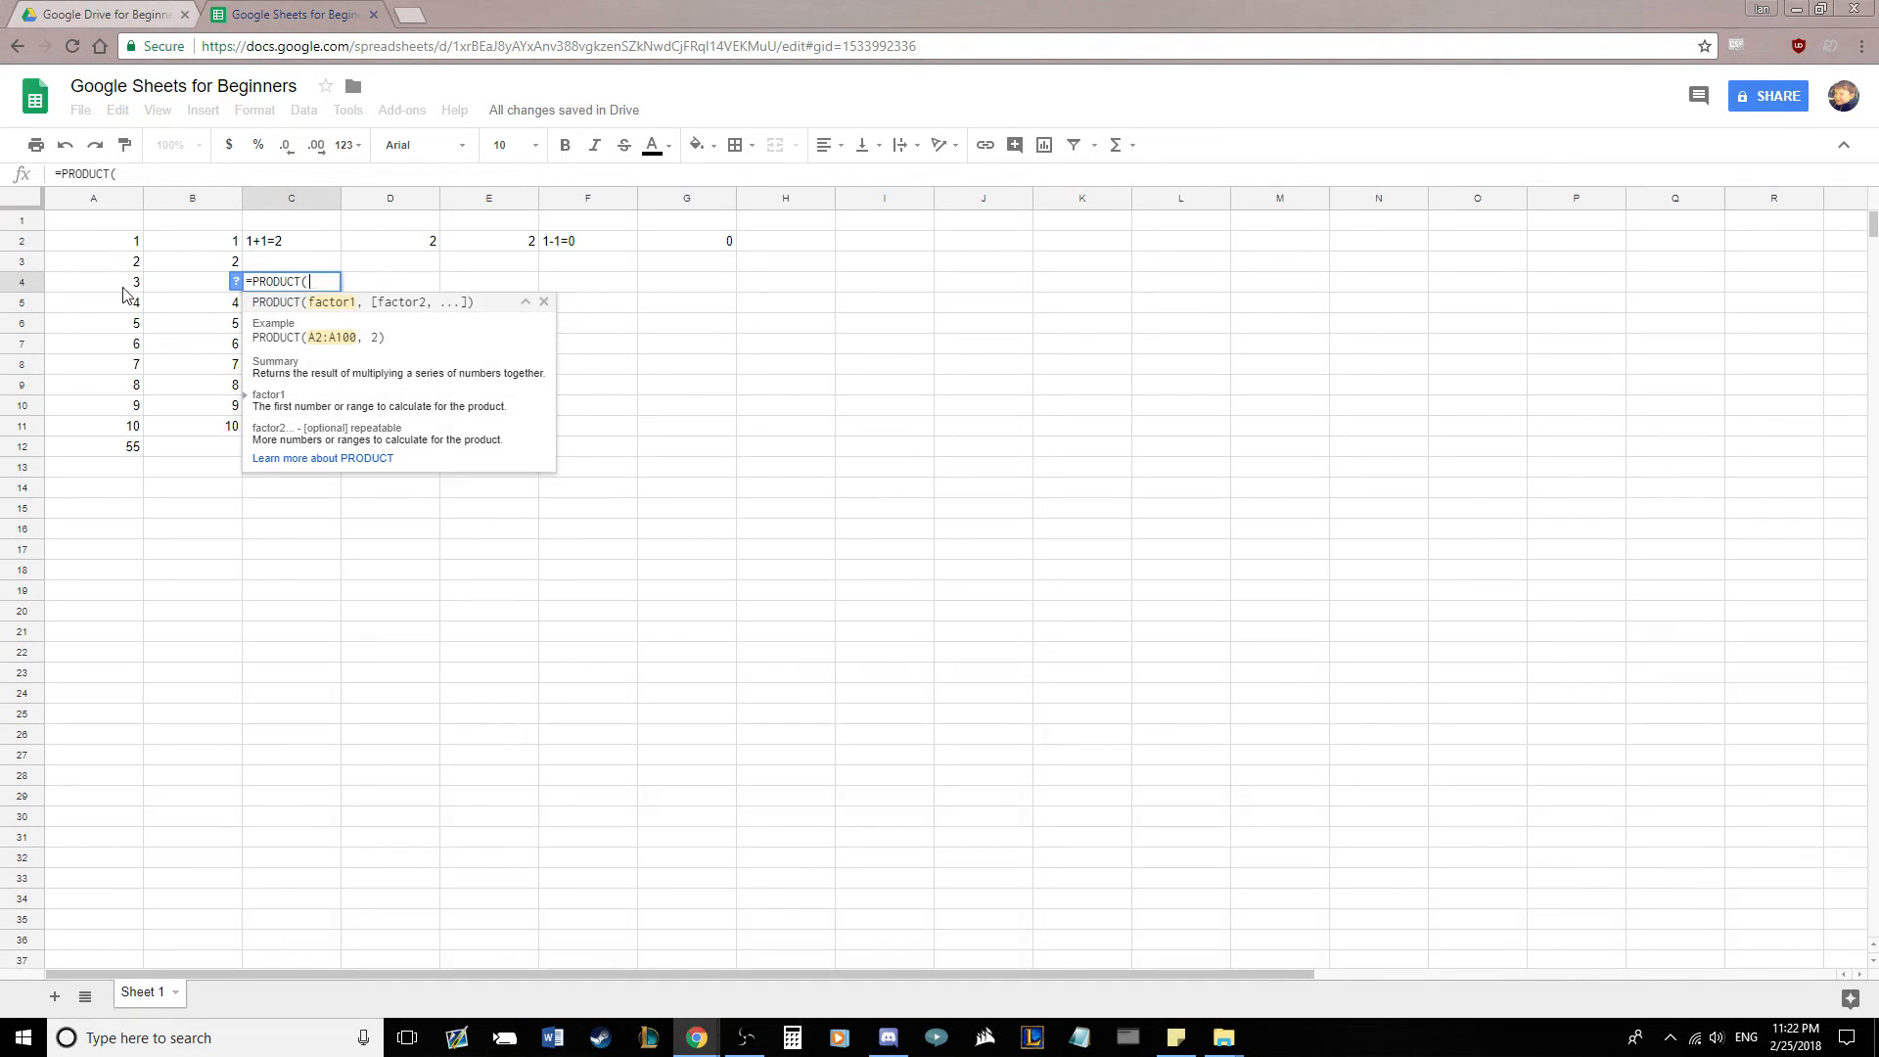
{"action": "left_click_drag", "start_coordinate": [132, 290], "coordinate": [203, 283]}
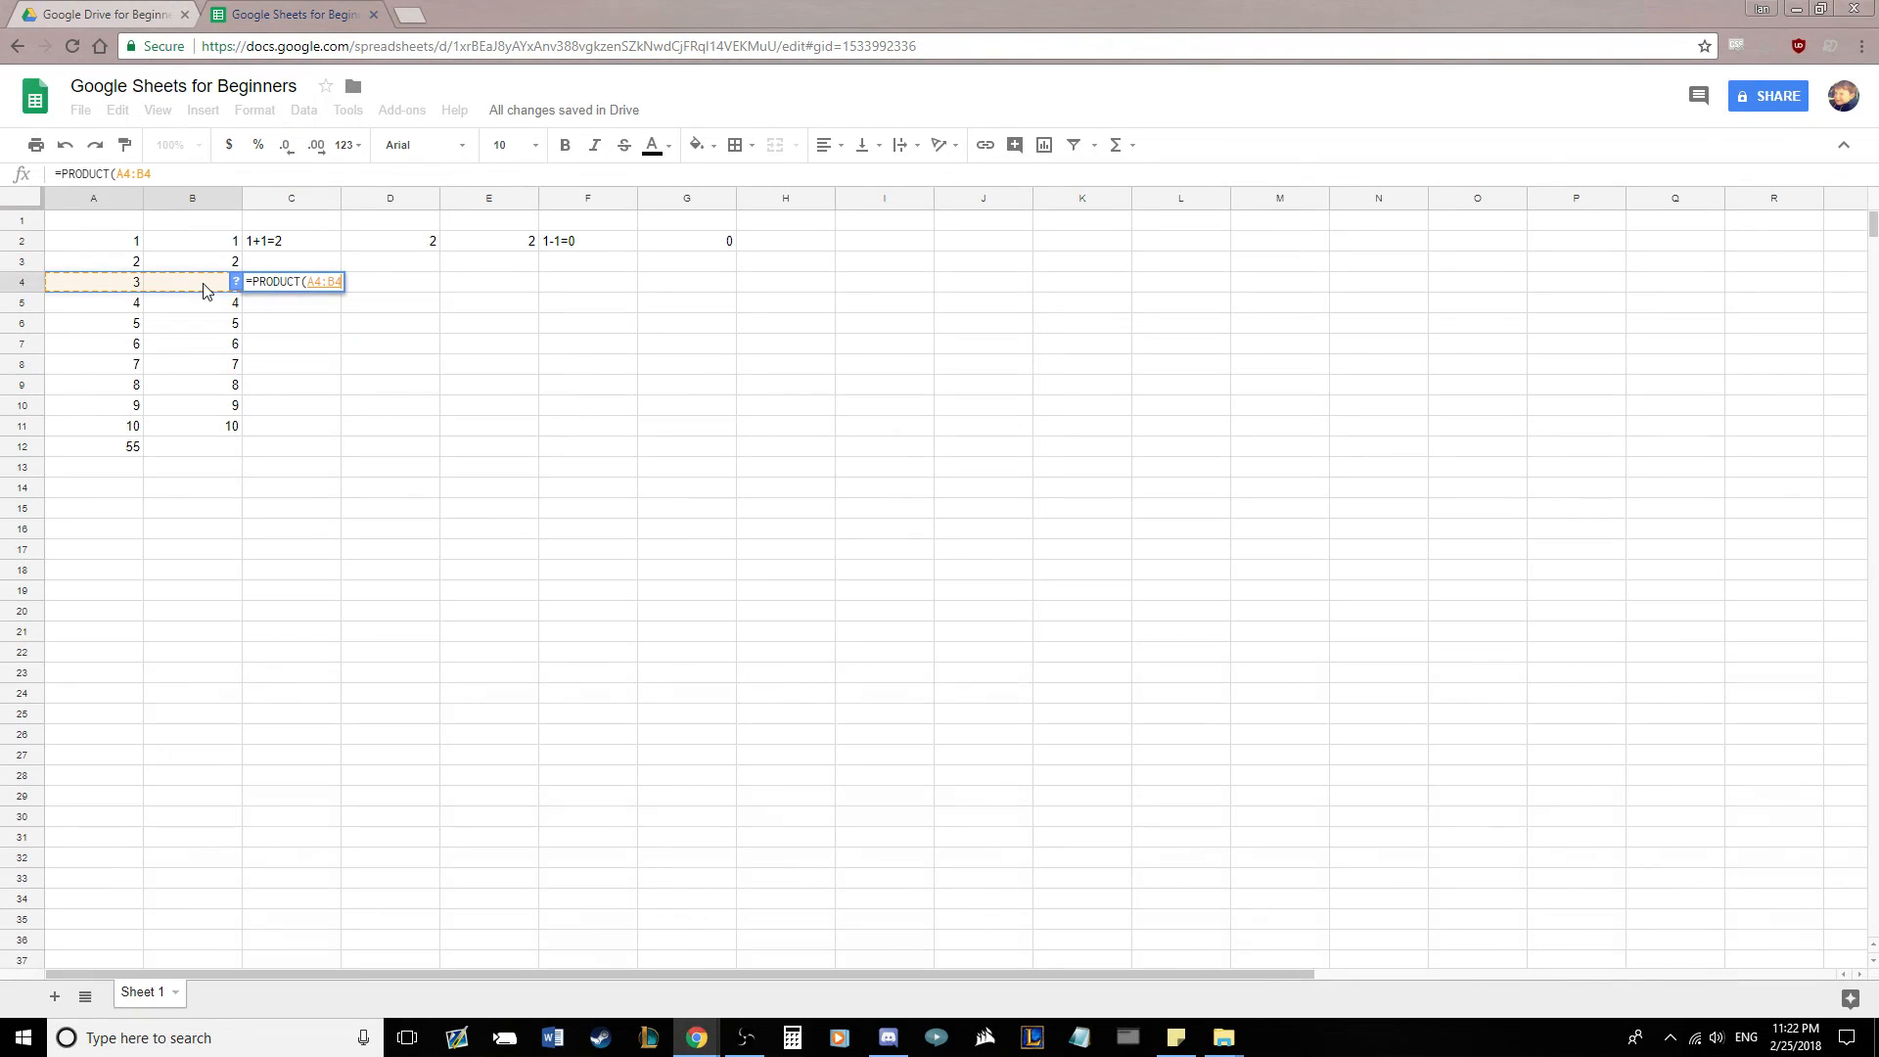
{"action": "type", "text": ")"}
{"action": "key", "text": "Tab"}
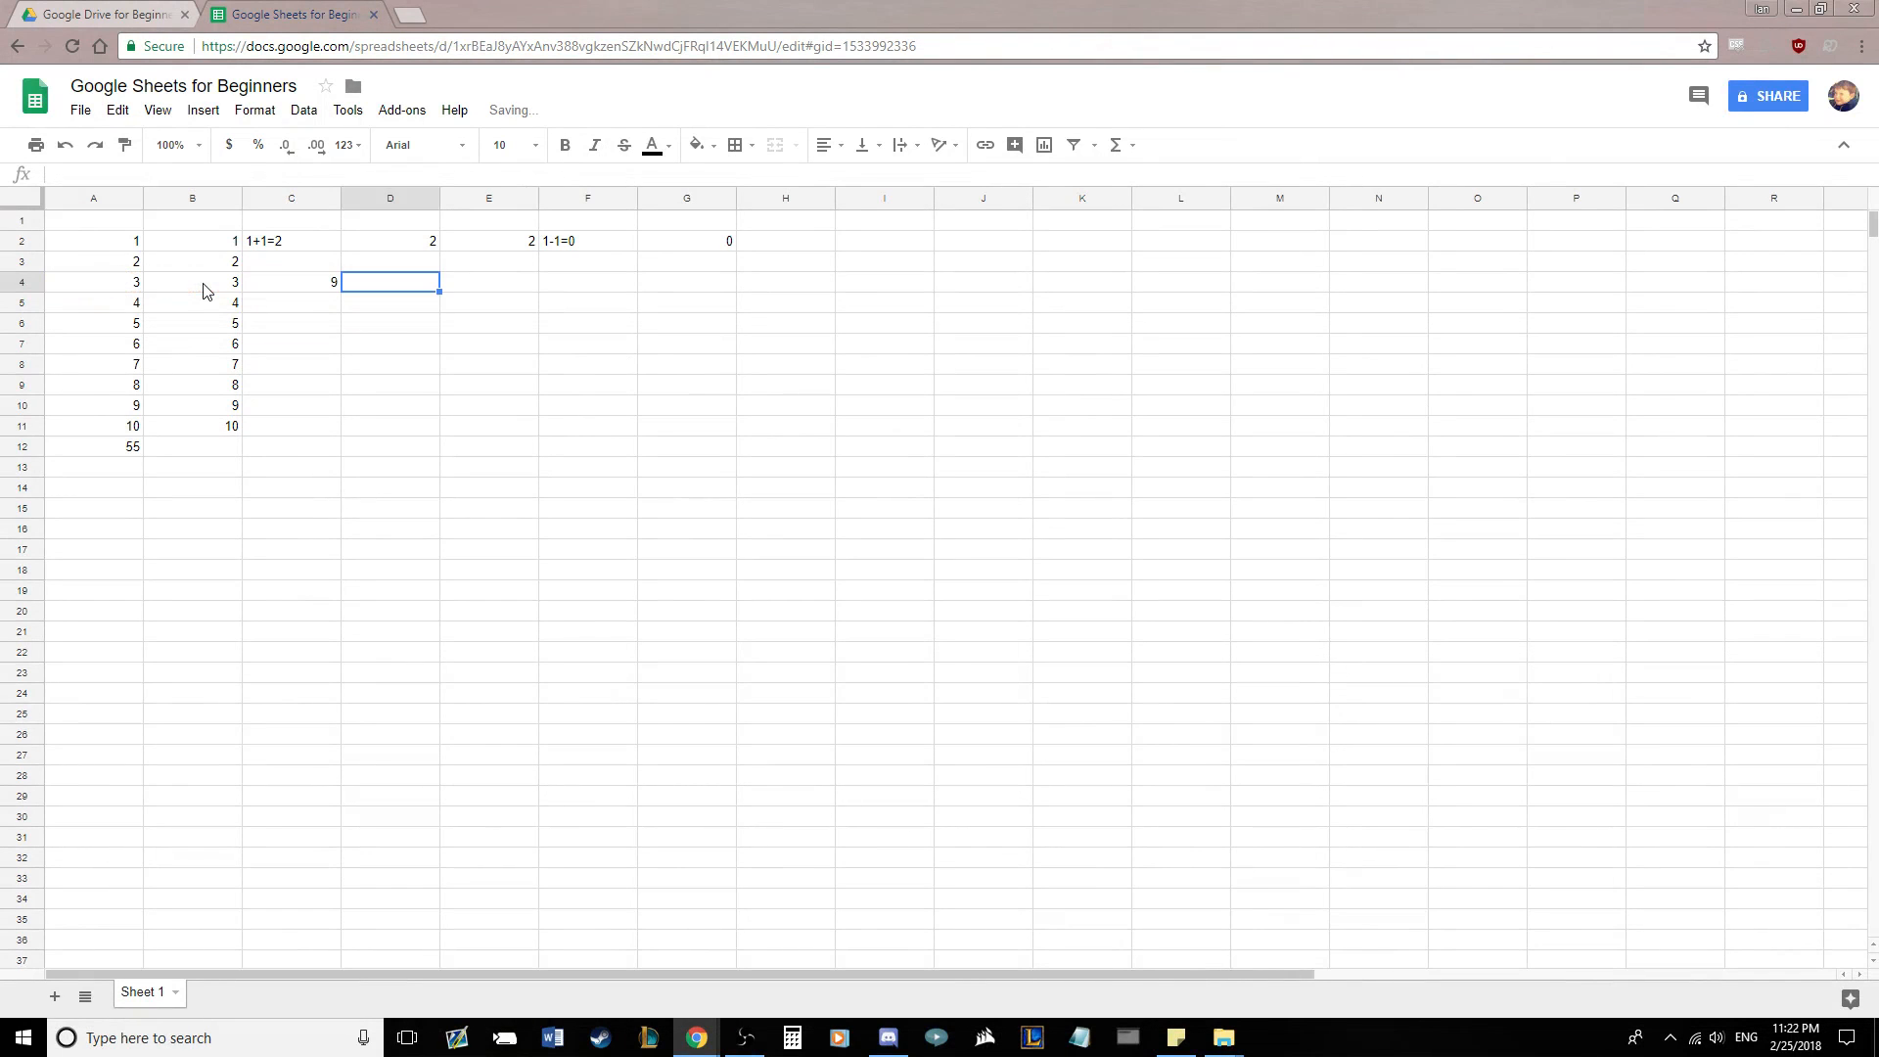
{"action": "left_click", "coordinate": [303, 285]}
{"action": "left_click", "coordinate": [208, 290]}
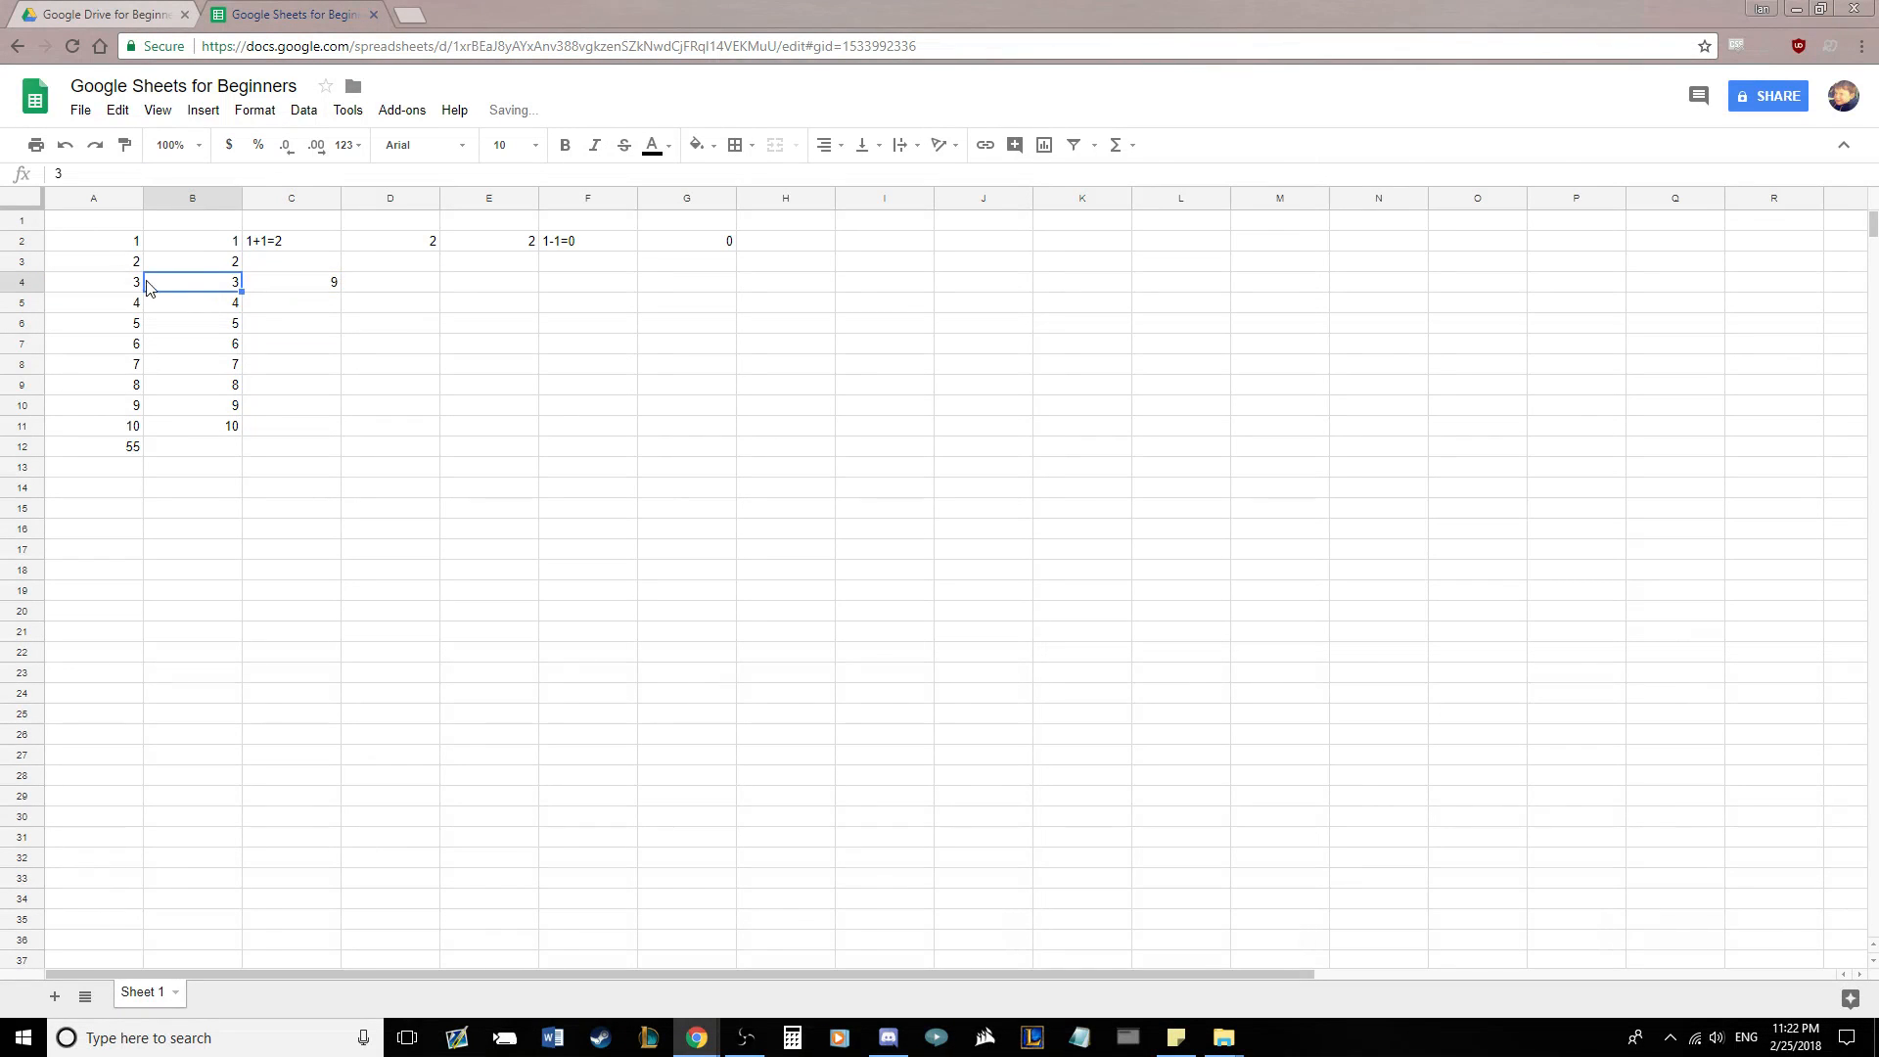
{"action": "left_click", "coordinate": [328, 294]}
- Enter the multiplication formula =A4*B4 in cell D4 and check the finished formula
{"action": "left_click", "coordinate": [411, 299]}
{"action": "type", "text": "="}
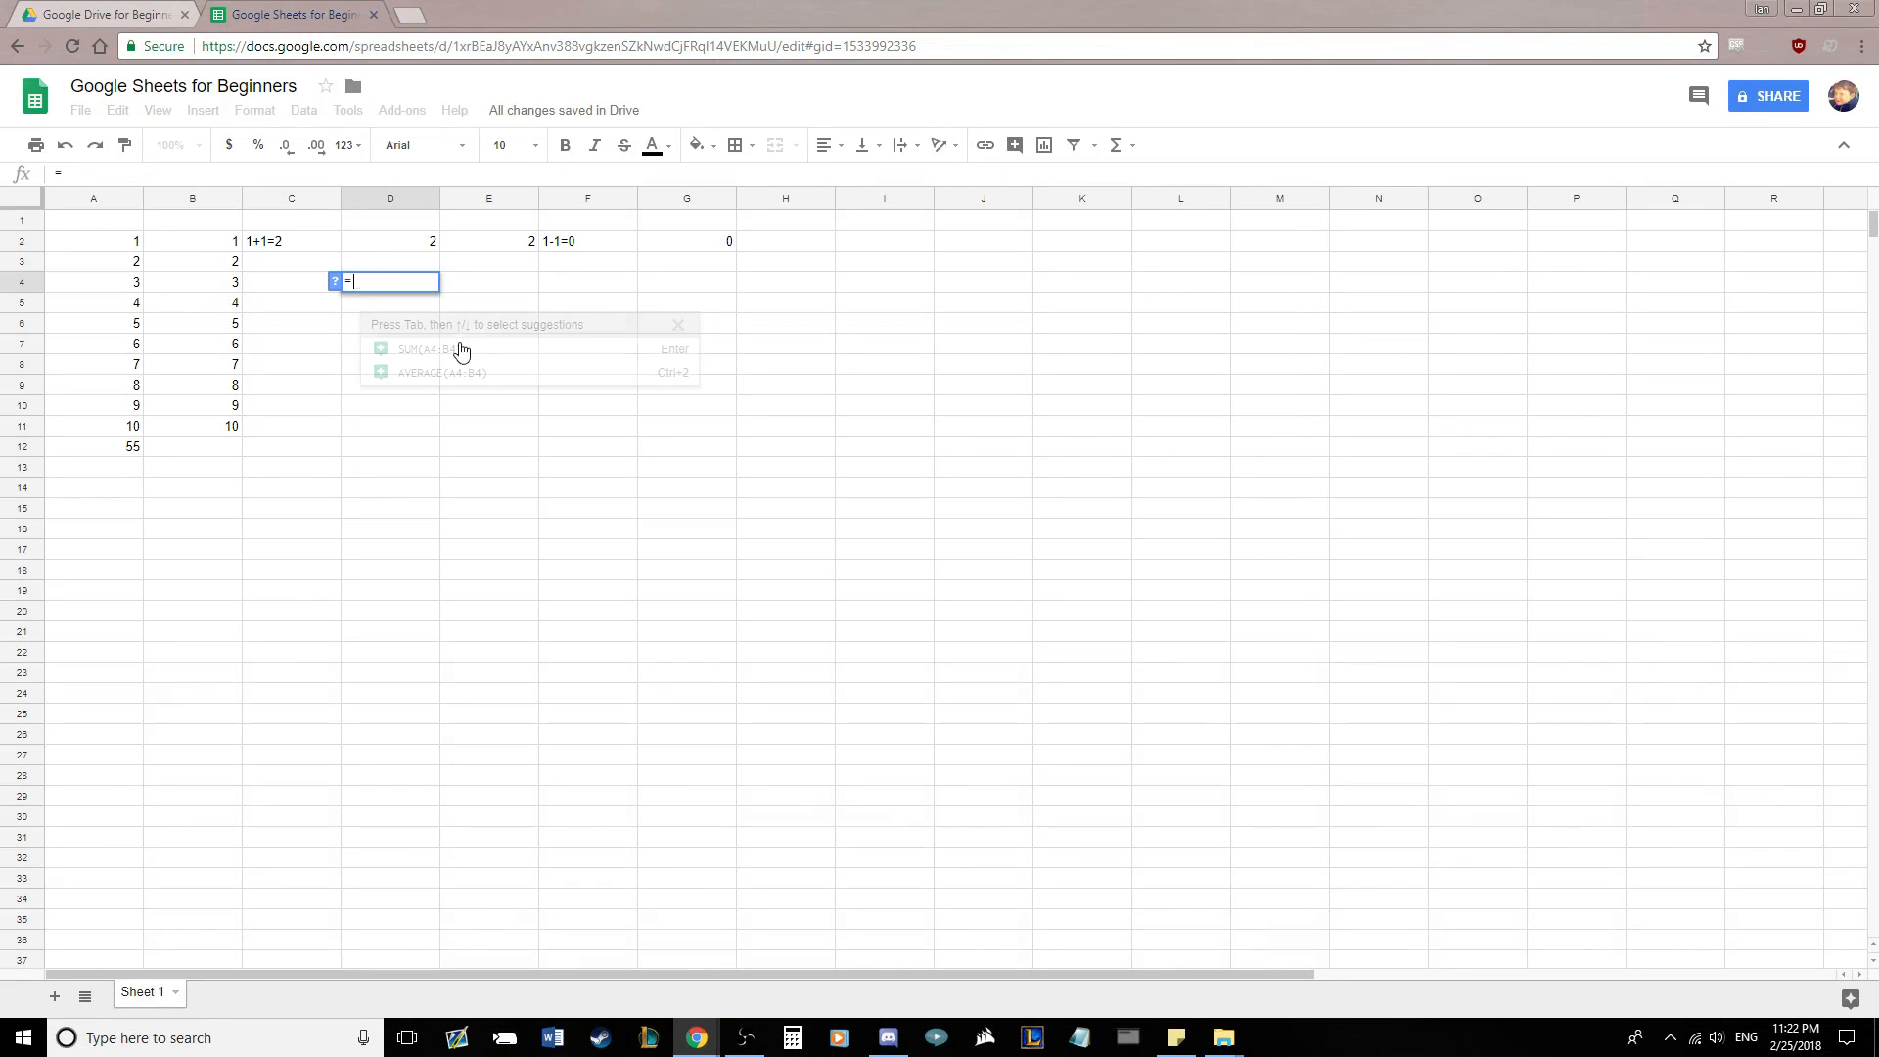
{"action": "left_click", "coordinate": [85, 284]}
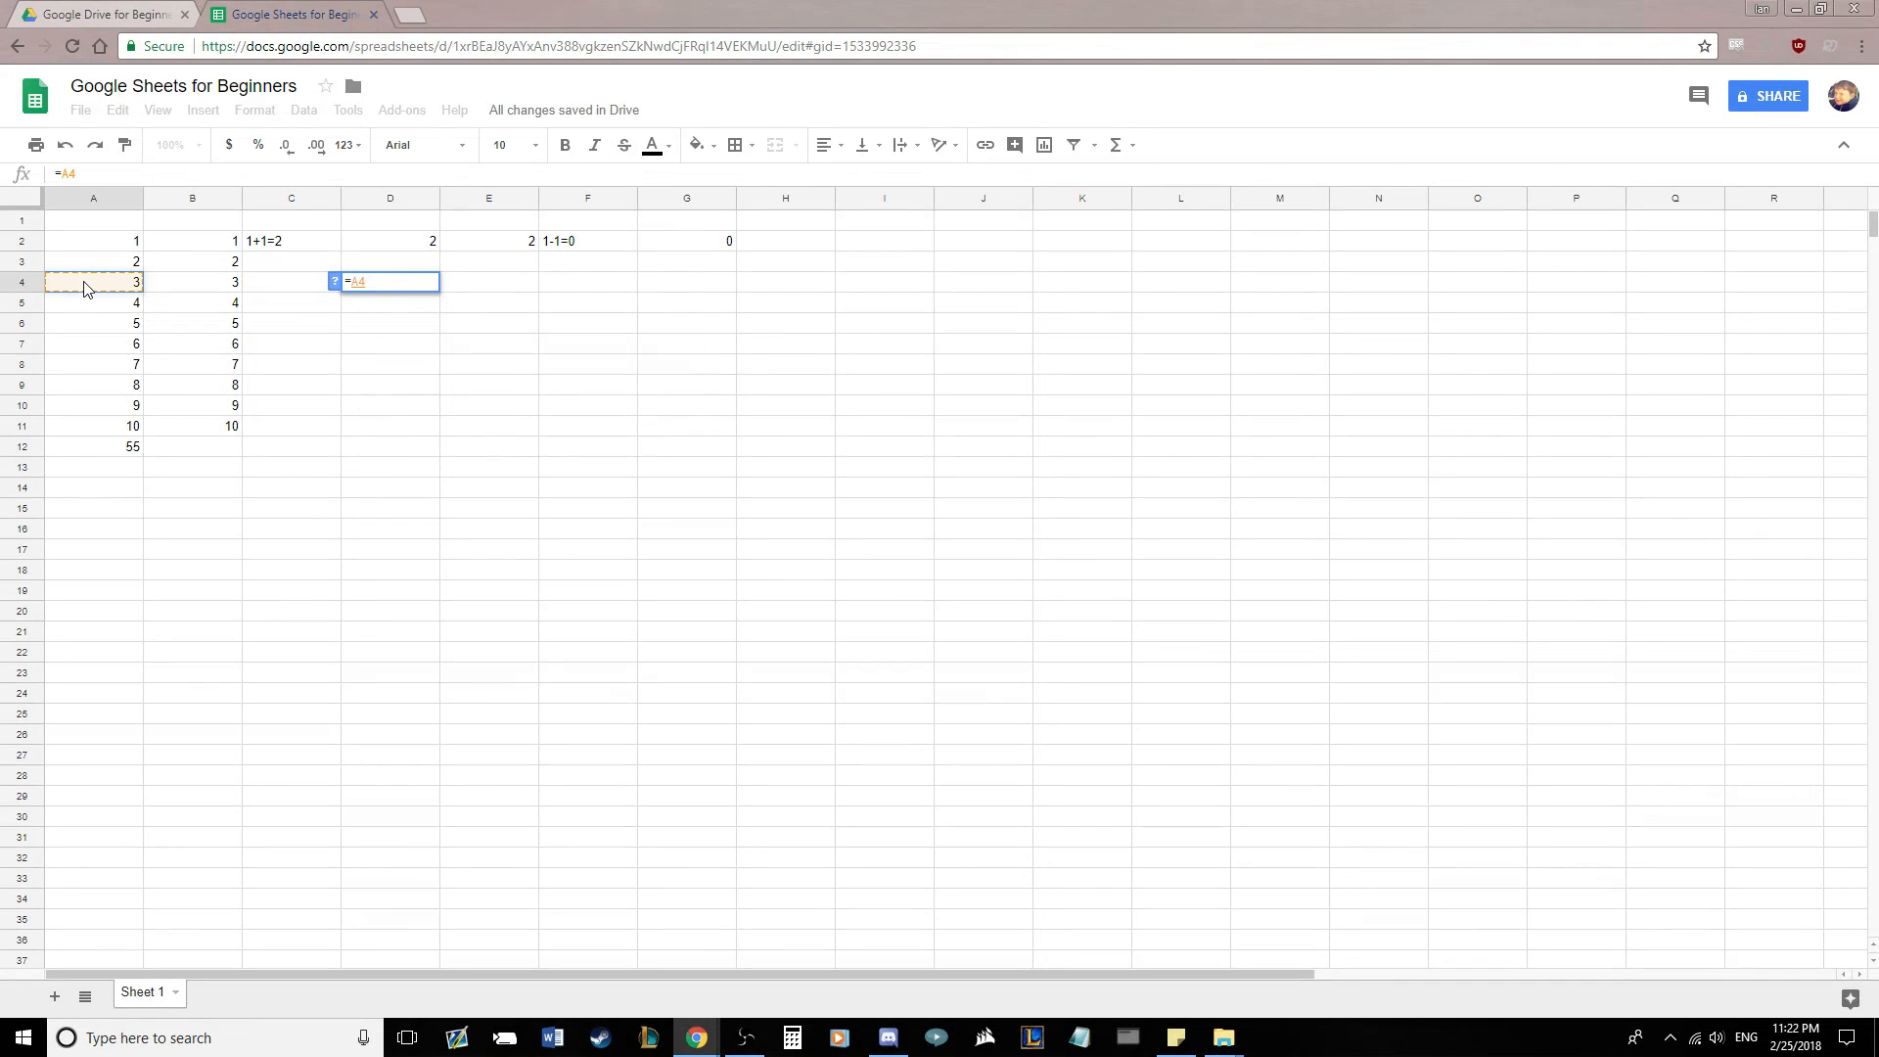
{"action": "type", "text": "x"}
{"action": "key", "text": "BackSpace"}
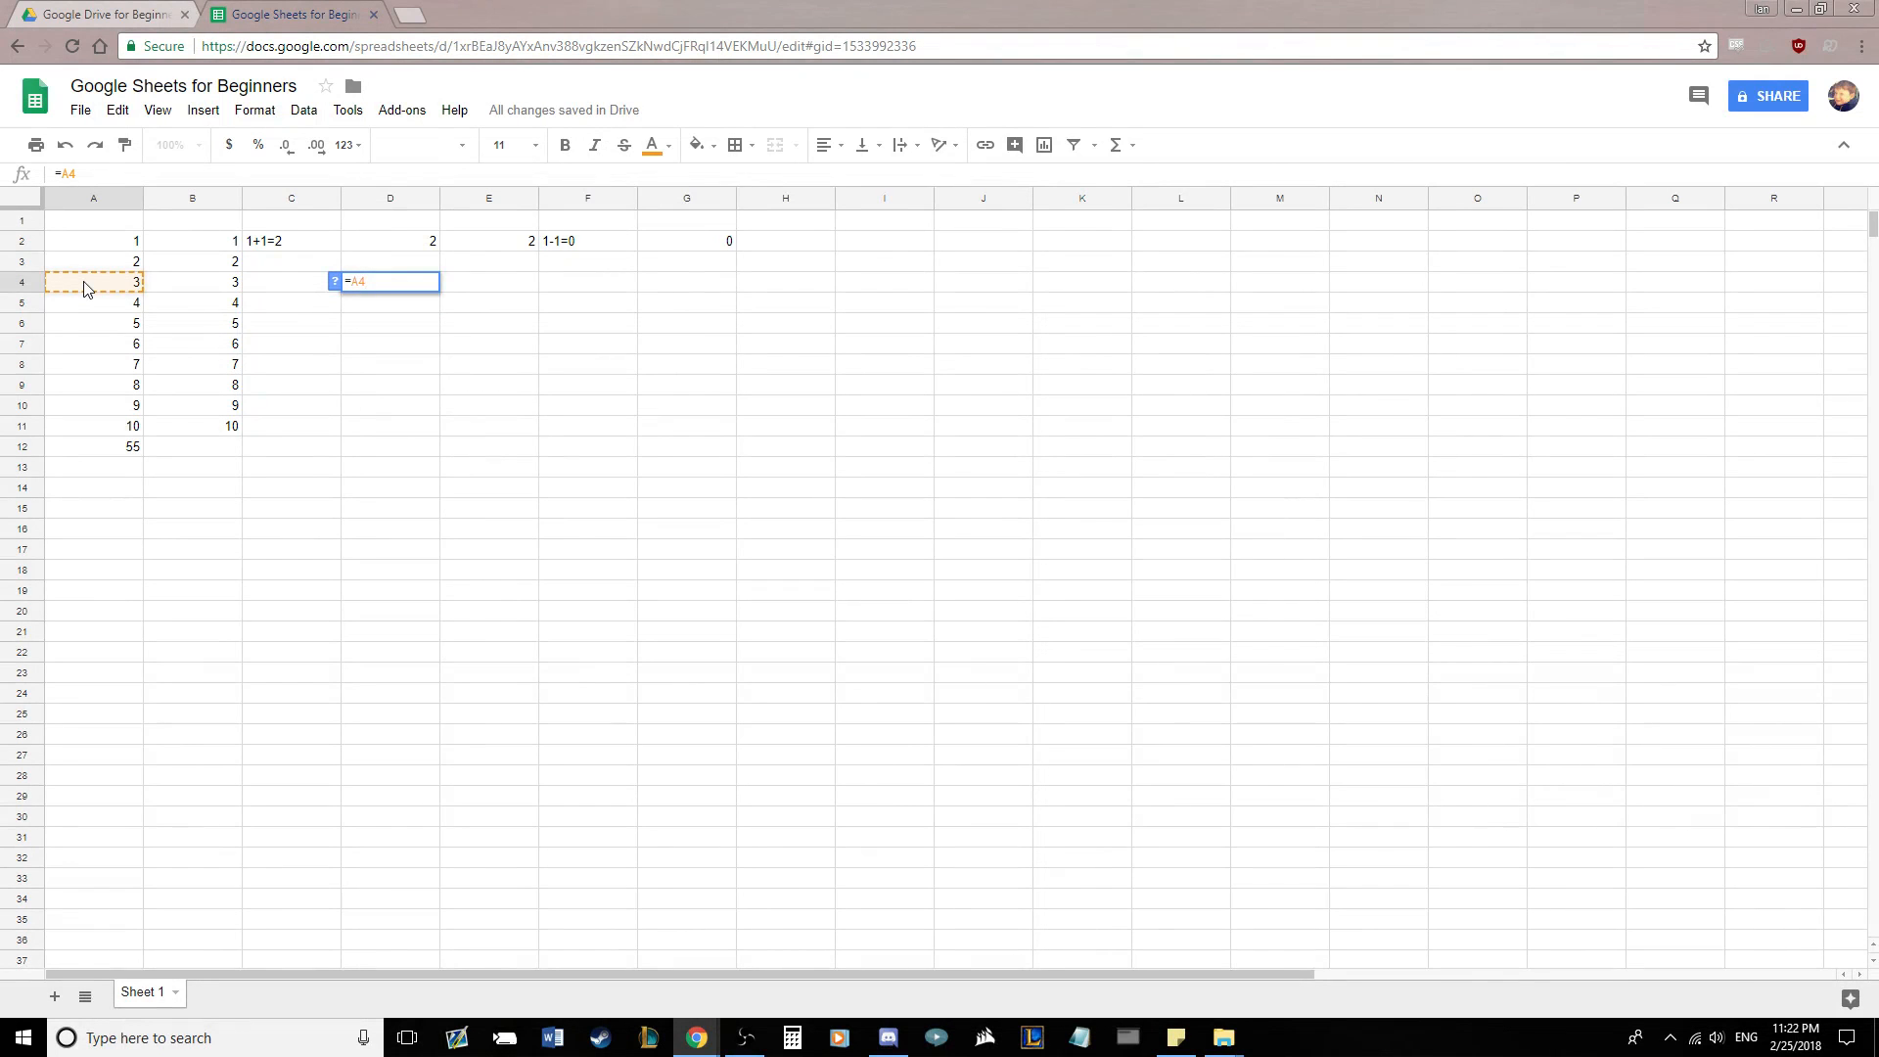
{"action": "type", "text": "*"}
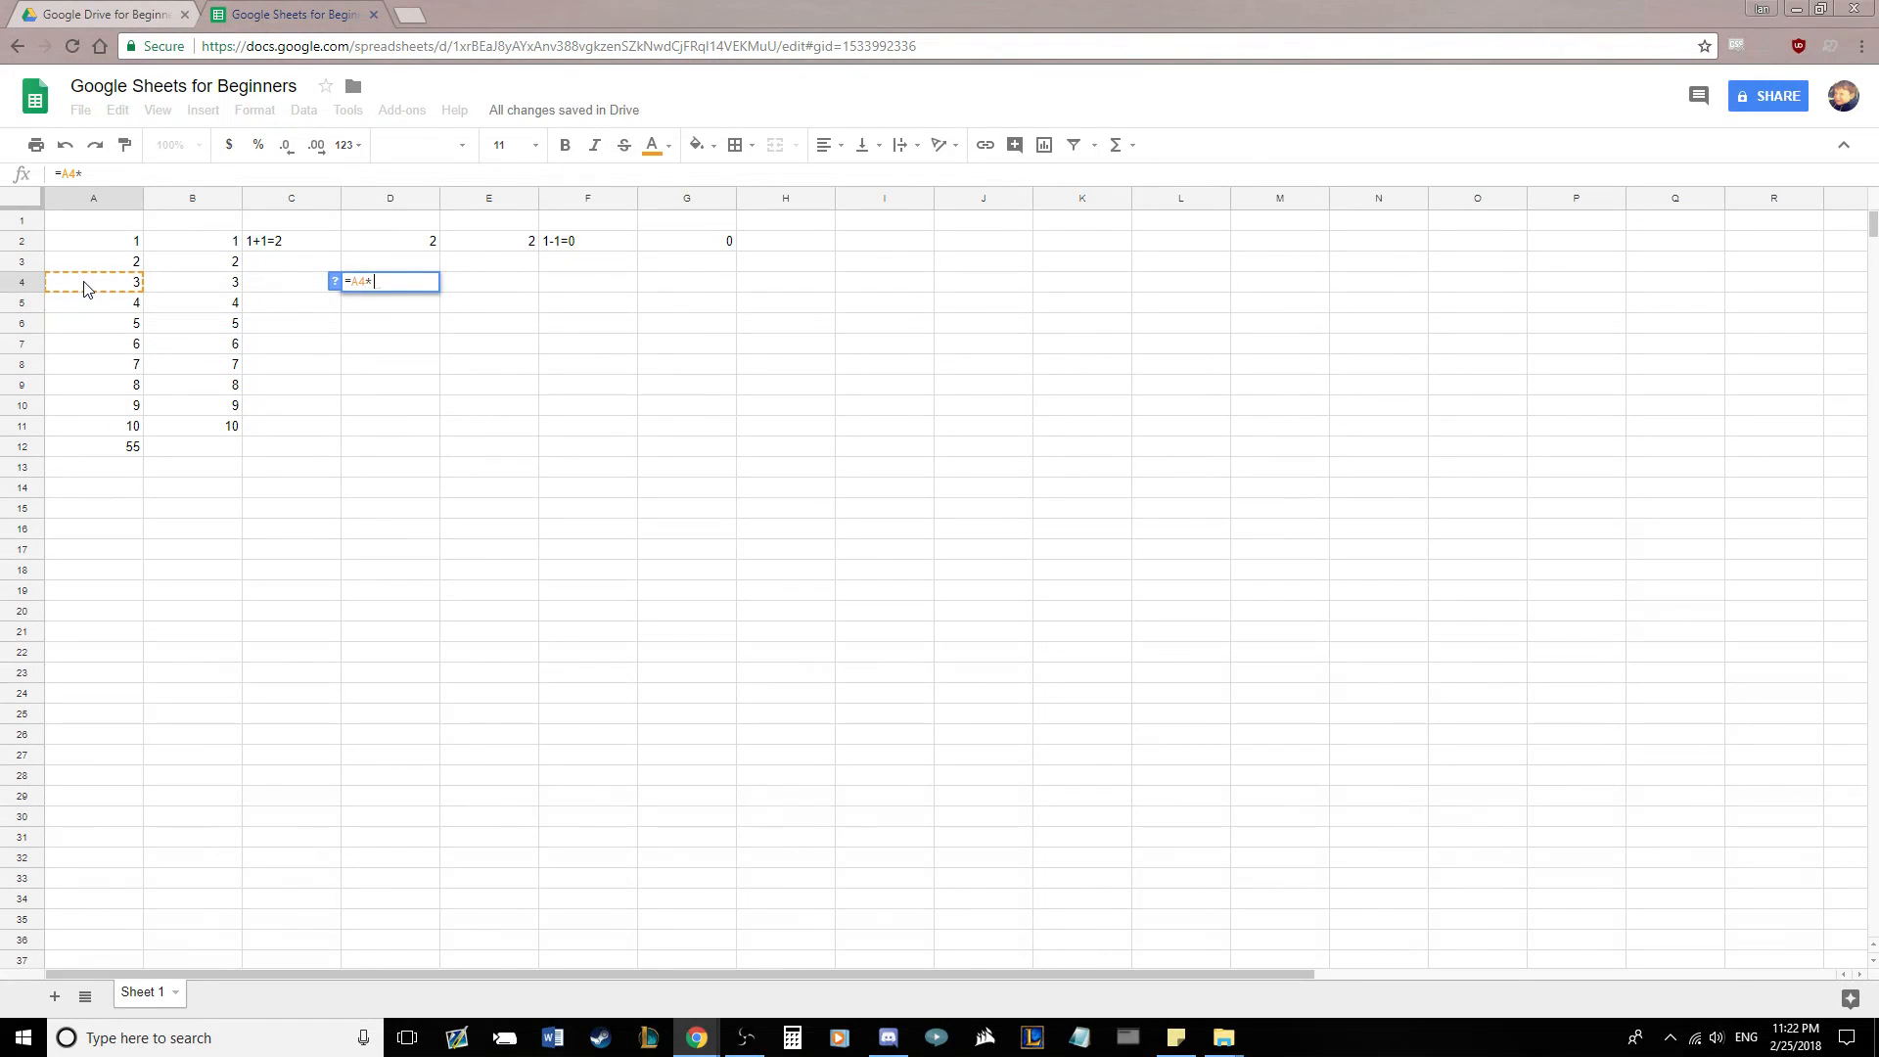
{"action": "left_click", "coordinate": [186, 289]}
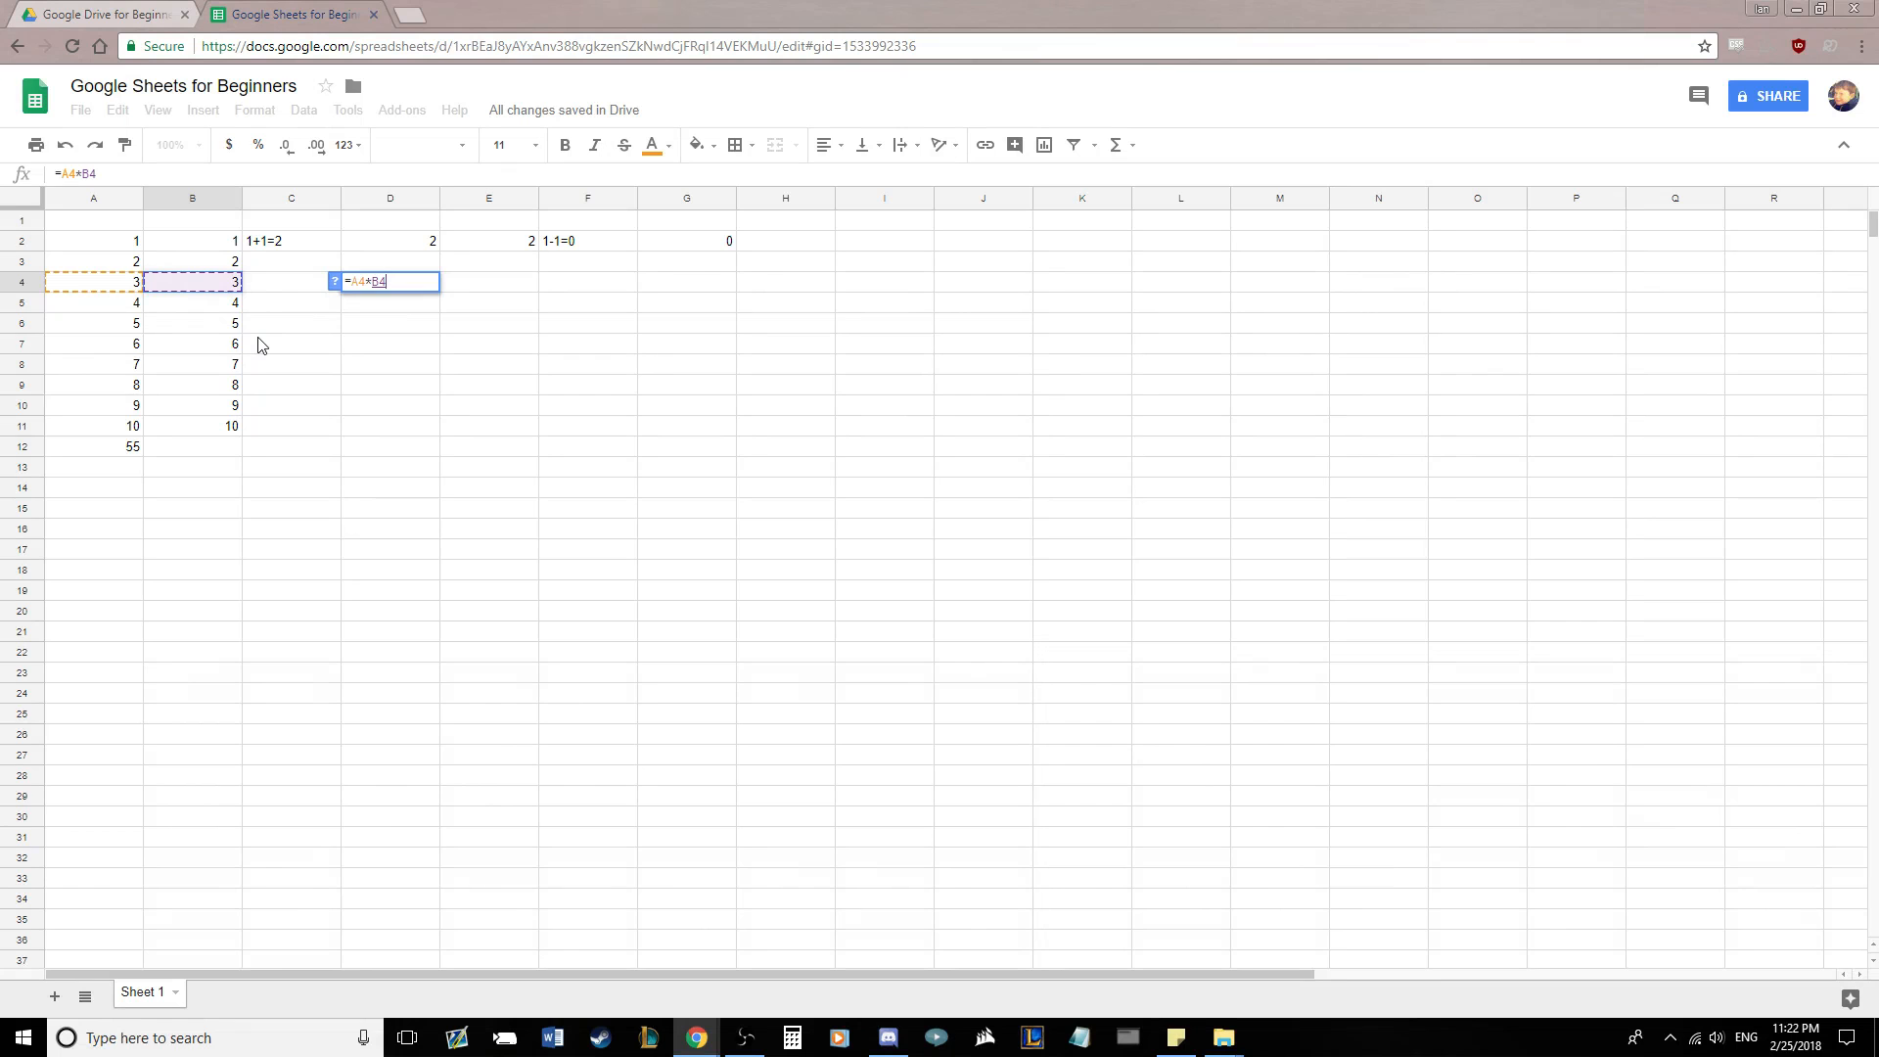
{"action": "key", "text": "Return"}
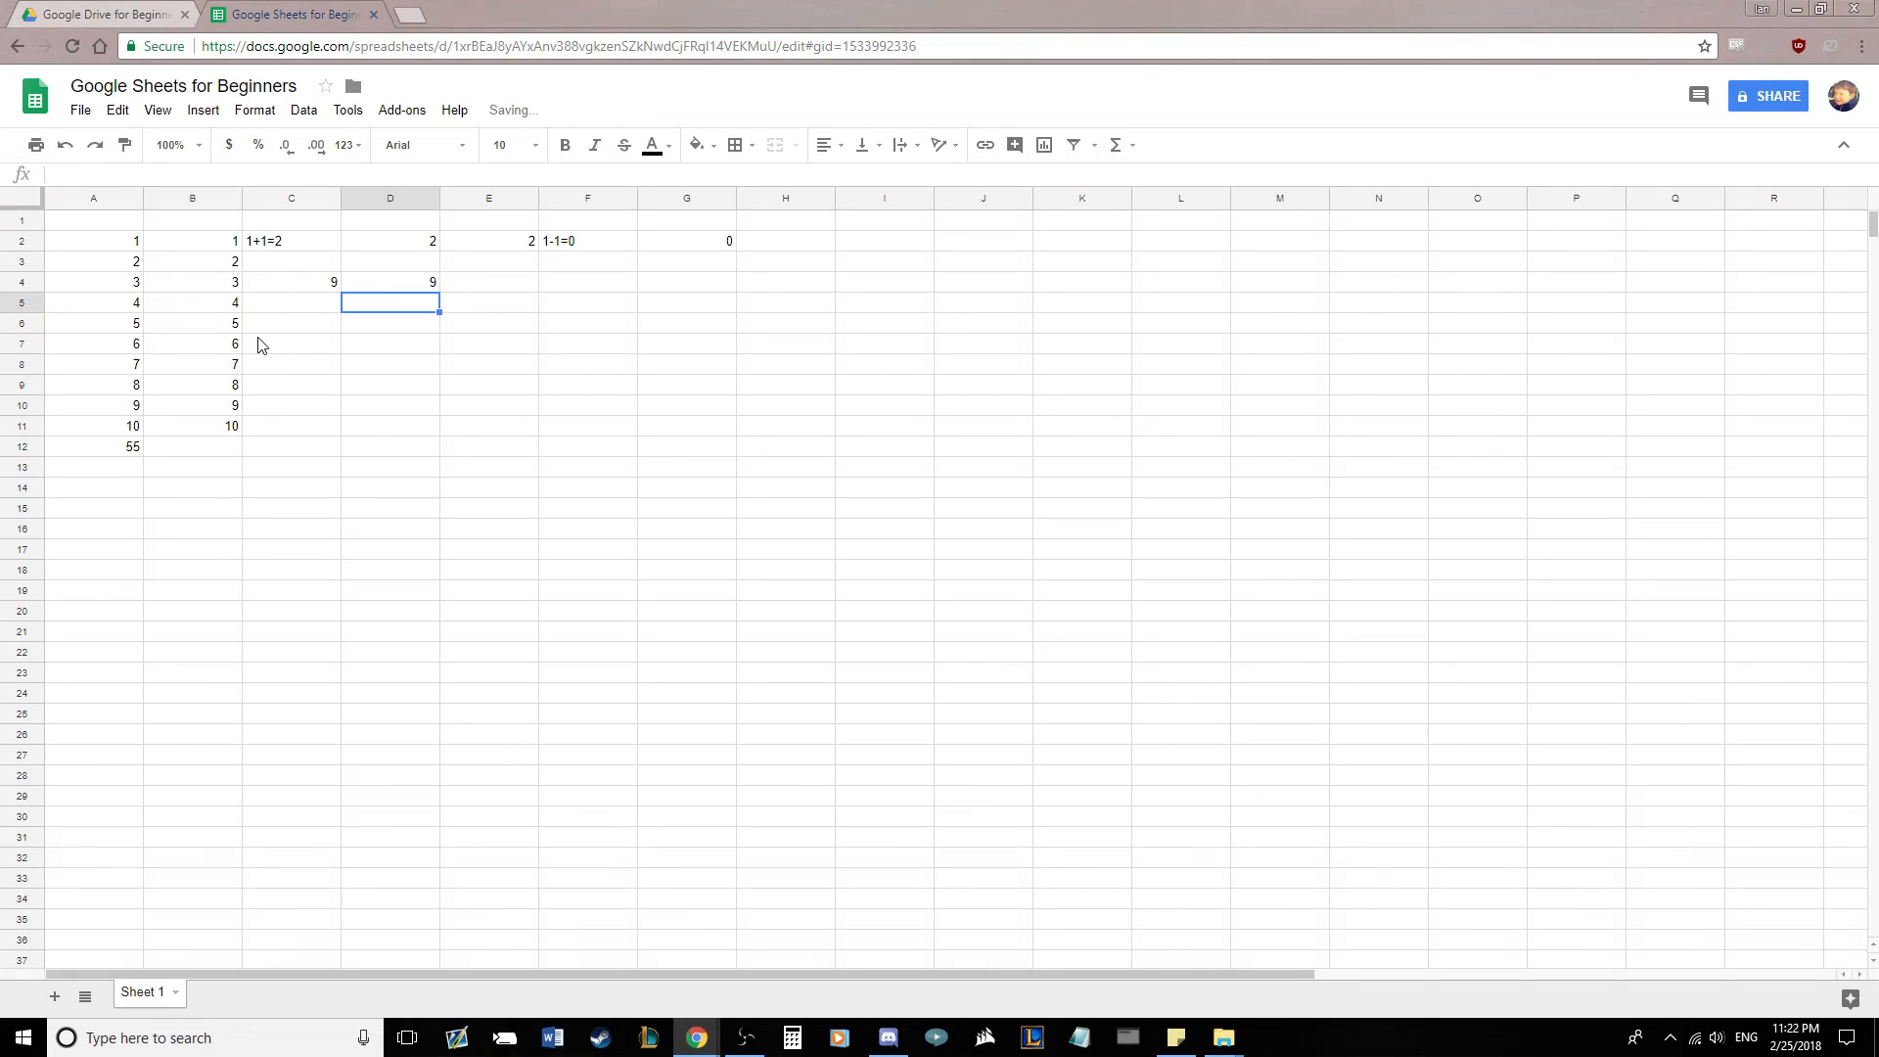
{"action": "left_click", "coordinate": [379, 278]}
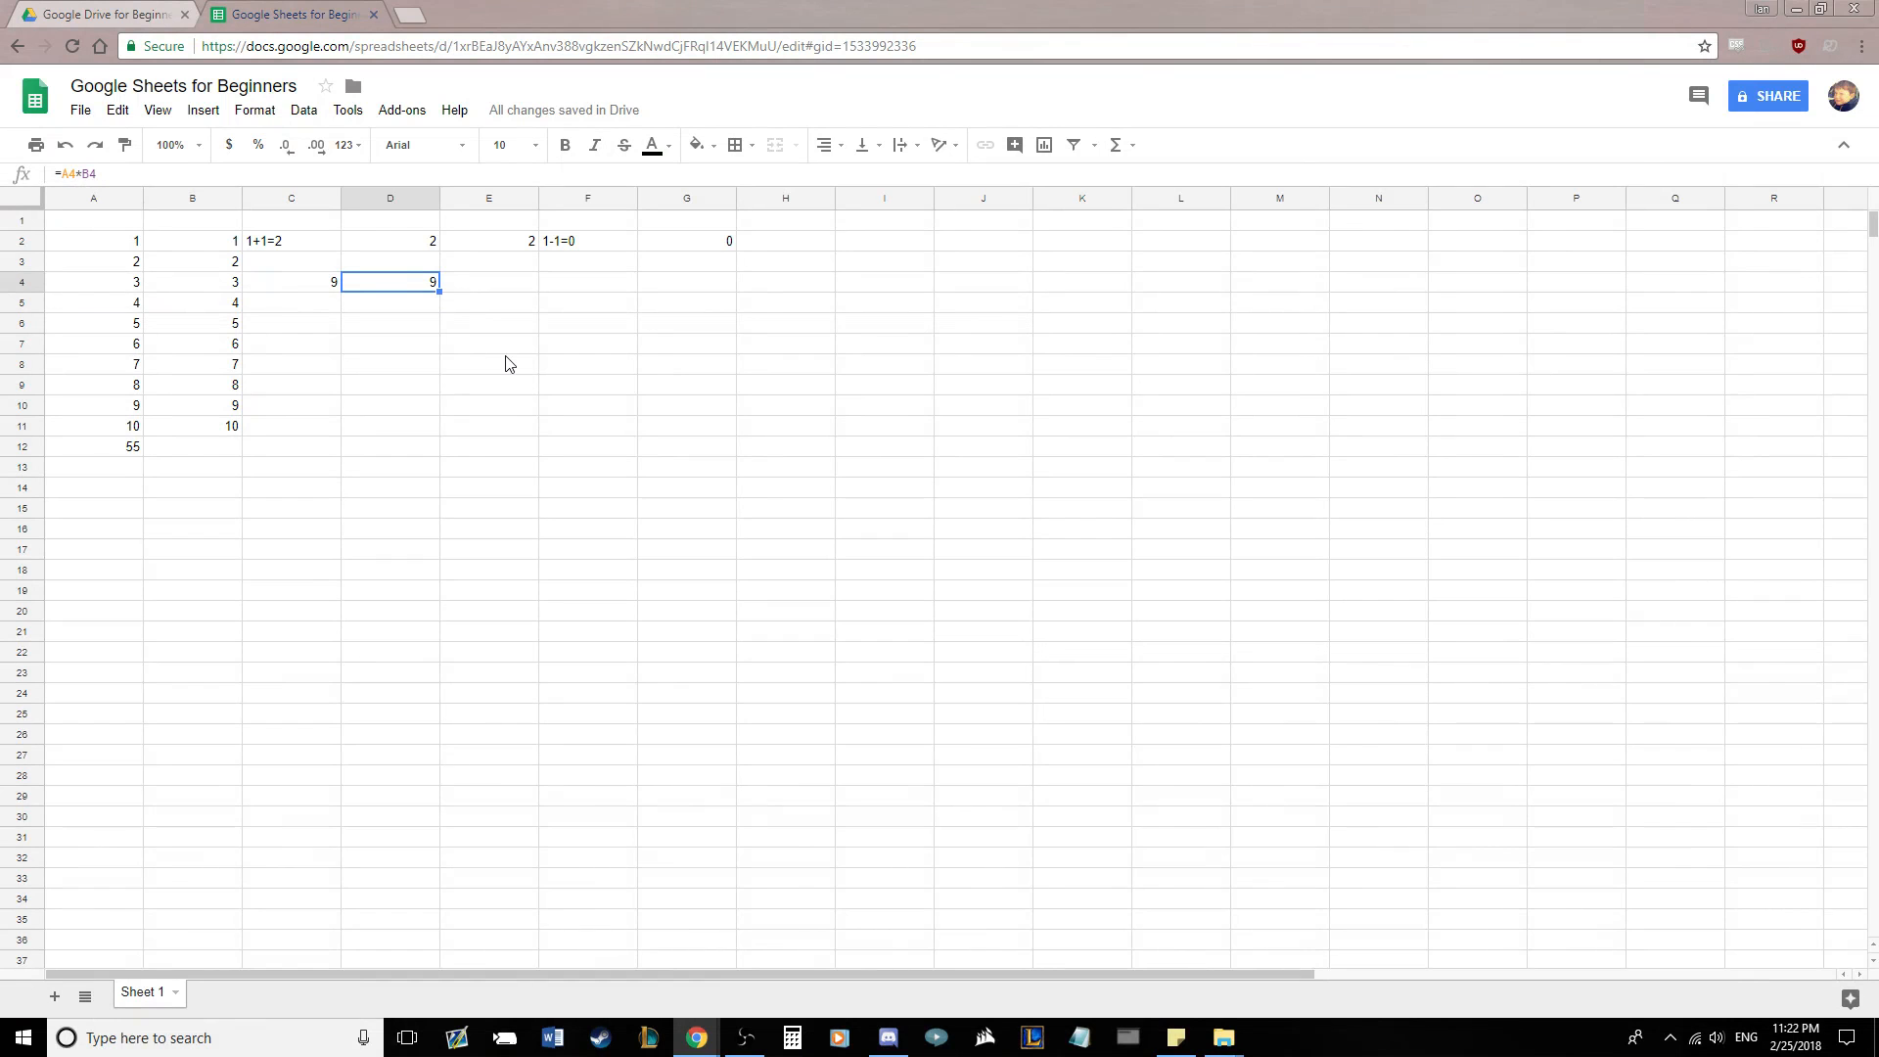
- Divide A5 by B5 by entering the formula =A5/B5 in cell C5
{"action": "left_click", "coordinate": [271, 307]}
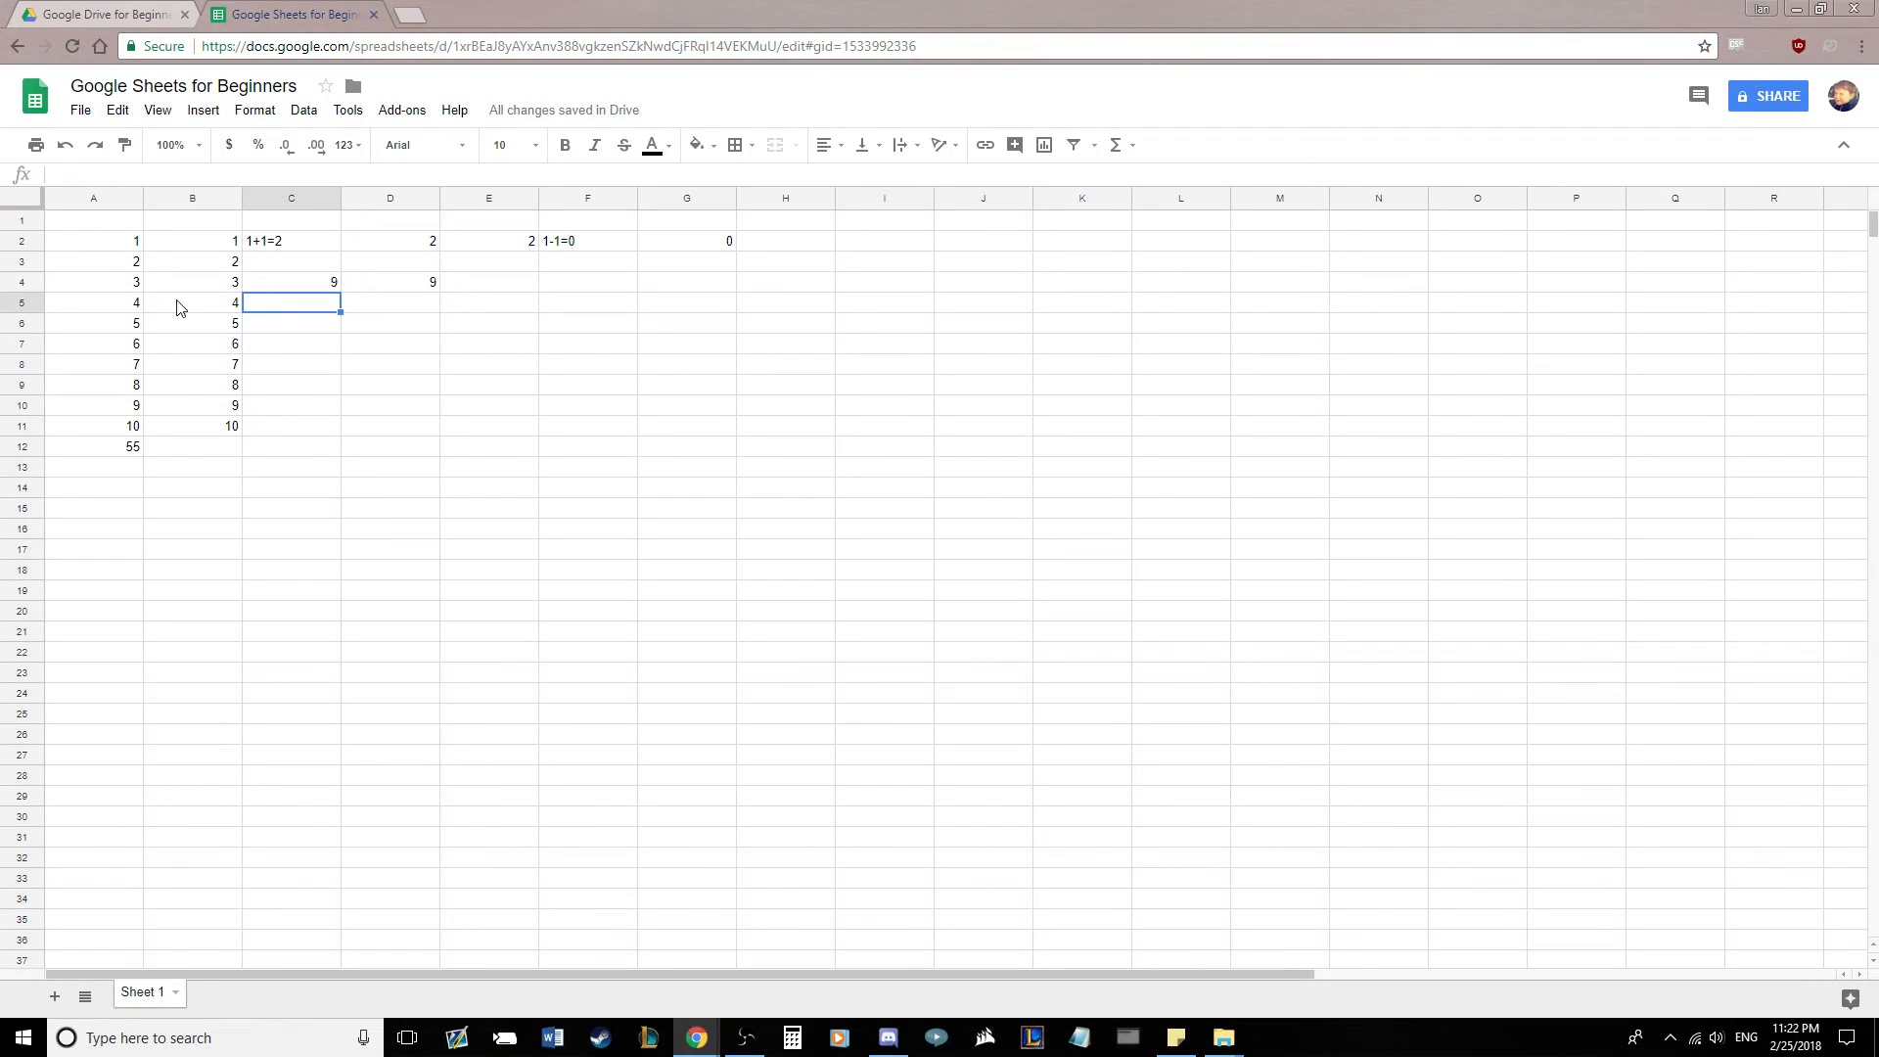
{"action": "left_click", "coordinate": [180, 305]}
{"action": "left_click", "coordinate": [125, 305]}
{"action": "left_click", "coordinate": [182, 306]}
{"action": "left_click", "coordinate": [299, 311]}
{"action": "type", "text": "="}
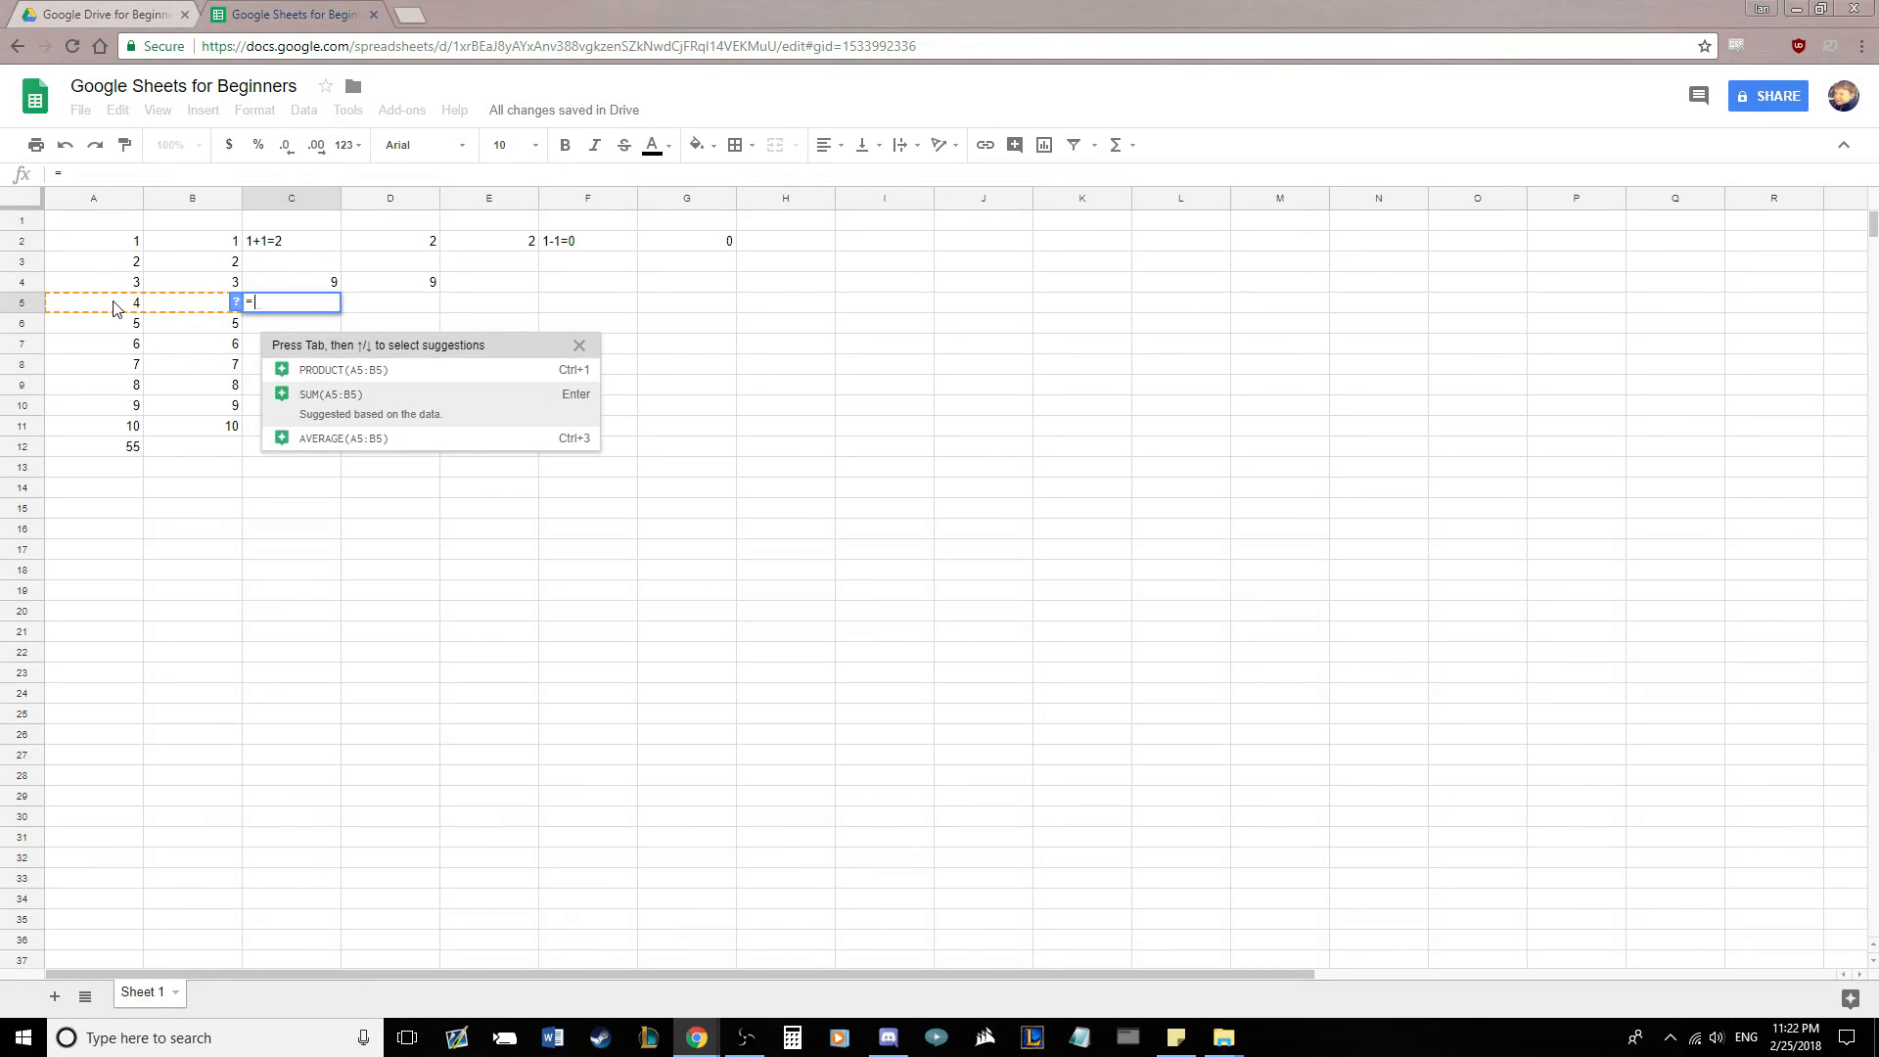
{"action": "left_click", "coordinate": [115, 308]}
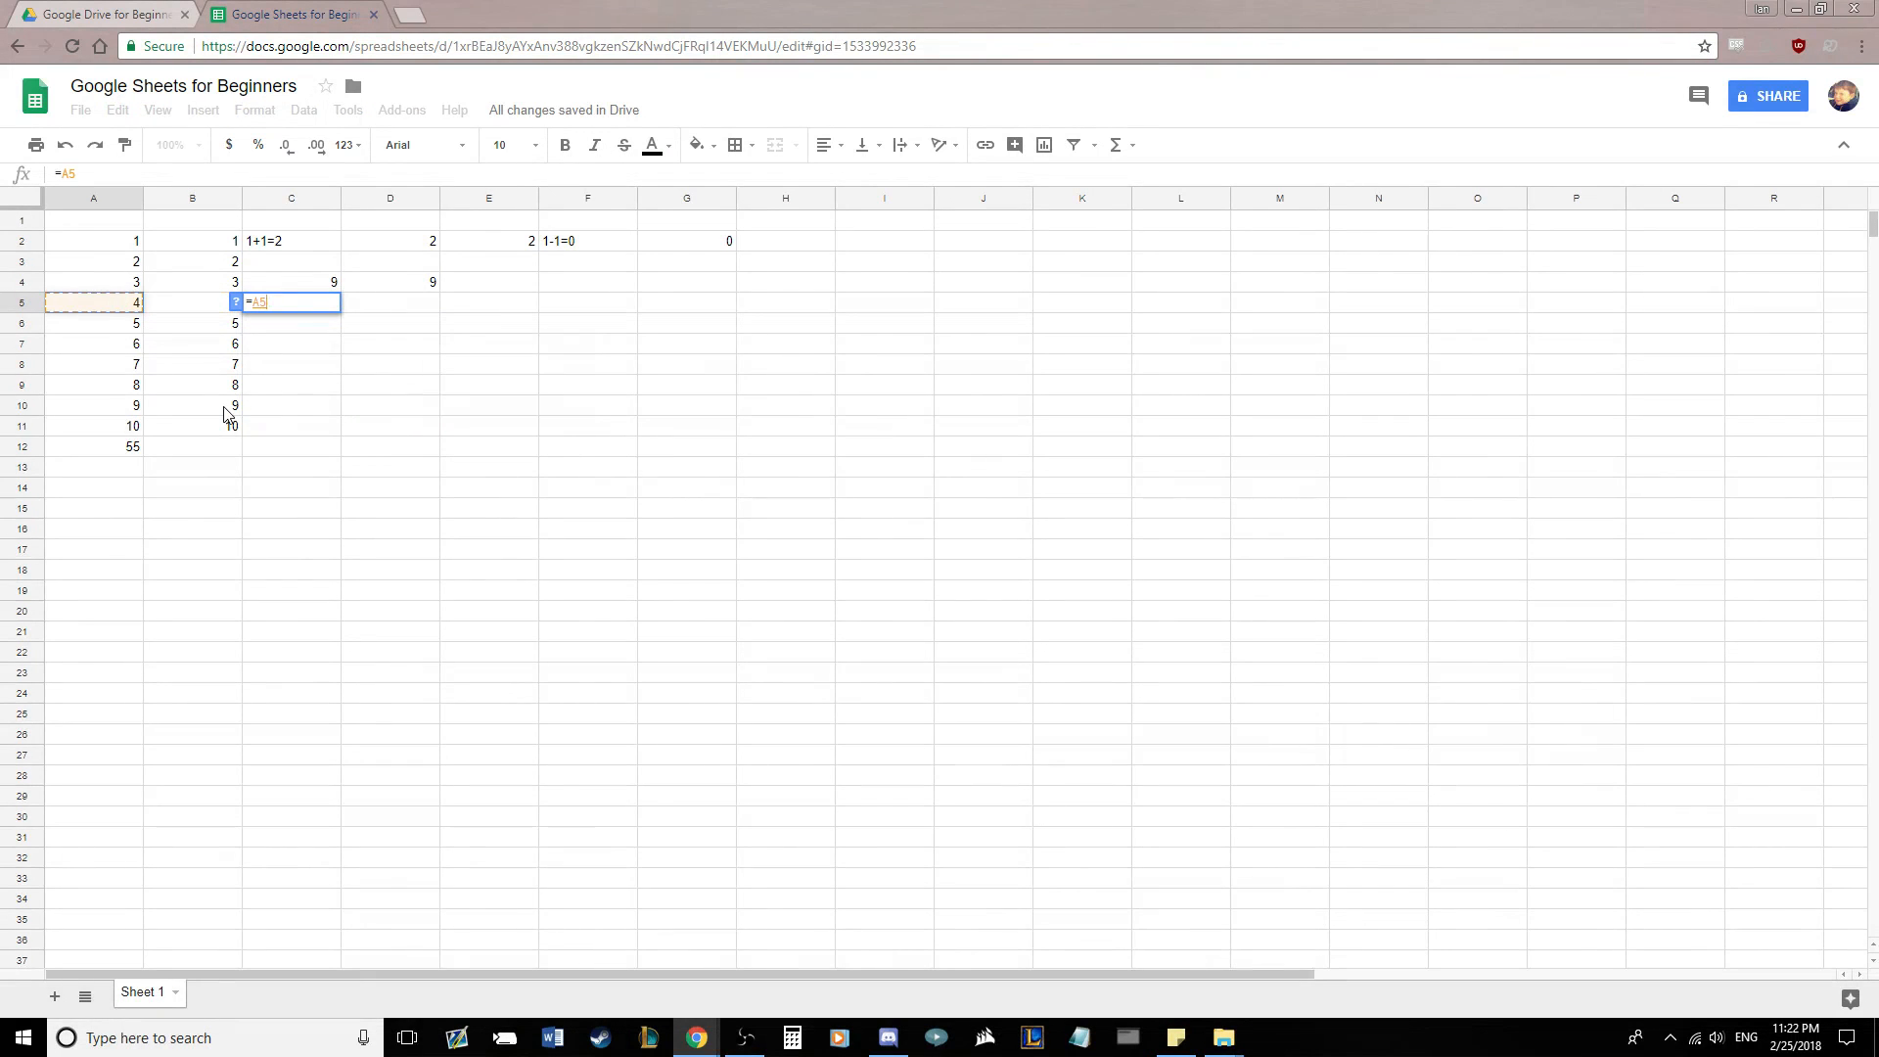
{"action": "type", "text": "/"}
{"action": "left_click", "coordinate": [194, 309]}
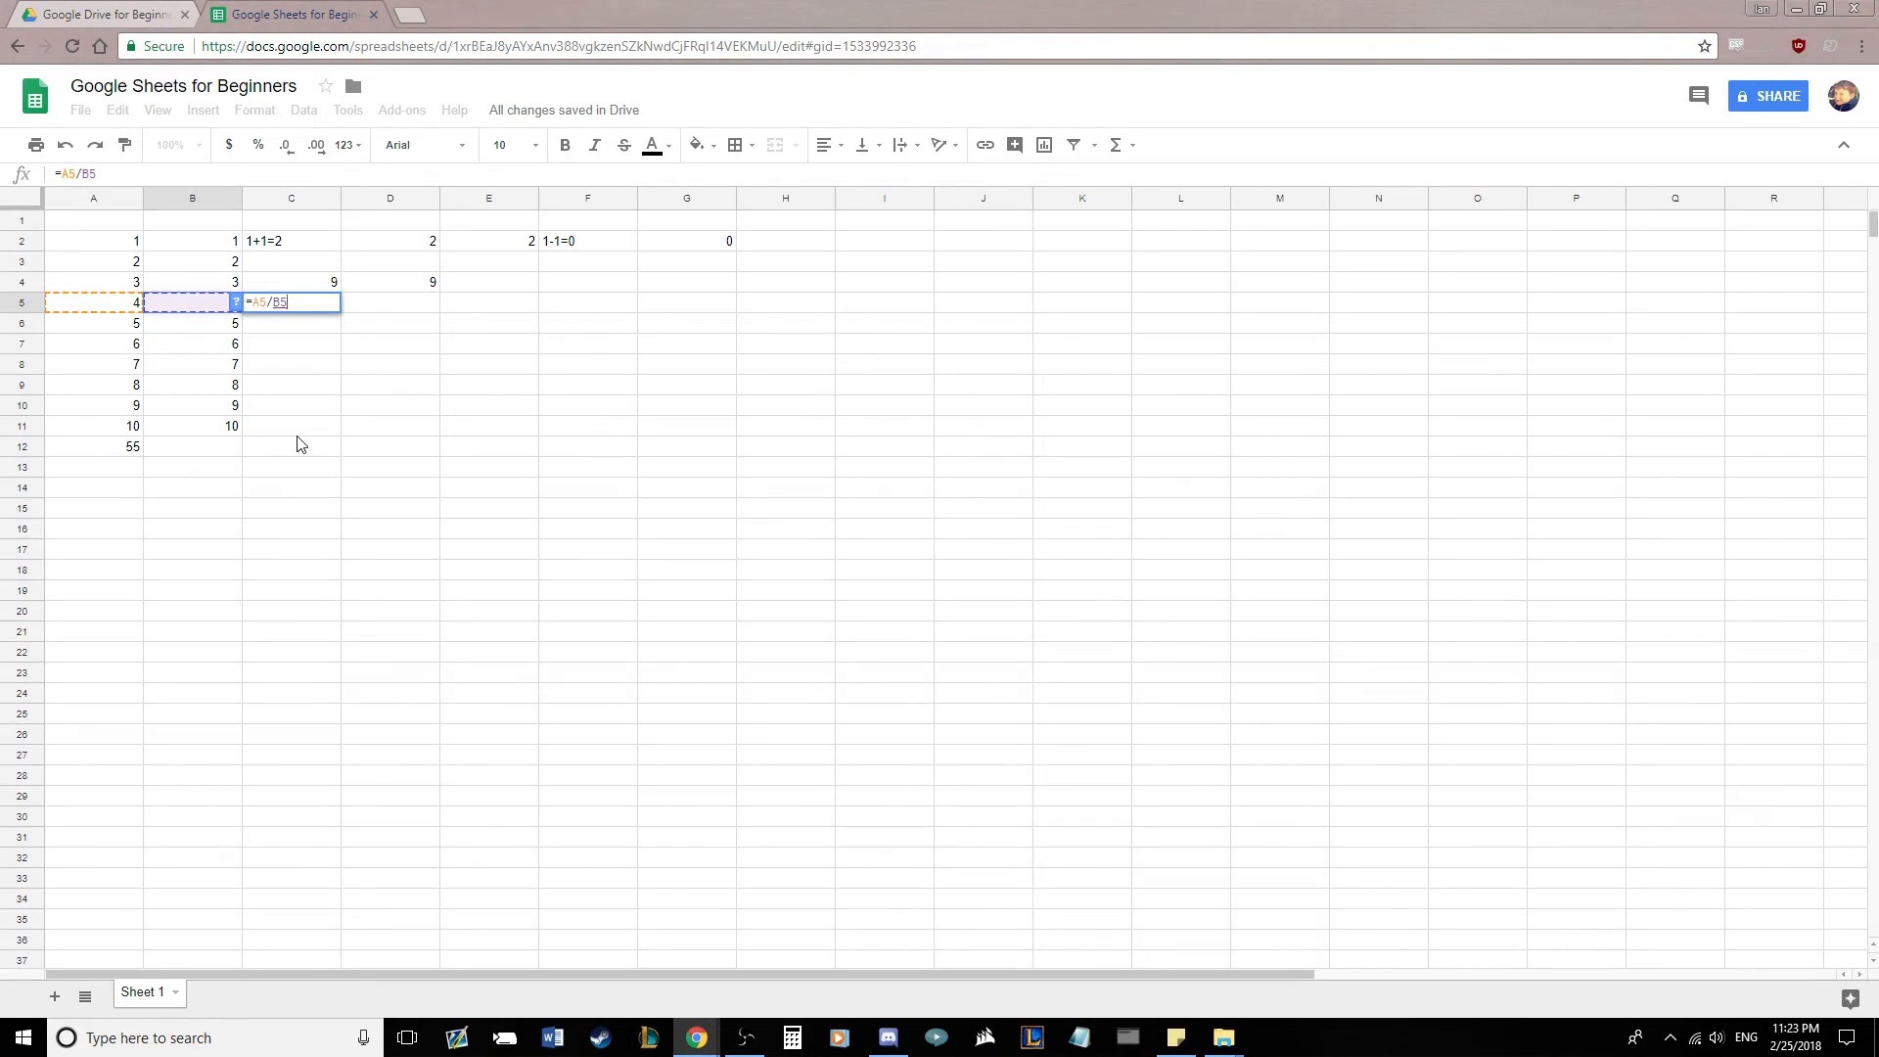
{"action": "key", "text": "Return"}
- Check the division formula in C5 against its source cells A5 and B5
{"action": "left_click", "coordinate": [299, 308]}
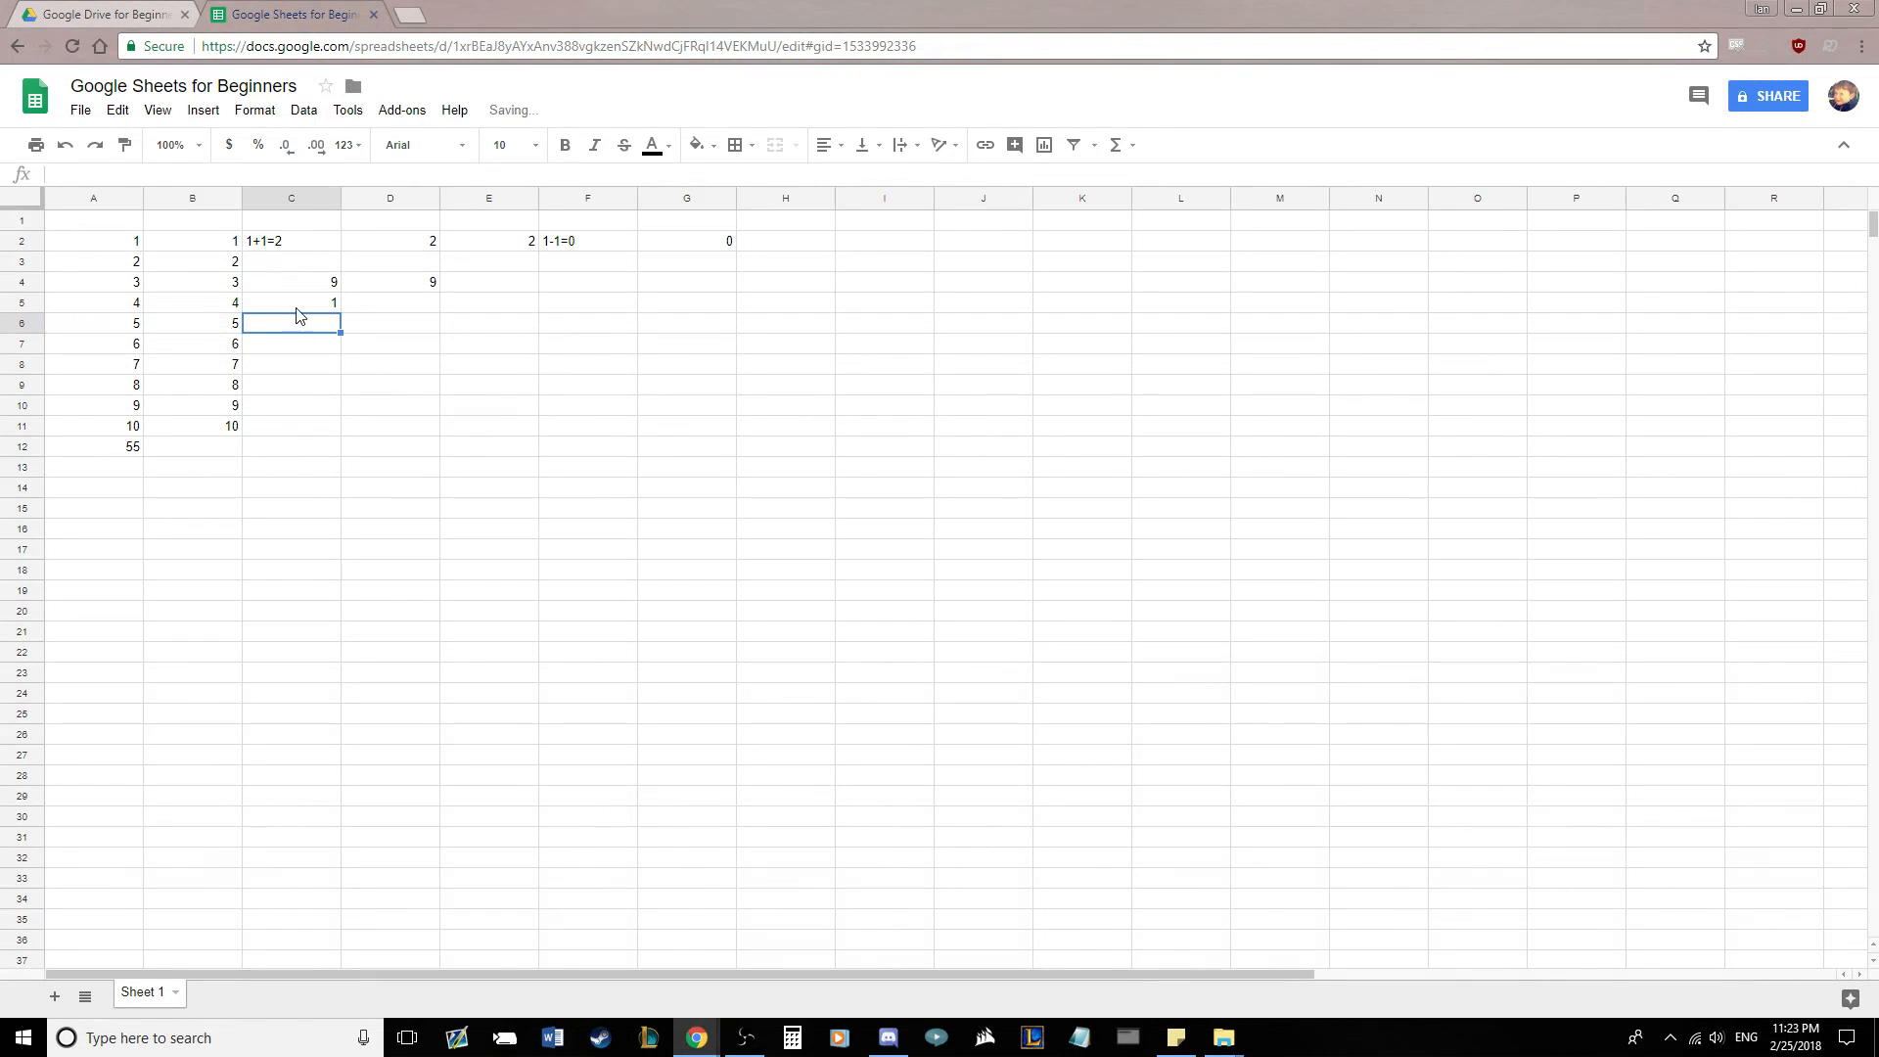
{"action": "left_click", "coordinate": [219, 310]}
{"action": "left_click", "coordinate": [100, 310]}
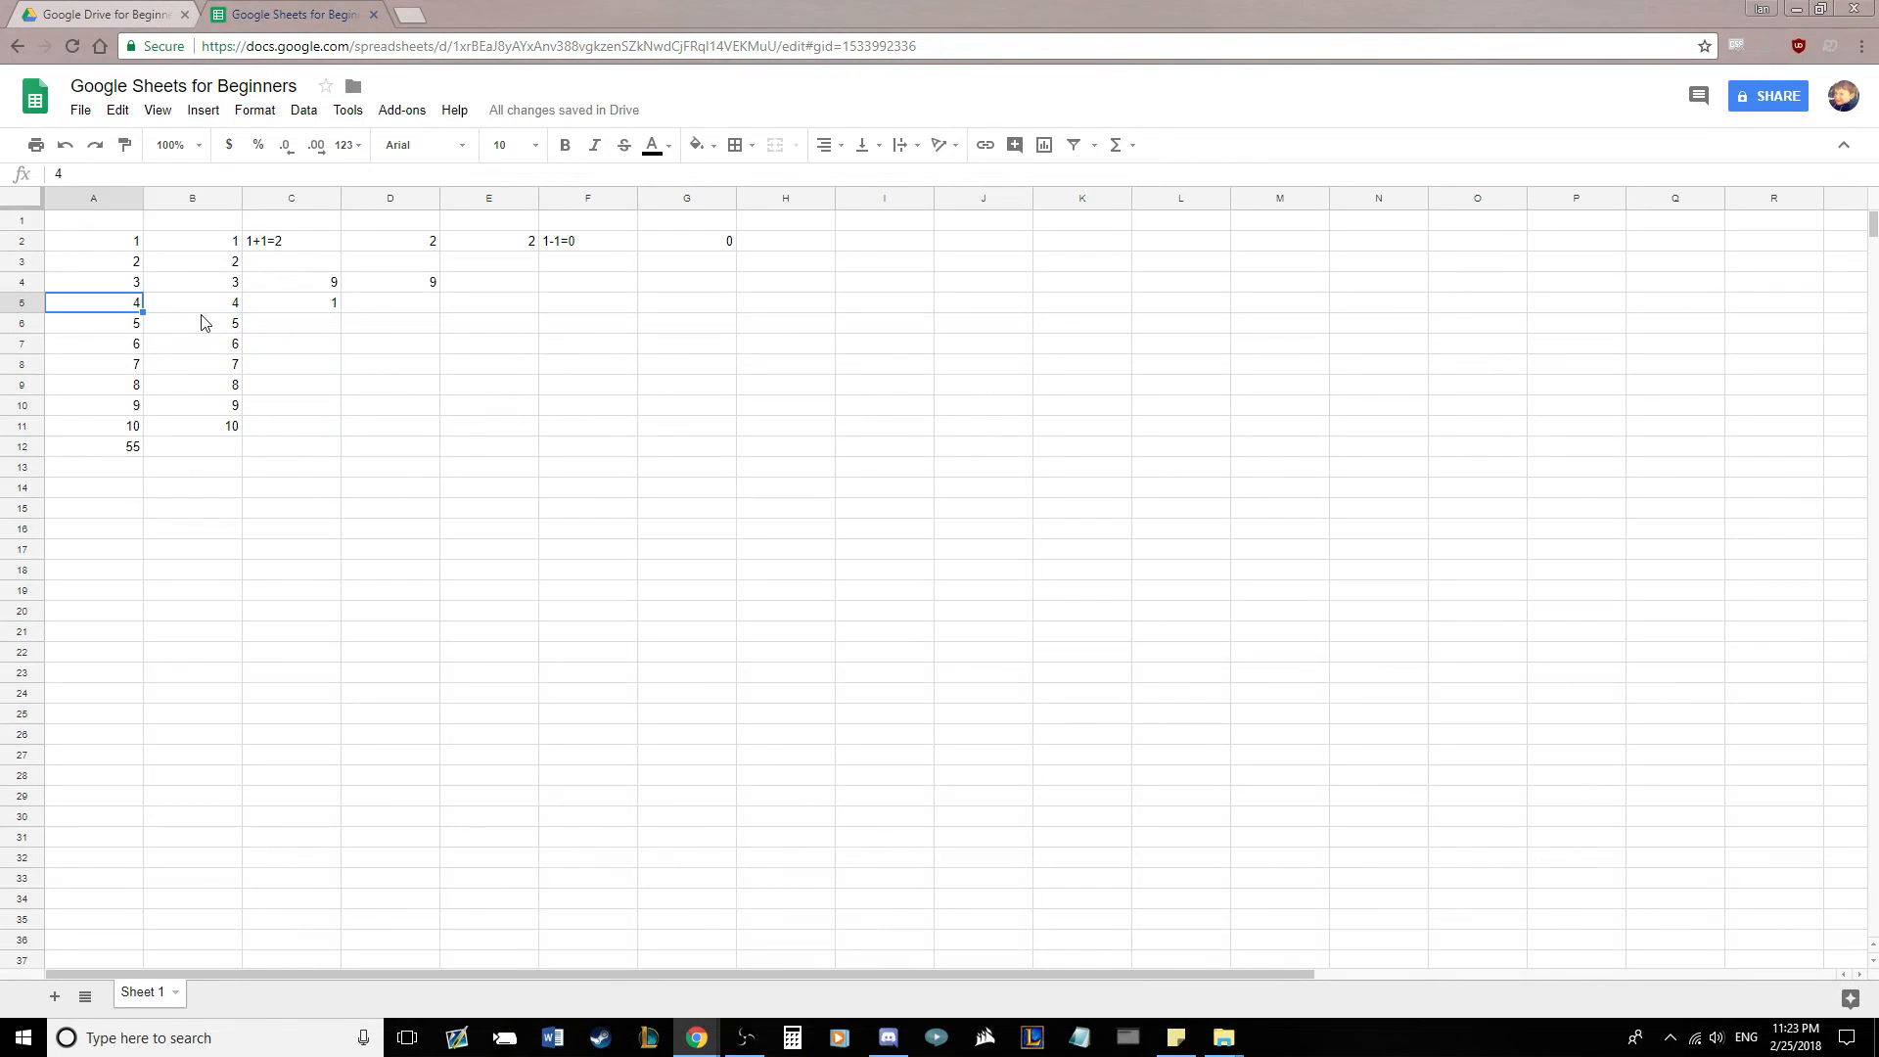
{"action": "left_click", "coordinate": [206, 323]}
{"action": "left_click", "coordinate": [311, 307]}
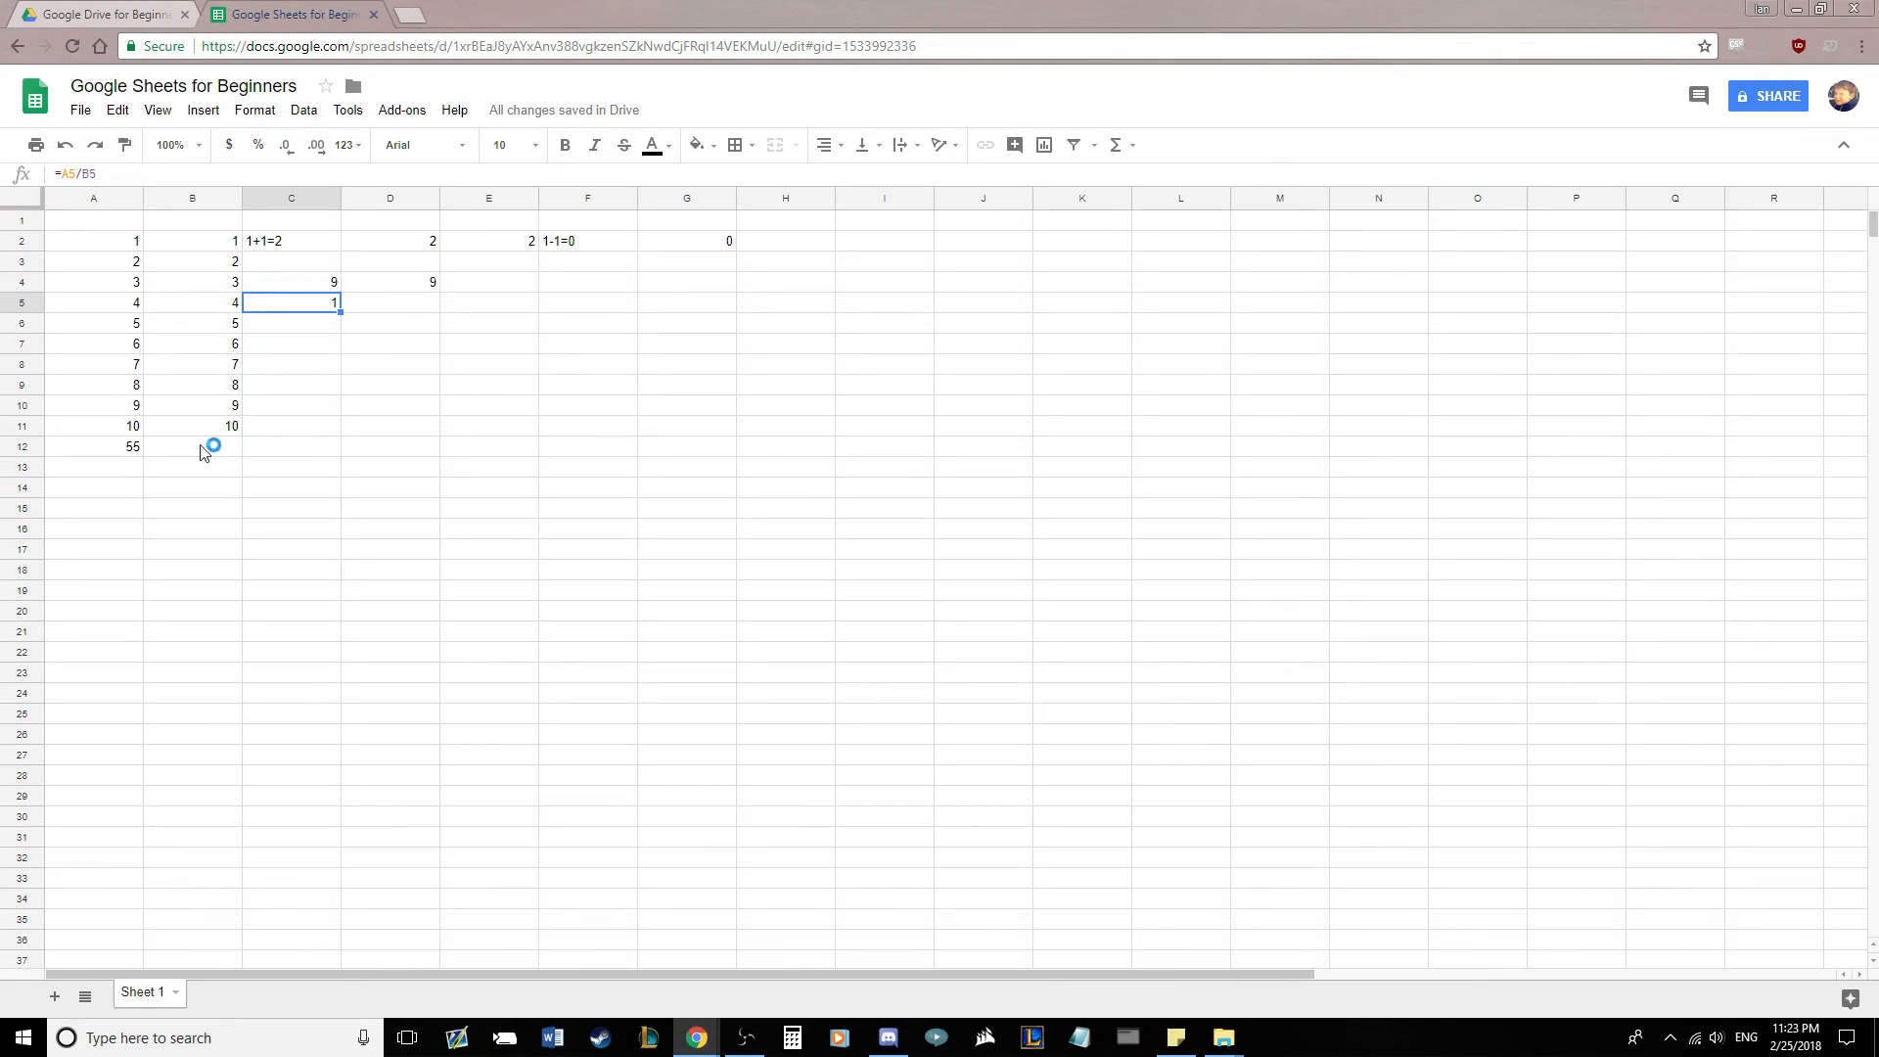
- Examine the column B values from B2 to B11 and the total formula in cell A12
{"action": "left_click", "coordinate": [231, 450]}
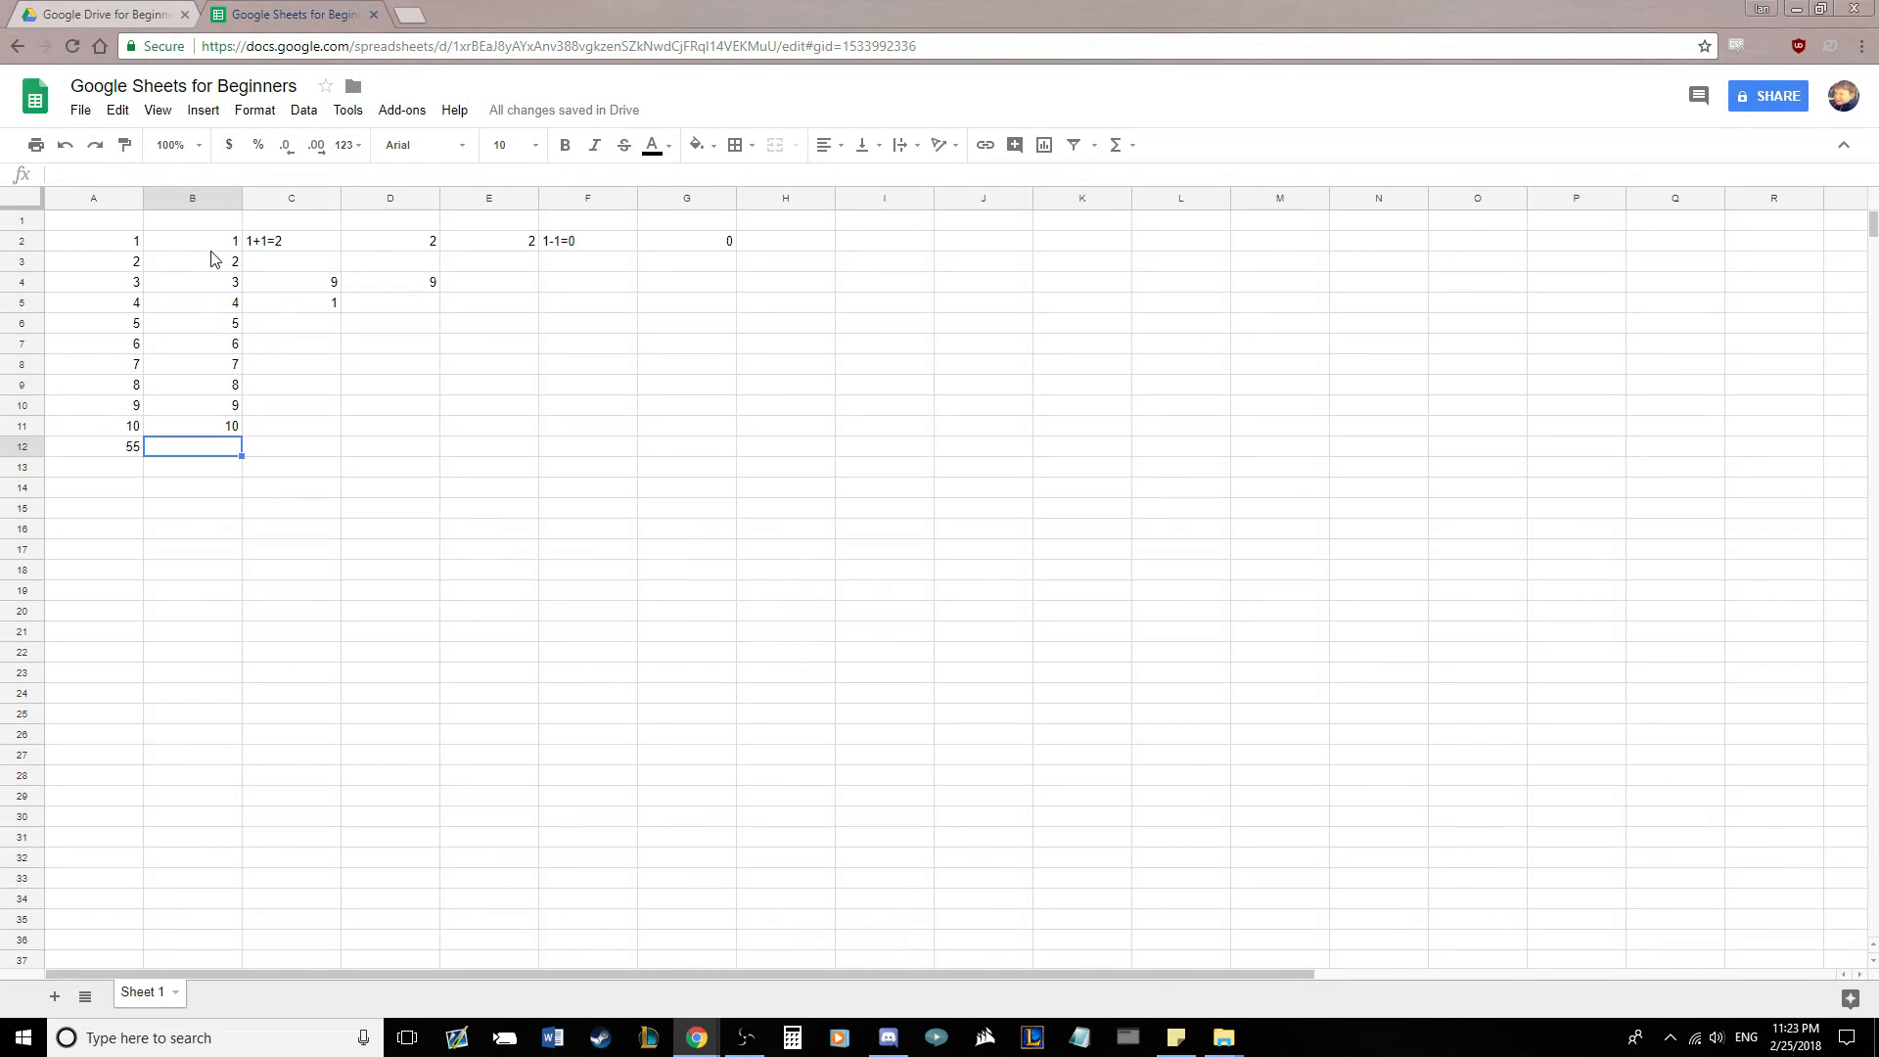
{"action": "left_click_drag", "start_coordinate": [216, 243], "coordinate": [220, 428]}
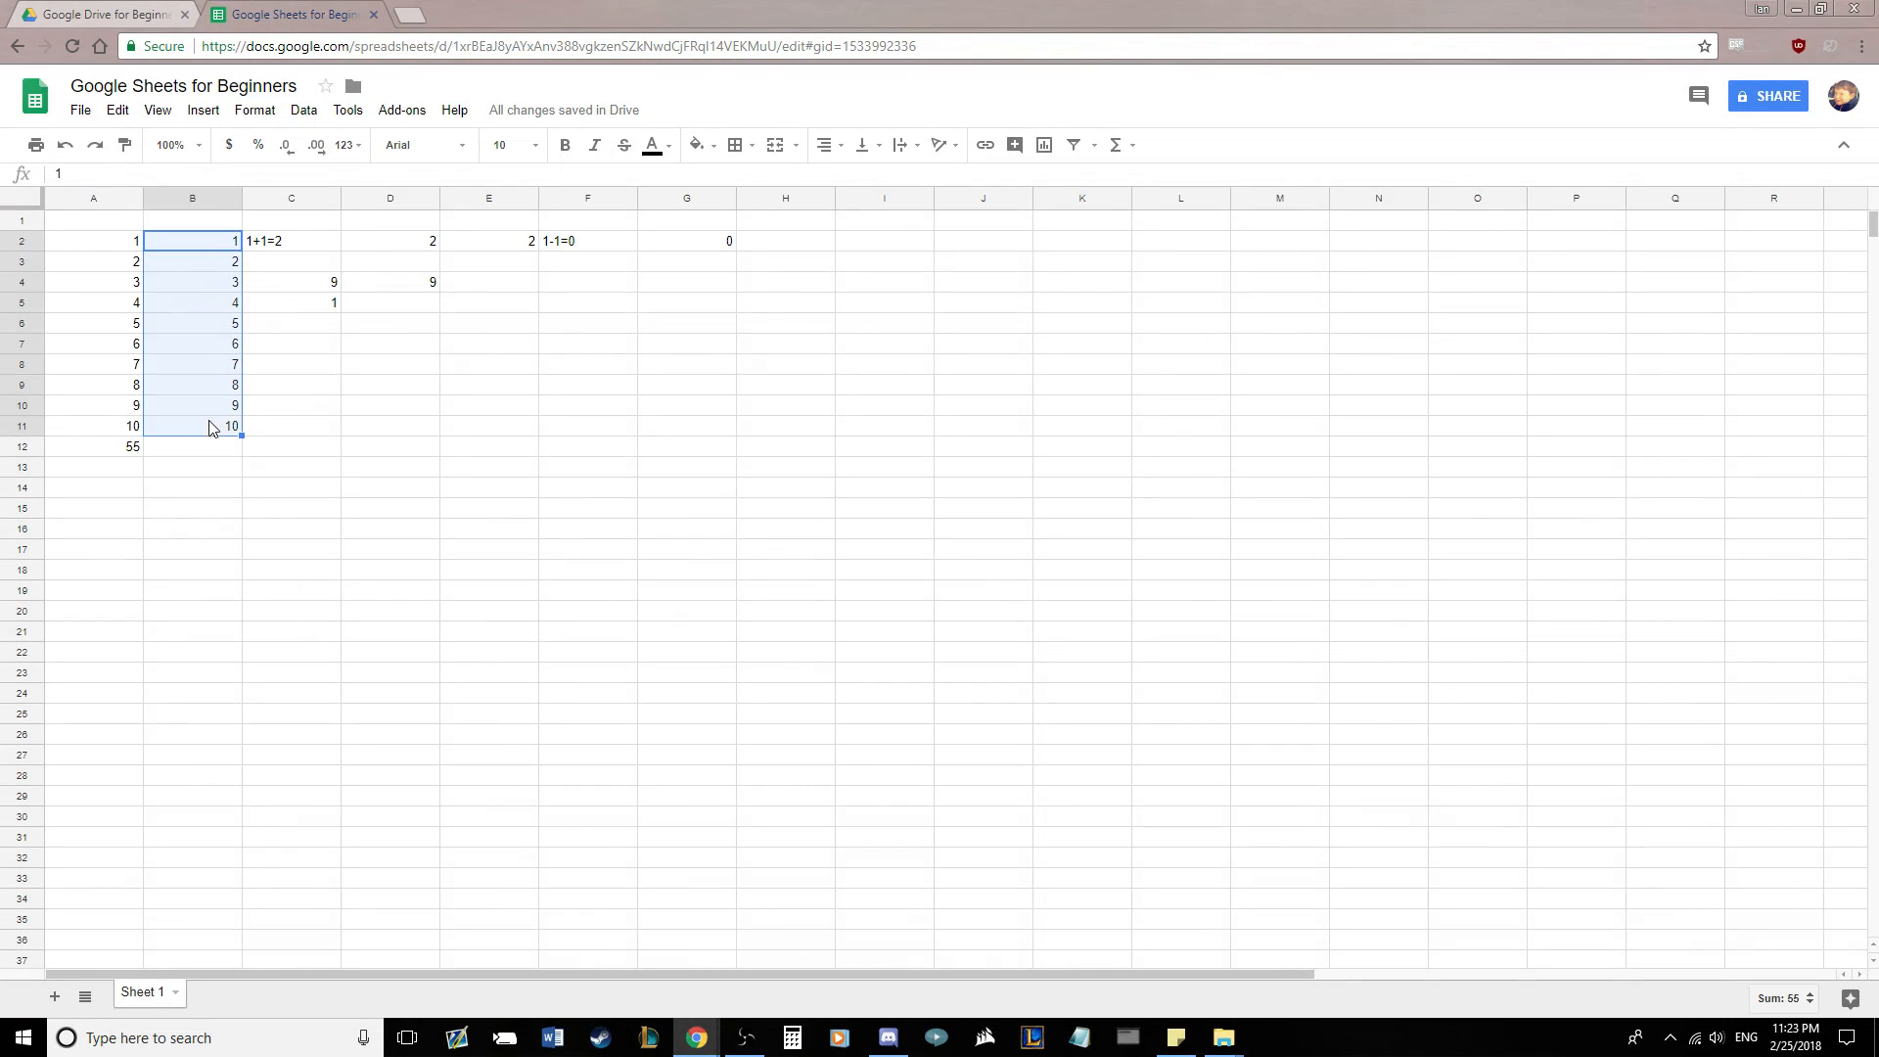
{"action": "left_click", "coordinate": [197, 328]}
{"action": "left_click_drag", "start_coordinate": [195, 244], "coordinate": [231, 427]}
{"action": "left_click", "coordinate": [228, 449]}
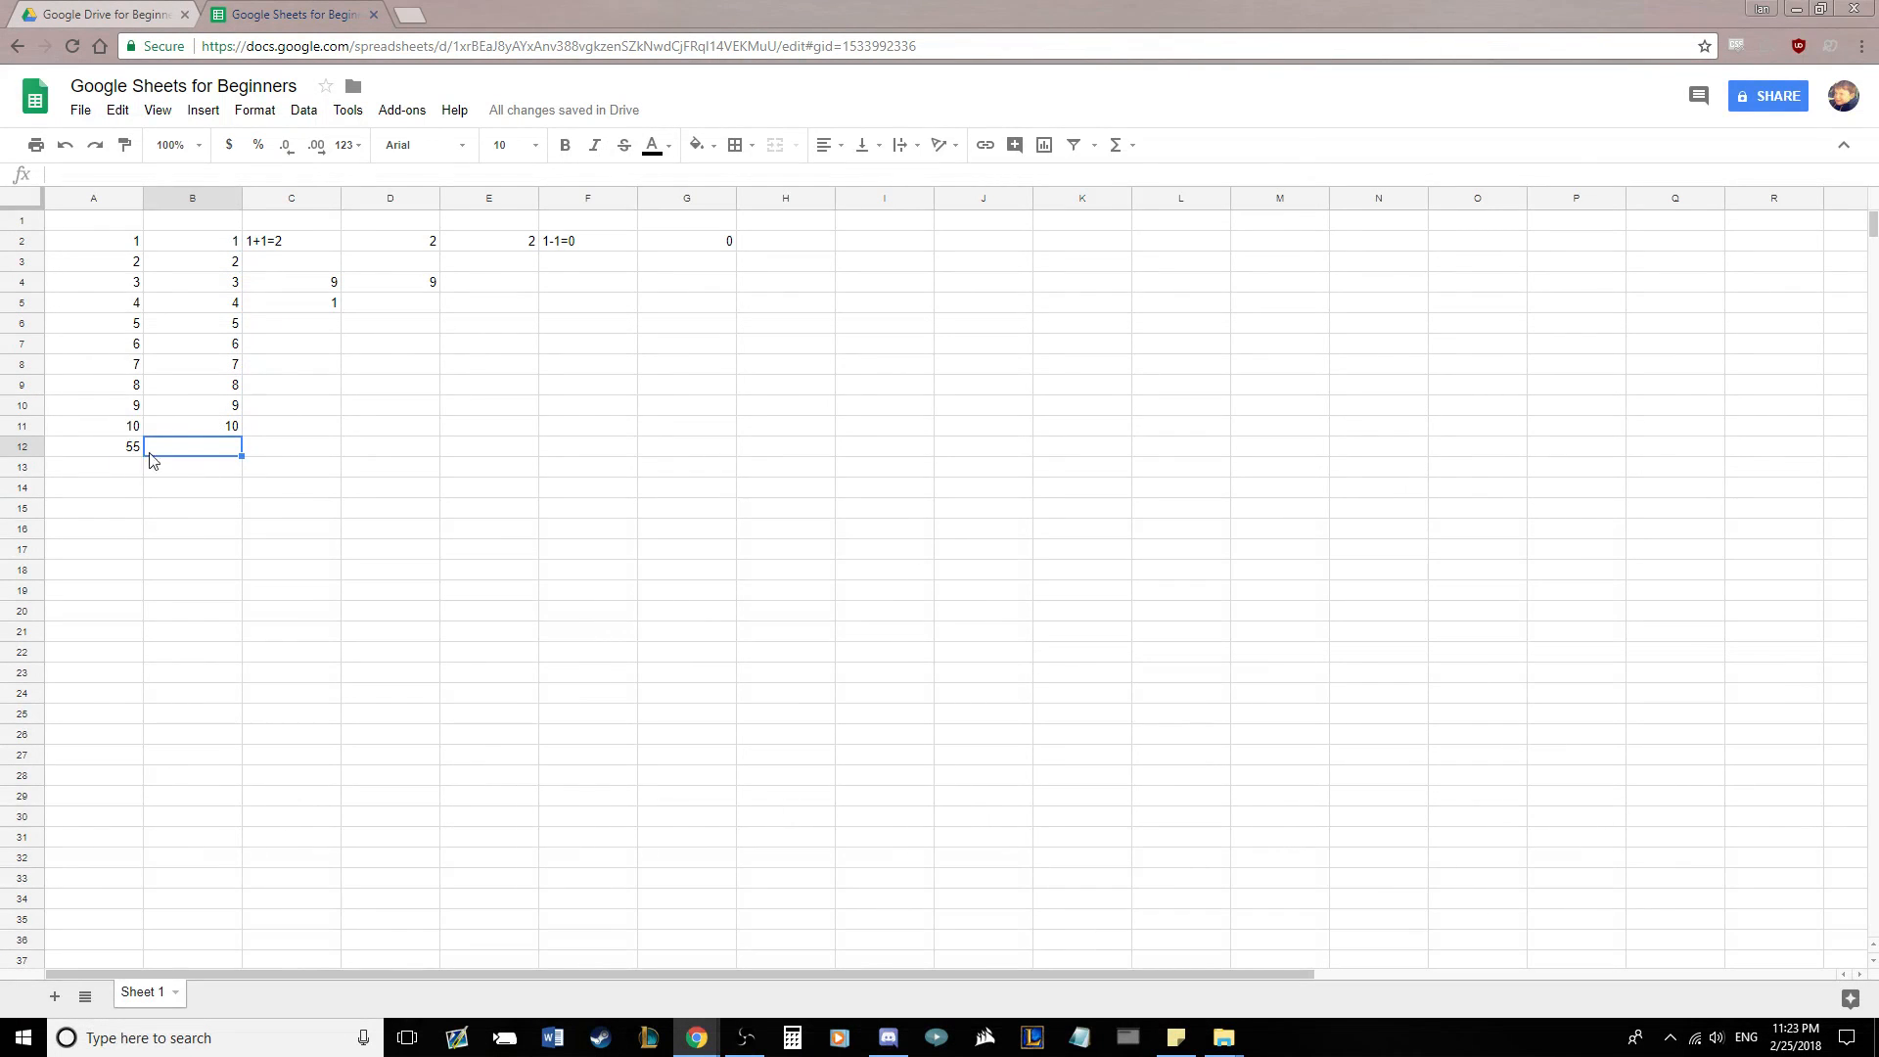
{"action": "left_click", "coordinate": [218, 245]}
{"action": "left_click", "coordinate": [211, 264]}
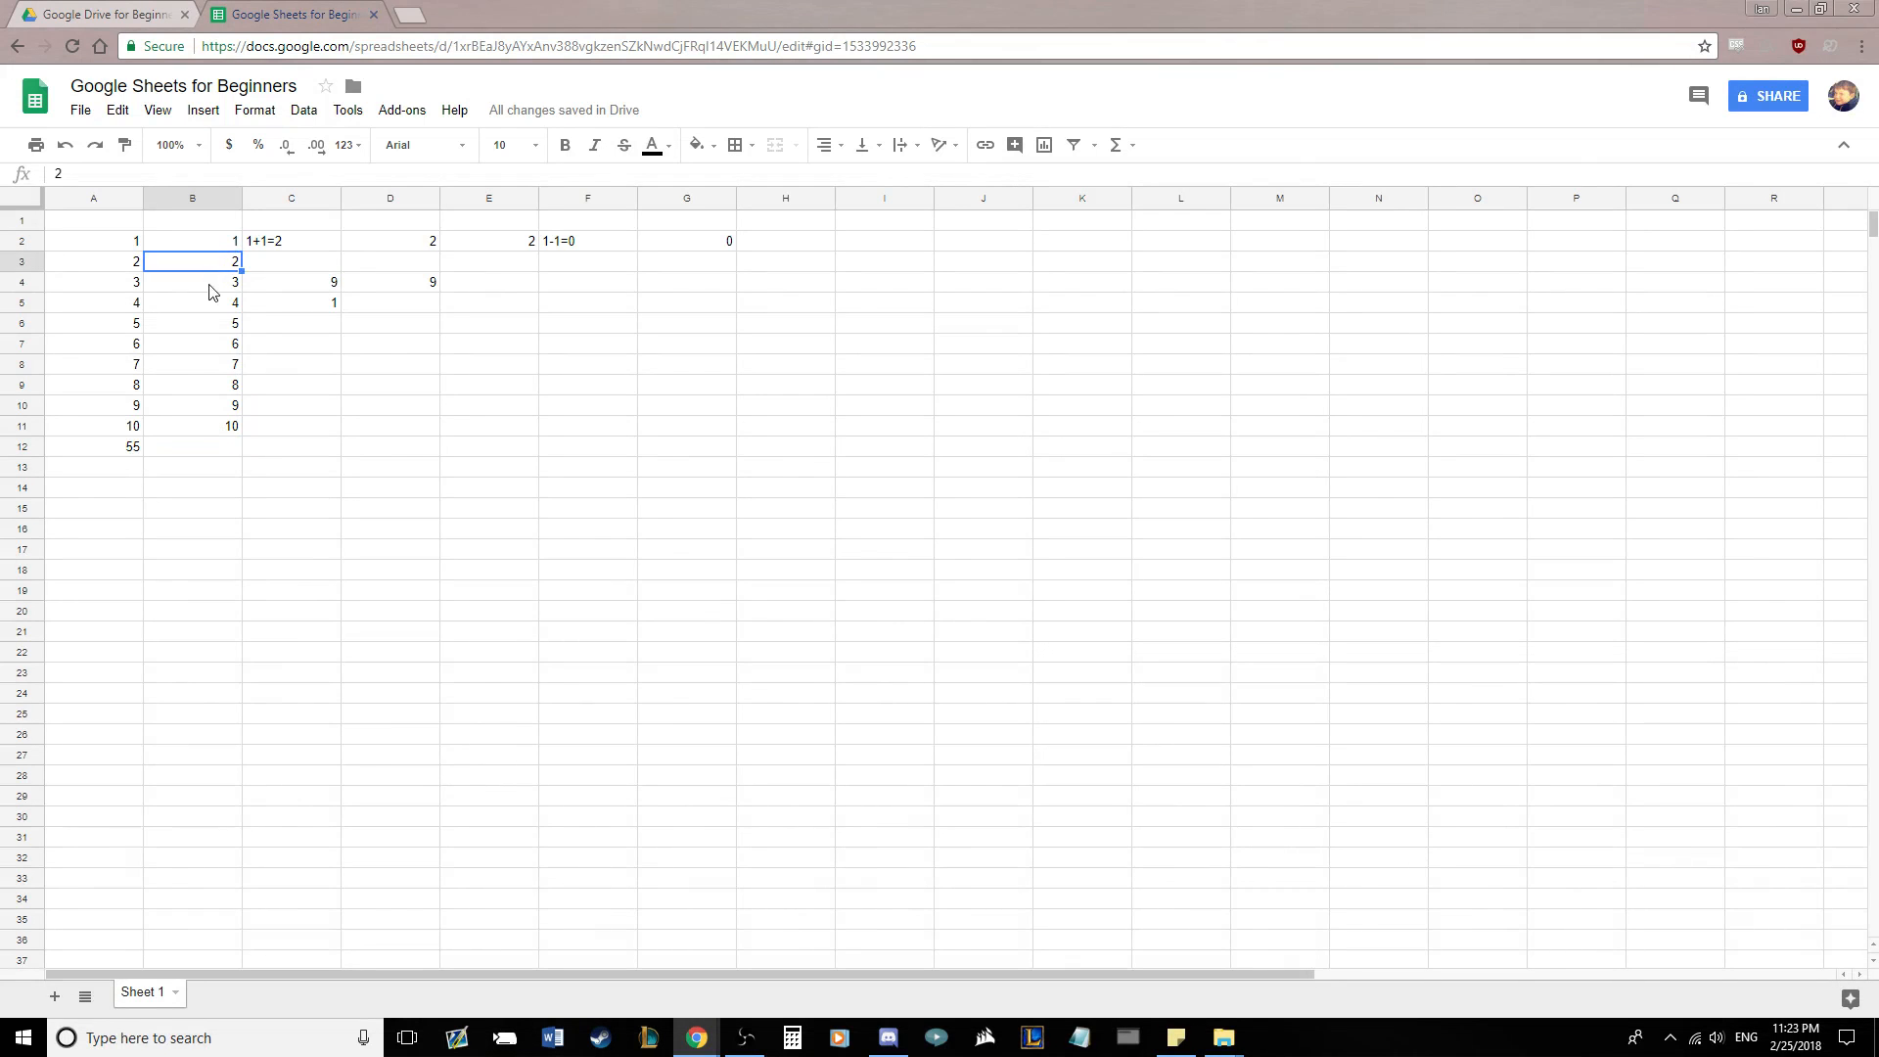
{"action": "left_click", "coordinate": [207, 284]}
{"action": "left_click", "coordinate": [206, 304]}
{"action": "left_click", "coordinate": [206, 325]}
{"action": "left_click", "coordinate": [207, 345]}
{"action": "left_click", "coordinate": [208, 365]}
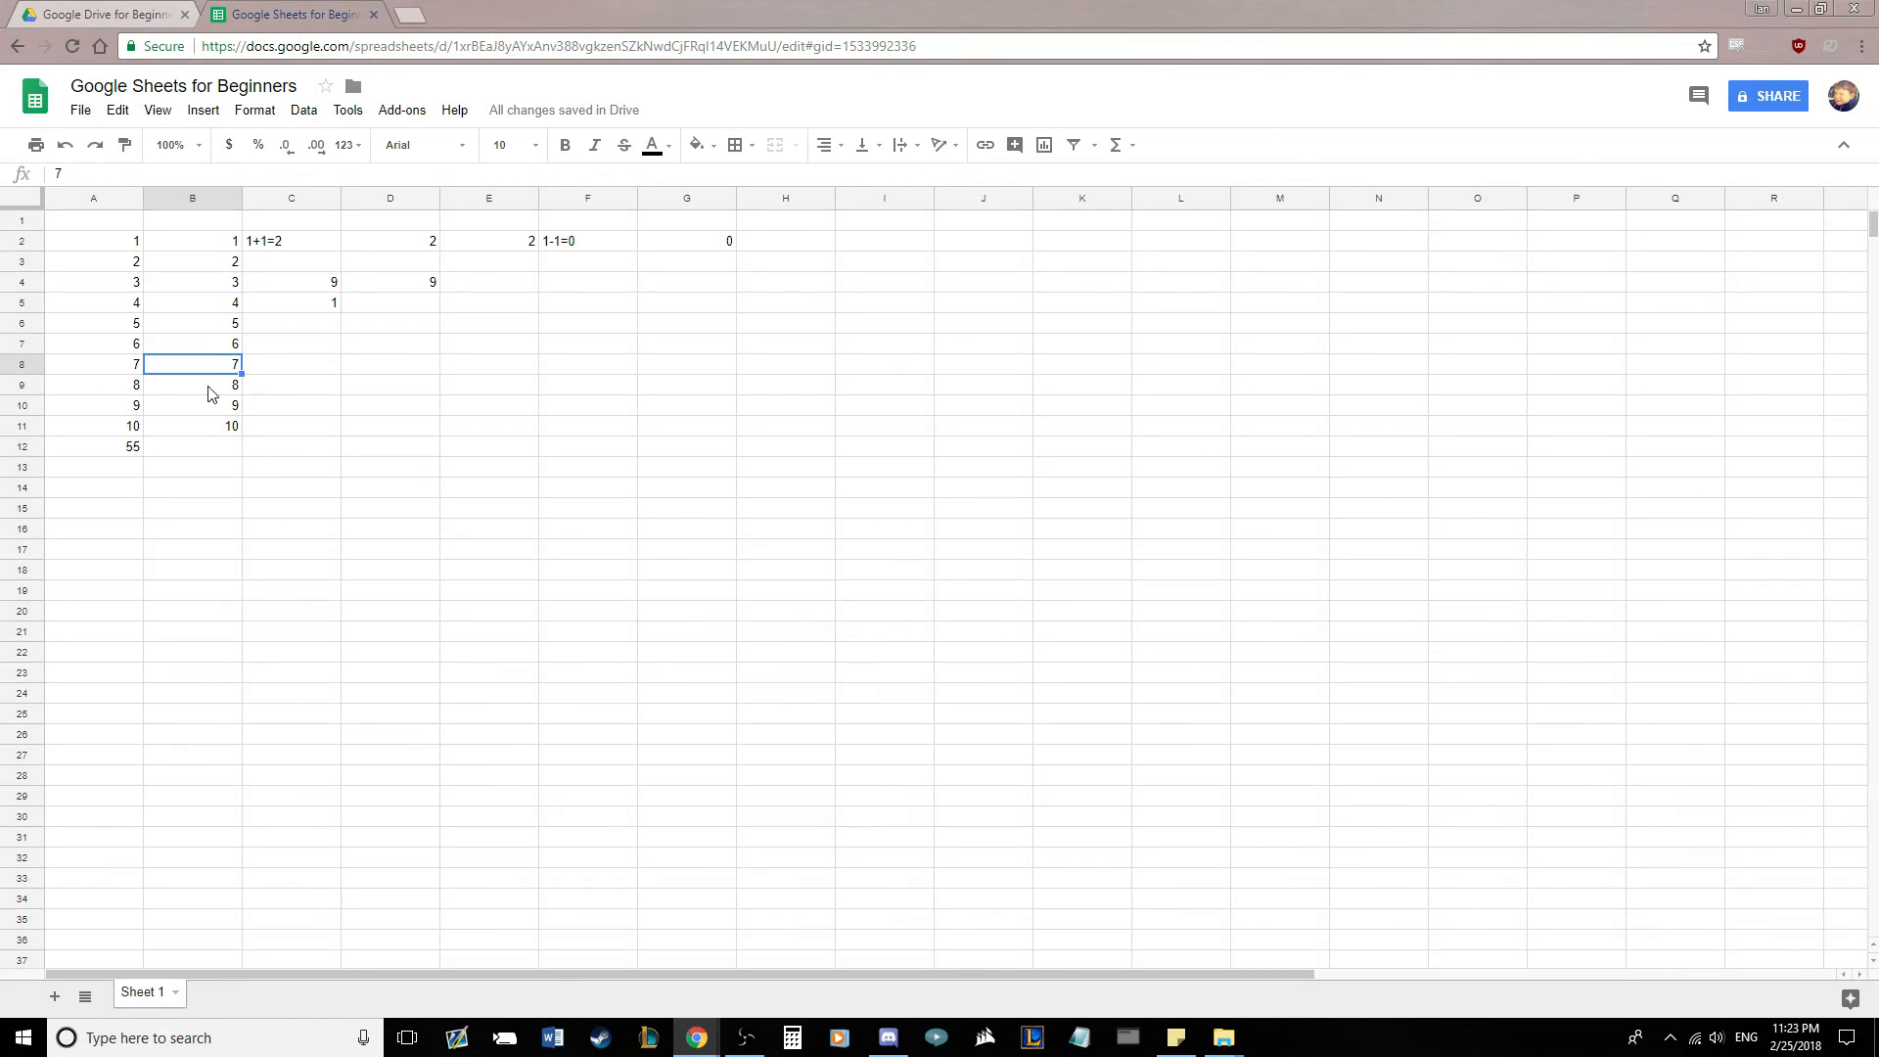
{"action": "left_click", "coordinate": [208, 385]}
{"action": "left_click", "coordinate": [207, 406]}
{"action": "left_click", "coordinate": [206, 427]}
{"action": "left_click", "coordinate": [205, 467]}
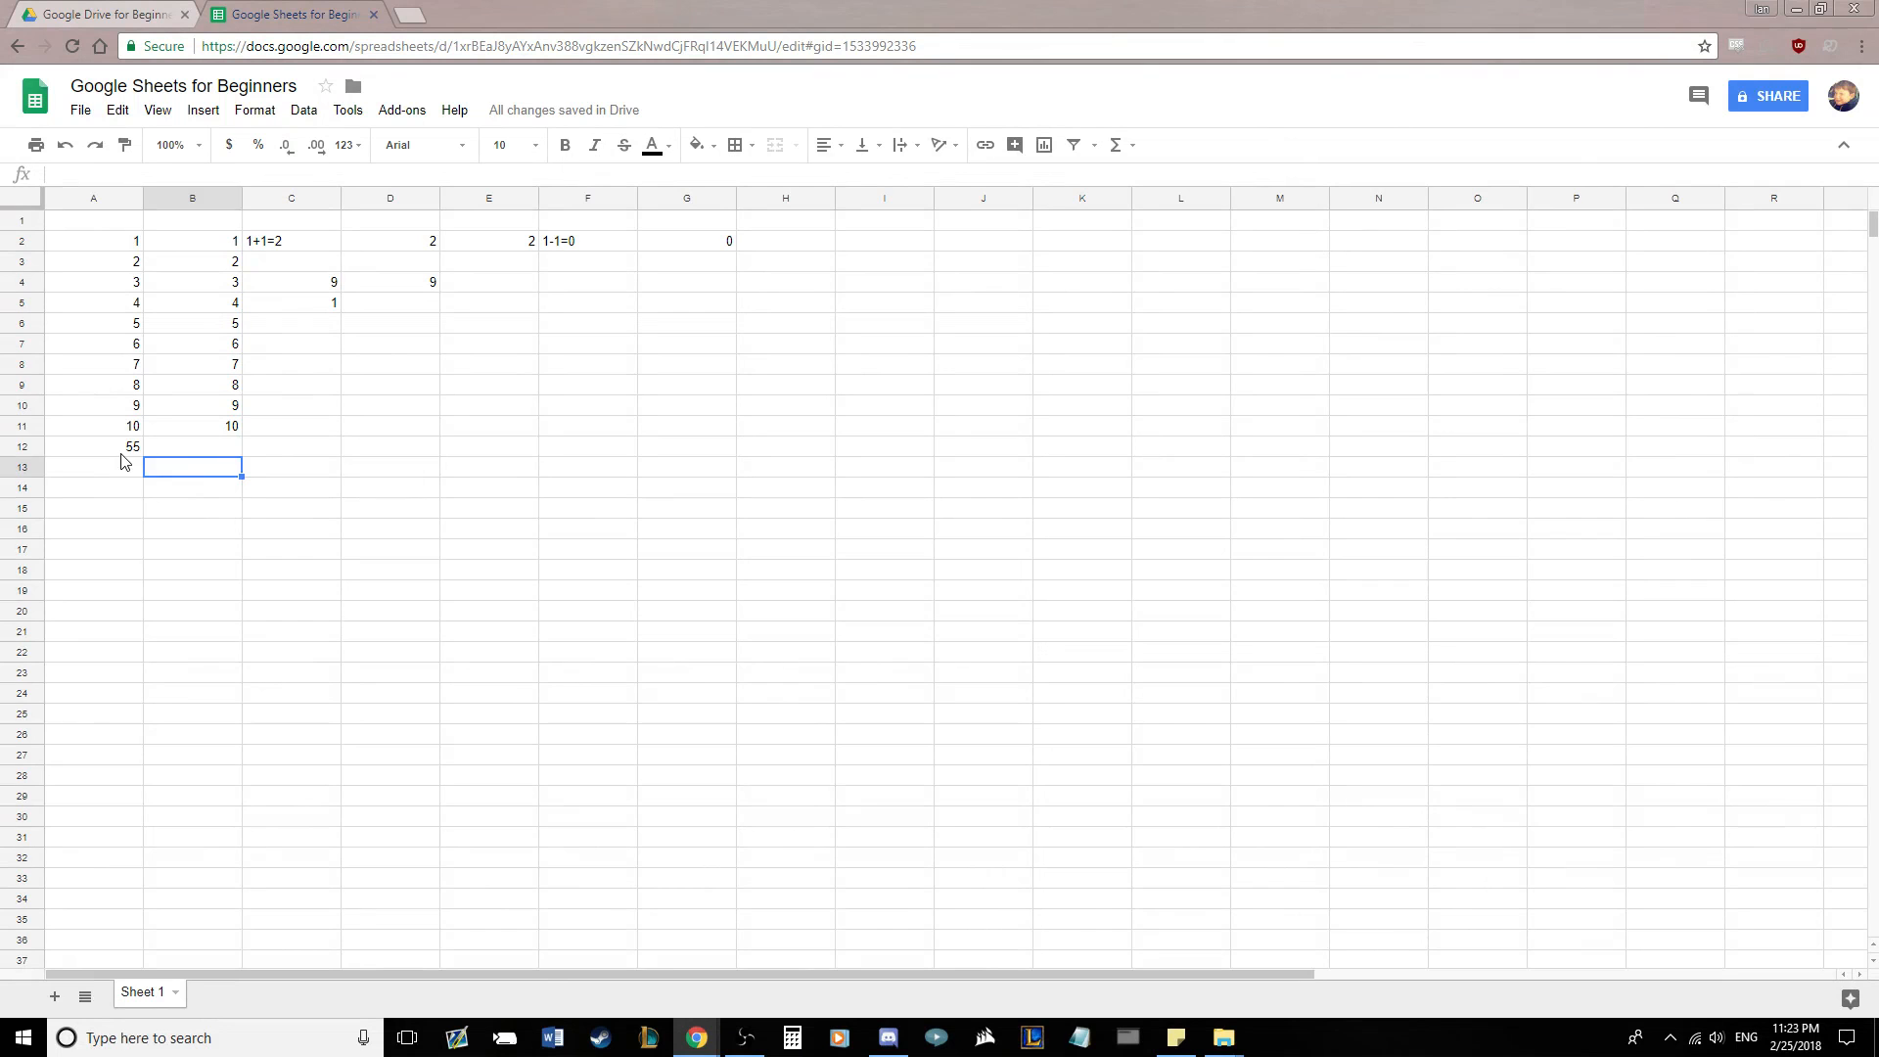
{"action": "left_click", "coordinate": [125, 452]}
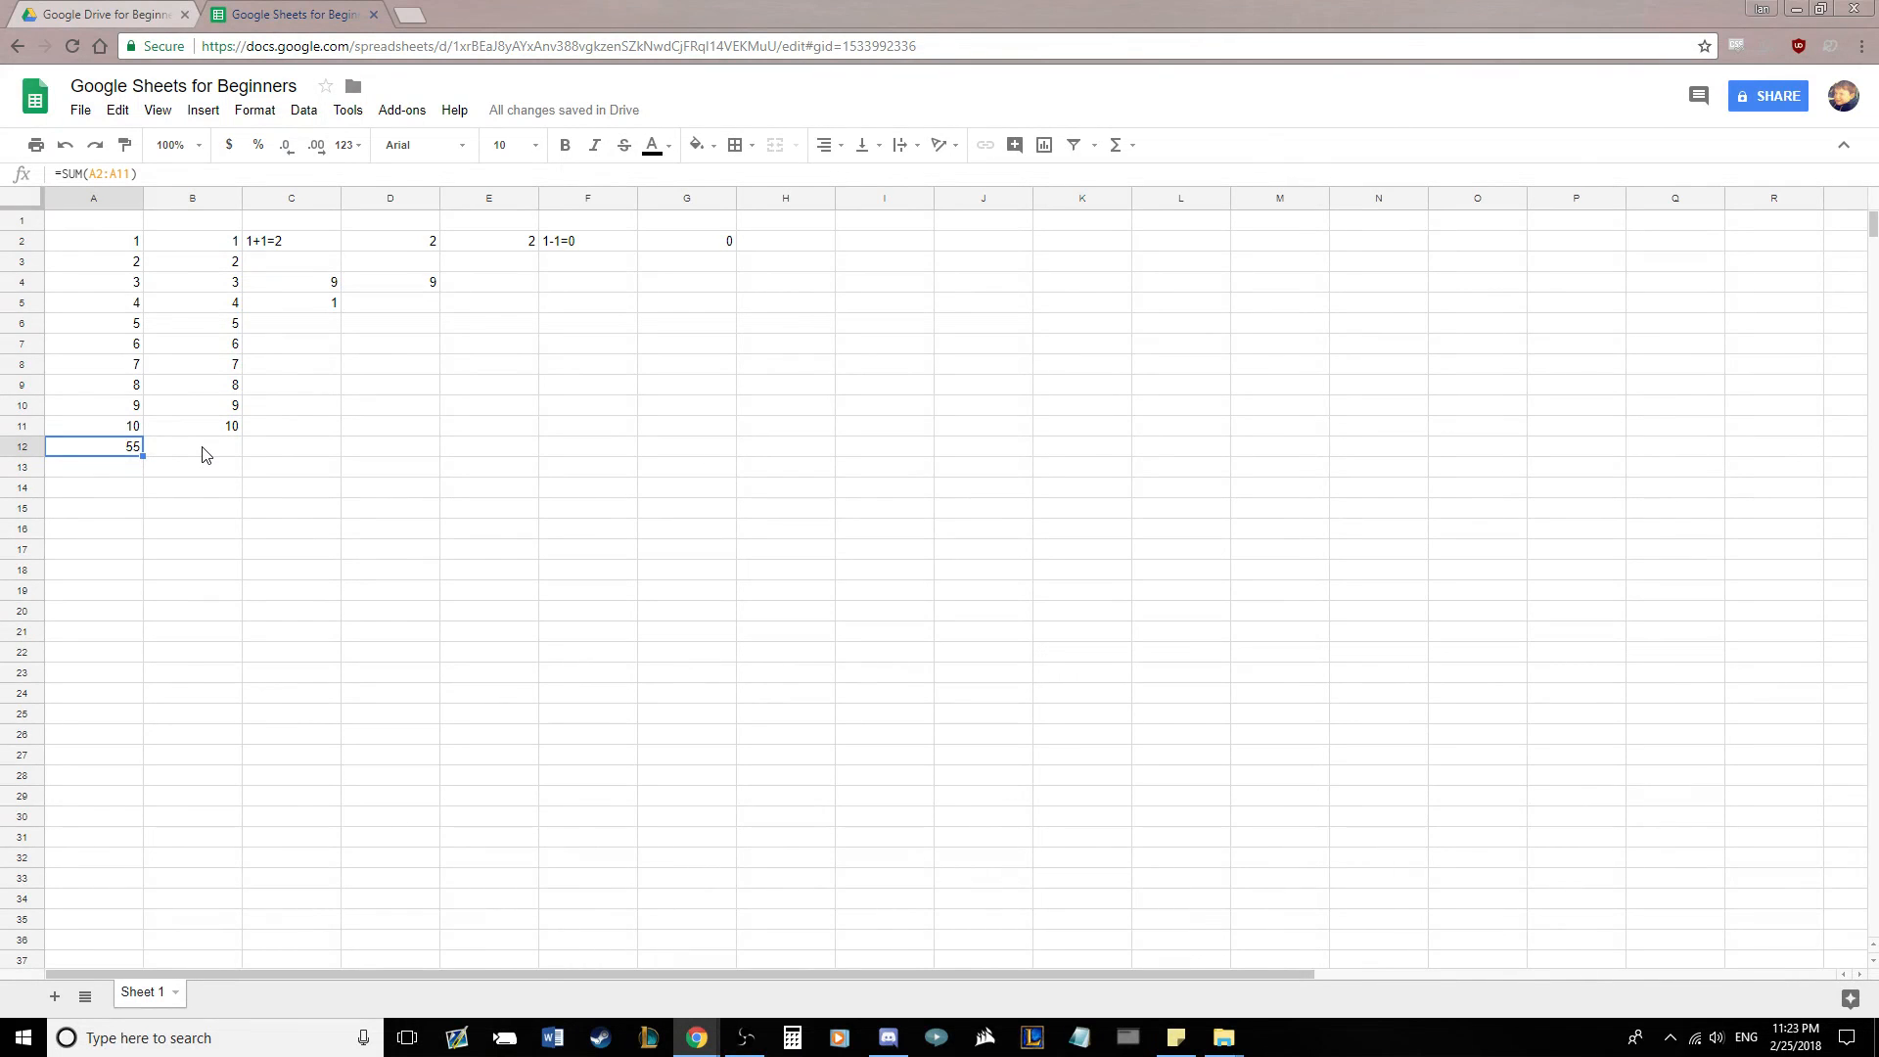
- Average the column B values by entering =AVERAGE(B2:B11) in cell B12, and check the finished cell
{"action": "left_click", "coordinate": [205, 454]}
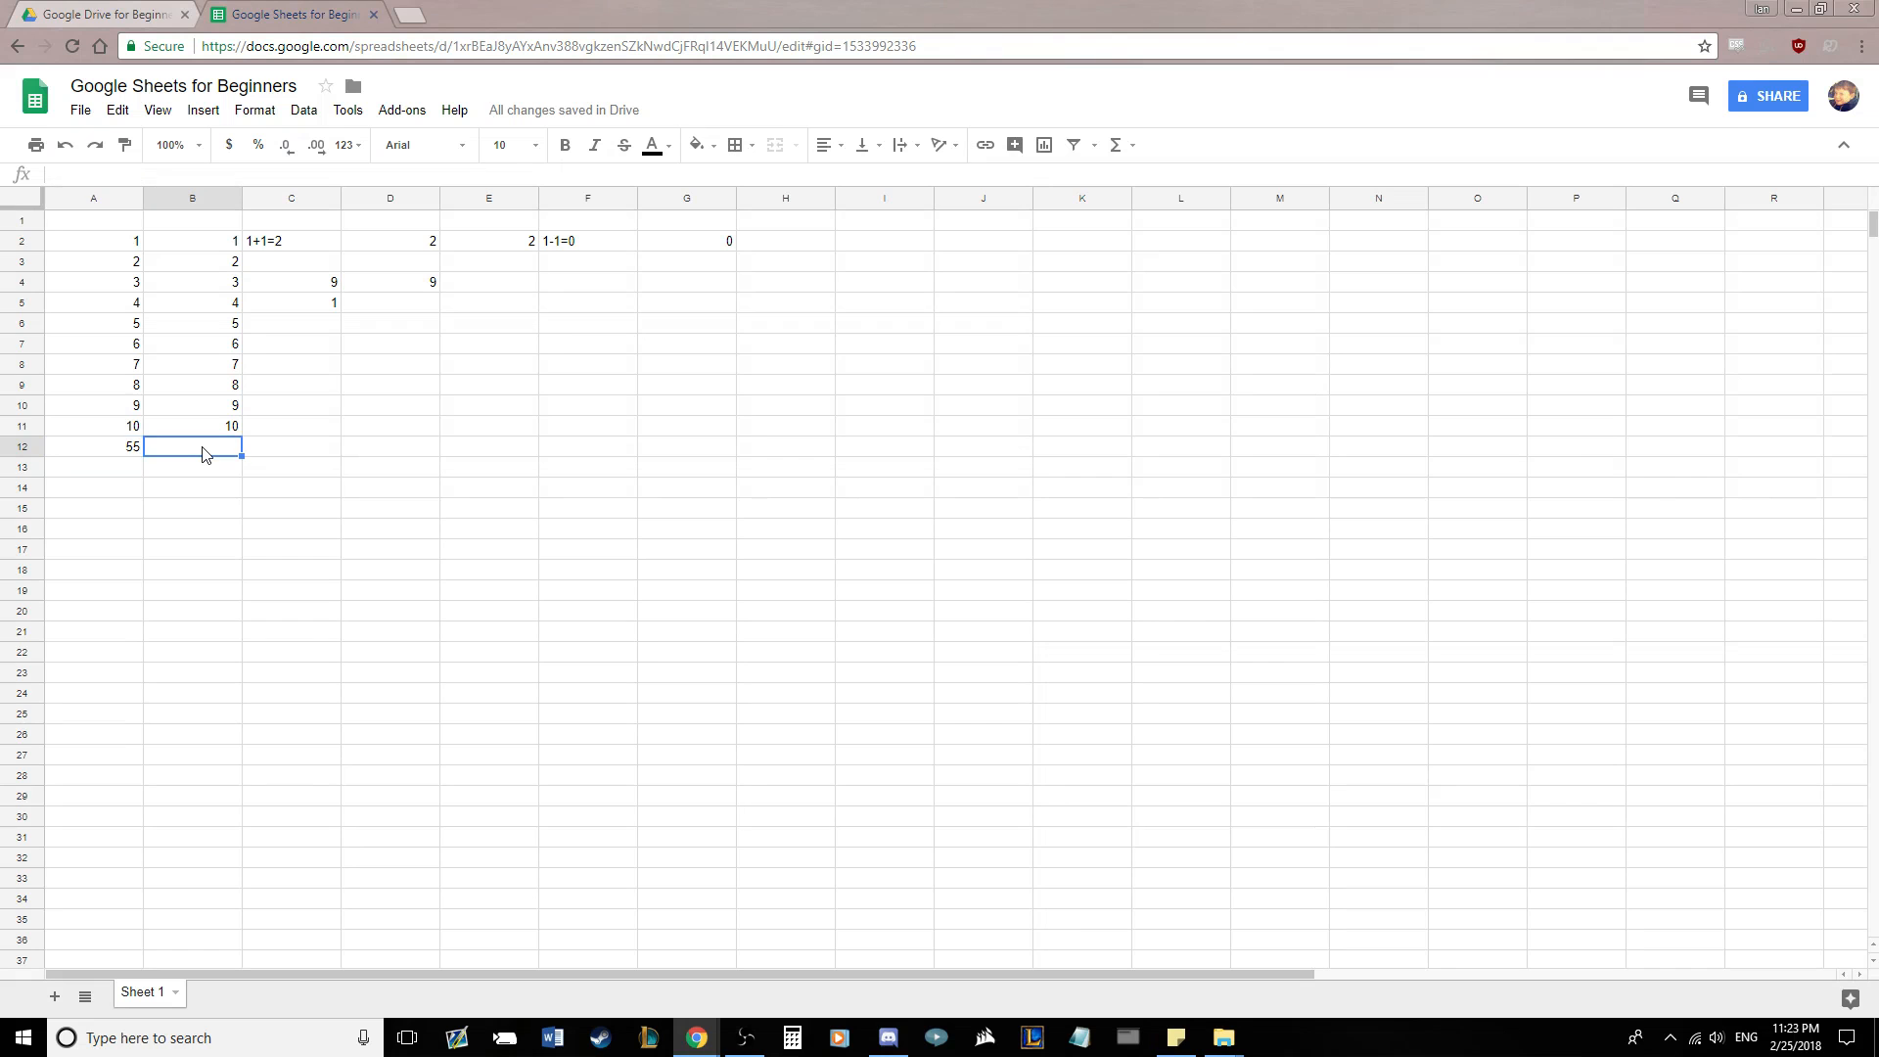
{"action": "type", "text": "="}
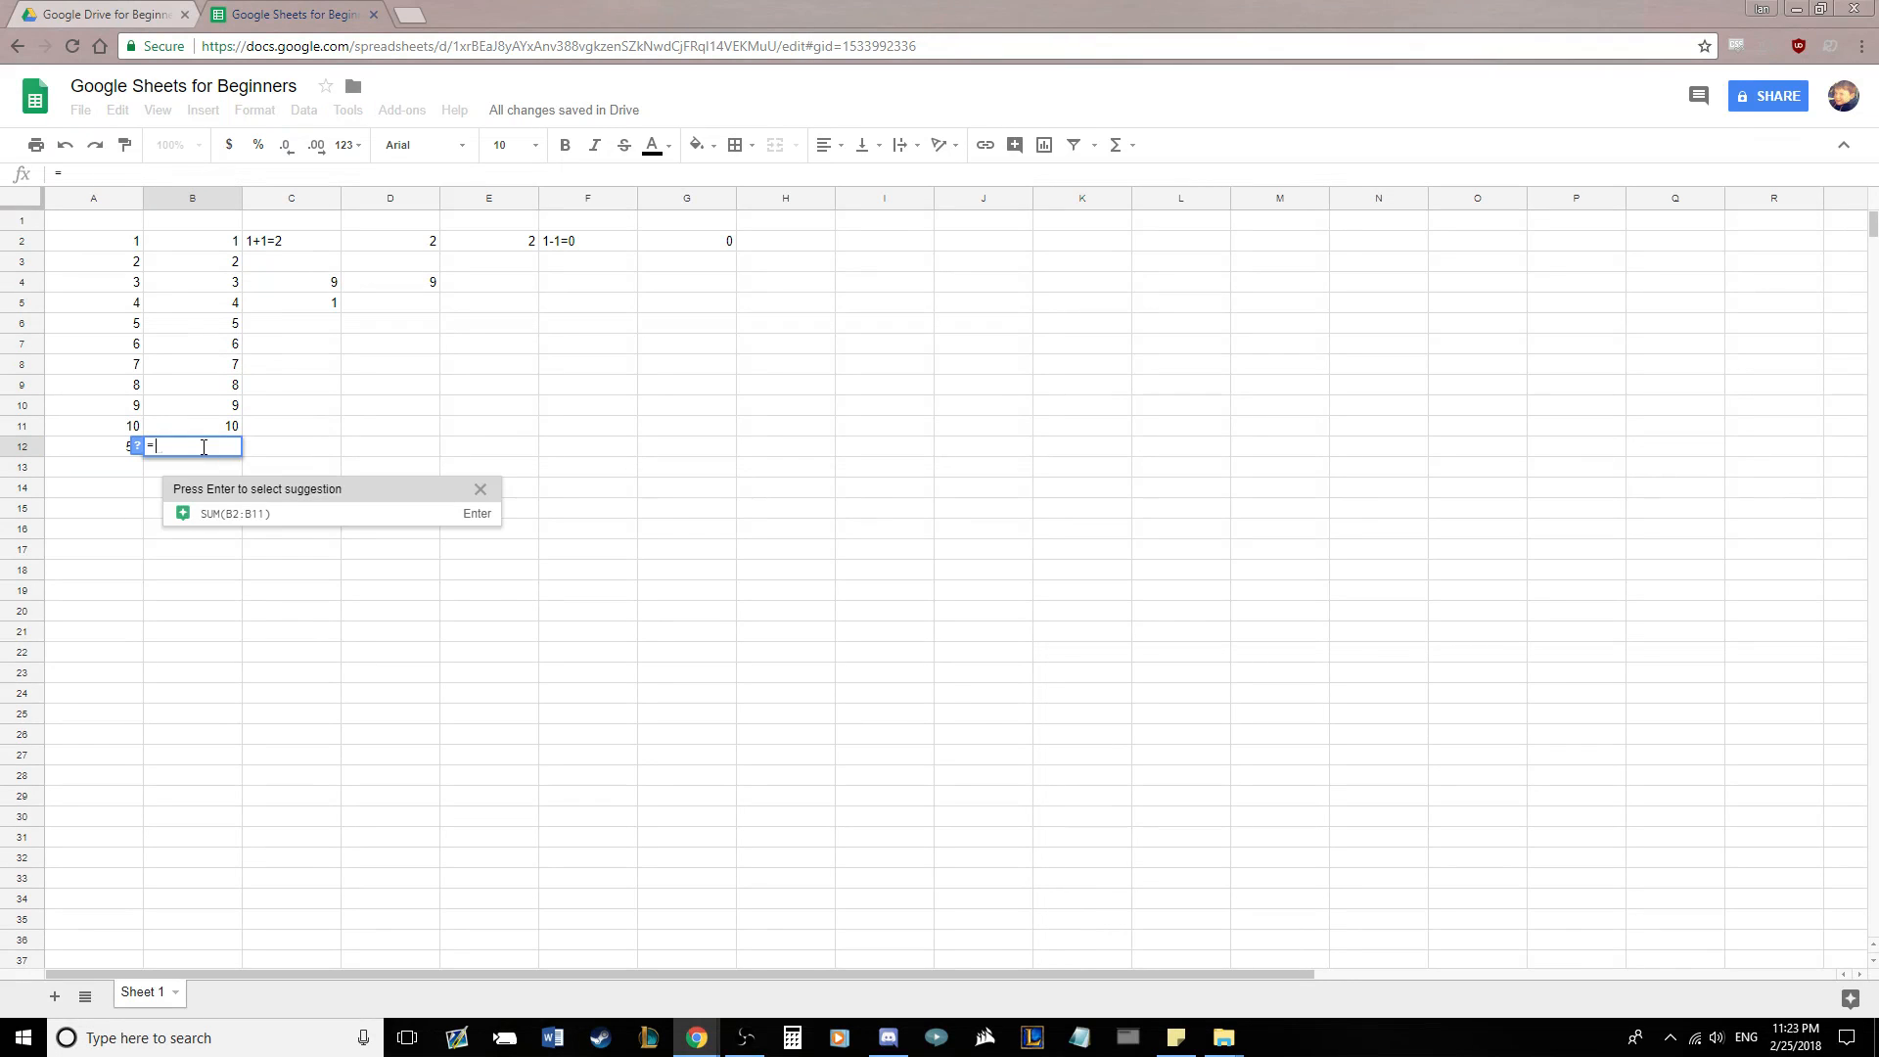
{"action": "type", "text": "Aver"}
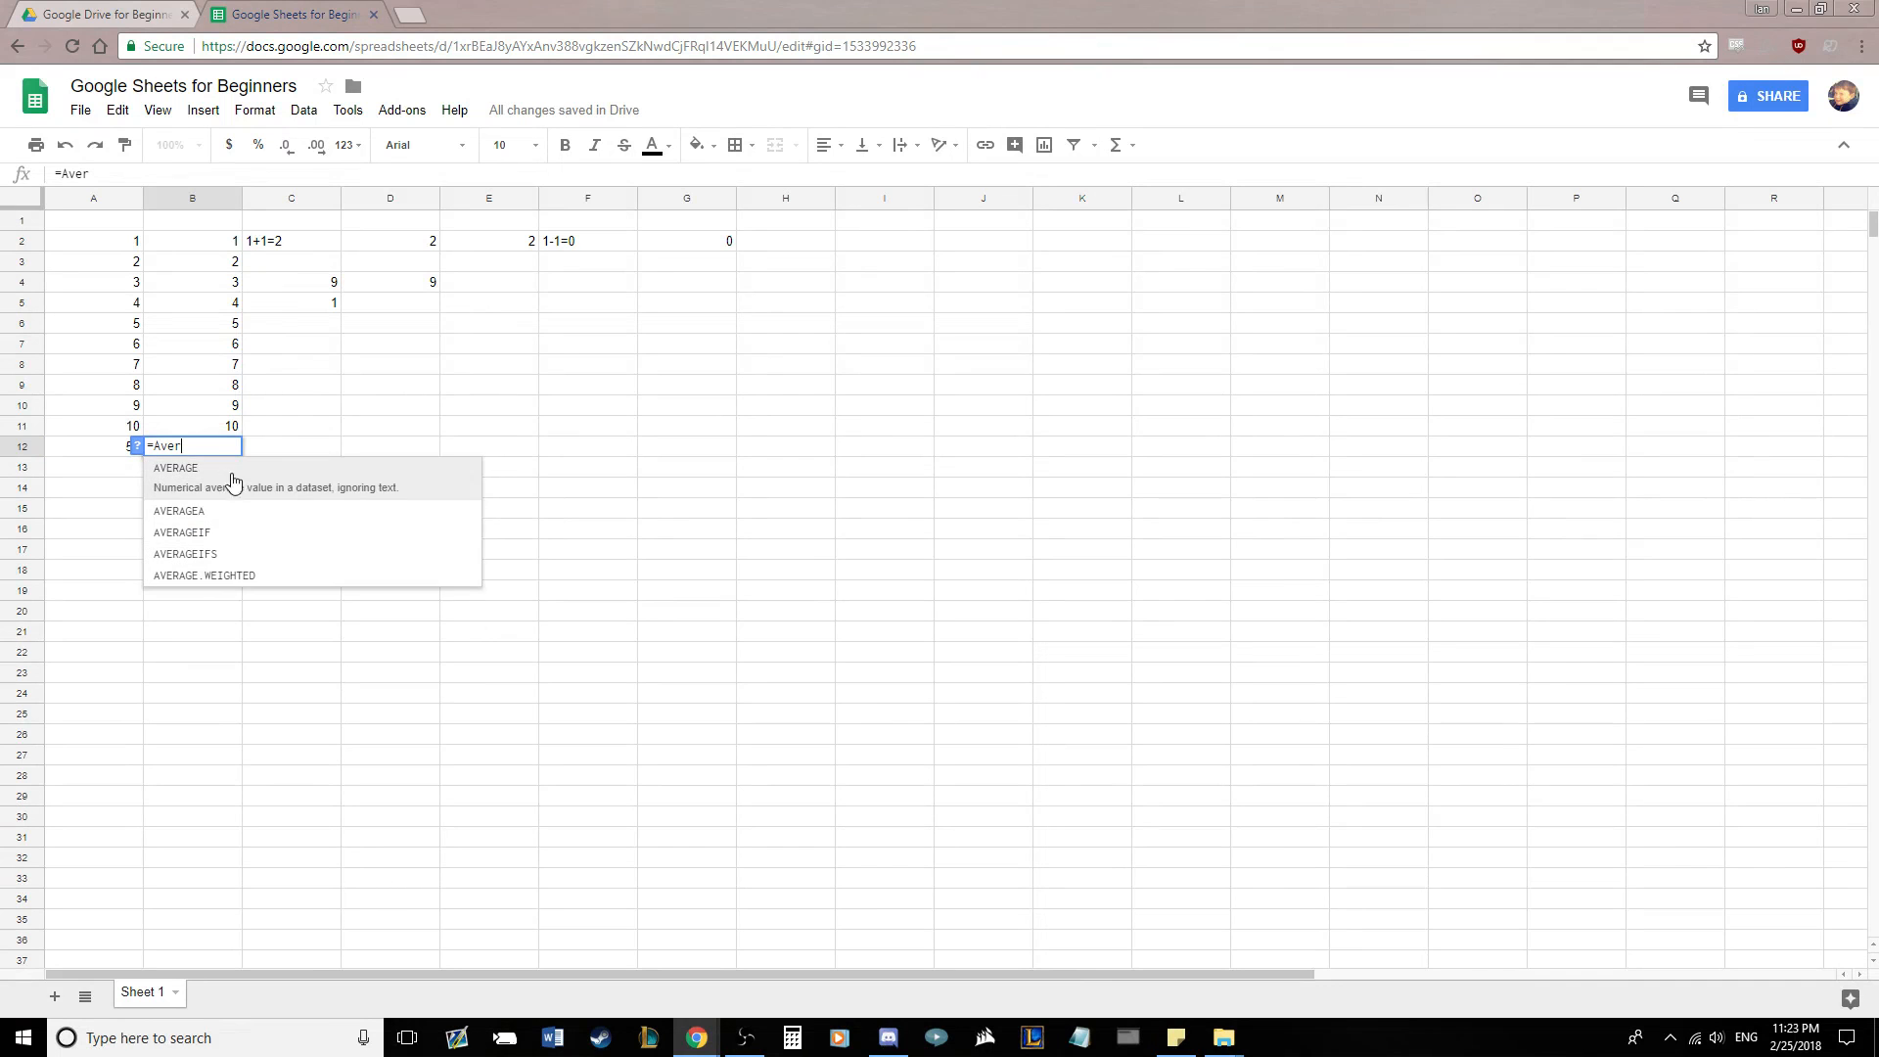
{"action": "left_click", "coordinate": [437, 491]}
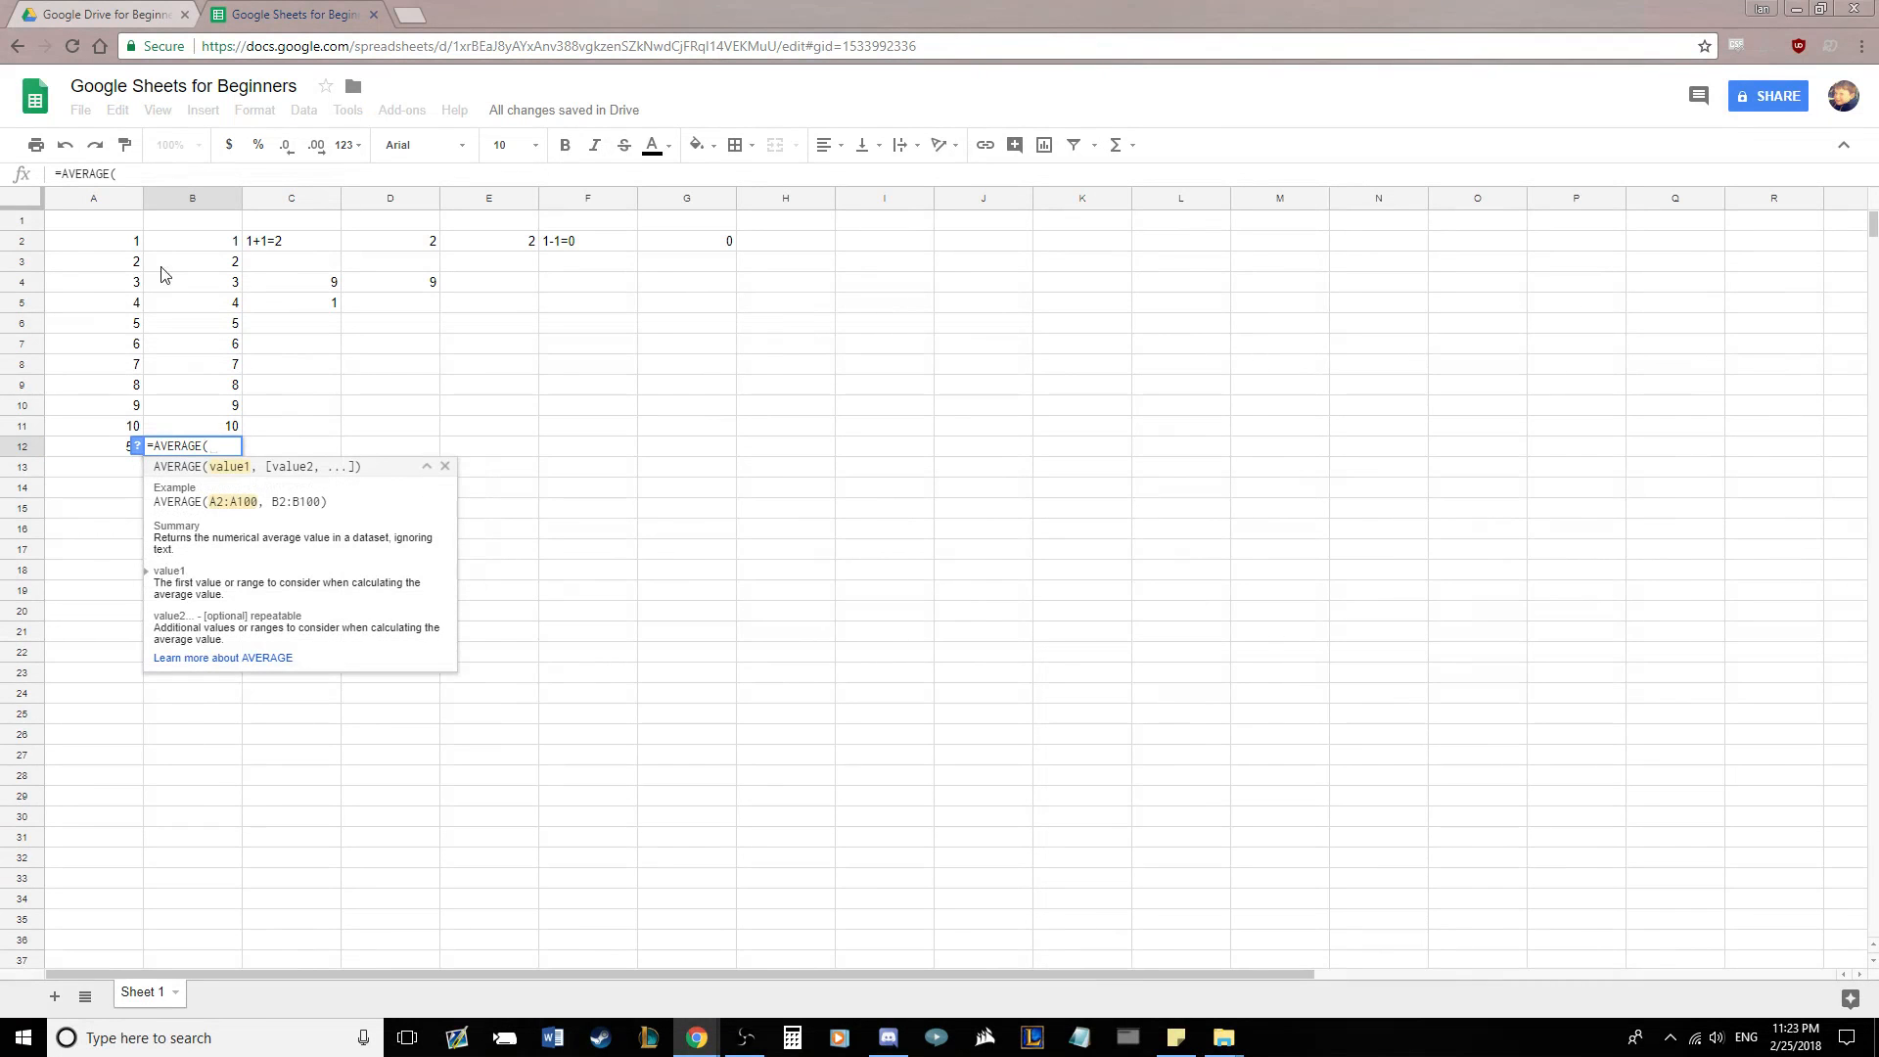
{"action": "left_click_drag", "start_coordinate": [215, 240], "coordinate": [217, 426]}
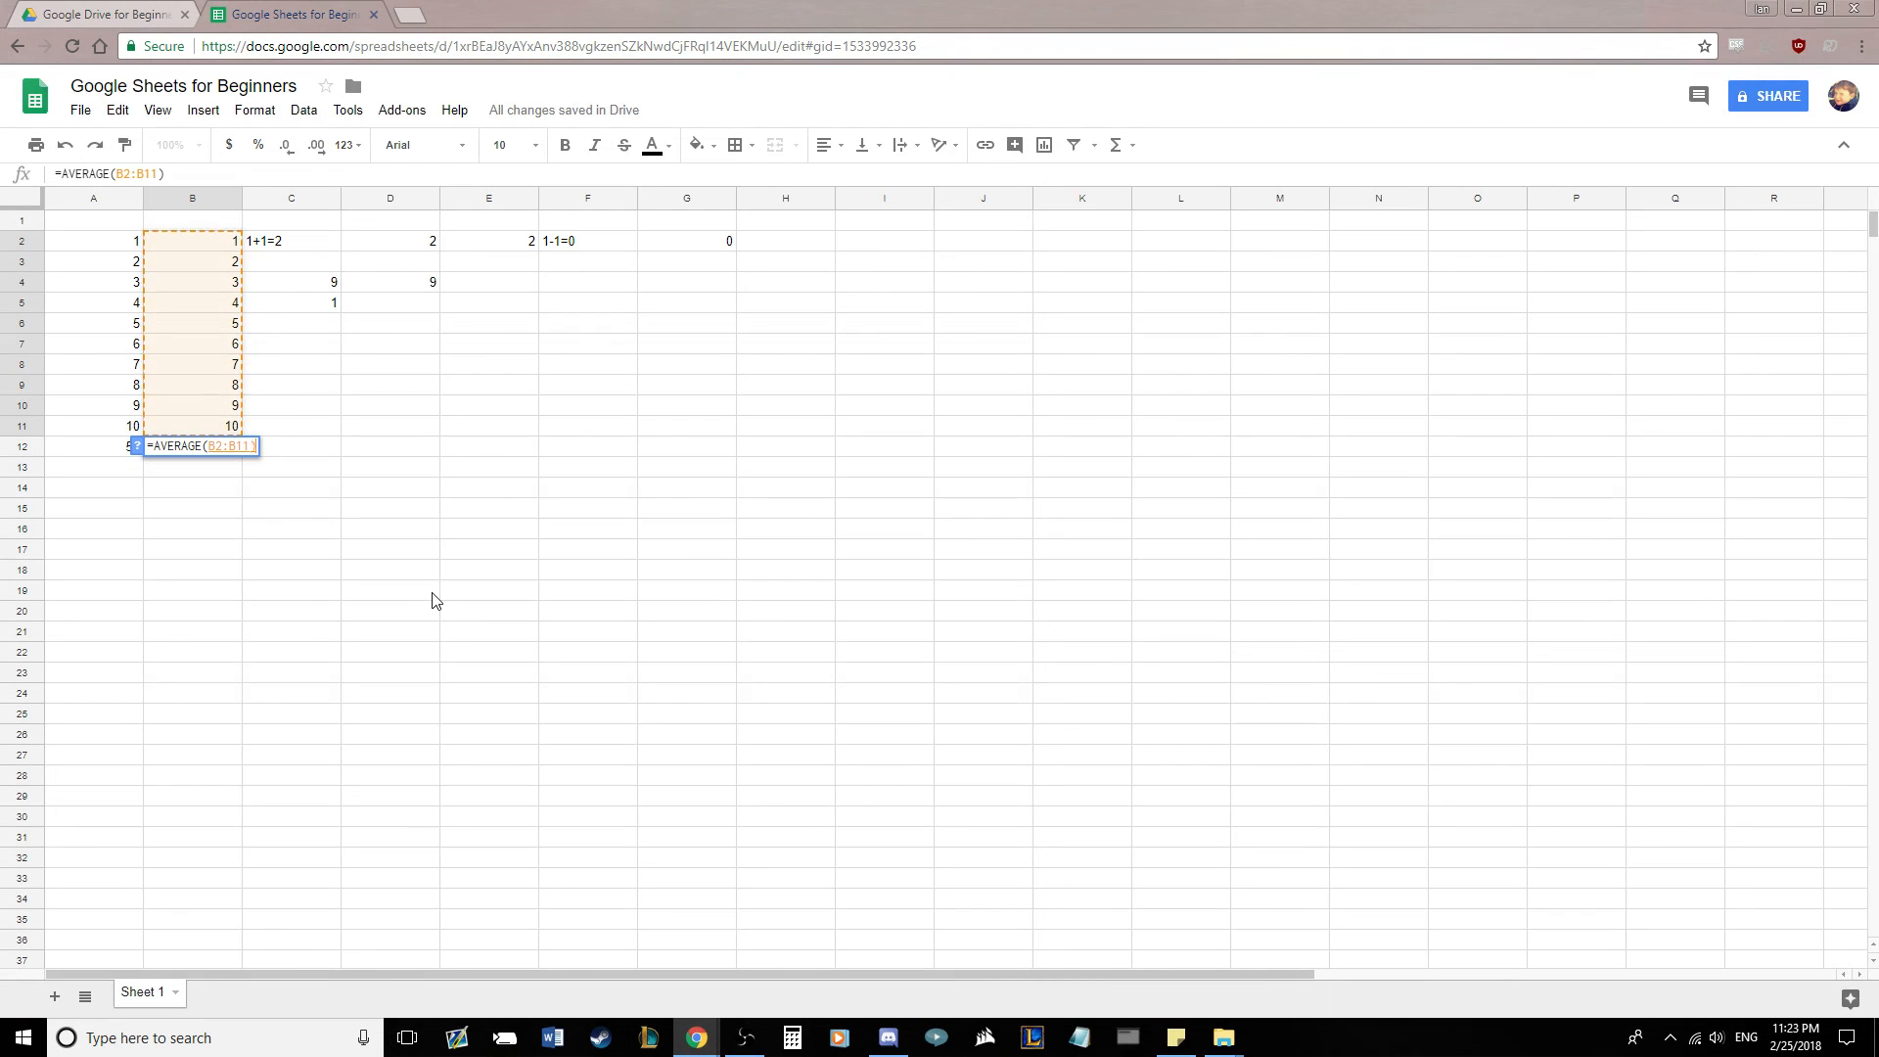
{"action": "key", "text": "Return"}
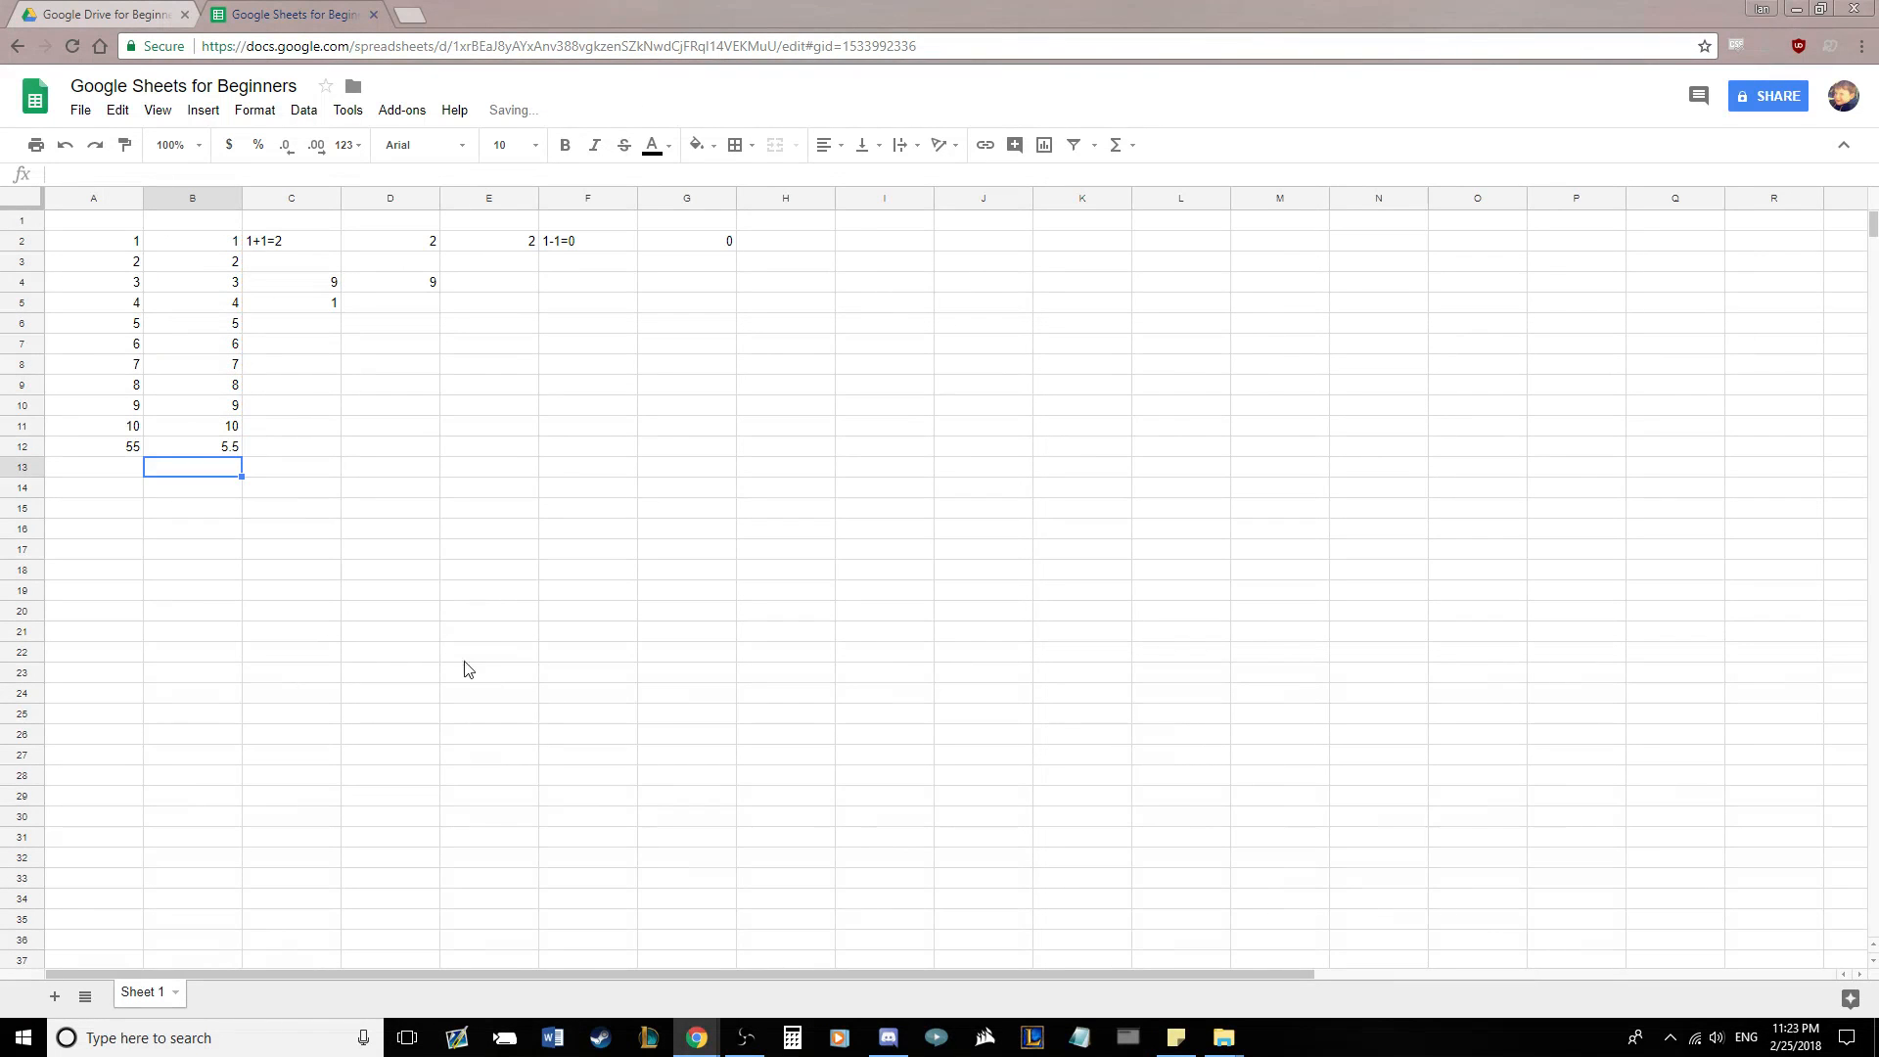
{"action": "left_click", "coordinate": [191, 448]}
- Extend the sum formula in A12 to =SUM(A2:A11)/10 and check the edited formula
{"action": "left_click", "coordinate": [87, 451]}
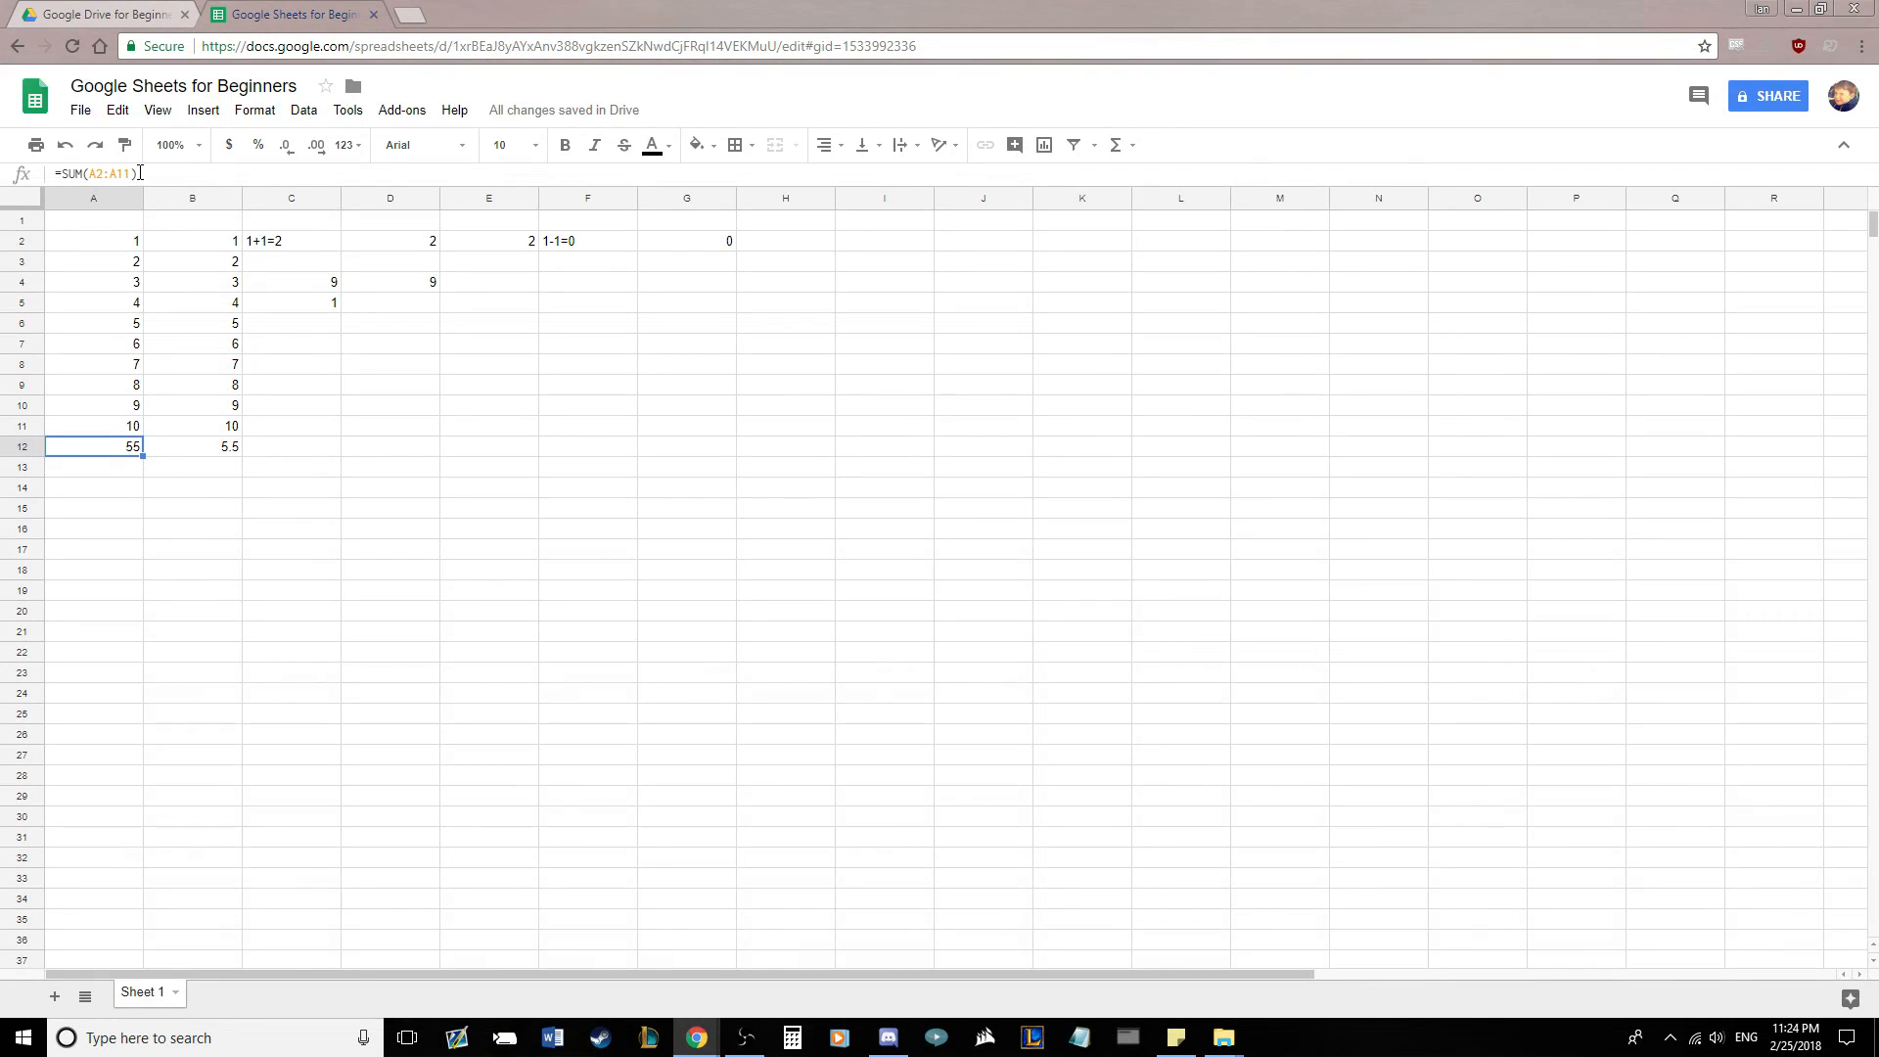
{"action": "key", "text": "Return"}
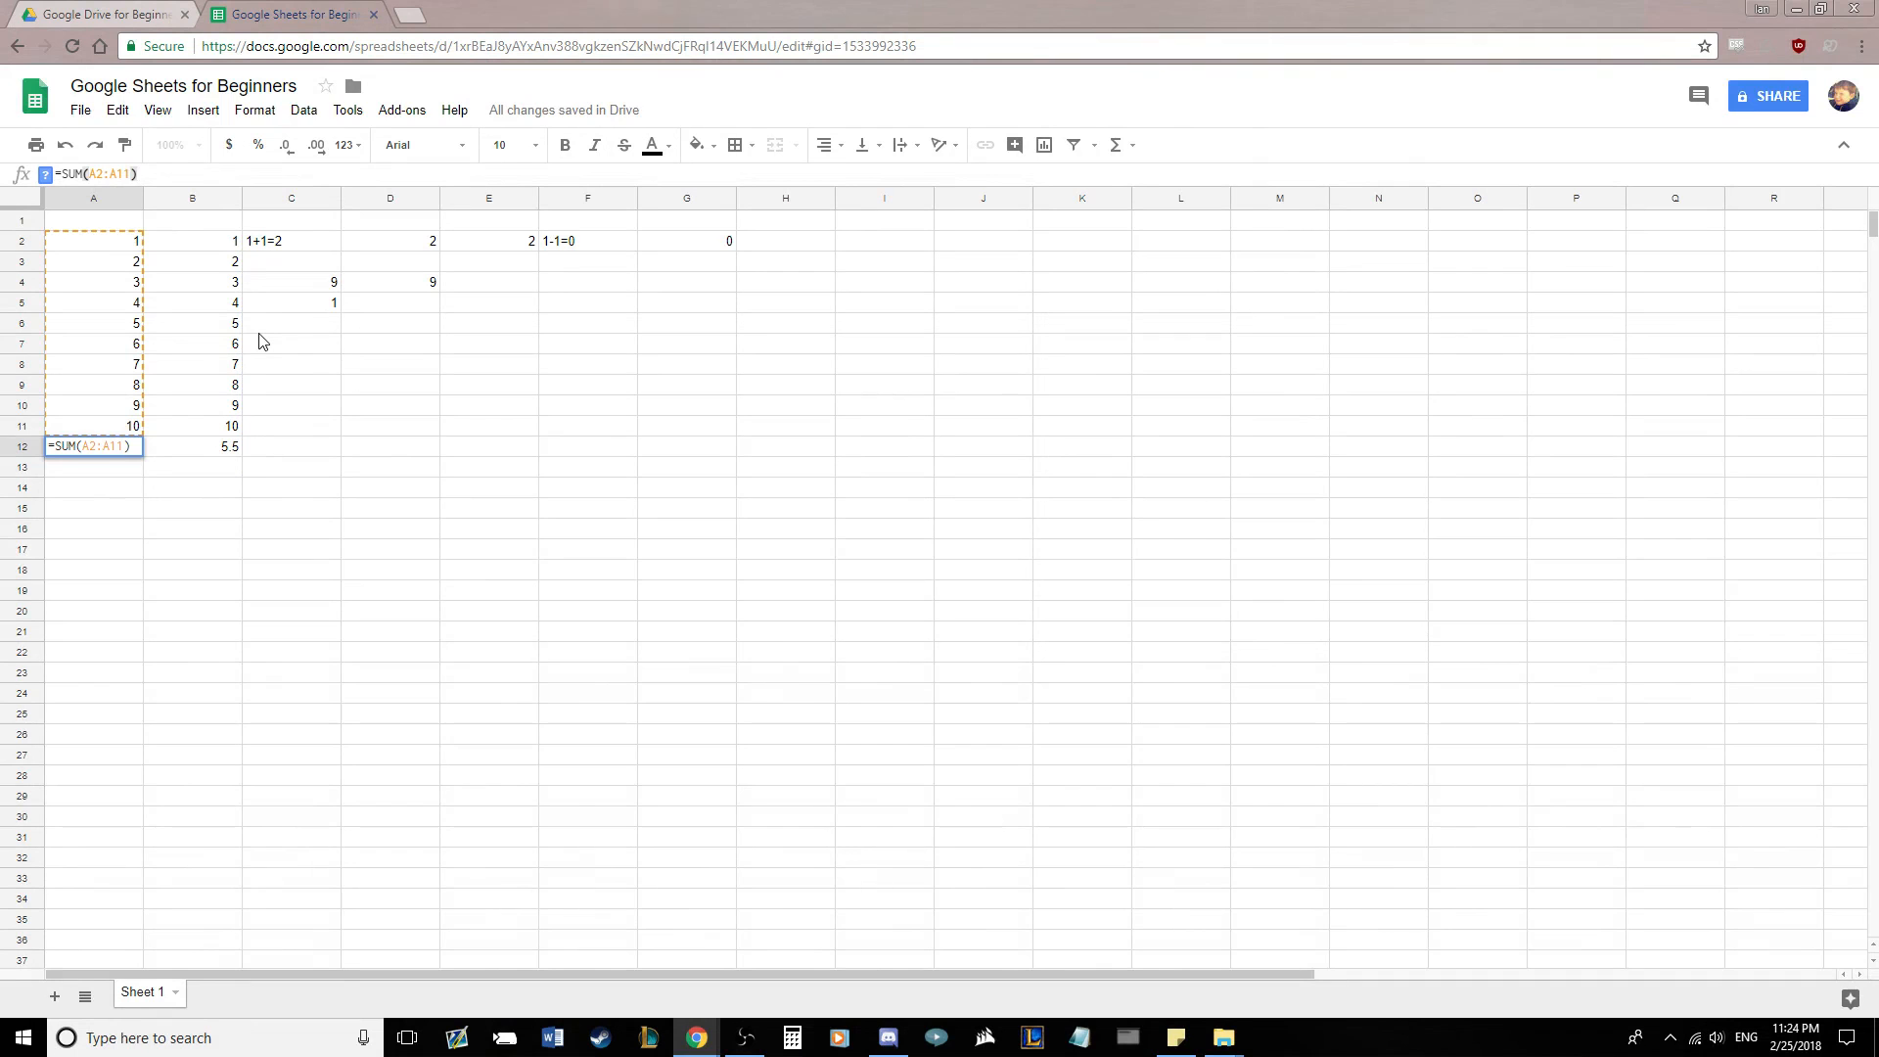
{"action": "type", "text": "/10"}
{"action": "key", "text": "Return"}
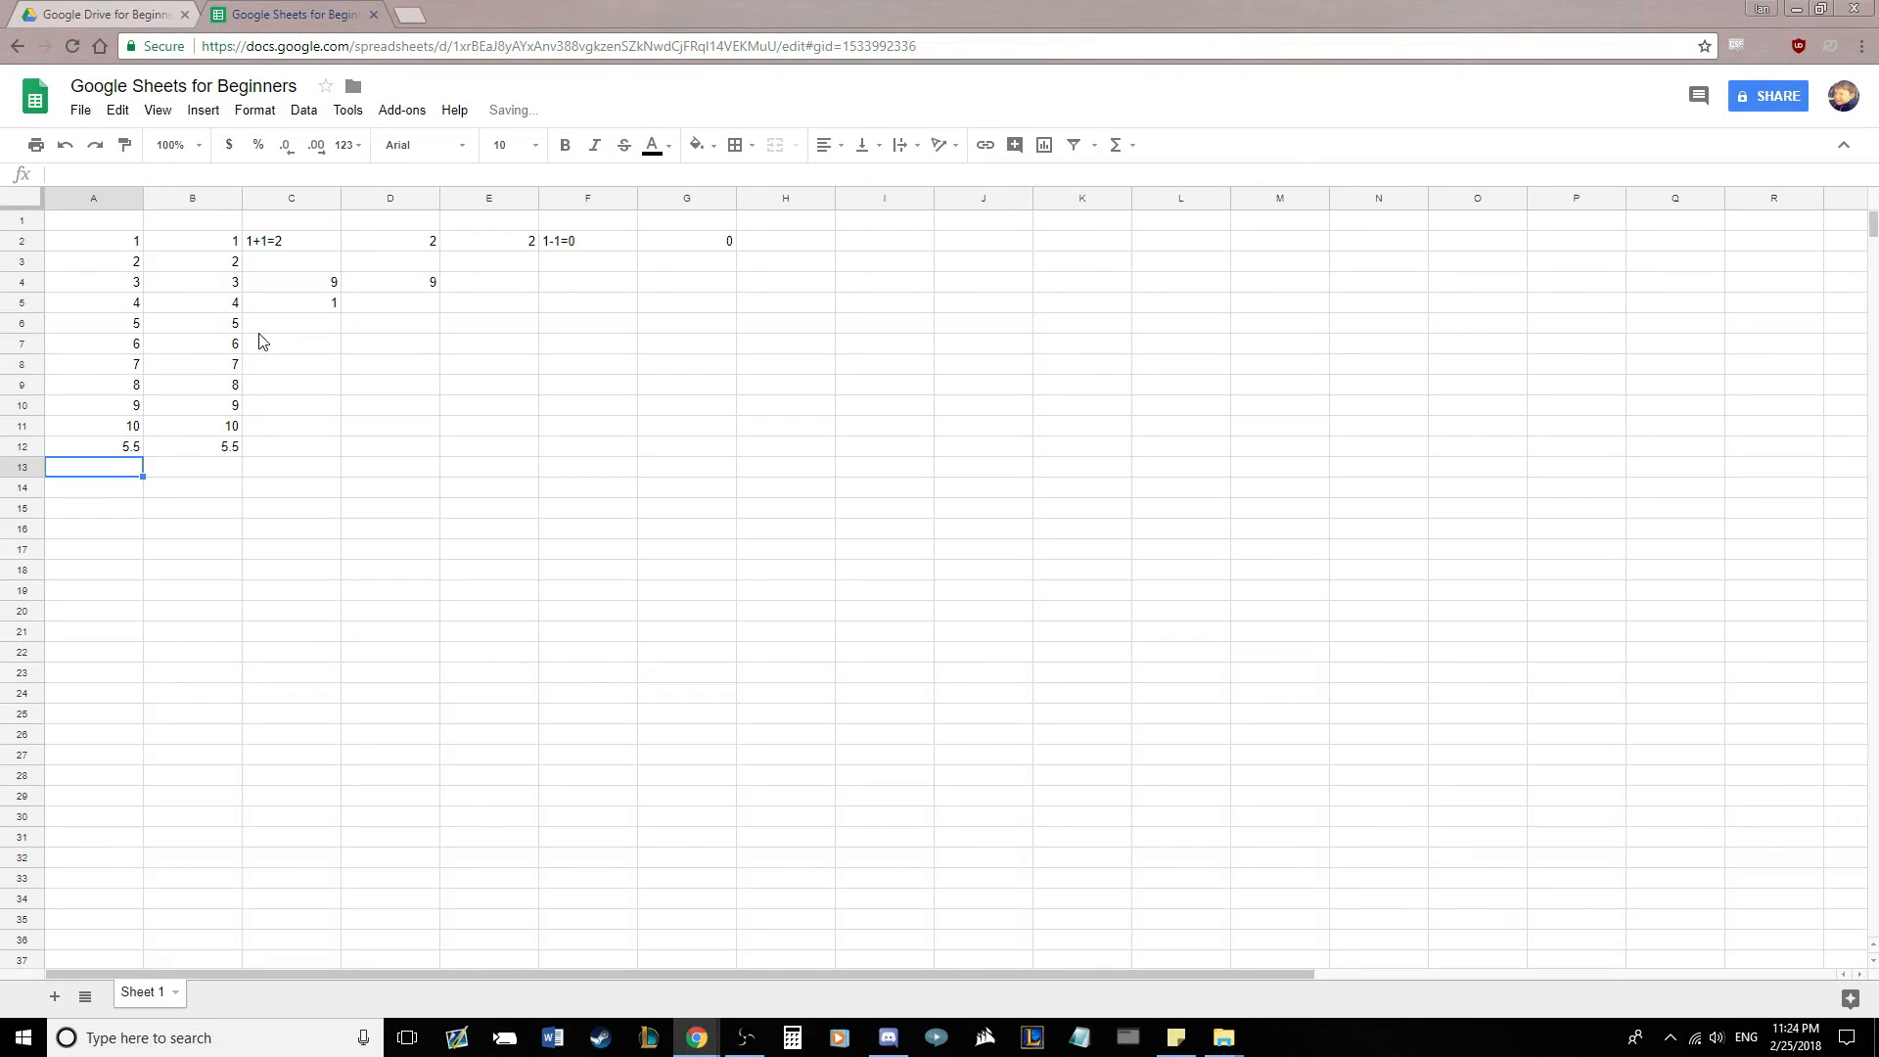
{"action": "left_click", "coordinate": [78, 452]}
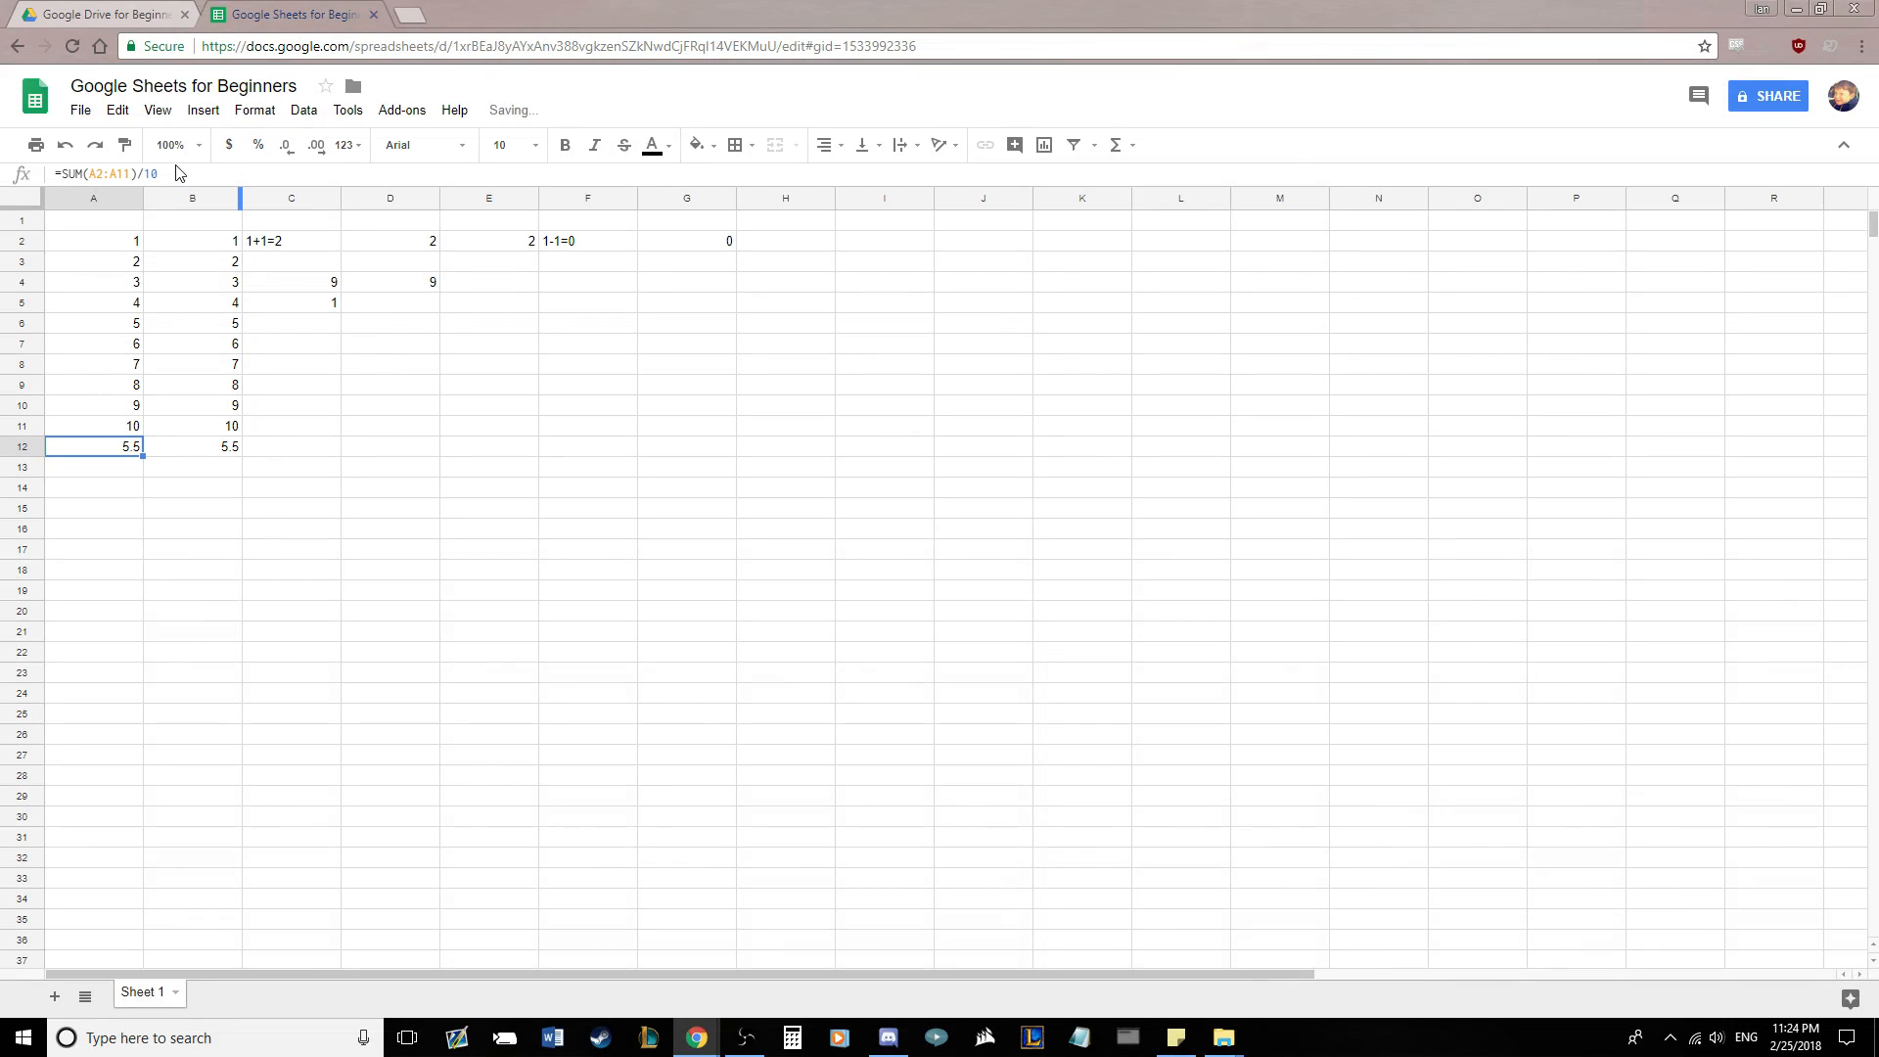
- Remove the division by 10 from A12 so the formula is =SUM(A2:A11) again
{"action": "key", "text": "Return"}
{"action": "key", "text": "BackSpace"}
{"action": "key", "text": "BackSpace"}
{"action": "key", "text": "BackSpace"}
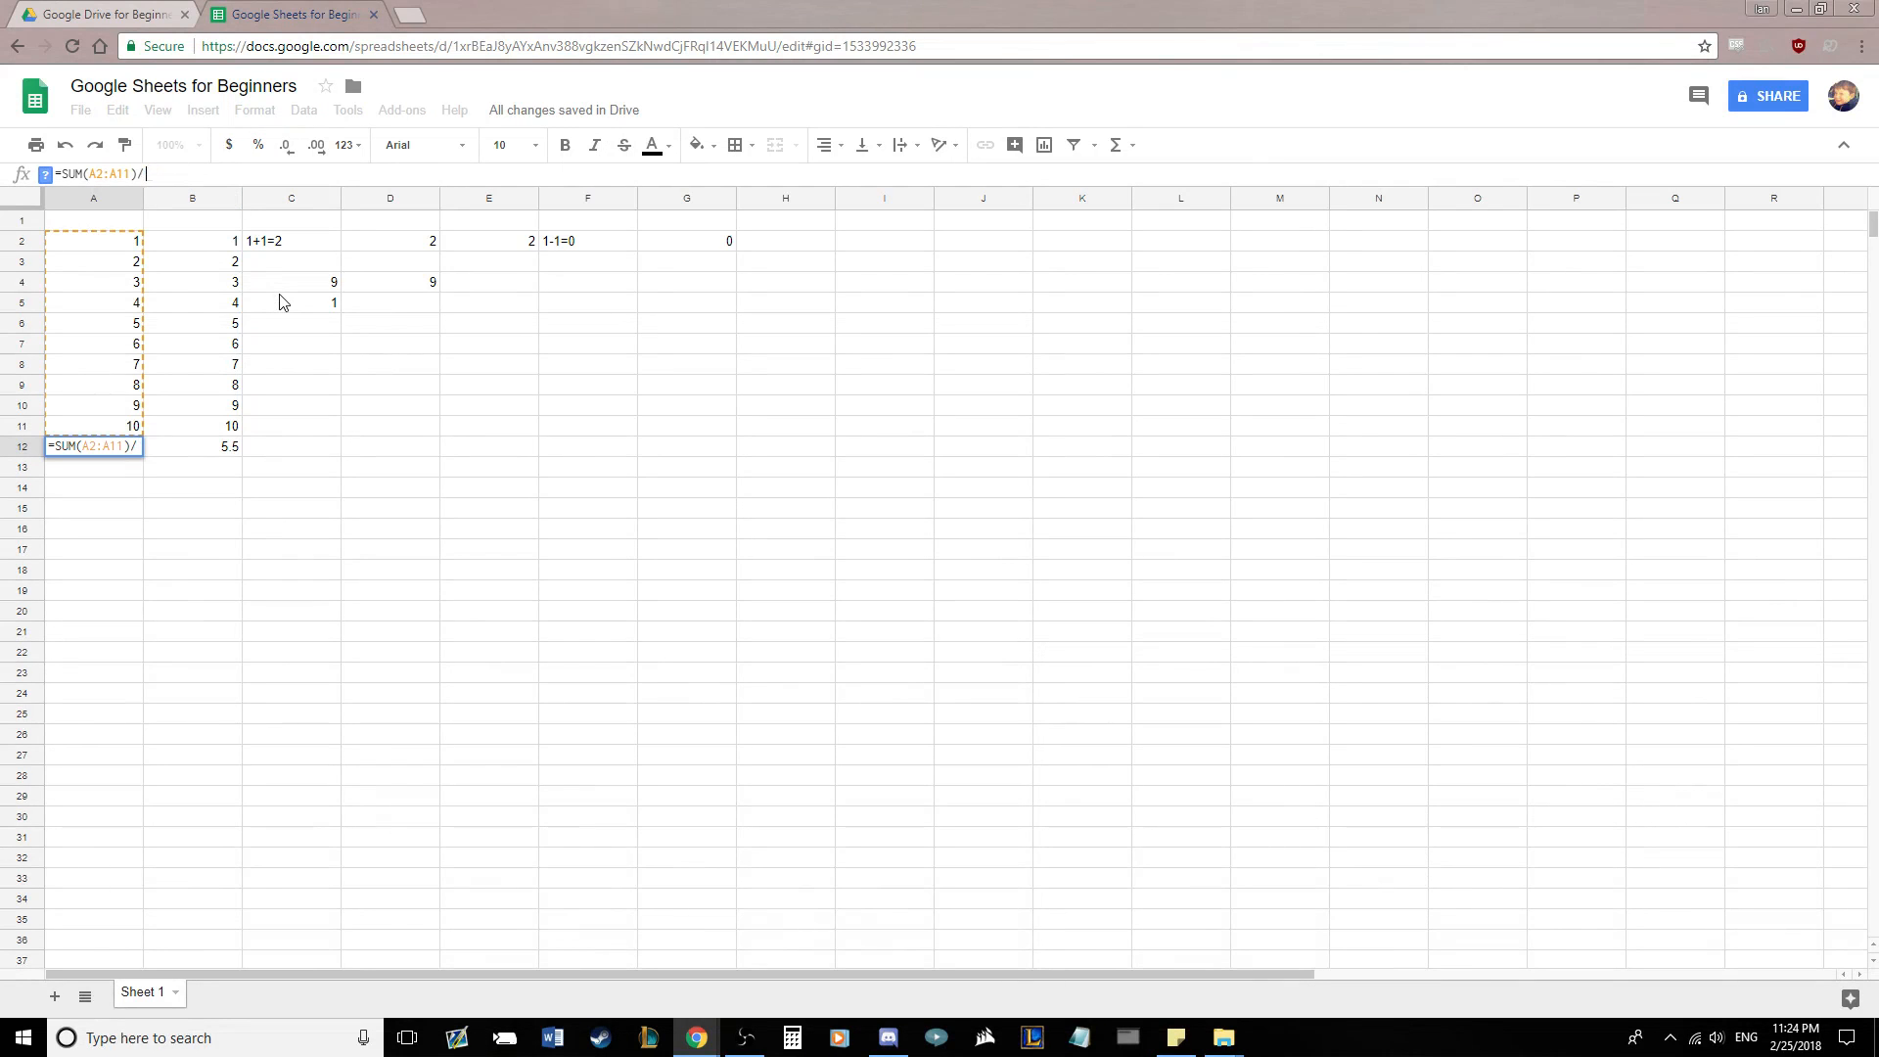
{"action": "key", "text": "Return"}
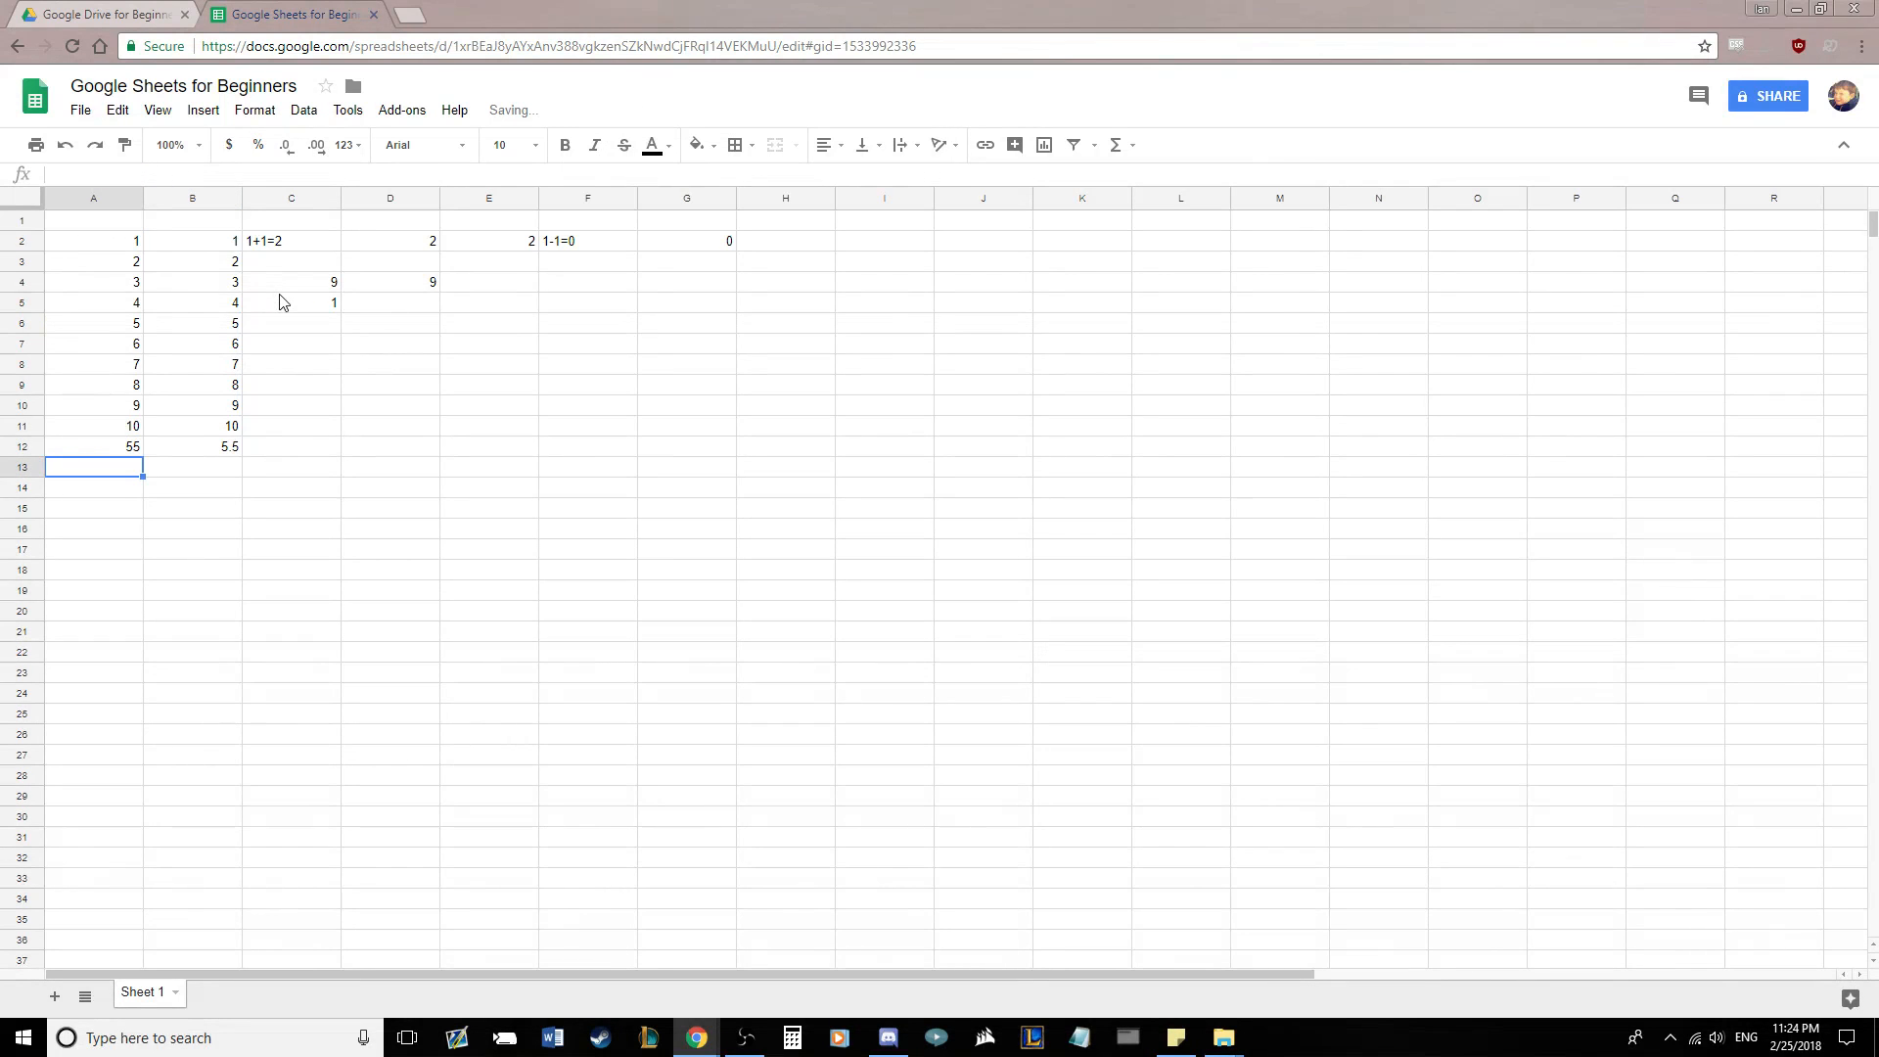
- Compare the sum formula in A12 with the average formula in B12
{"action": "left_click", "coordinate": [117, 450]}
{"action": "left_click", "coordinate": [201, 450]}
{"action": "left_click", "coordinate": [431, 445]}
{"action": "left_click", "coordinate": [196, 452]}
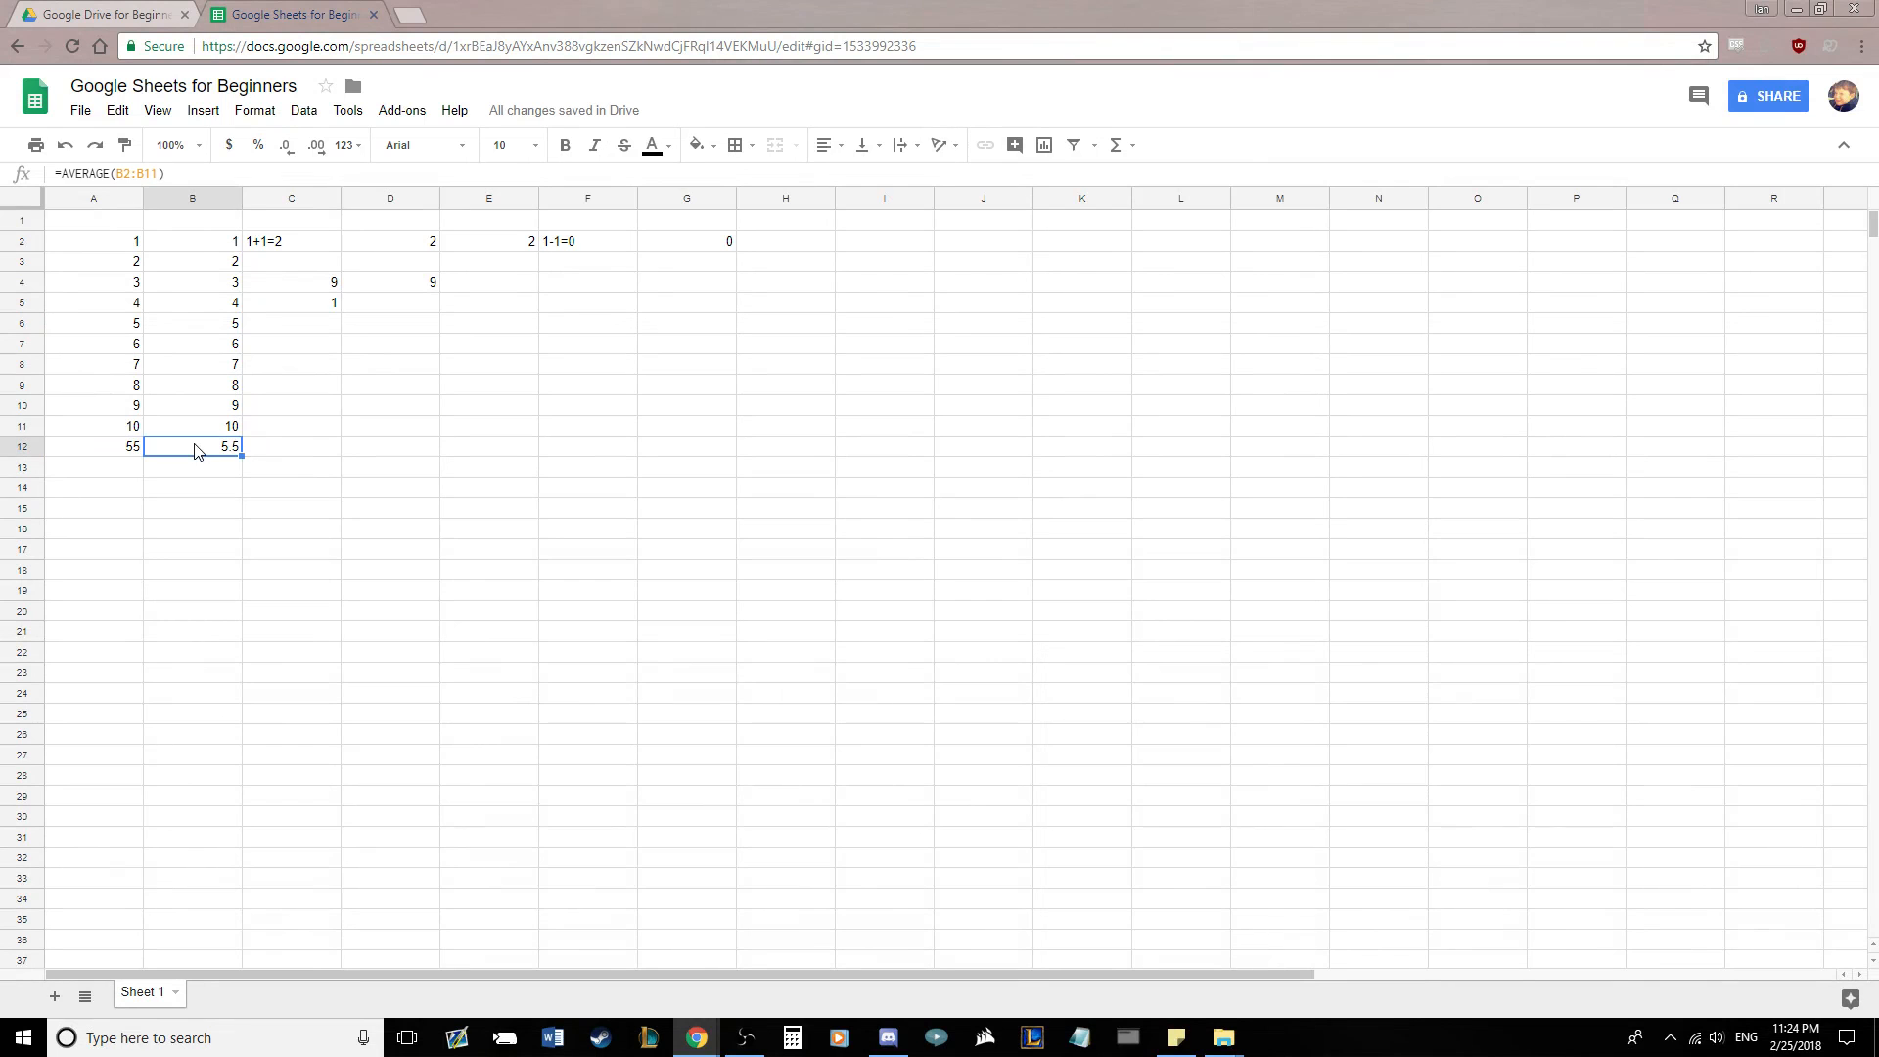
{"action": "left_click", "coordinate": [93, 457]}
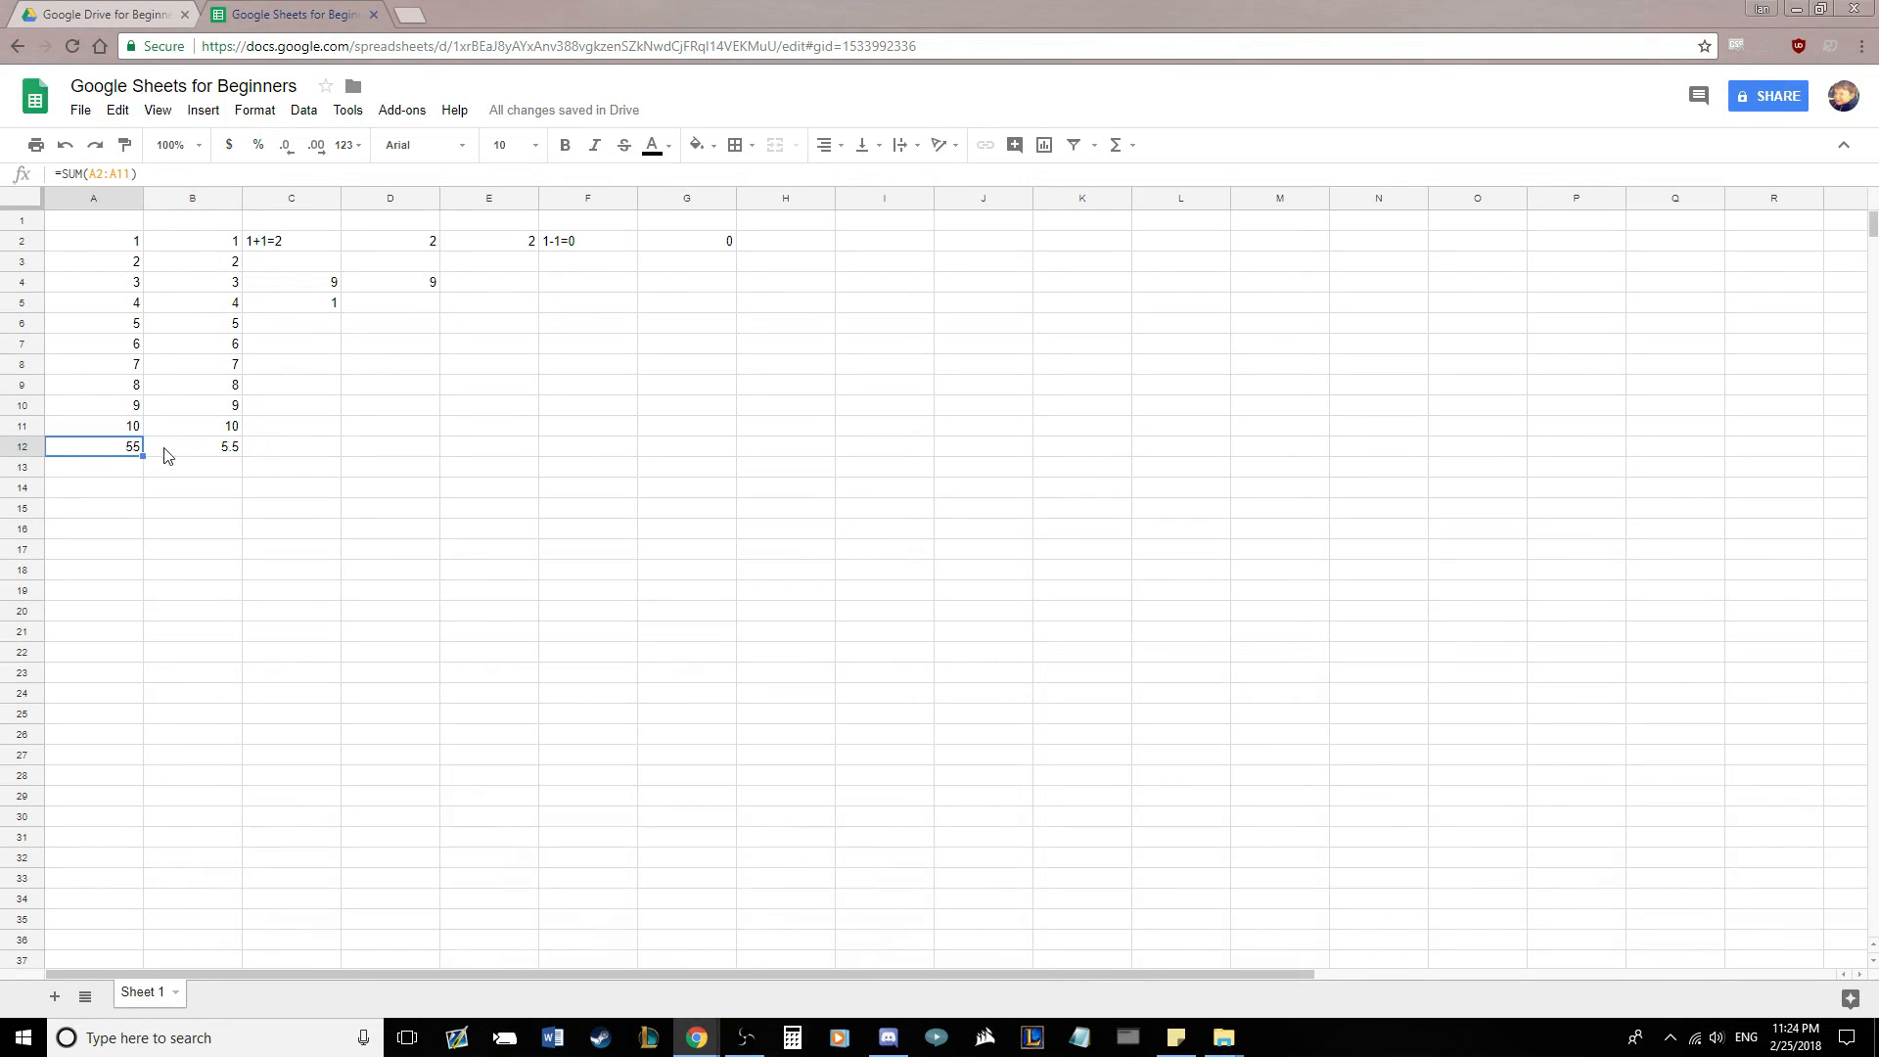
- Replace the average formula in B12 with =A12/10 and check the new formula
{"action": "left_click", "coordinate": [188, 452]}
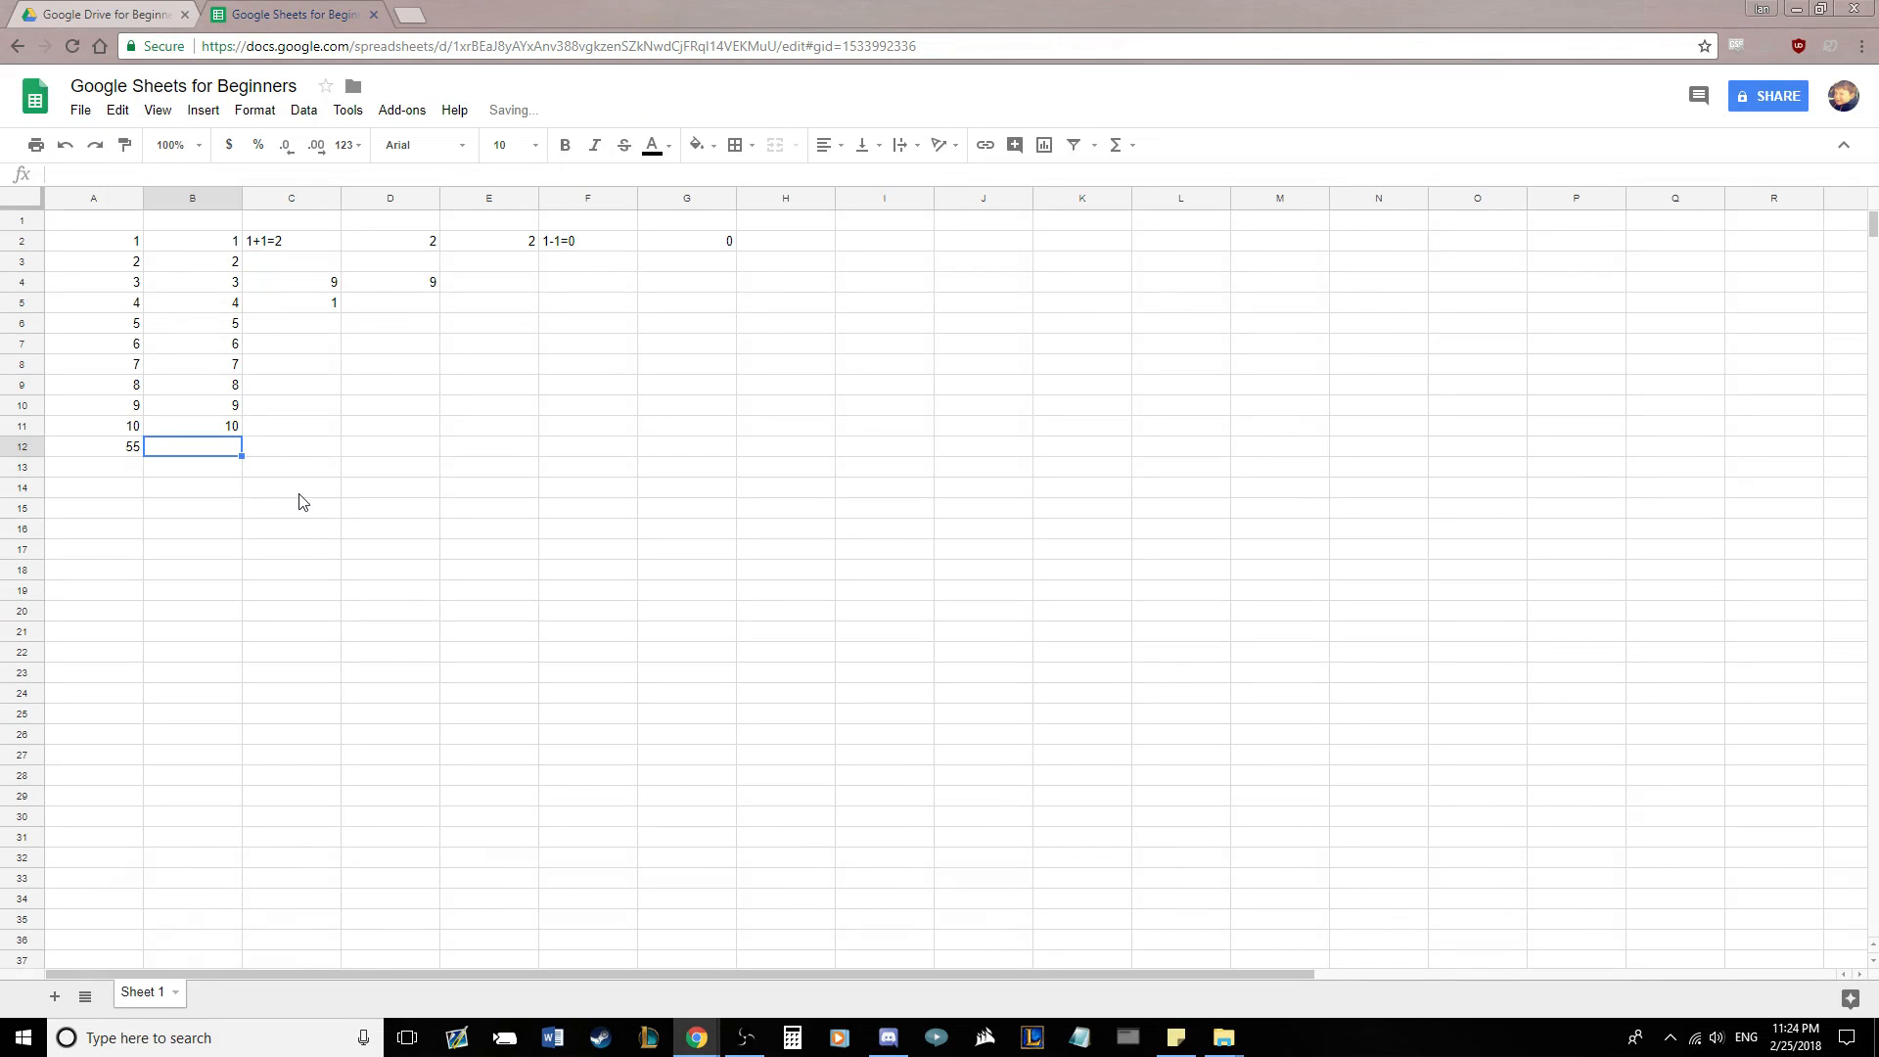
{"action": "type", "text": "="}
{"action": "left_click", "coordinate": [108, 450]}
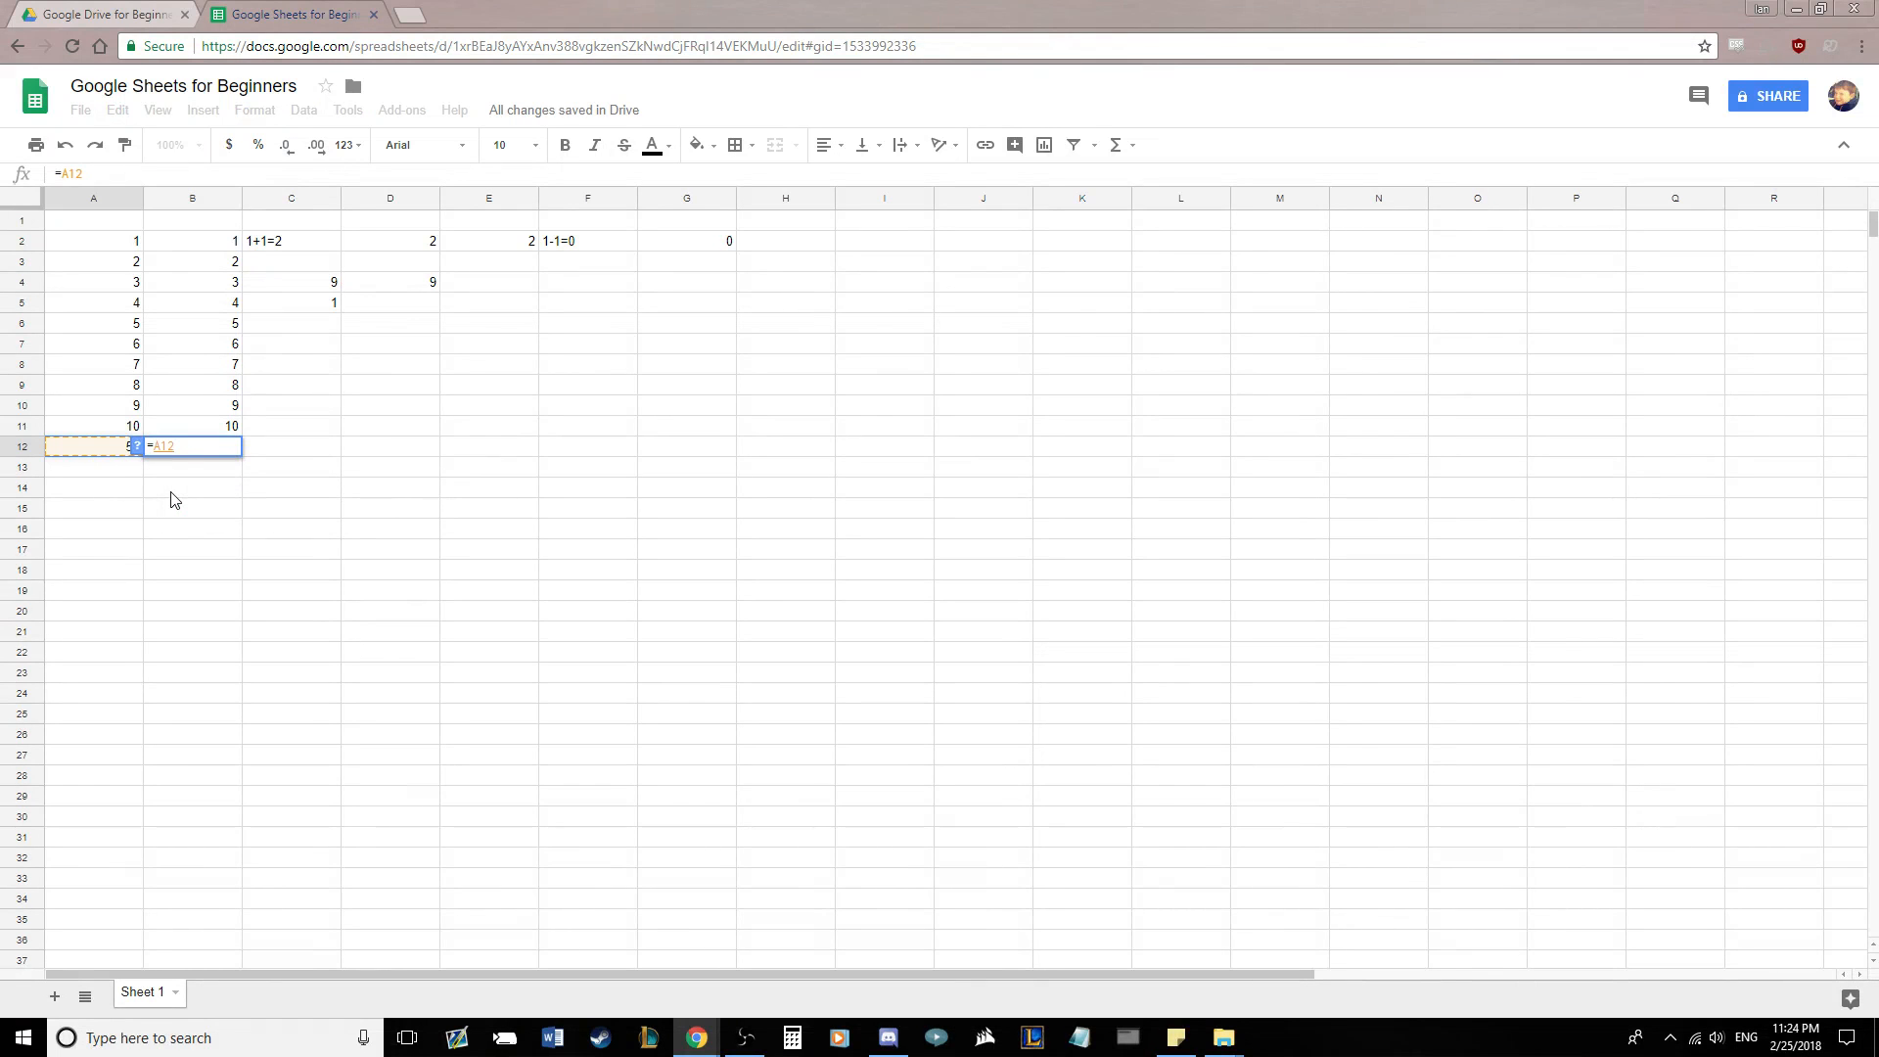
{"action": "type", "text": "/10"}
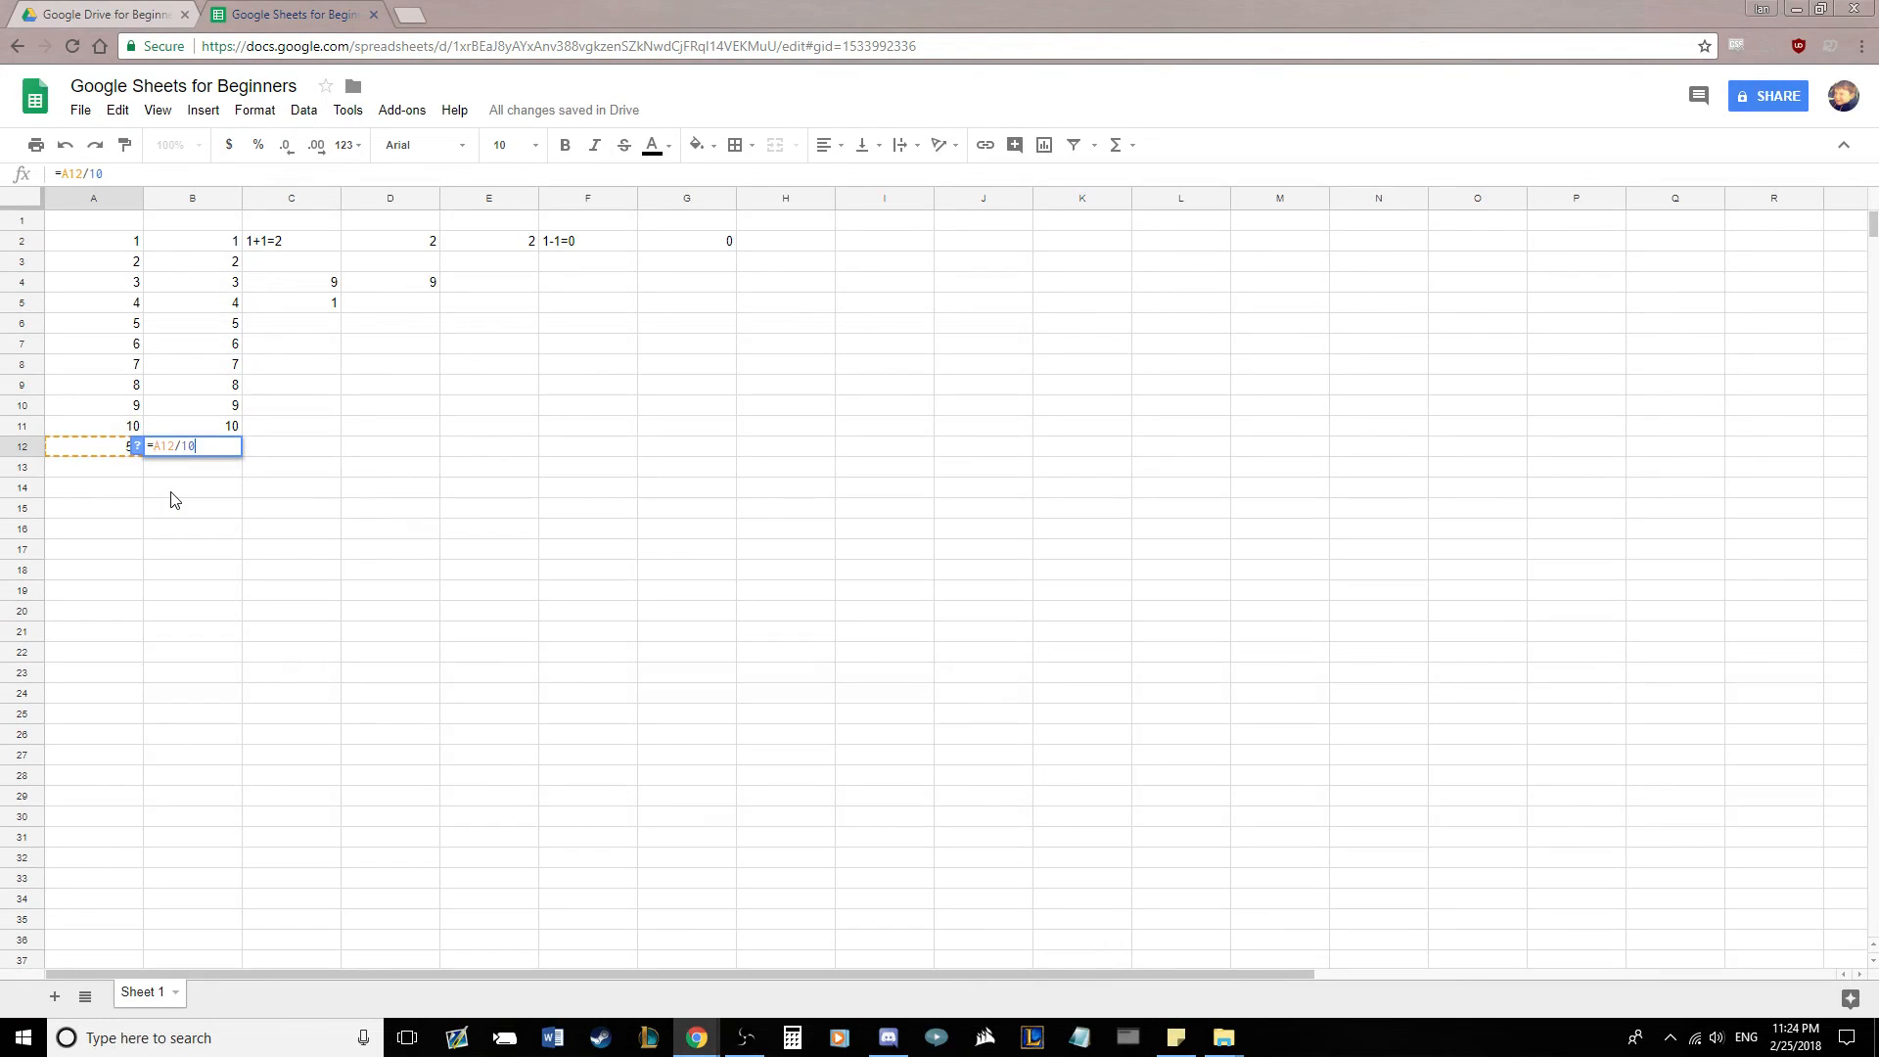
{"action": "key", "text": "Return"}
{"action": "left_click", "coordinate": [207, 450]}
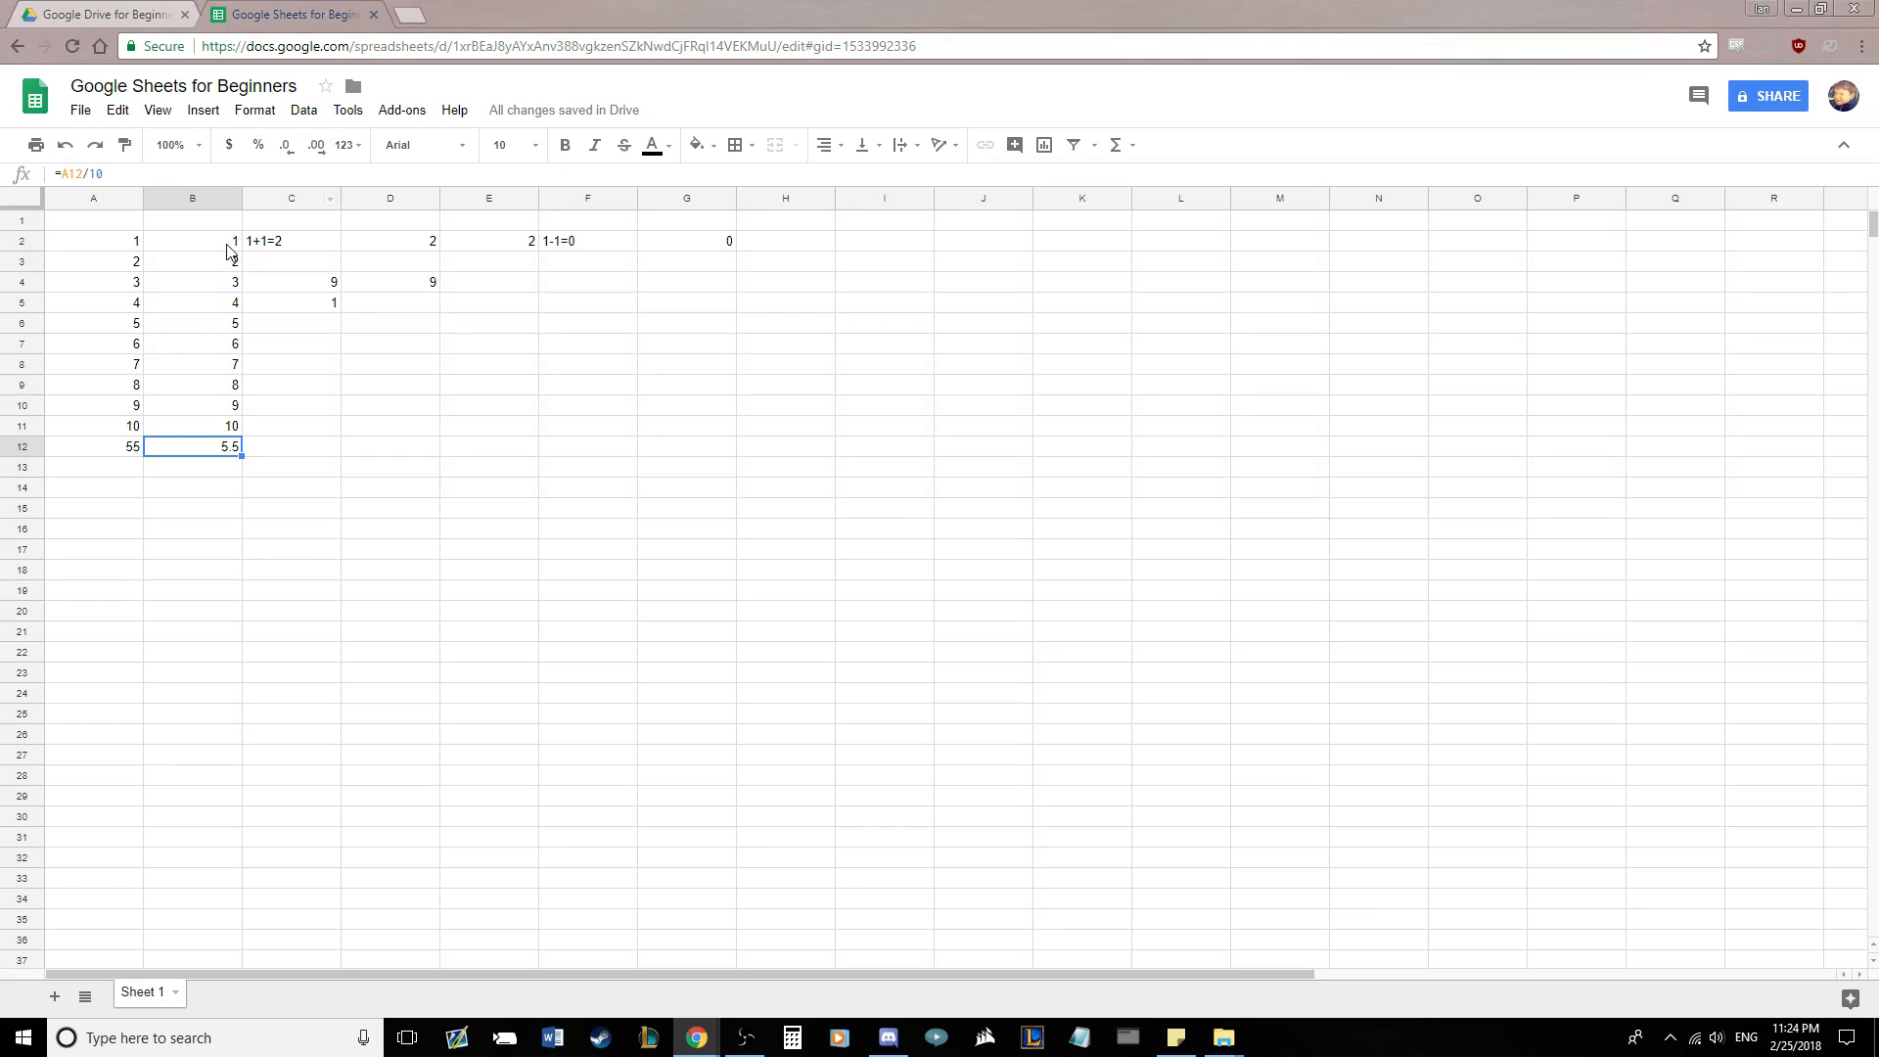
- Examine the B2:B11 values and how the B12 formula refers to the total in A12
{"action": "left_click_drag", "start_coordinate": [233, 249], "coordinate": [215, 430]}
{"action": "left_click", "coordinate": [344, 467]}
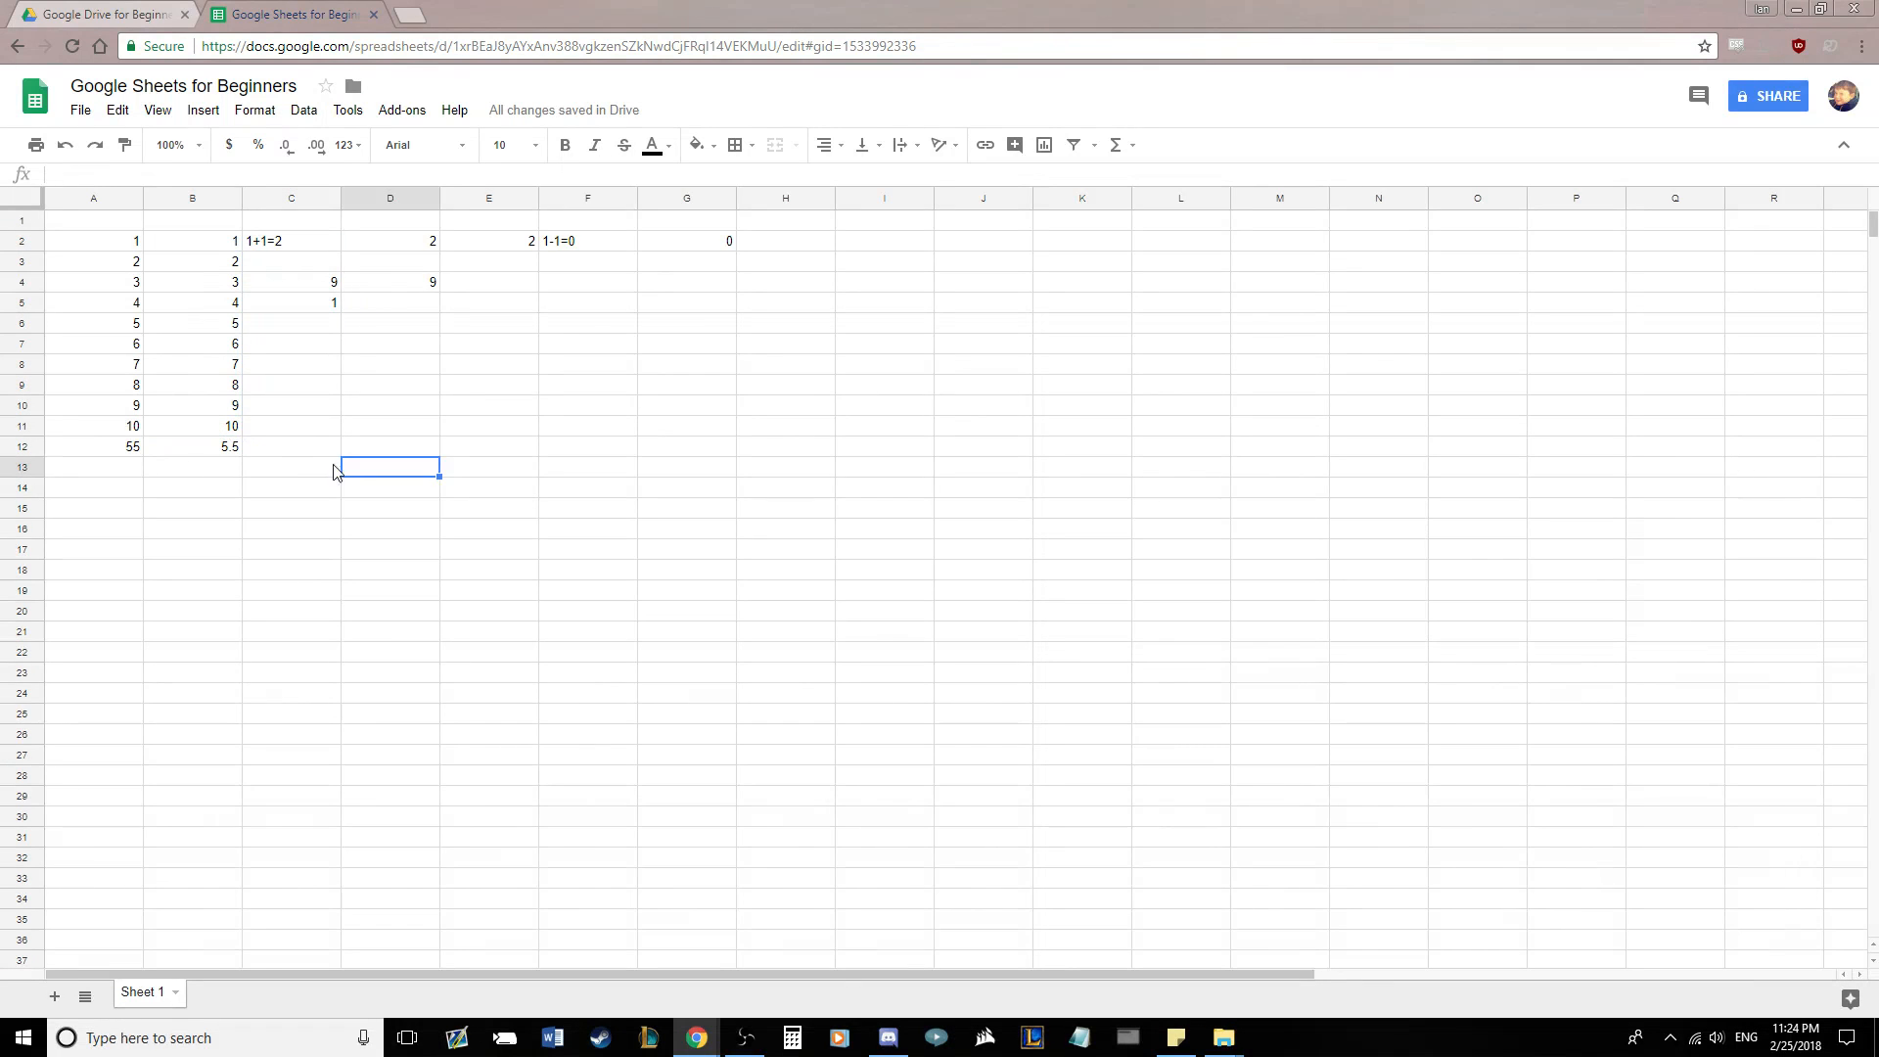
{"action": "left_click", "coordinate": [119, 452]}
{"action": "left_click", "coordinate": [186, 450]}
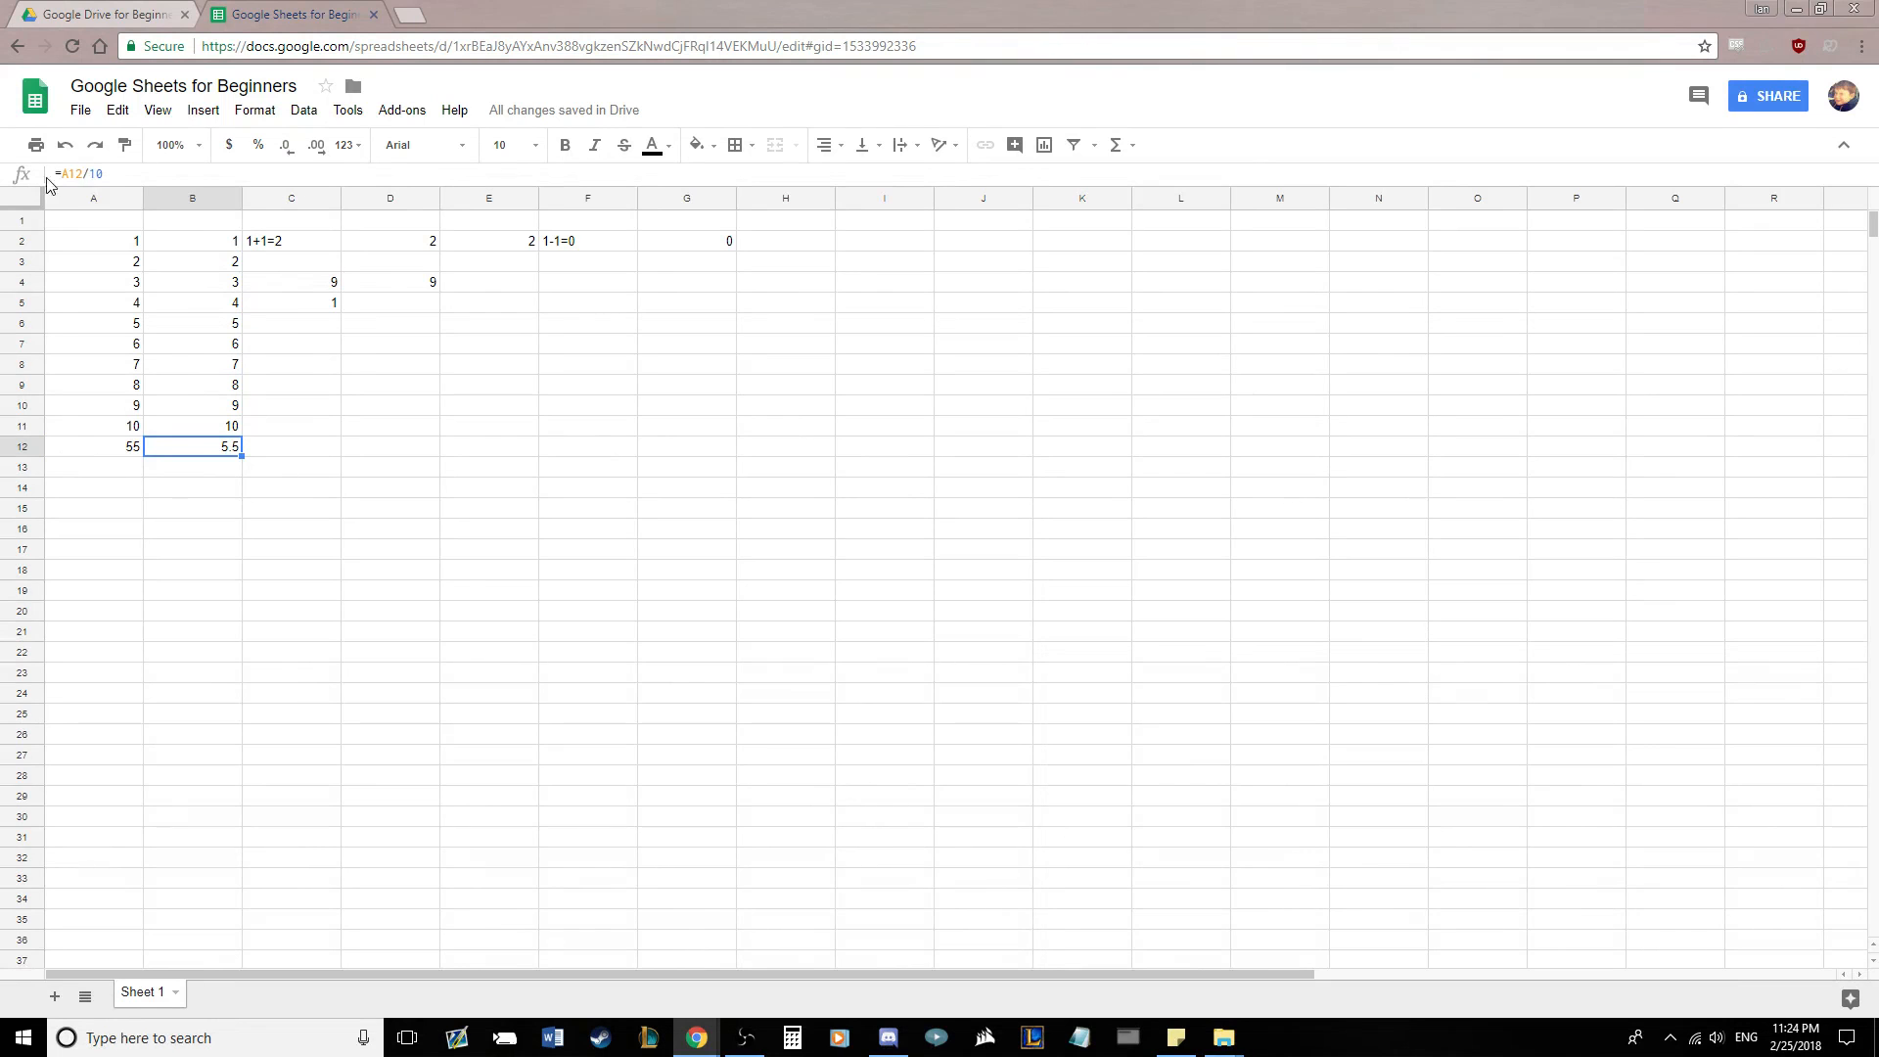
{"action": "left_click", "coordinate": [86, 447]}
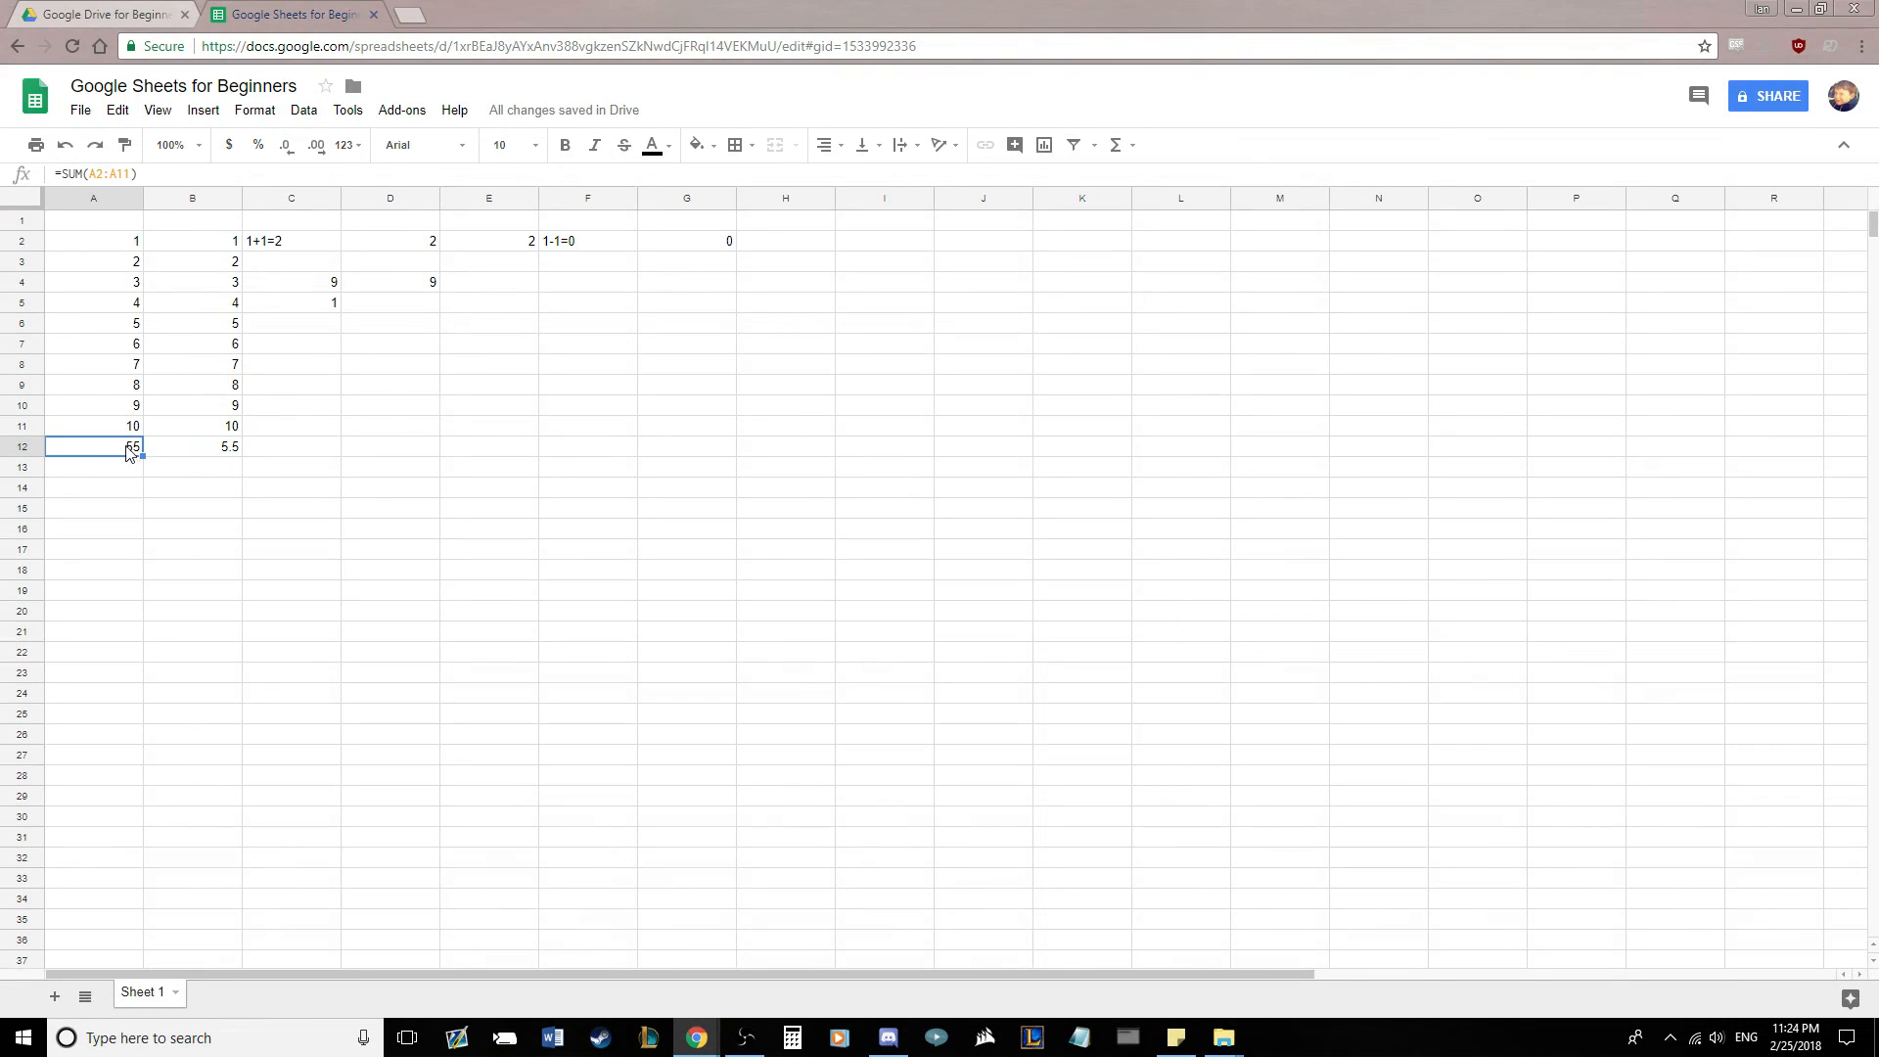
{"action": "left_click", "coordinate": [224, 456]}
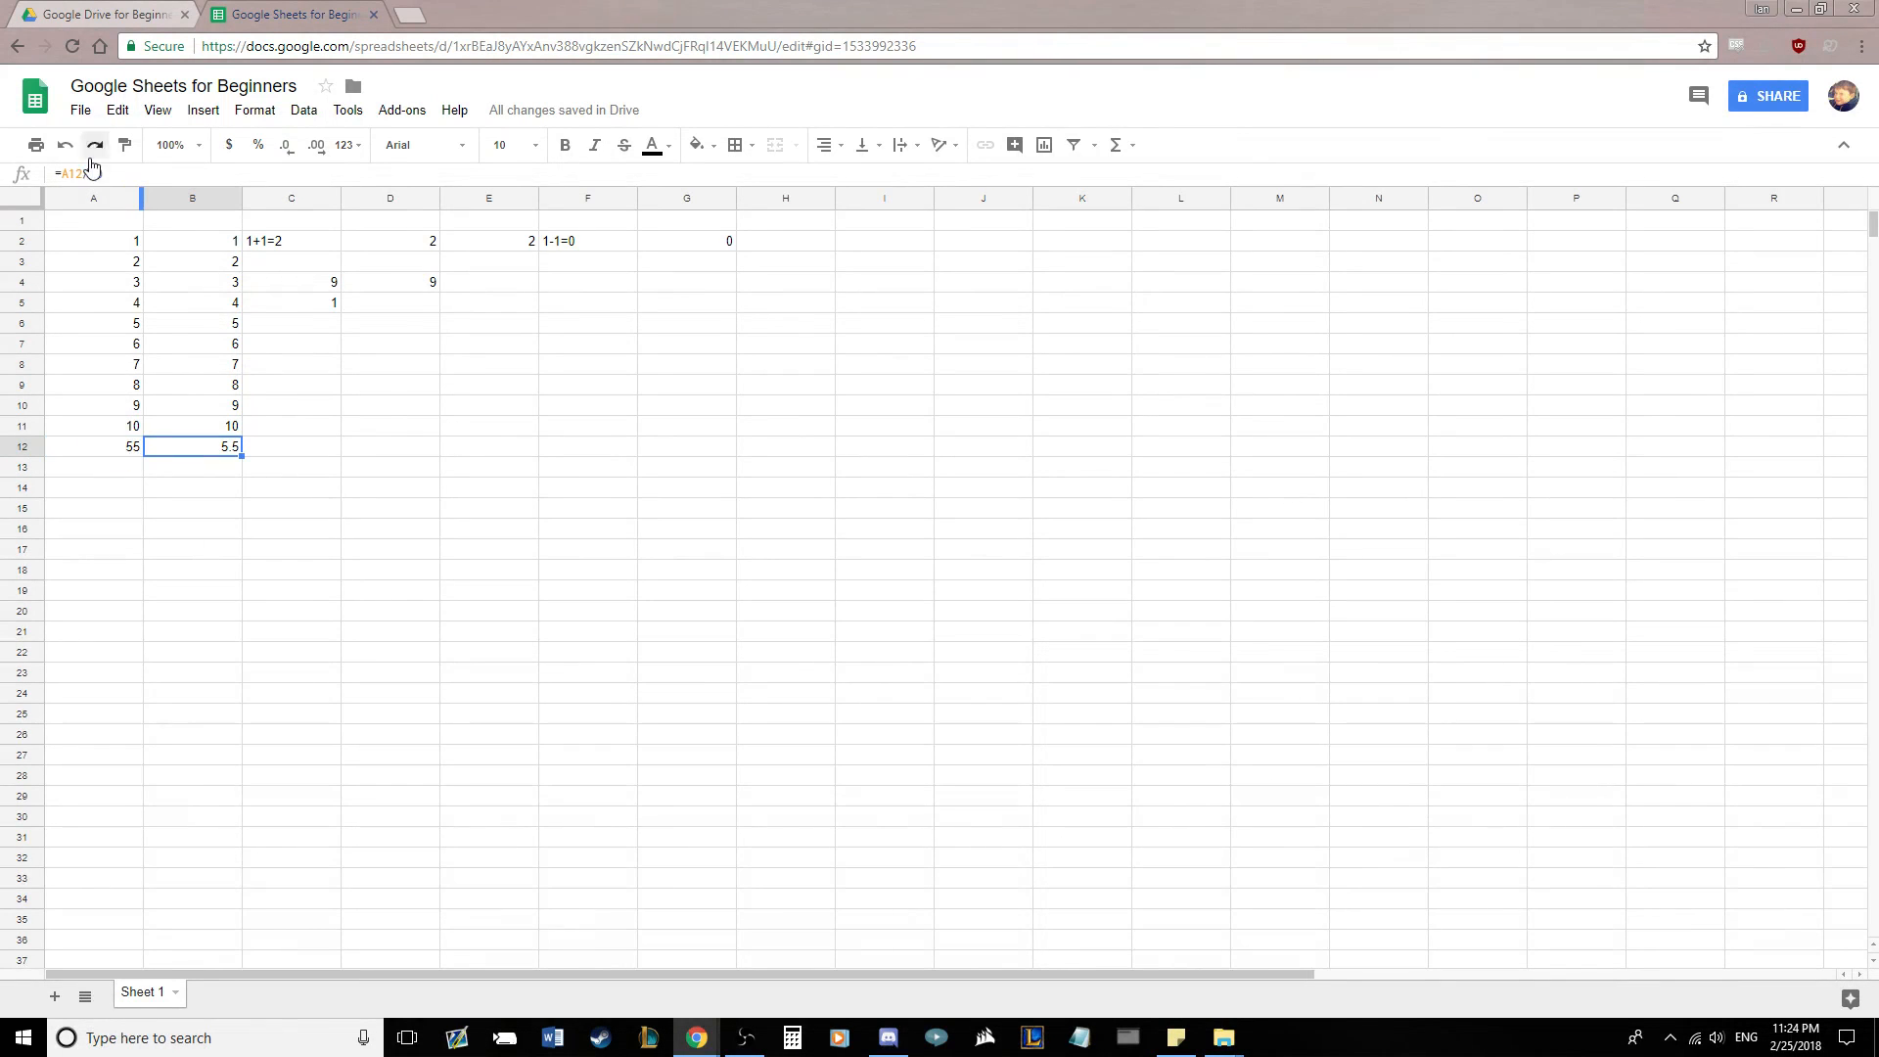
{"action": "left_click", "coordinate": [435, 489]}
{"action": "left_click", "coordinate": [122, 442]}
- Change the value in A5 to 5 and check the dependent formulas in A12, B12 and C5
{"action": "left_click", "coordinate": [117, 260]}
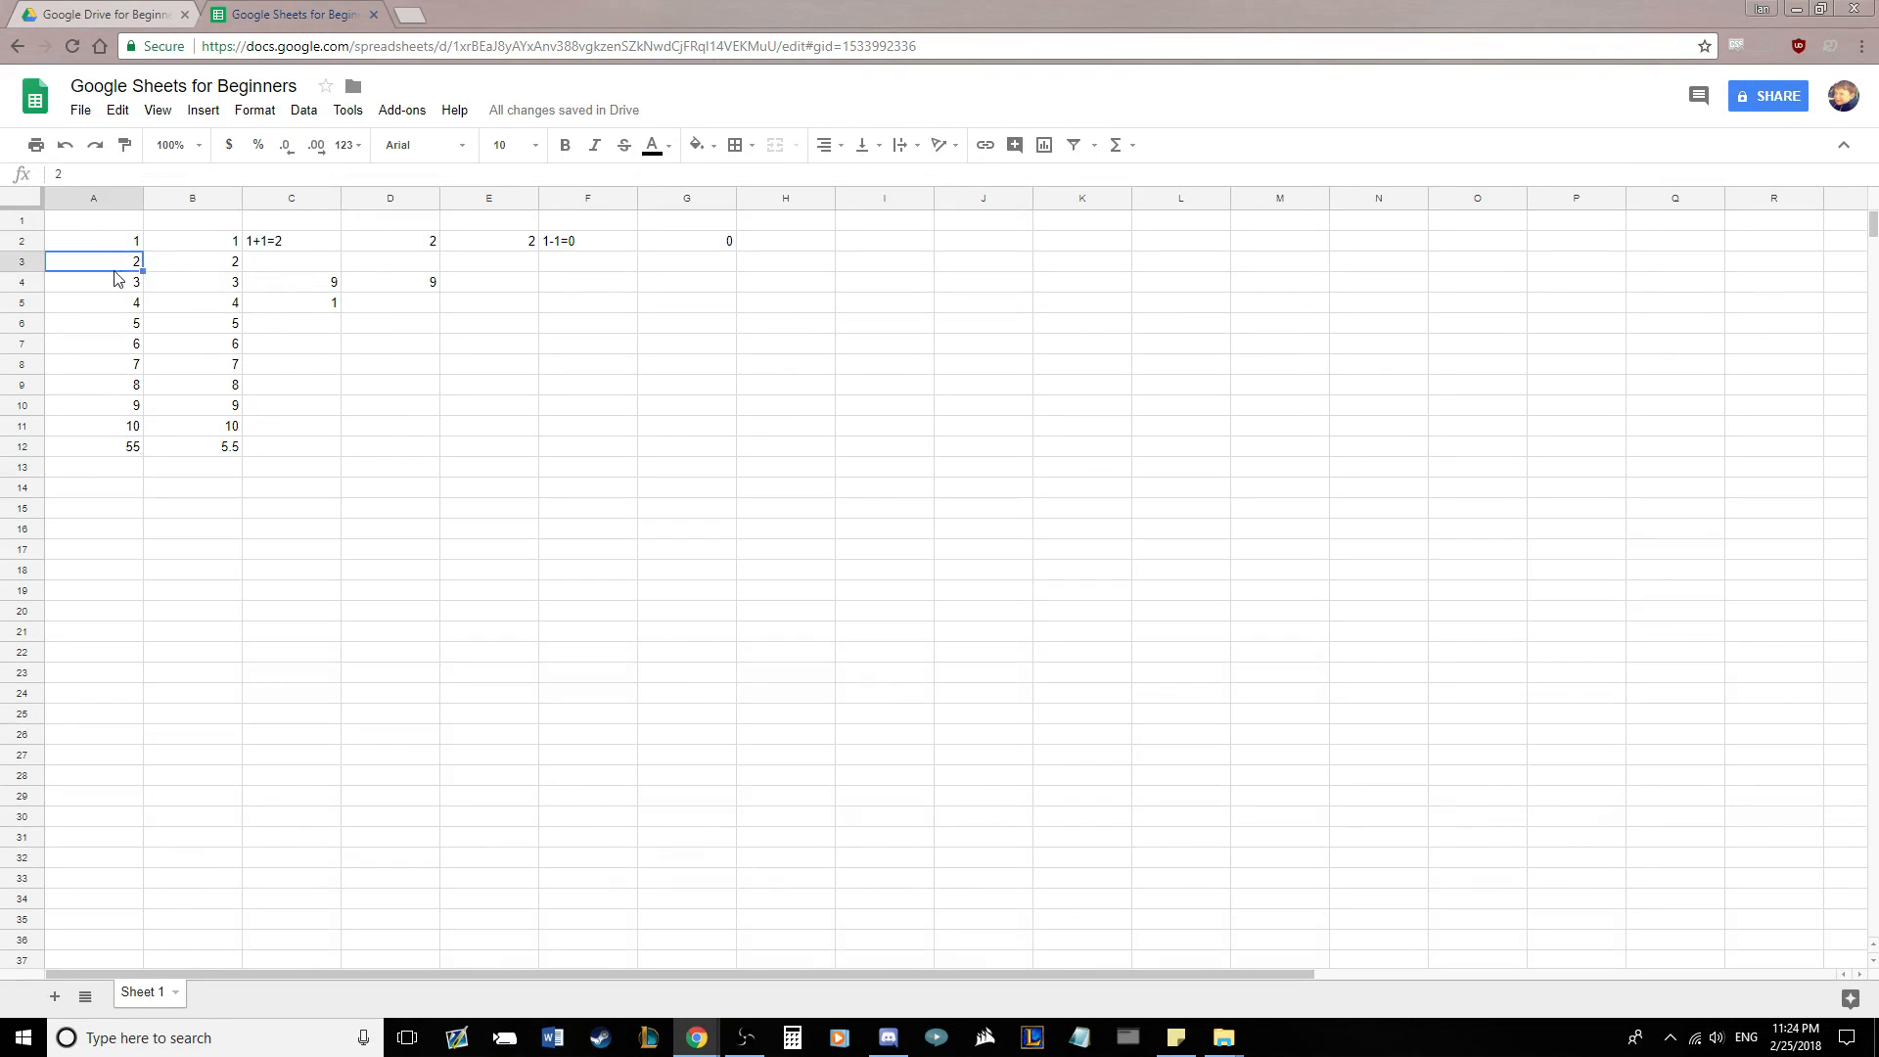
{"action": "left_click", "coordinate": [112, 389]}
{"action": "left_click", "coordinate": [410, 402]}
{"action": "left_click", "coordinate": [115, 307]}
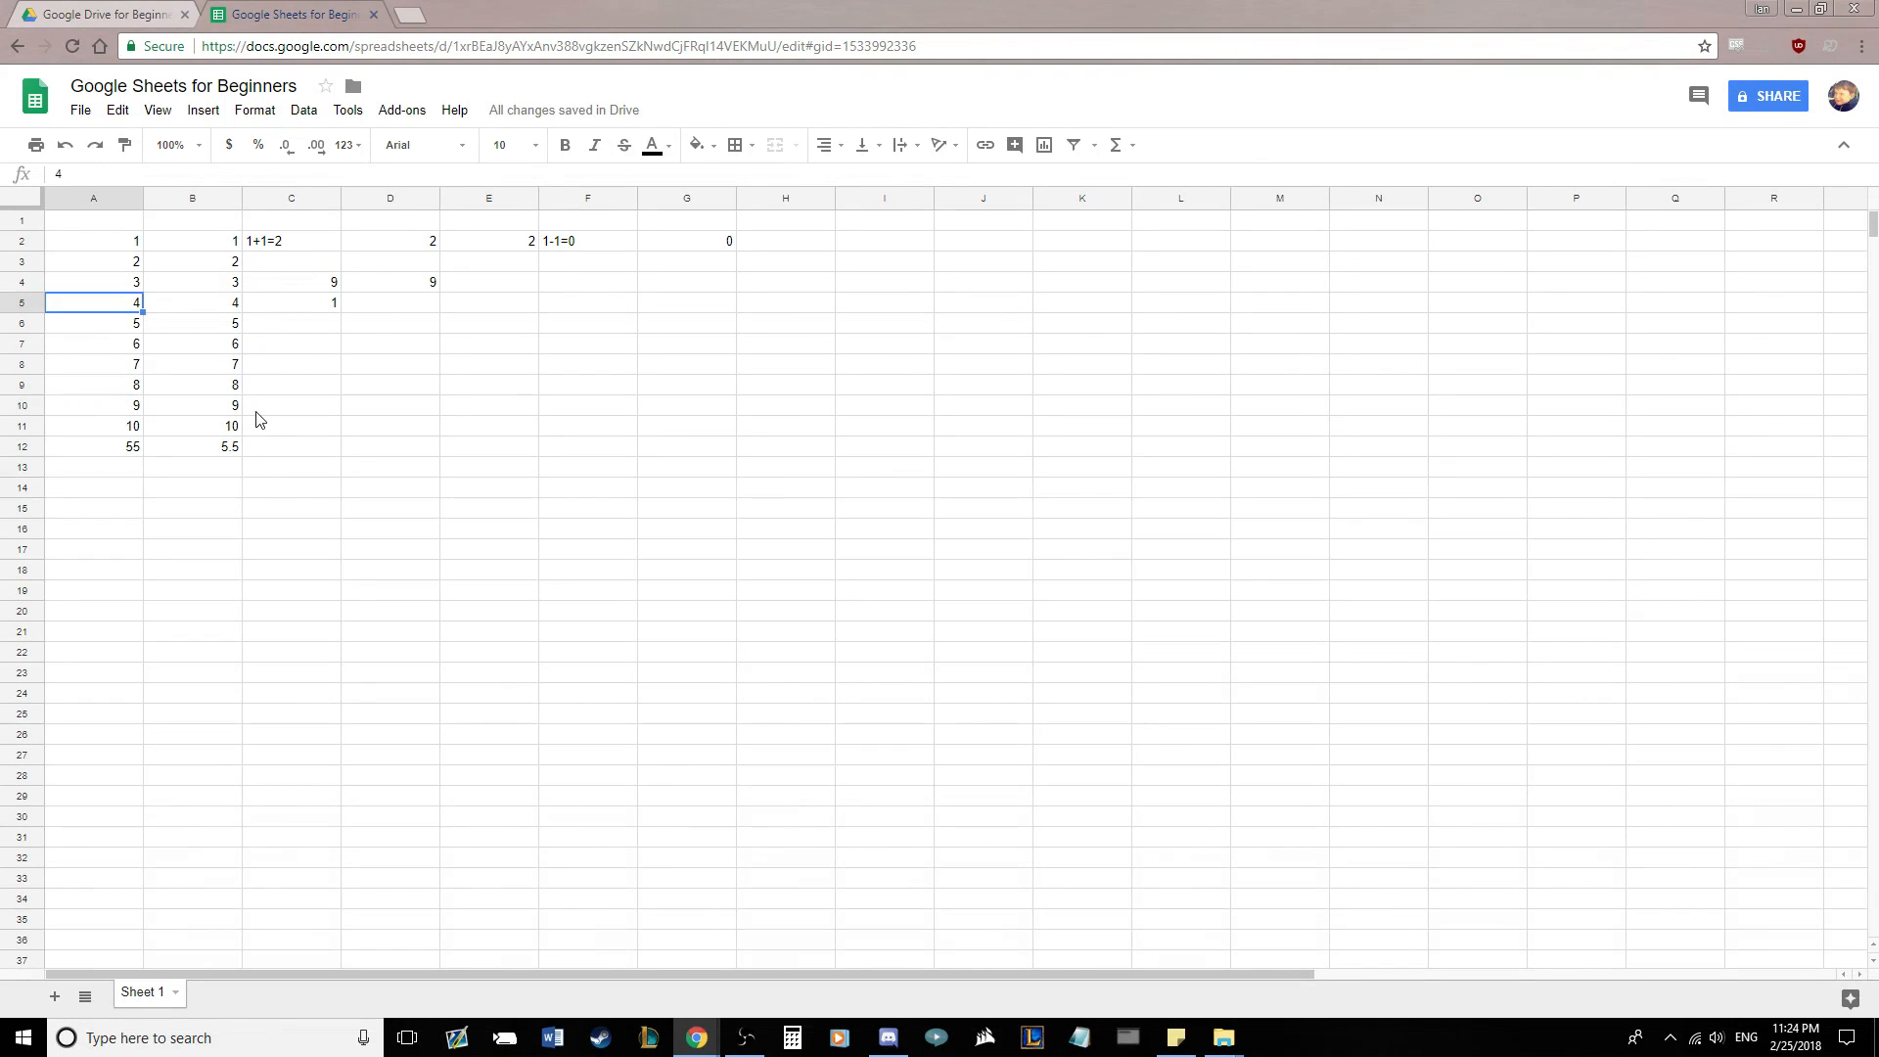
{"action": "type", "text": "5"}
{"action": "key", "text": "Return"}
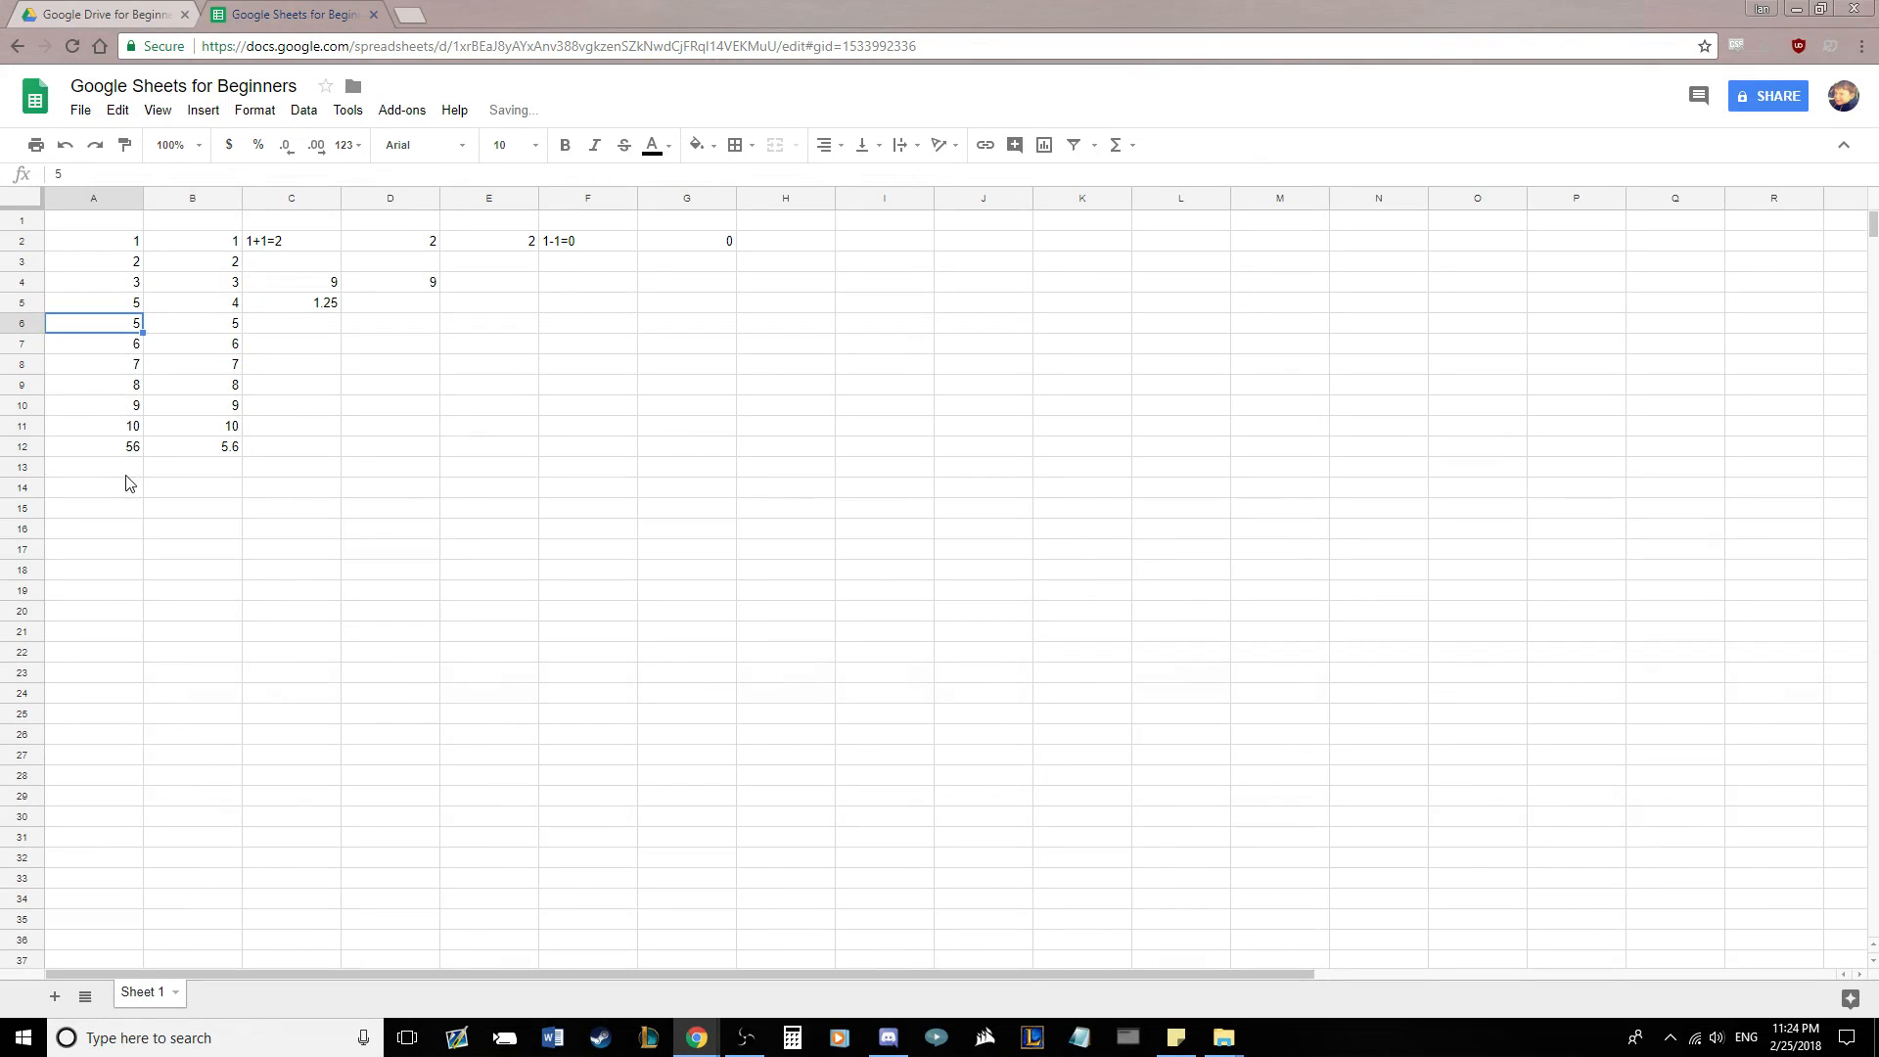
{"action": "left_click", "coordinate": [117, 451]}
{"action": "left_click", "coordinate": [211, 456]}
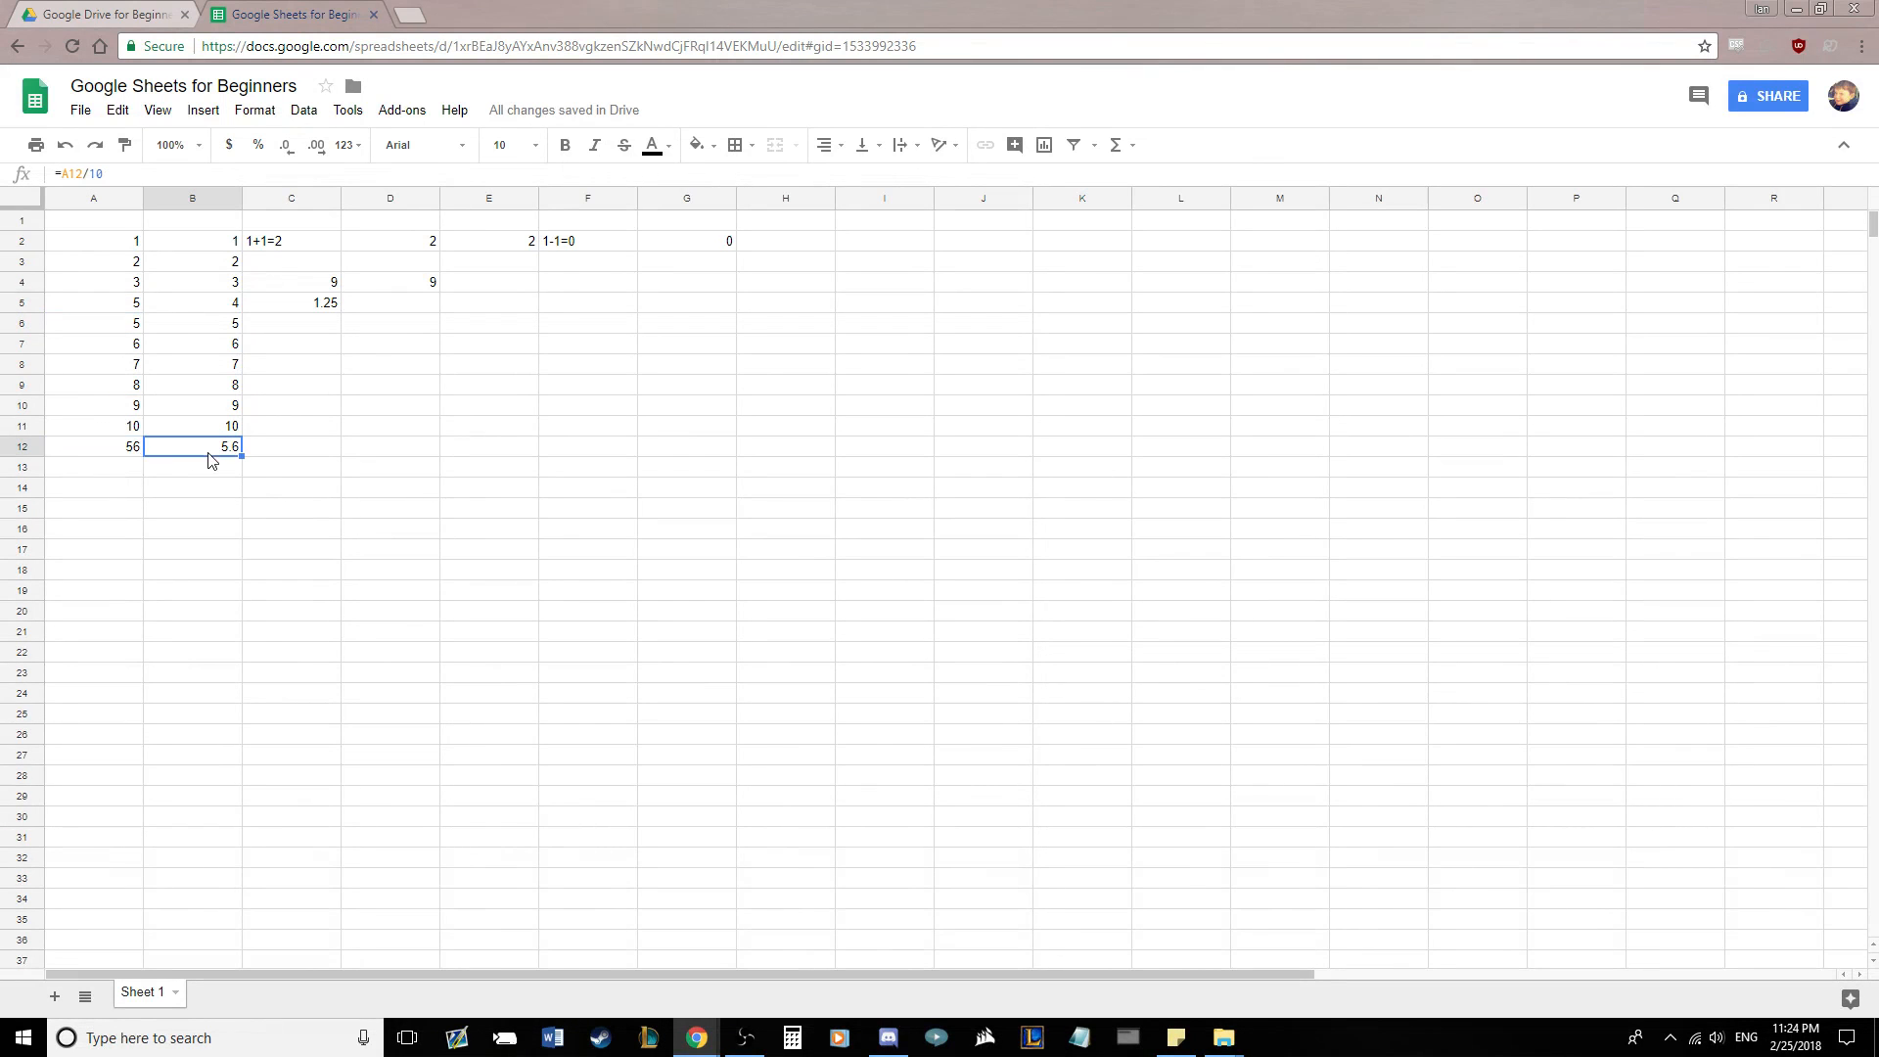
{"action": "left_click", "coordinate": [449, 445]}
{"action": "left_click", "coordinate": [295, 308]}
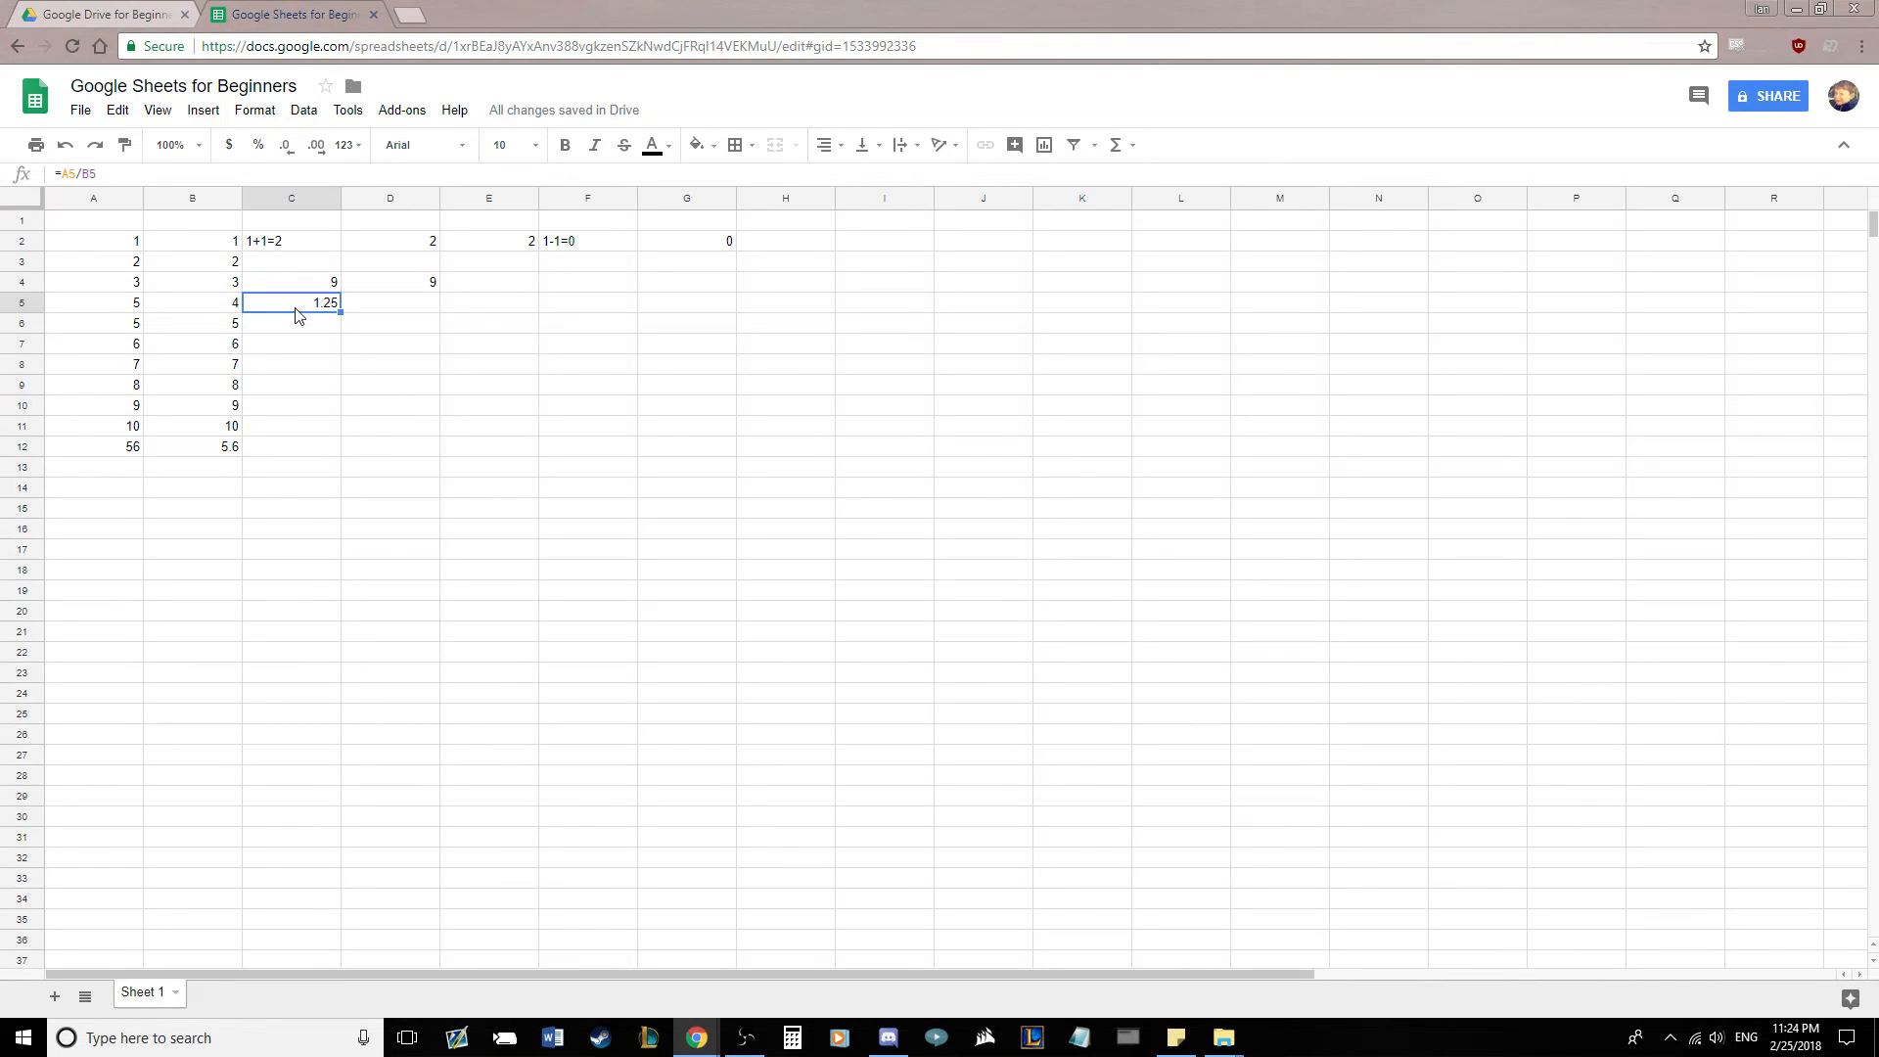
- Set the value in A5 back to 4
{"action": "left_click", "coordinate": [100, 307]}
{"action": "type", "text": "4"}
{"action": "key", "text": "Return"}
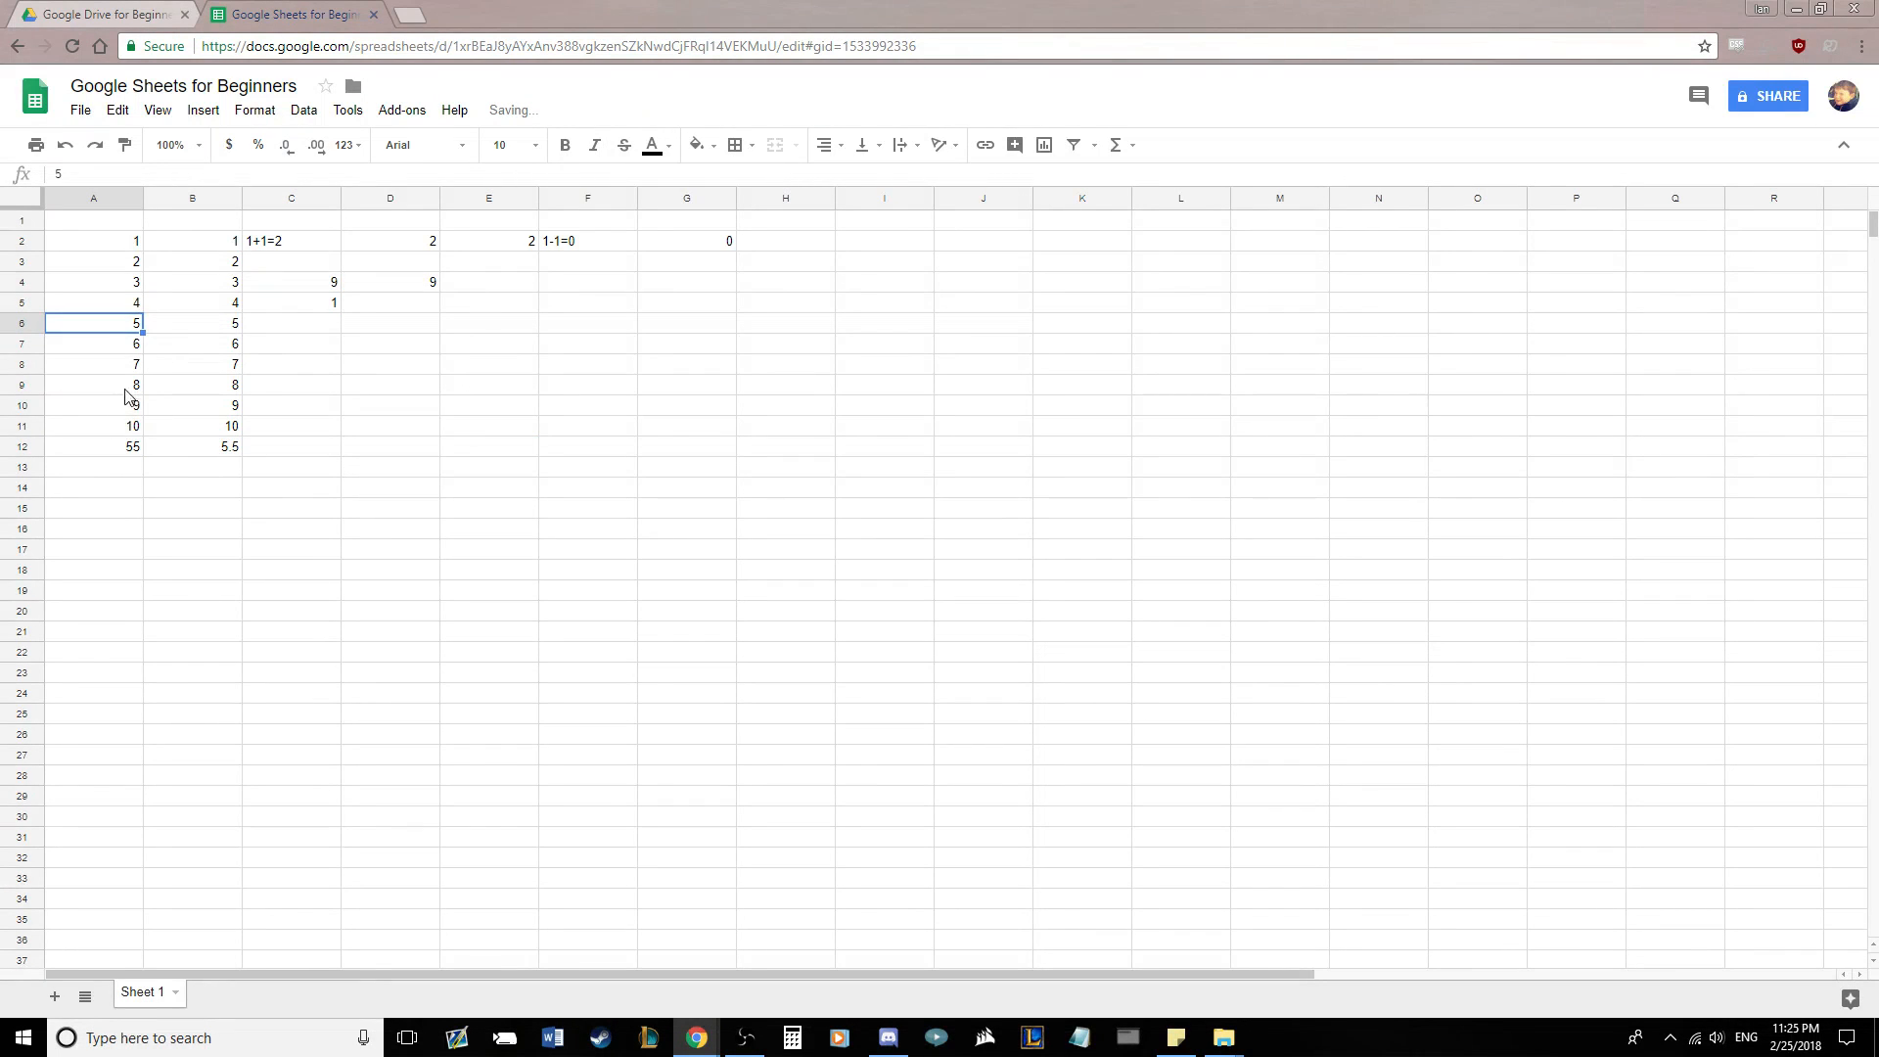
- Try the values 10 and 15 in cell A9, and check the dependent average in B12
{"action": "left_click", "coordinate": [129, 389]}
{"action": "type", "text": "10"}
{"action": "key", "text": "Return"}
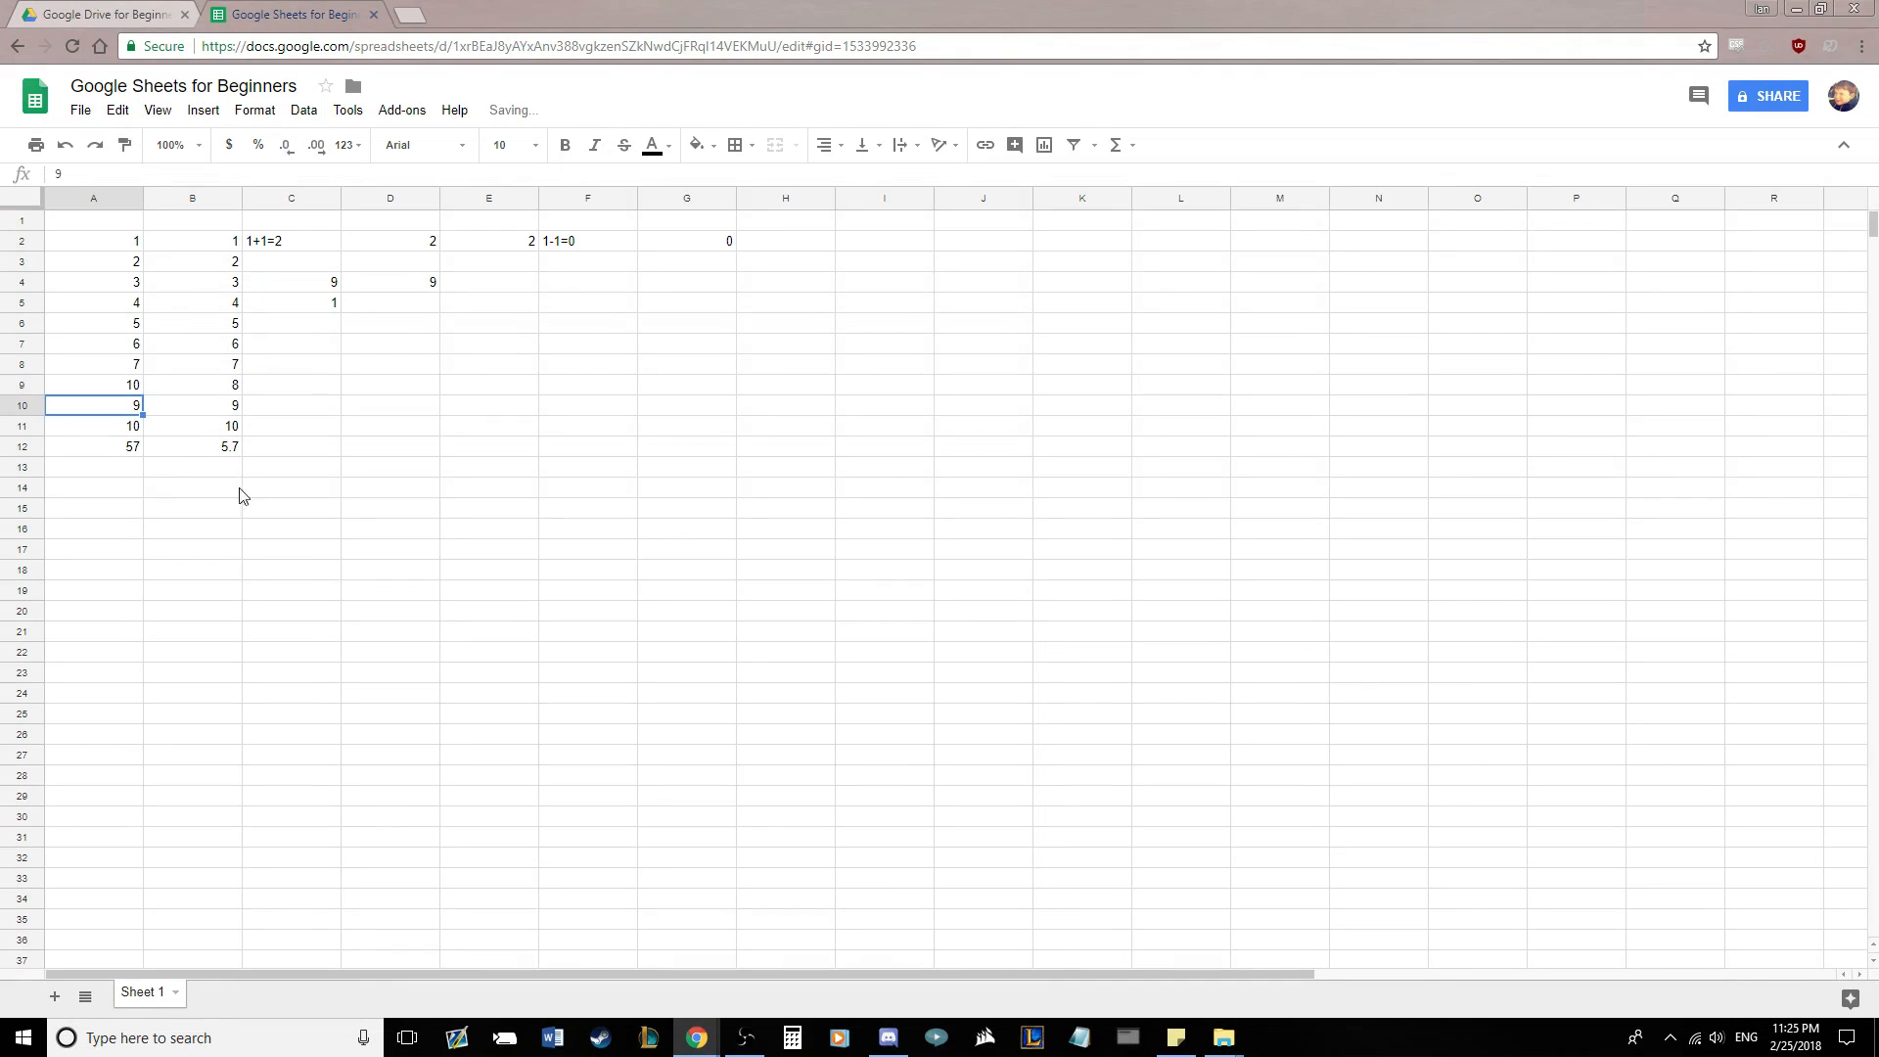
{"action": "left_click", "coordinate": [76, 390]}
{"action": "type", "text": "15"}
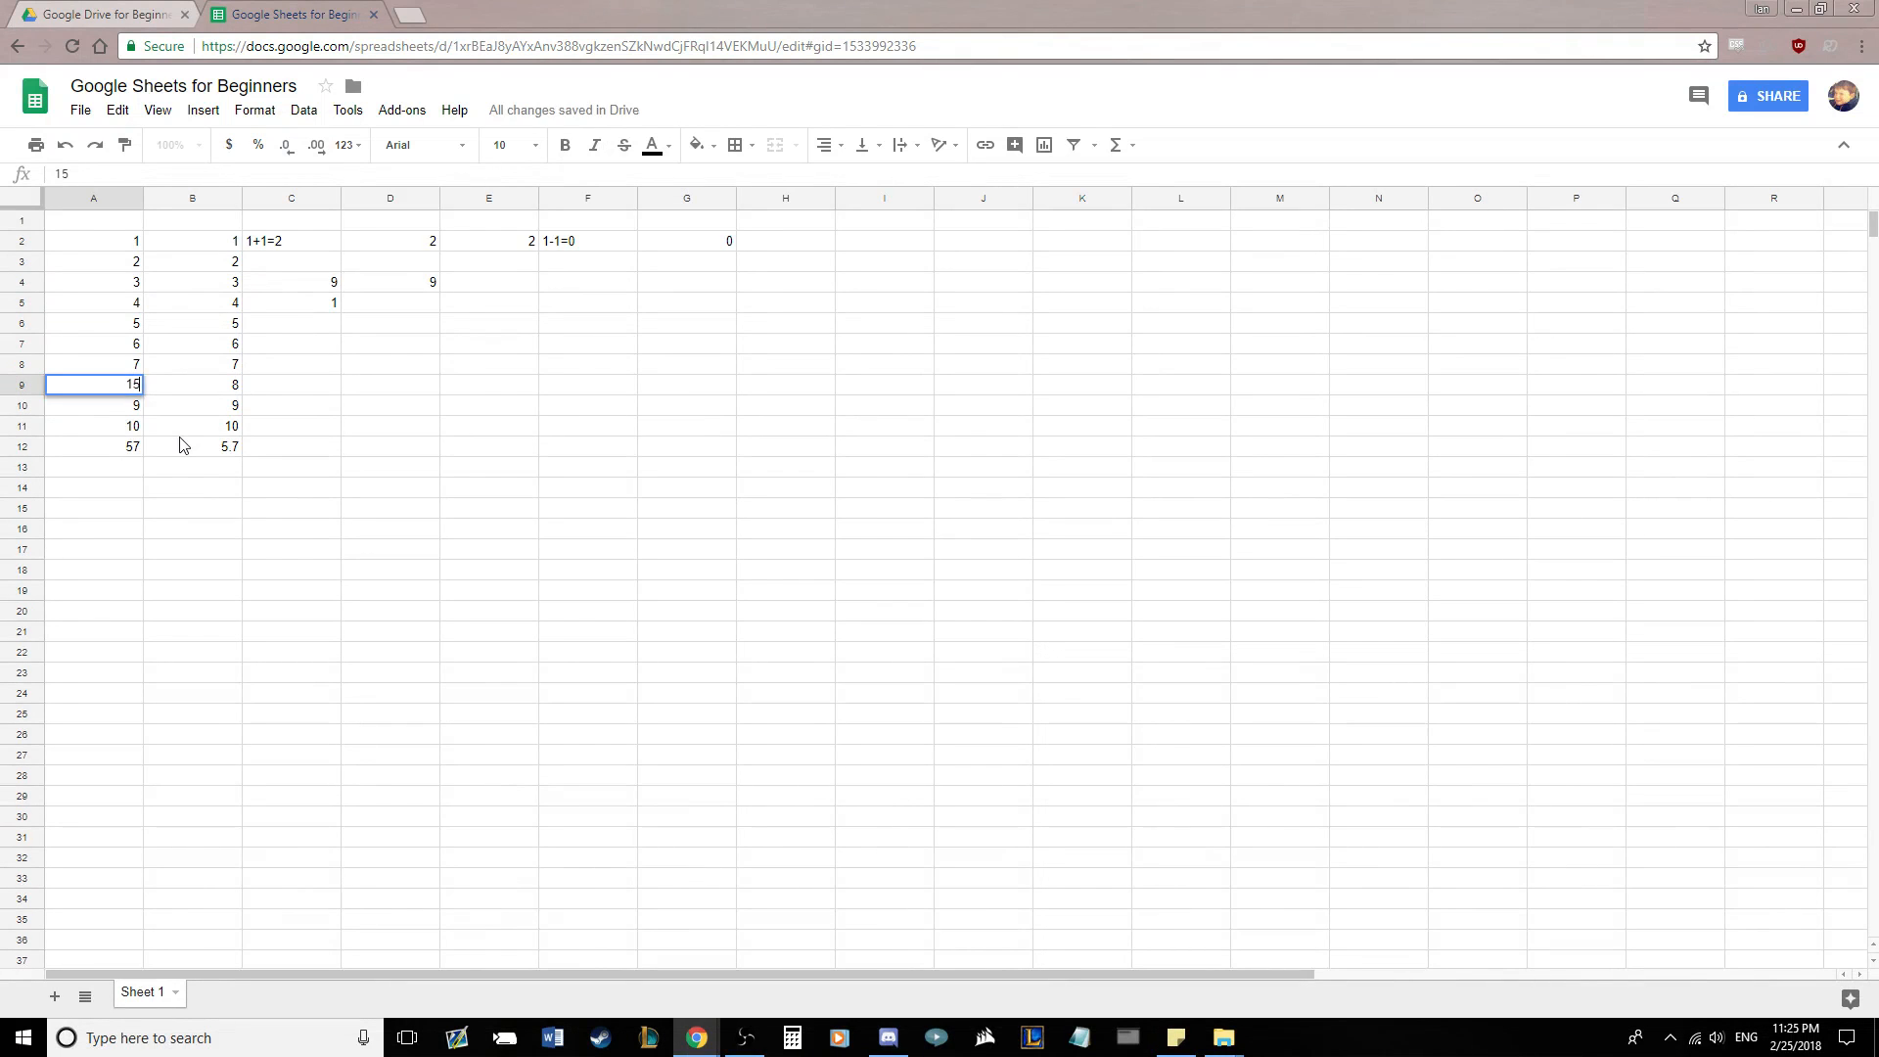
{"action": "key", "text": "Return"}
{"action": "left_click", "coordinate": [227, 450]}
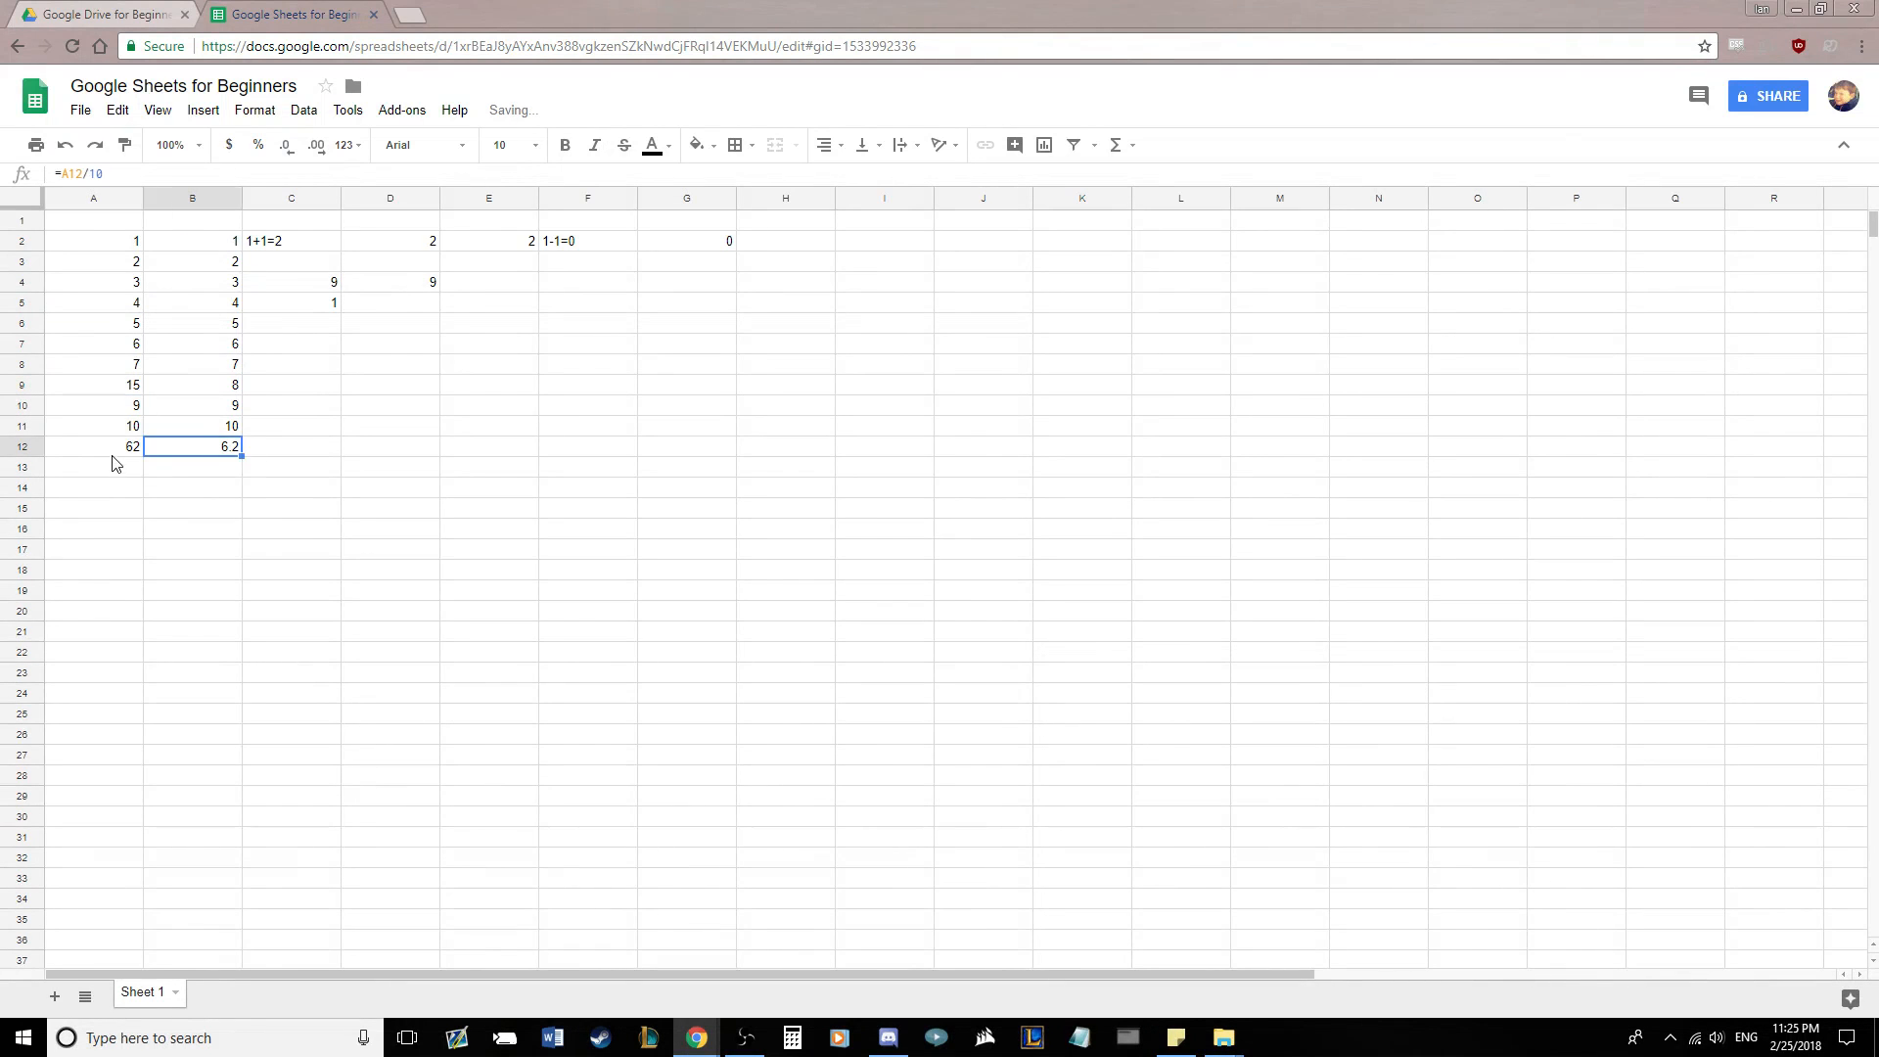
- Restore the value in A9 to 8 and leave the cell
{"action": "left_click", "coordinate": [98, 390]}
{"action": "type", "text": "8"}
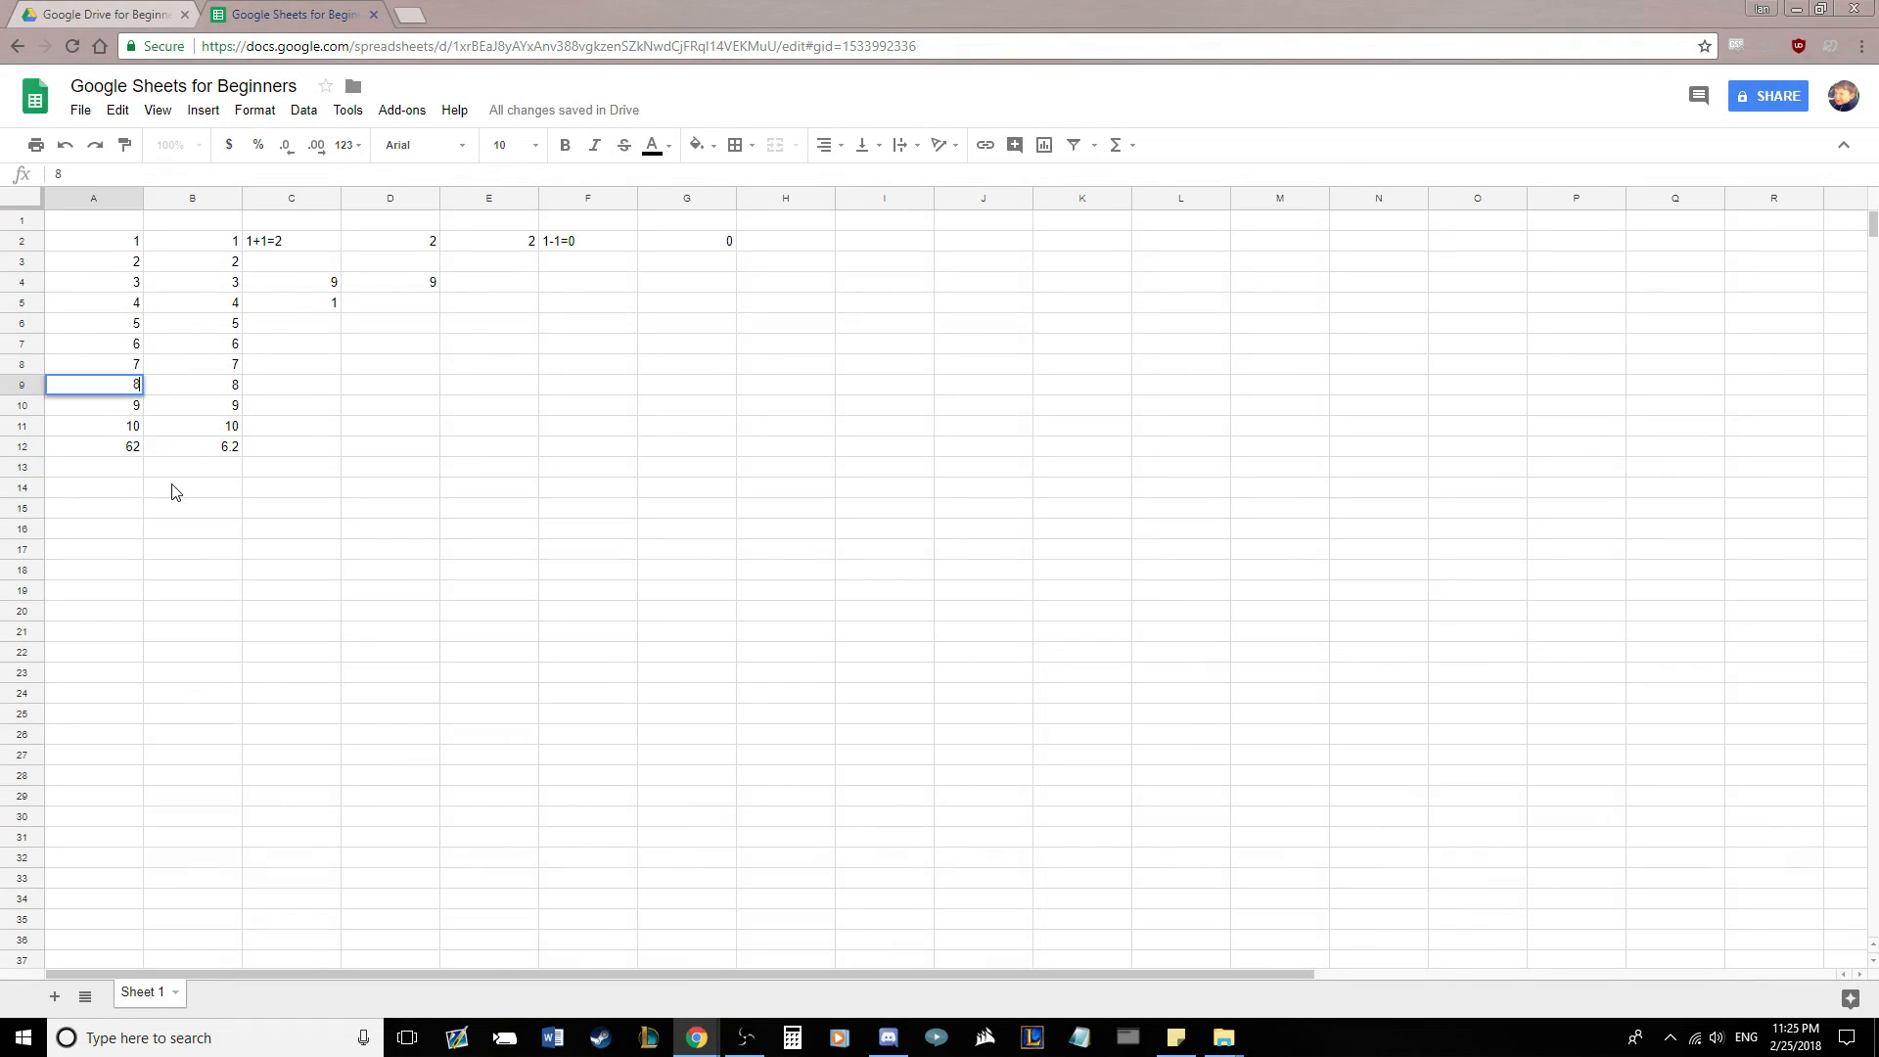
{"action": "key", "text": "Return"}
{"action": "left_click", "coordinate": [300, 441]}
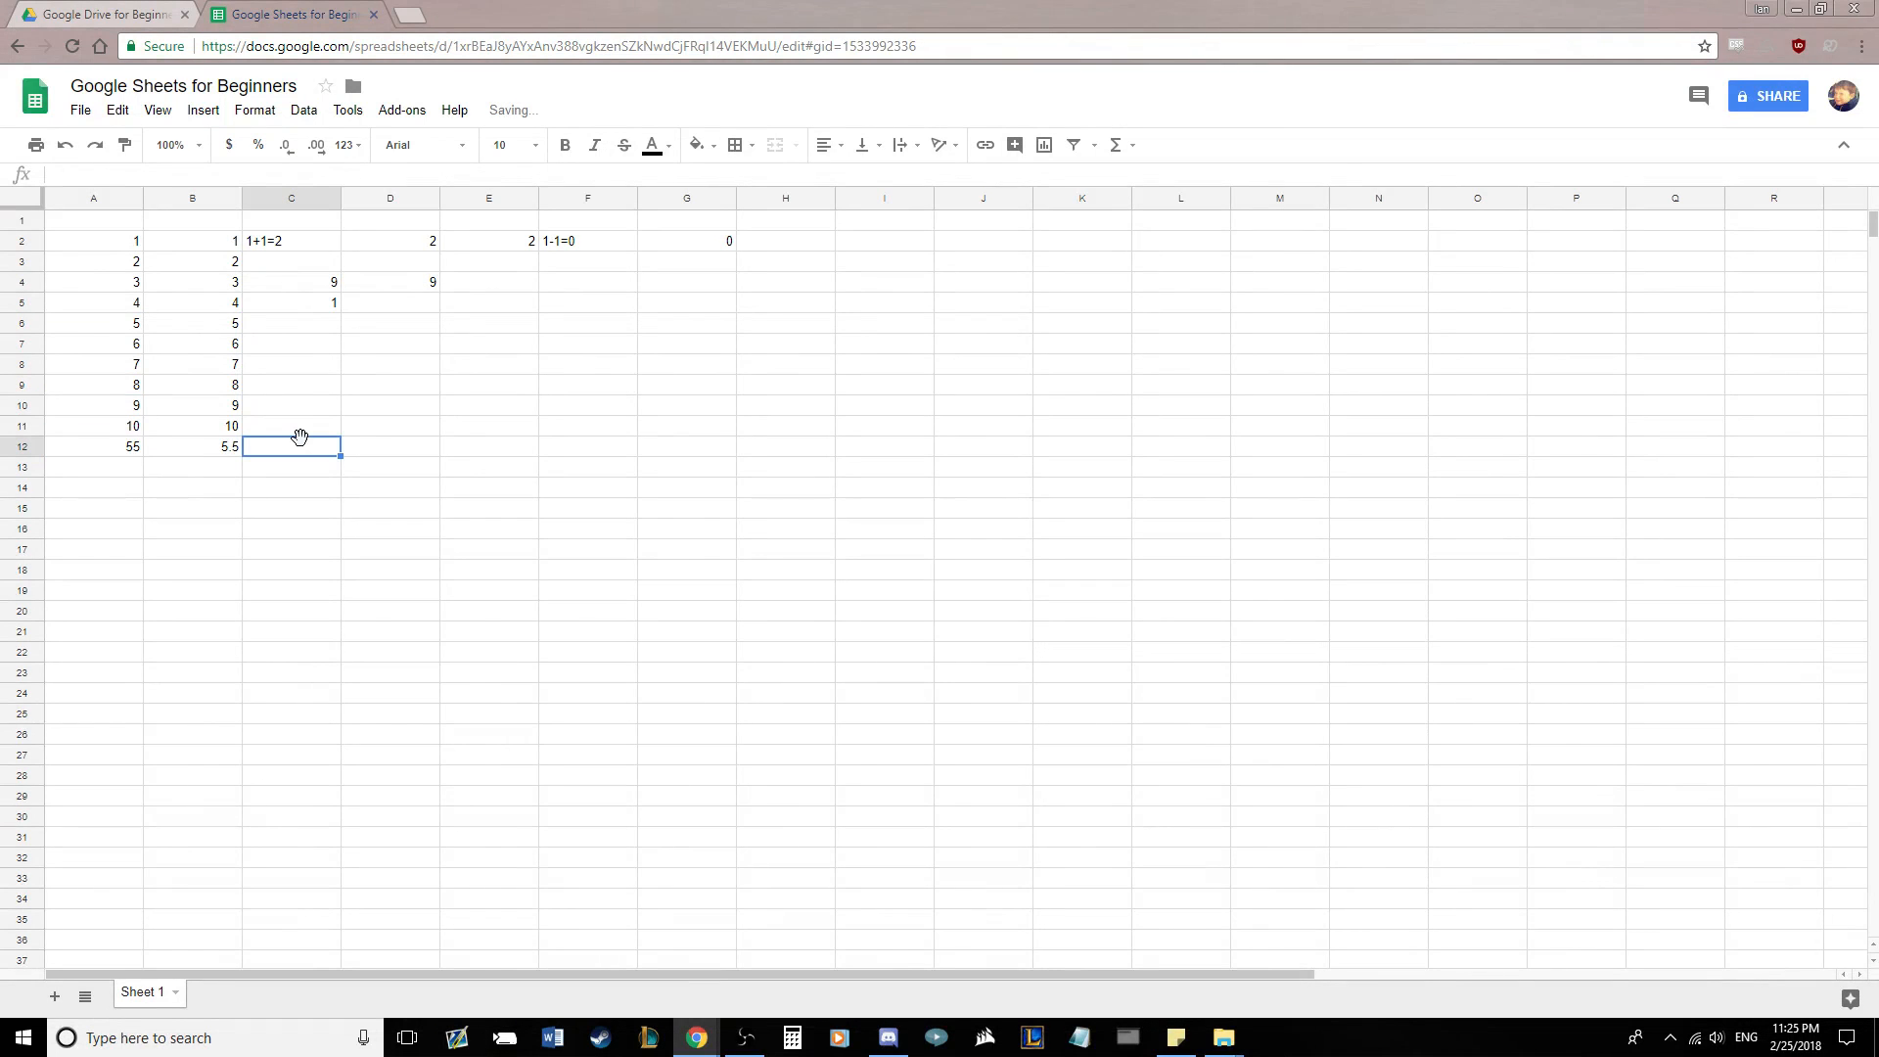